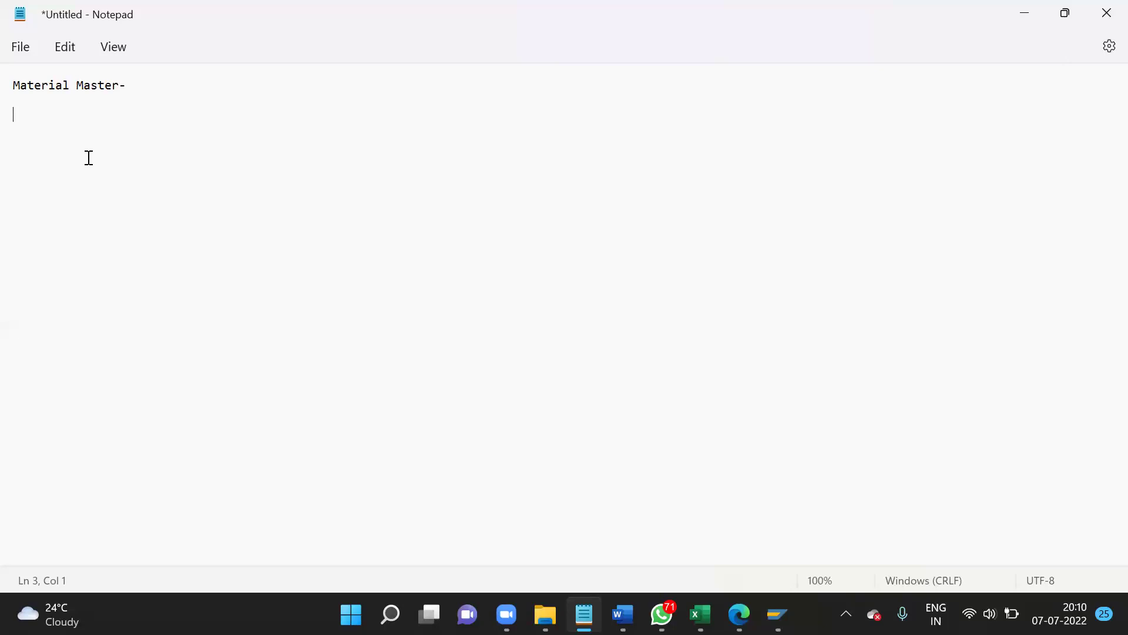
- Add the heading "Material Types" to the notes and list "1. Raw Material" below it
text(Material Types)
key(Return)
text(1. Taw)
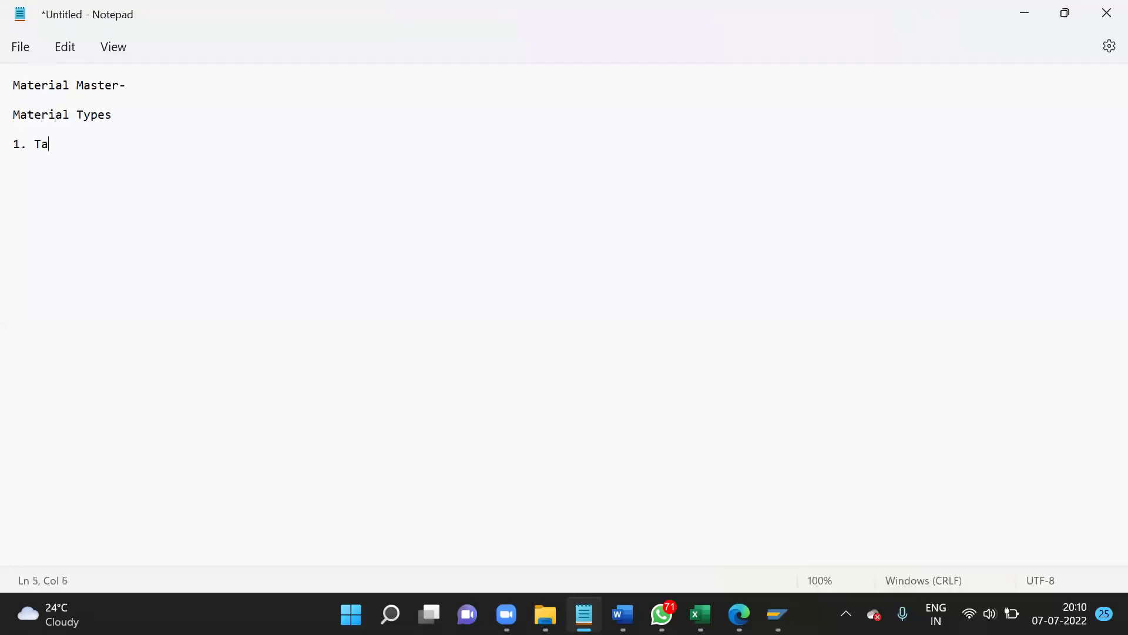
key(BackSpace)
key(BackSpace)
key(BackSpace)
text(Raw Material)
key(Return)
- Add "2. Semi finish materials" and "3. Finish material" to the material types list
text(2. Semi finish ma)
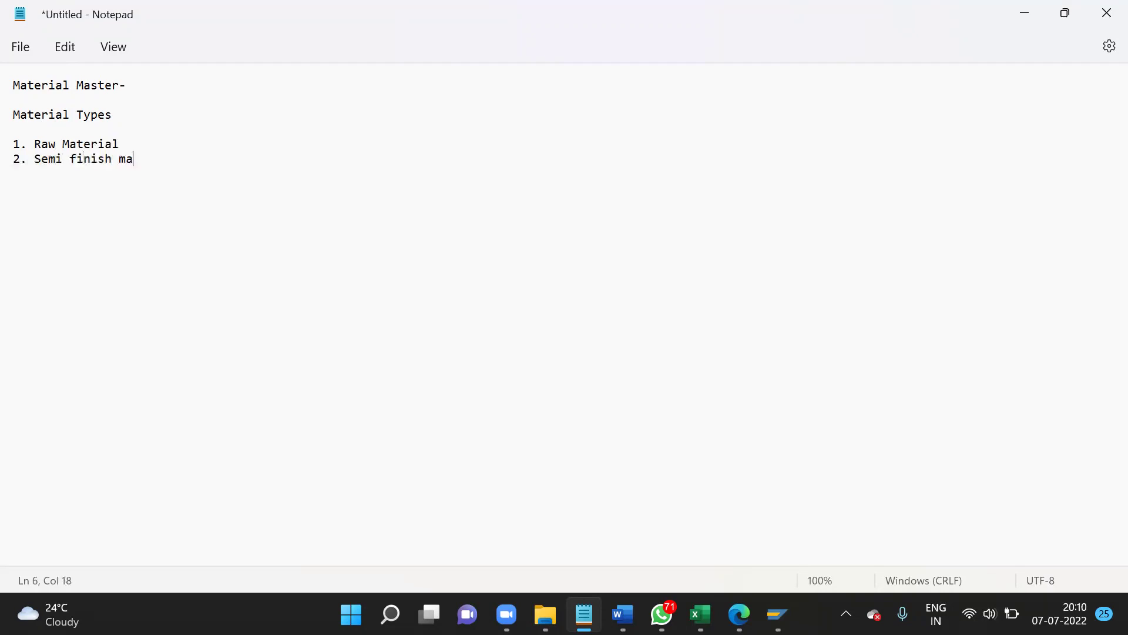
text(terials)
key(Return)
text(3. Finish material)
key(Return)
key(Return)
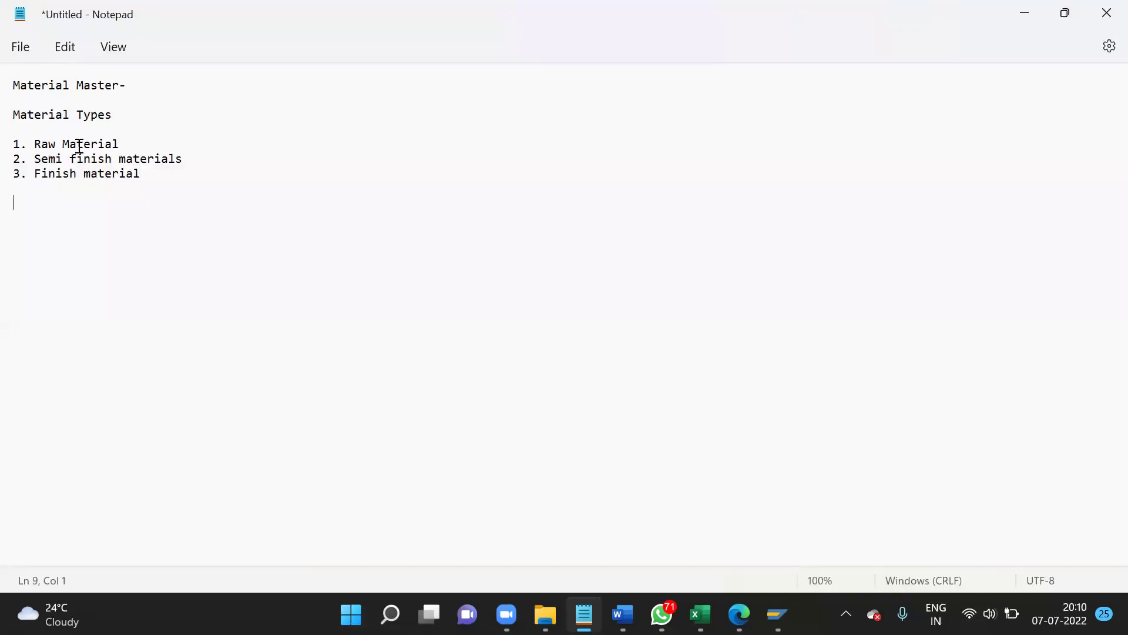
click(41, 162)
drag(36, 160, 190, 161)
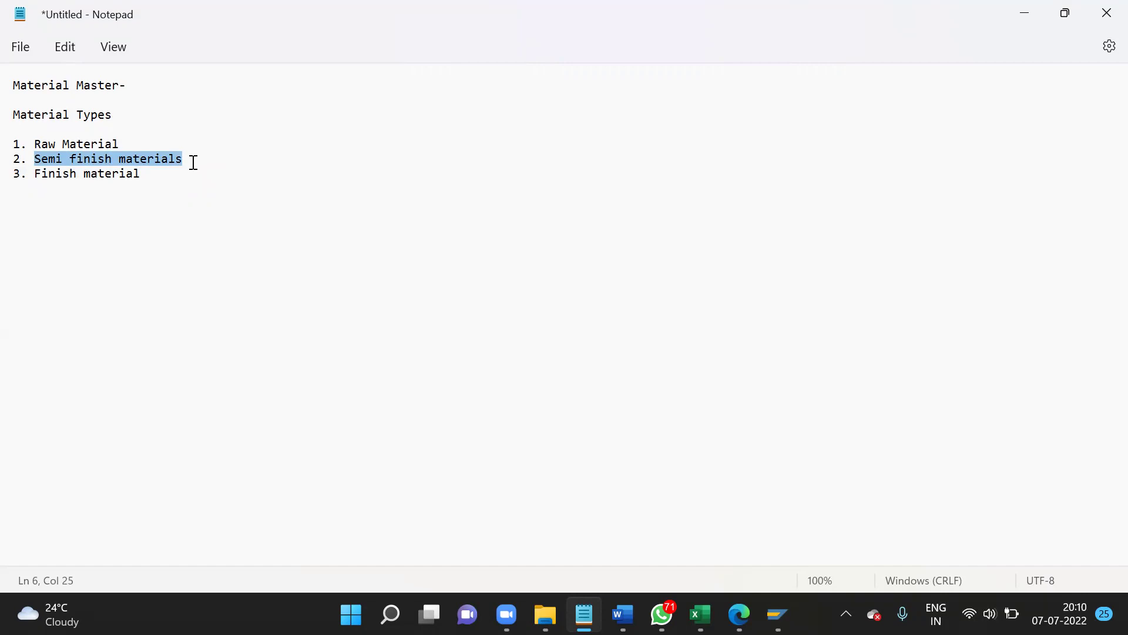
drag(34, 173, 155, 171)
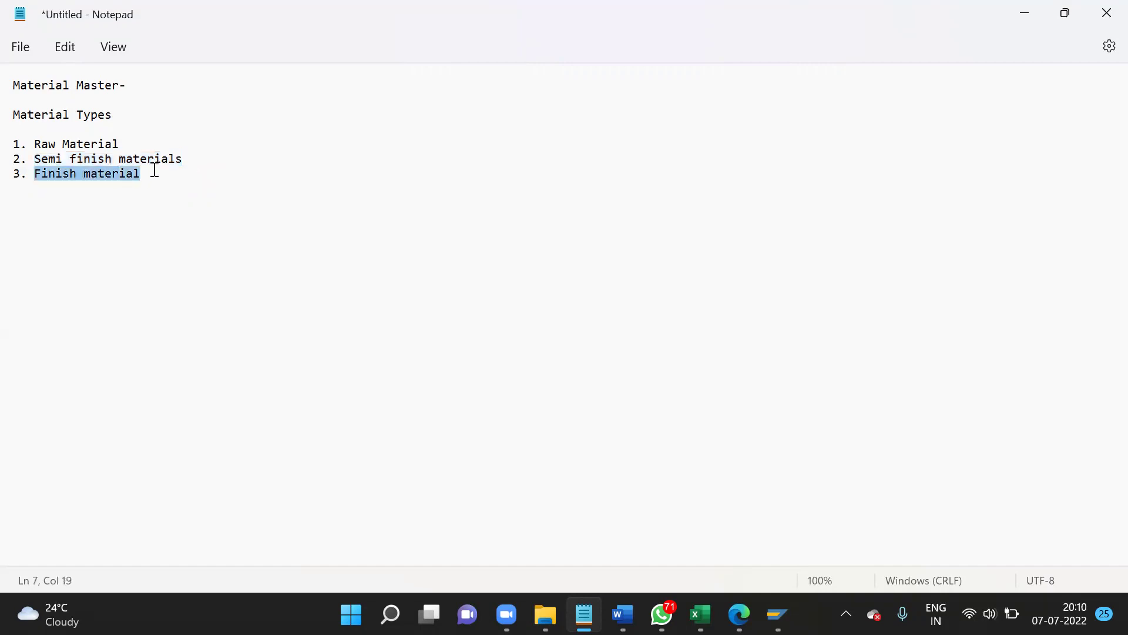
click(156, 173)
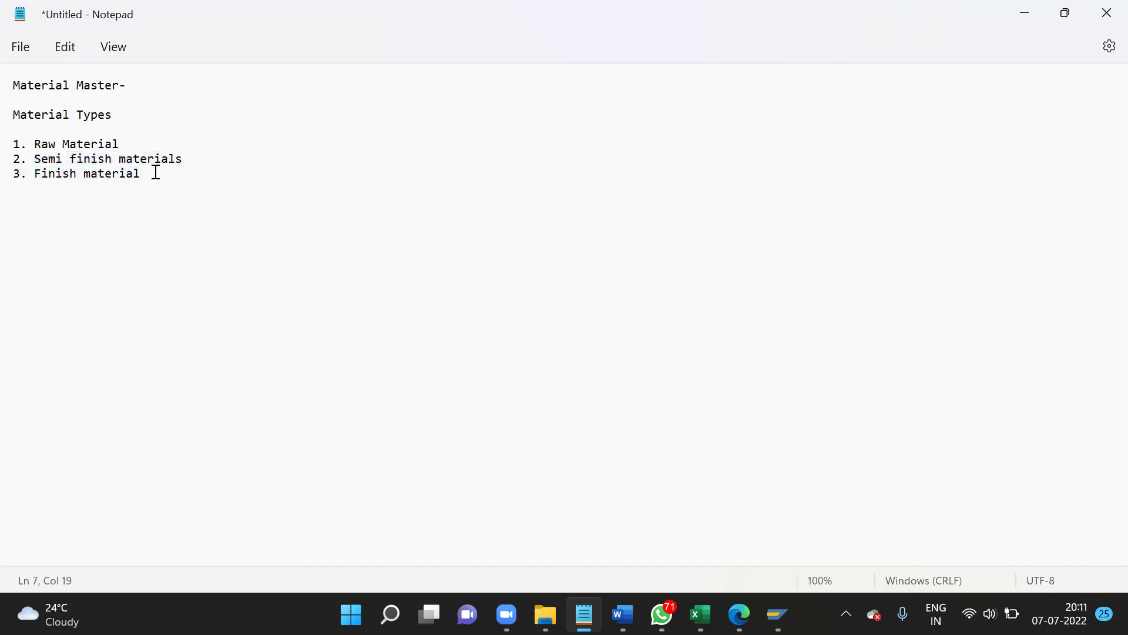
- Add the codes ROH, HALB and FERT in an aligned column beside the raw, semi-finished and finished material lines
click(166, 145)
click(417, 107)
click(237, 133)
click(228, 147)
text(ROH)
click(240, 161)
text(HALB)
key(Down)
text(FERT)
click(125, 133)
click(231, 156)
click(246, 175)
shift+click(154, 180)
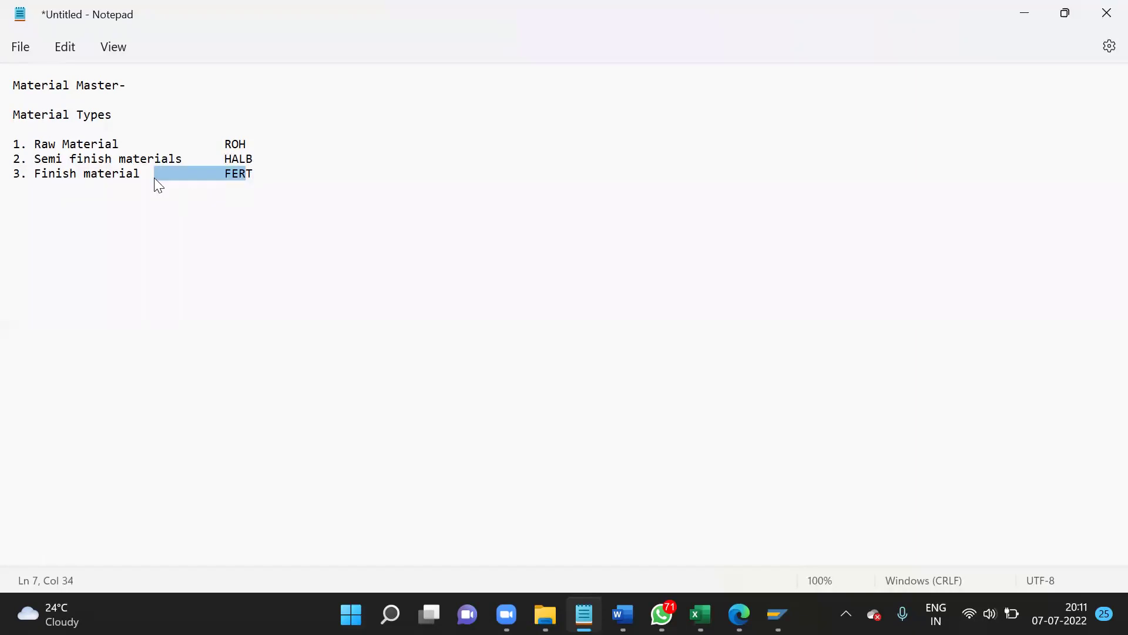
click(154, 180)
drag(224, 144, 263, 176)
- Add the heading "T codes- Transaction code" below the material types list, separated by a blank line
click(265, 178)
key(Return)
key(Return)
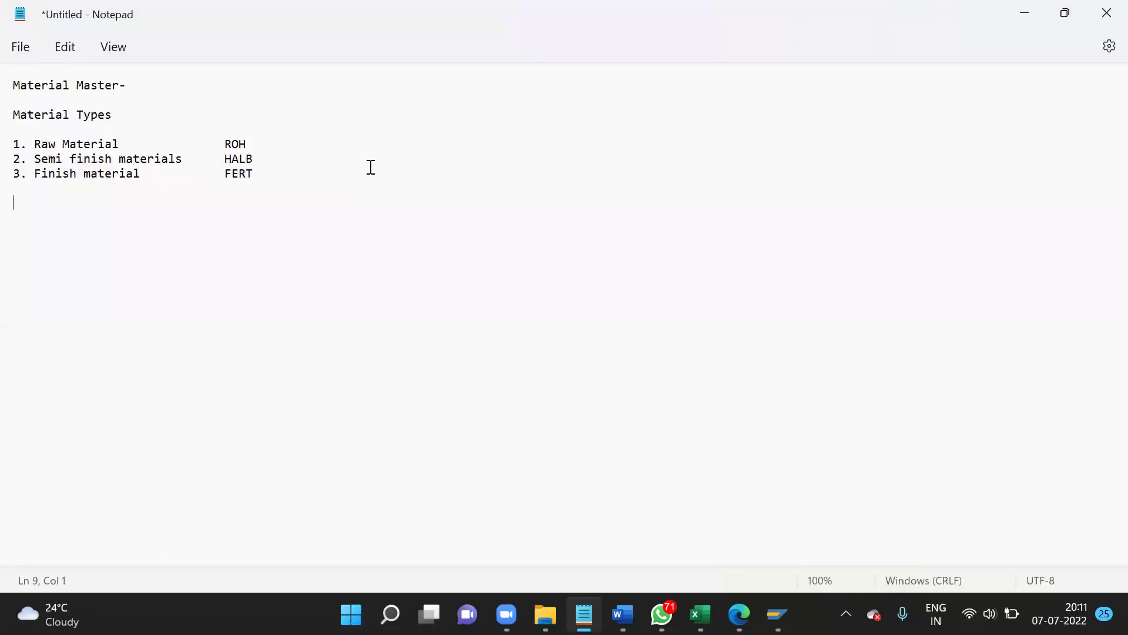
text(T codes- Transactio)
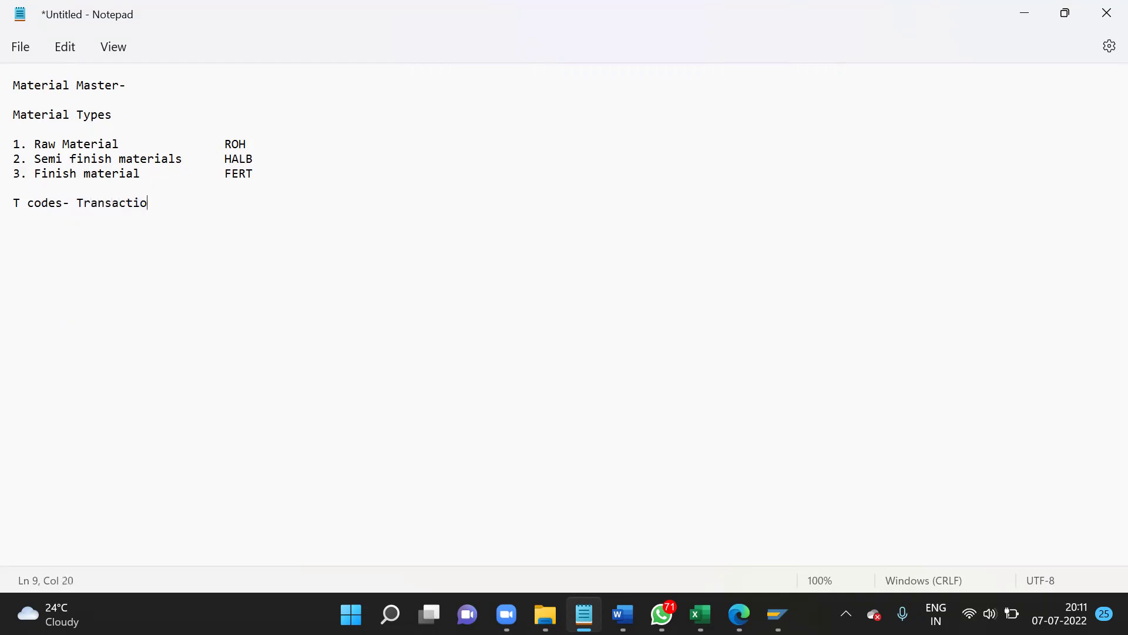
text(n code)
key(Return)
key(Return)
key(BackSpace)
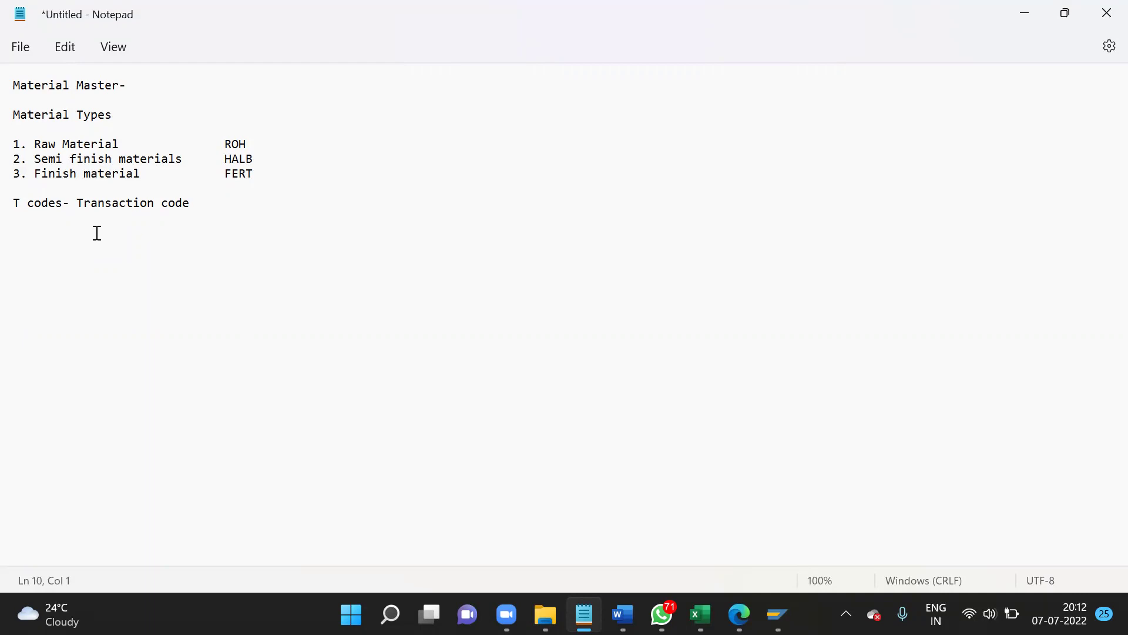
- List "MM01- Create Material Master" and "MM02- Change" under the transaction code heading
key(Return)
text(MM01- Create Material Master)
key(Return)
text(MM02- Change)
key(Return)
- Add the lines "MM03- Display Material" and "MM04- Display Changes" to the transaction code list
text(MM))
key(BackSpace)
text(03- Display Material)
key(Return)
text(M)
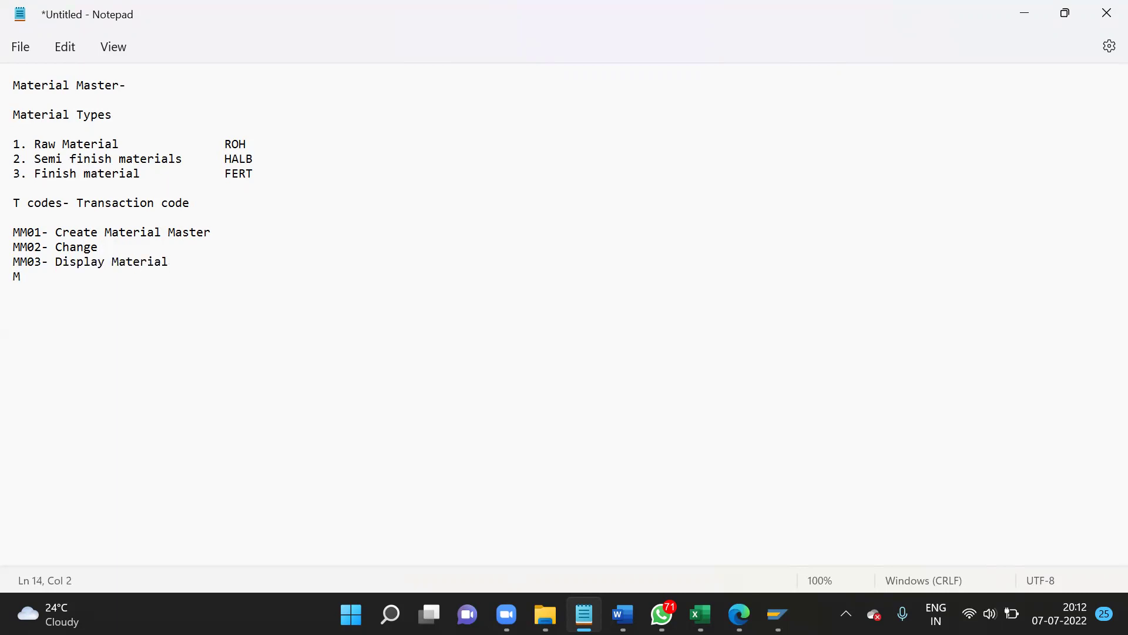
text(M04- Display Changes)
key(Return)
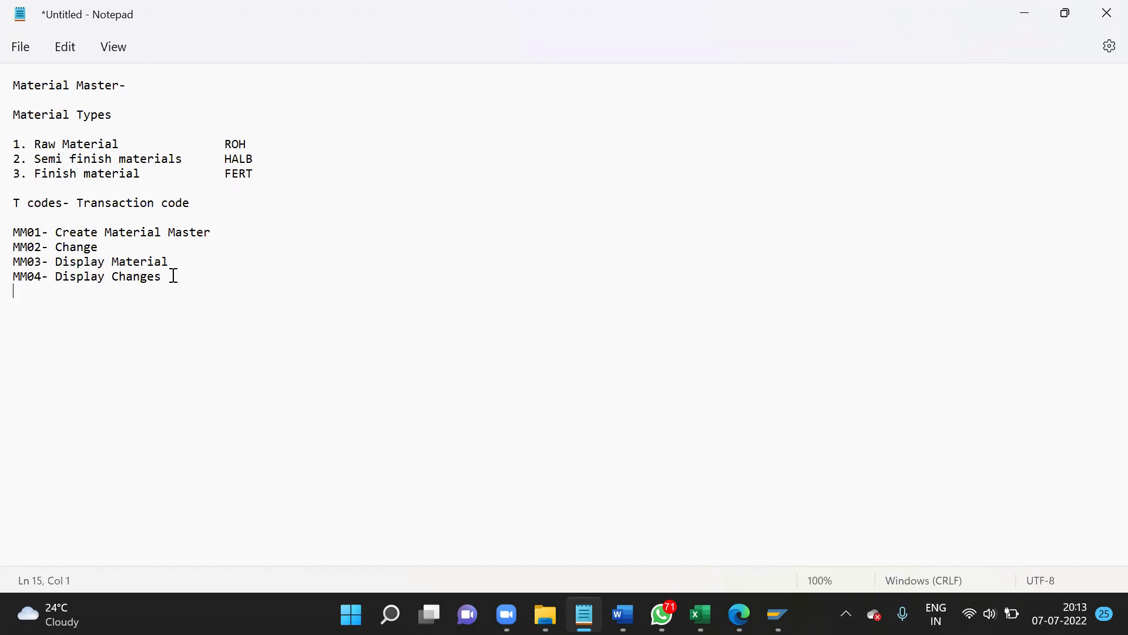
- Add the line "MM06- Block & unblock" directly below the MM04 entry
drag(173, 276, 8, 276)
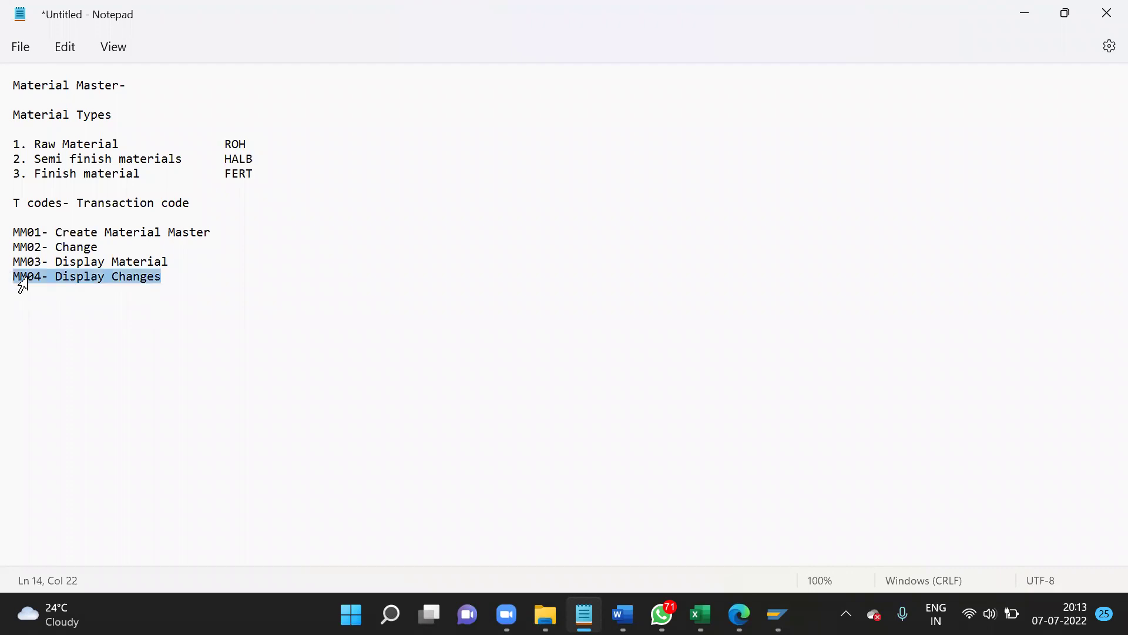
click(178, 280)
key(Return)
text(M)
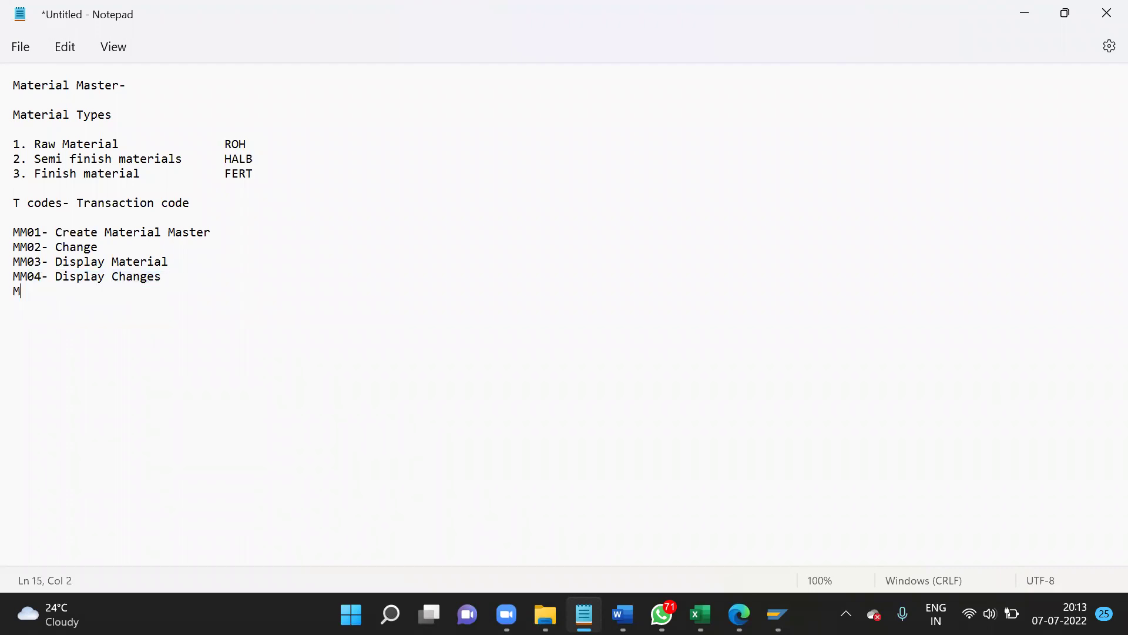
text(M06- Block & unblock)
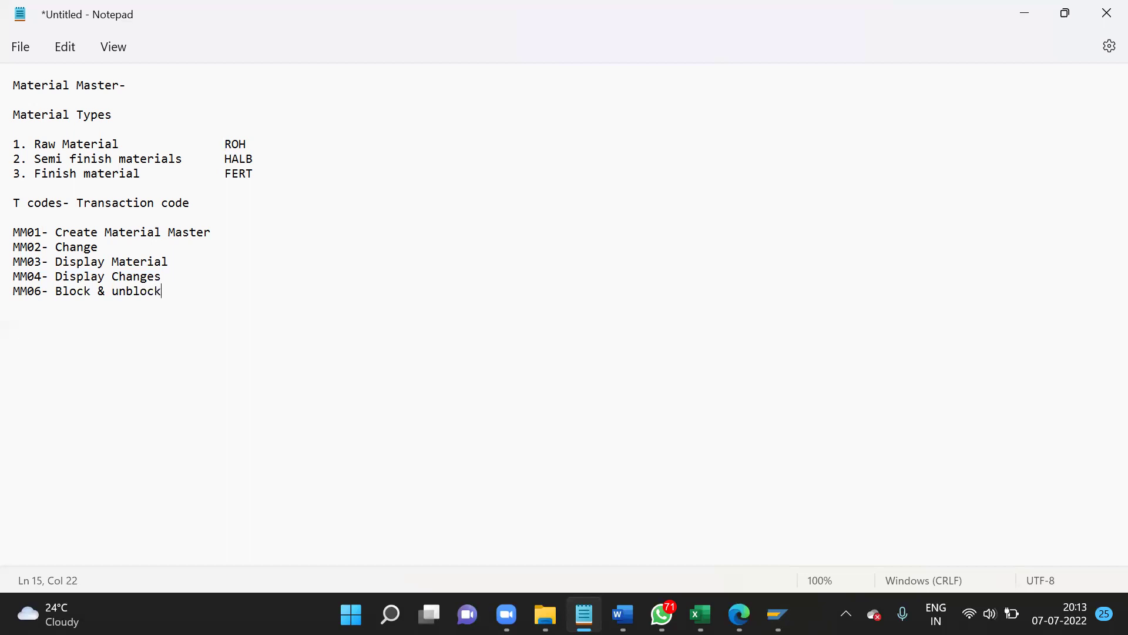
- Add the line "MM60- Material List / Material Master Report" at the end of the transaction code list
key(Return)
text(MM60- Material List)
key(BackSpace)
text(st / Me)
key(BackSpace)
key(BackSpace)
text(Material Master Report)
key(Return)
key(Return)
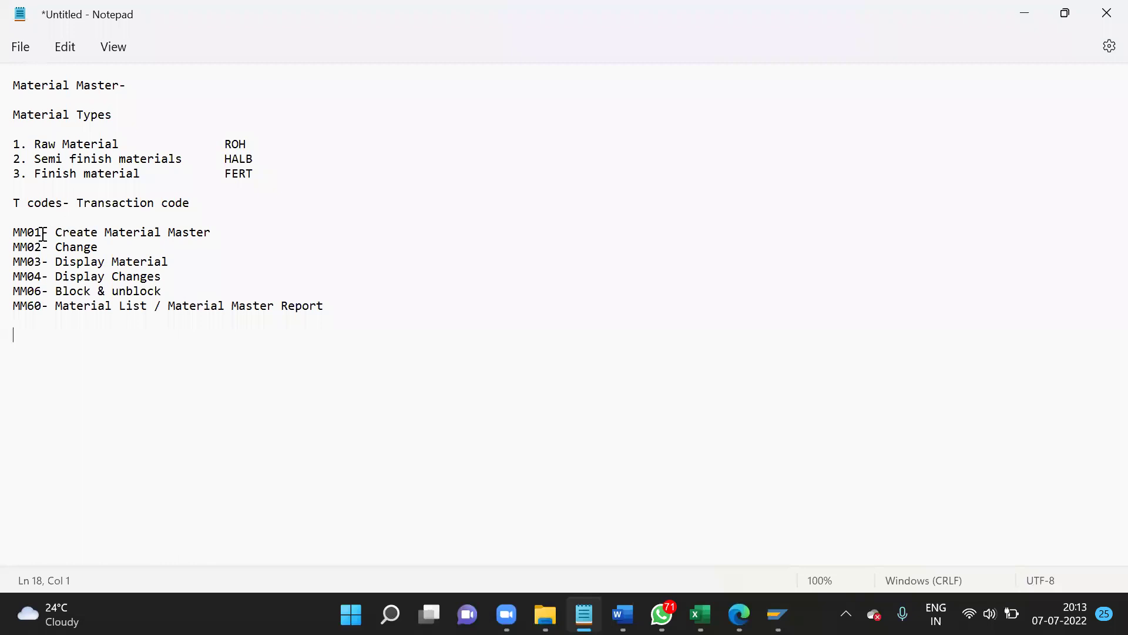
- Review the transaction code lines from MM01 to MM60 one by one
click(23, 243)
click(34, 262)
click(28, 274)
click(35, 290)
click(70, 291)
click(70, 306)
click(357, 302)
key(Return)
key(Return)
triple_click(14, 232)
drag(14, 247, 114, 244)
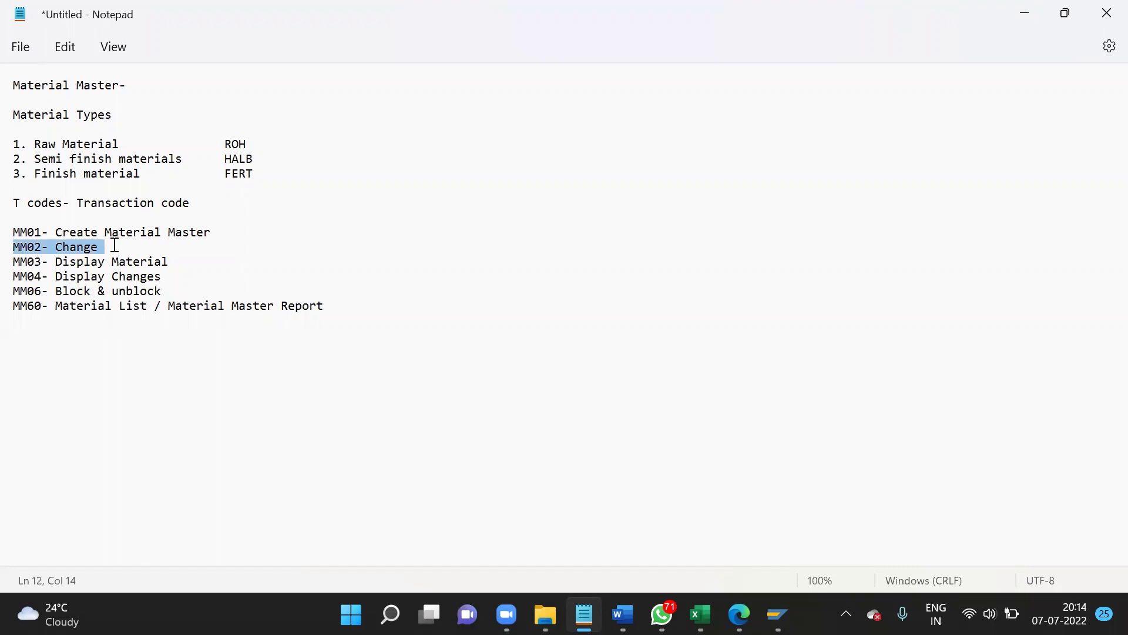
triple_click(22, 265)
drag(21, 272, 34, 272)
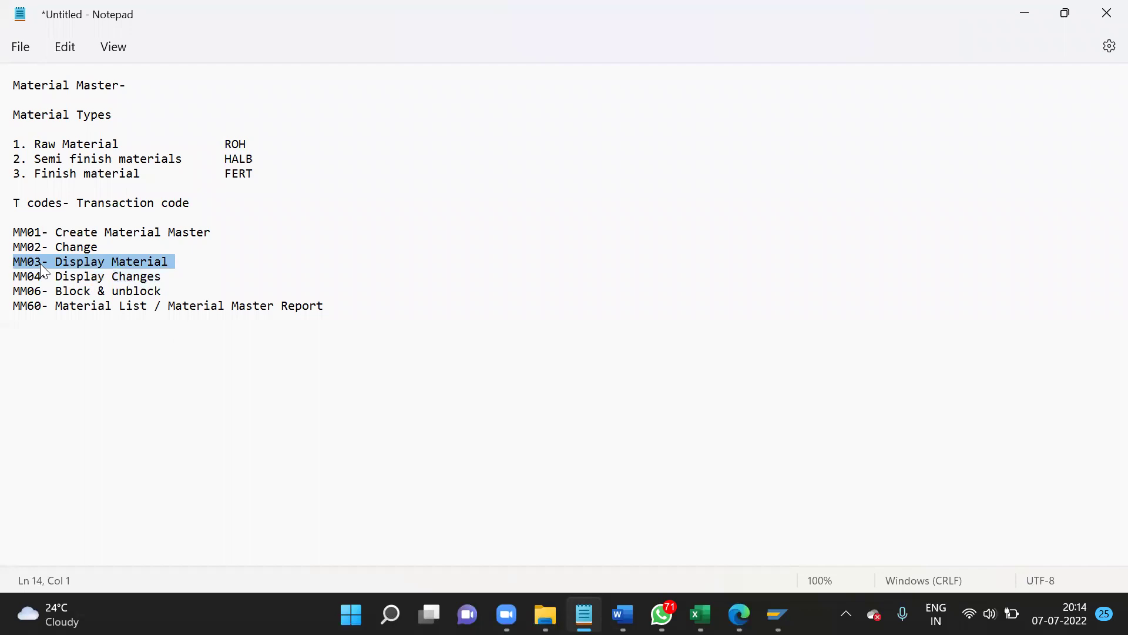
click(37, 276)
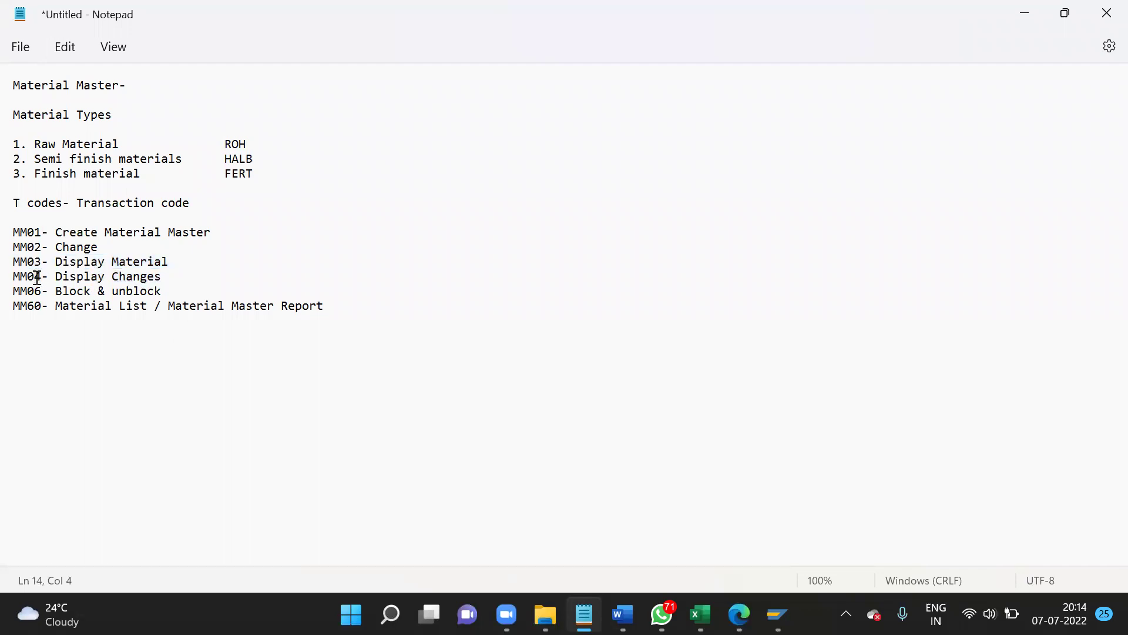
- Add the heading "Industry sectore-" below the transaction codes, with only its first letter capitalised
click(373, 305)
key(Return)
key(Return)
text(INdustry sectore-)
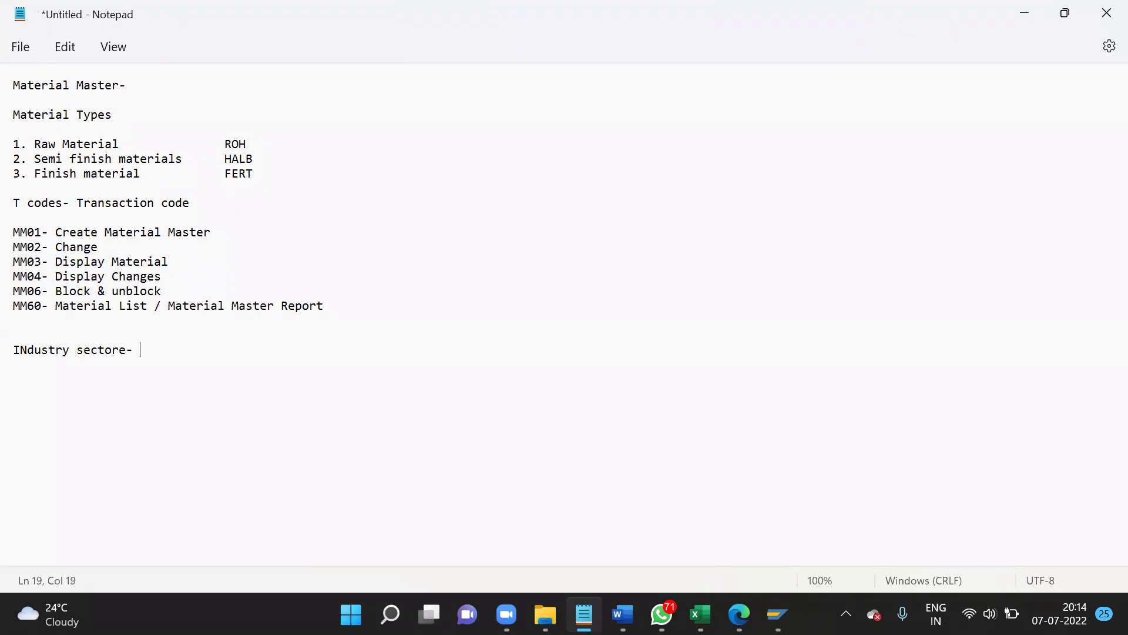
click(26, 350)
key(BackSpace)
text(n)
- List "1. Mechanicle", "2. Pharma" and "3. Chemicle" under the industry sector heading
click(166, 351)
key(Return)
text(1. Mechanicle)
key(Return)
text(2. Pharma)
key(Return)
text(3. C)
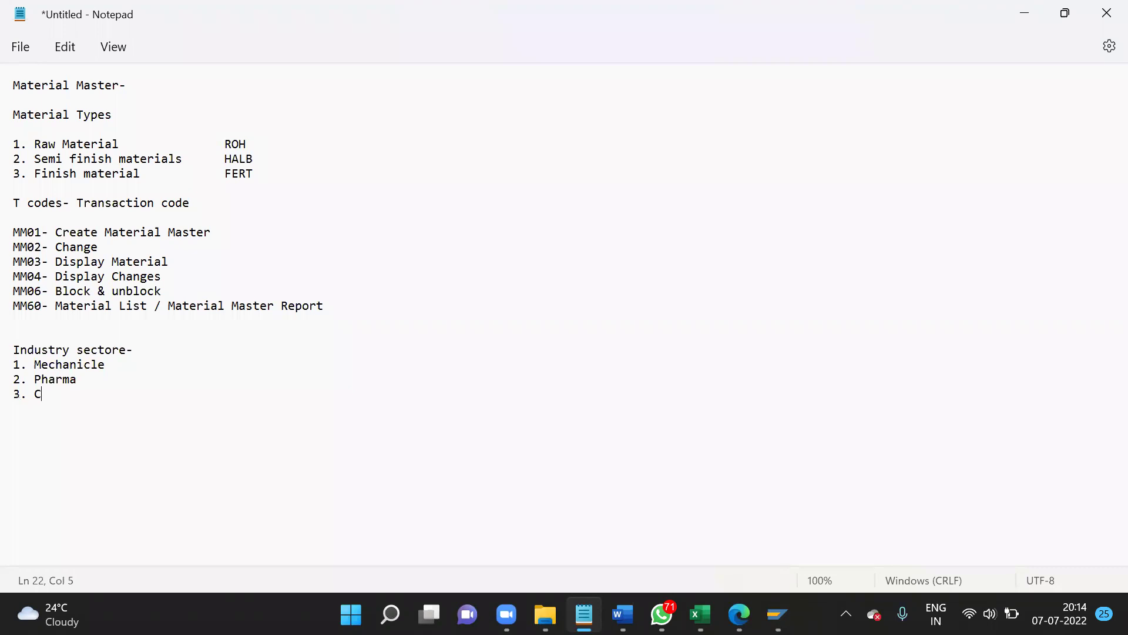
text(hemicle)
key(Return)
- Add "4. FOOD" and "5. Defecnce" to the industry sector list
text(4. FOOD)
key(Return)
text(5. Defecnce)
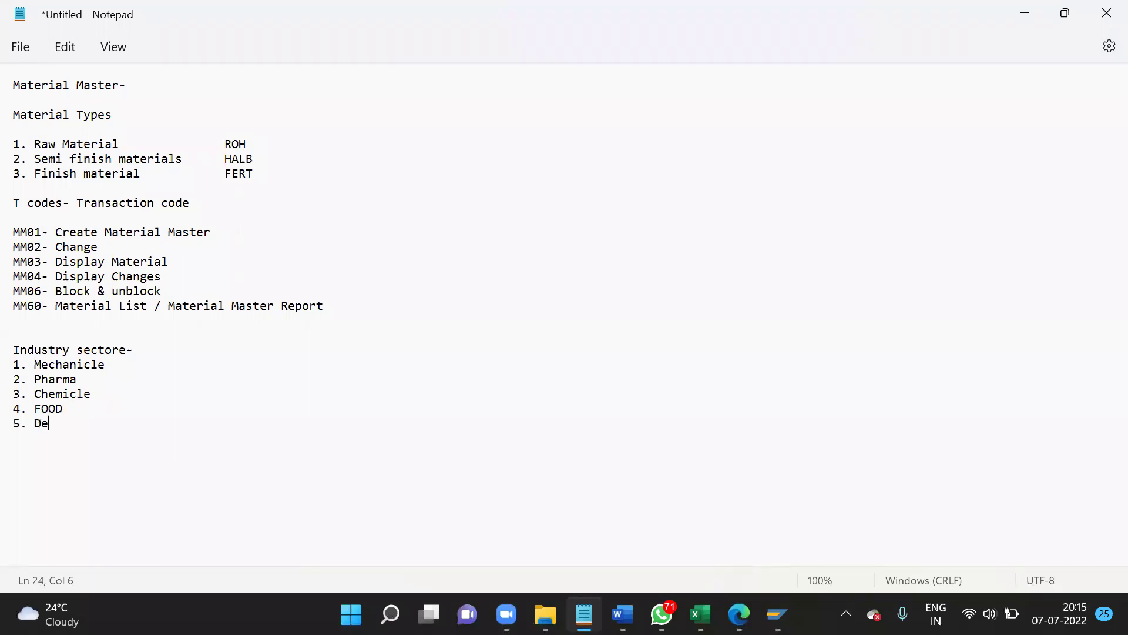
key(Return)
key(Return)
- Switch to the open SAP session, dismiss the batch input message and exit SAP with /nex
mouse_move(777, 614)
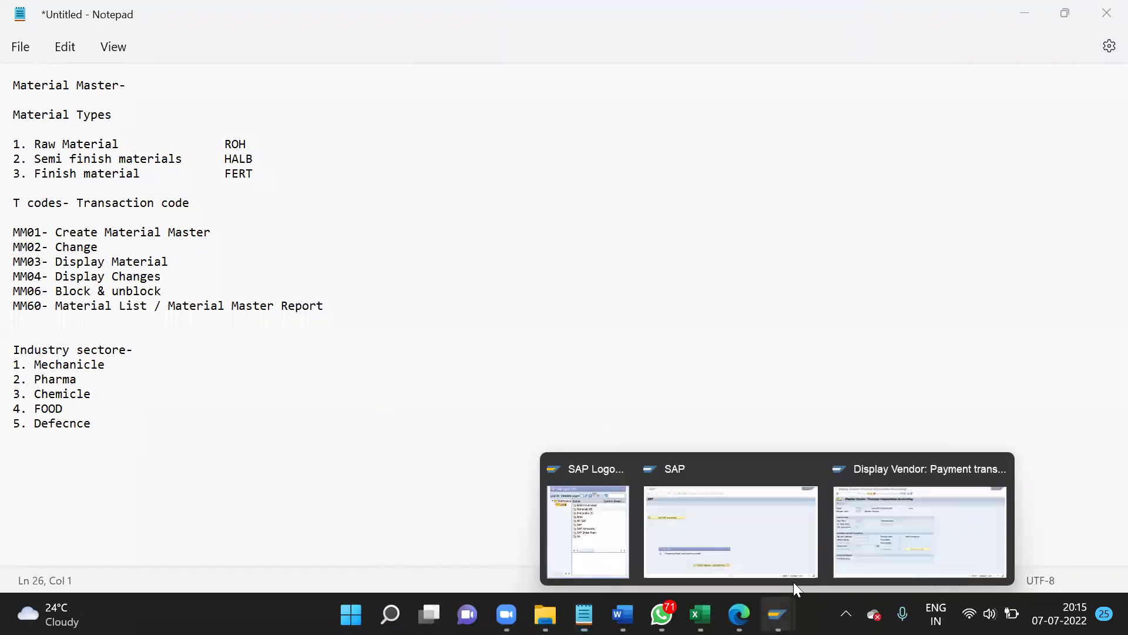
click(808, 479)
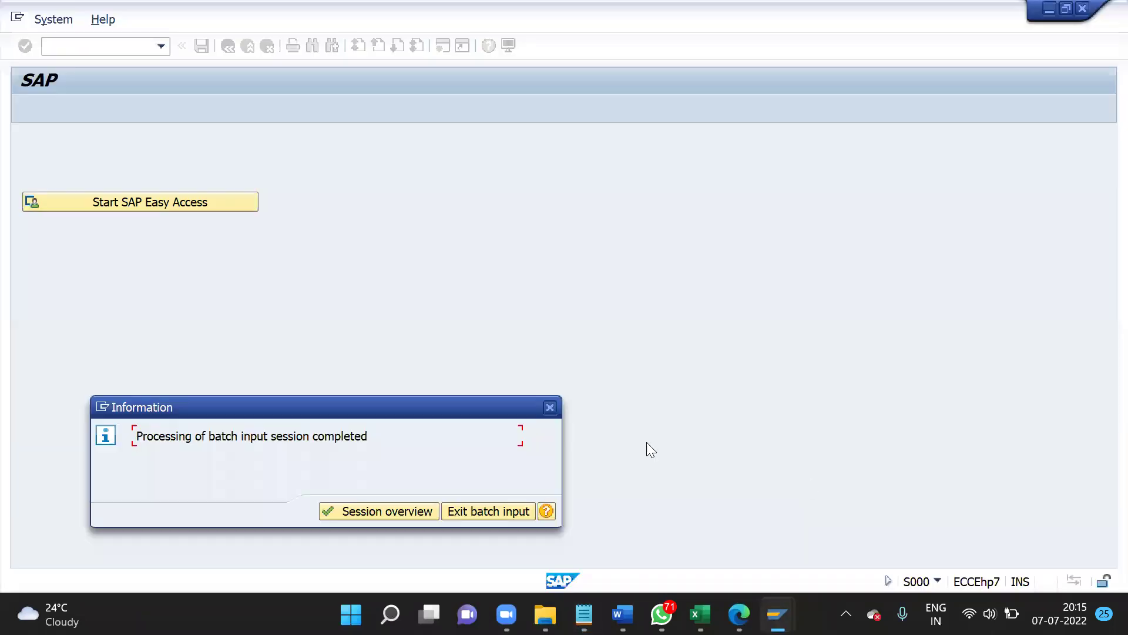
click(547, 412)
text(/nex)
key(Return)
- Start SAP Logon from the desktop and open the system's logon screen
key(super+d)
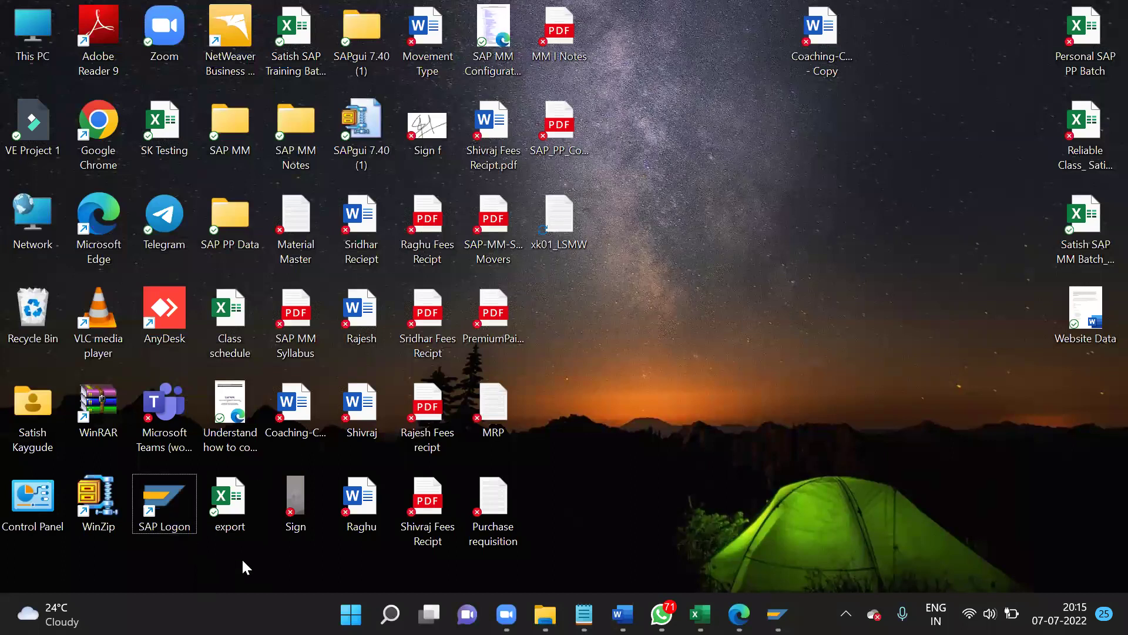
double_click(181, 507)
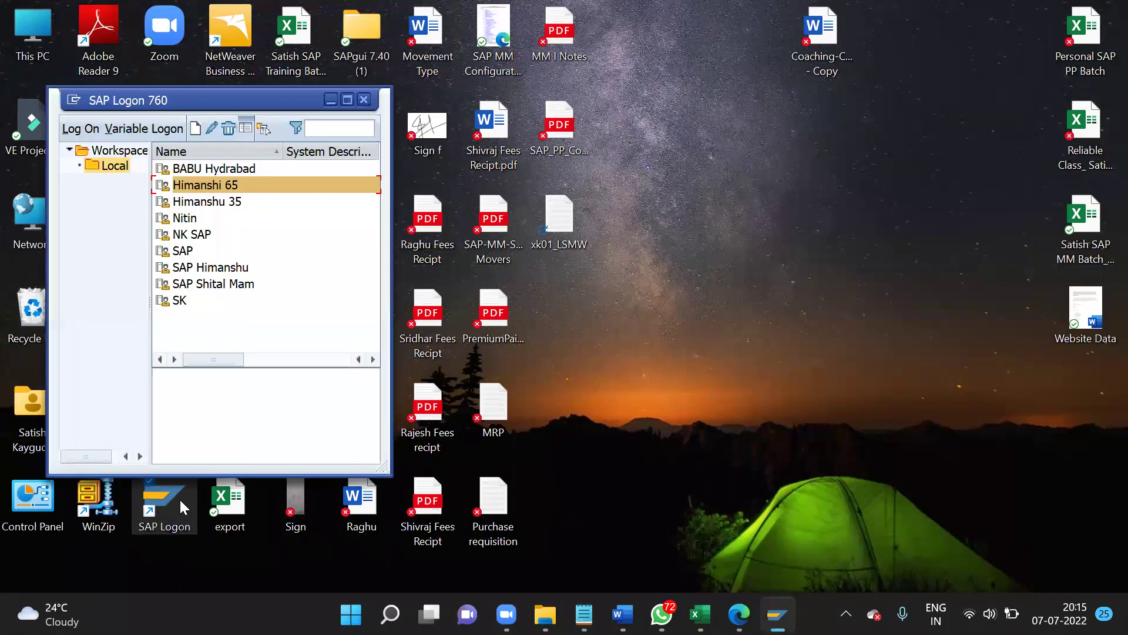
click(348, 100)
double_click(373, 94)
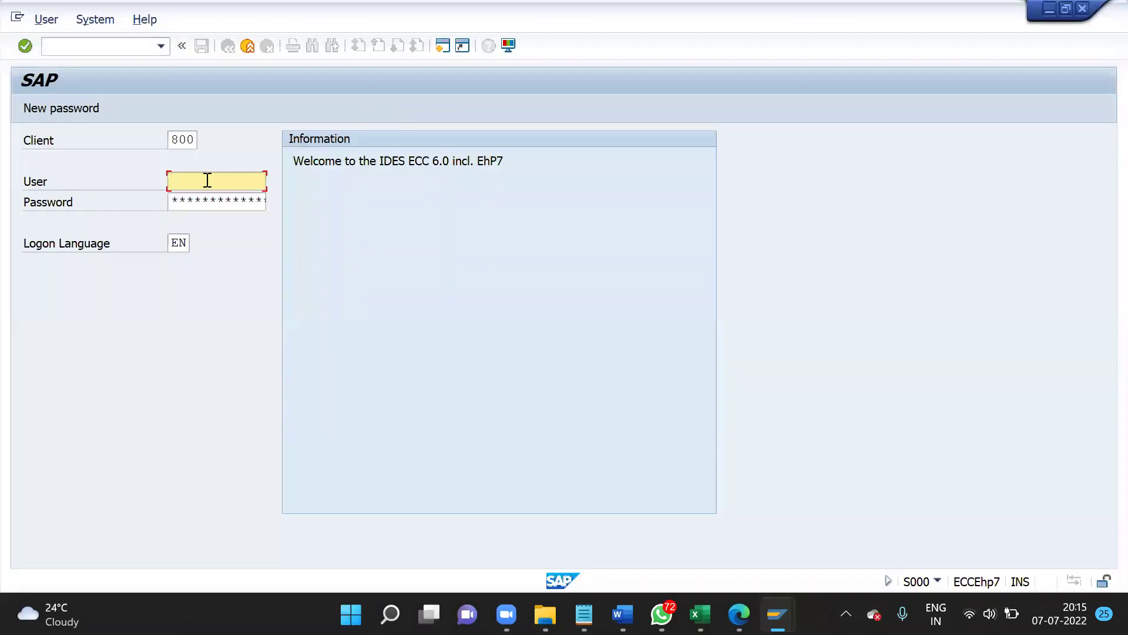
- Log on to client 800 by choosing the saved user name and entering the account password
click(208, 181)
key(Down)
key(Return)
text(***)
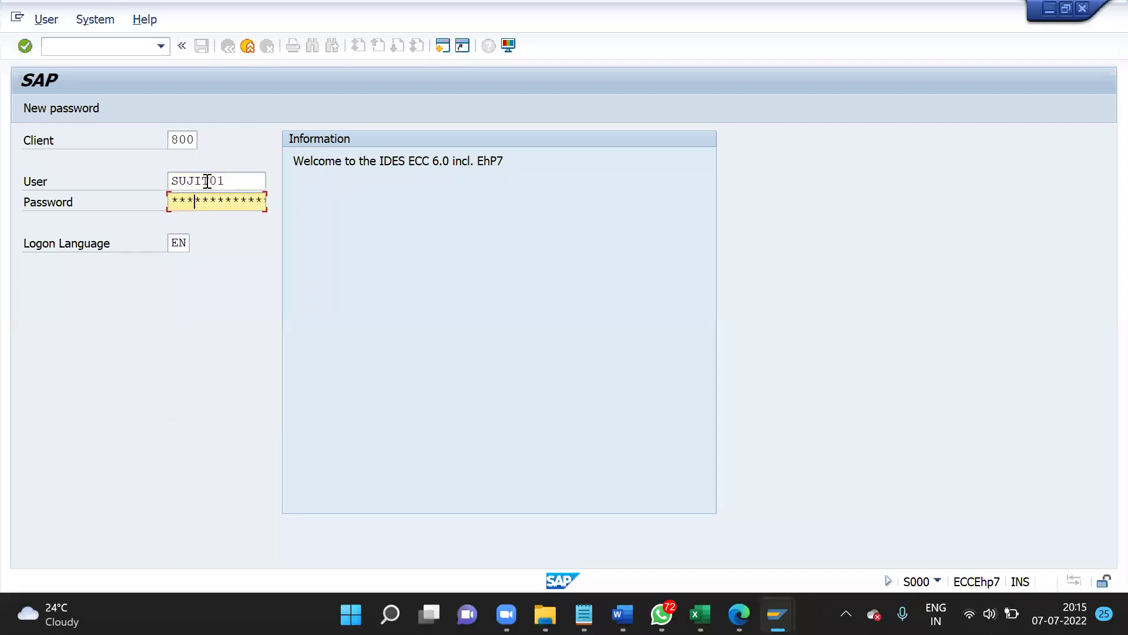
key(Return)
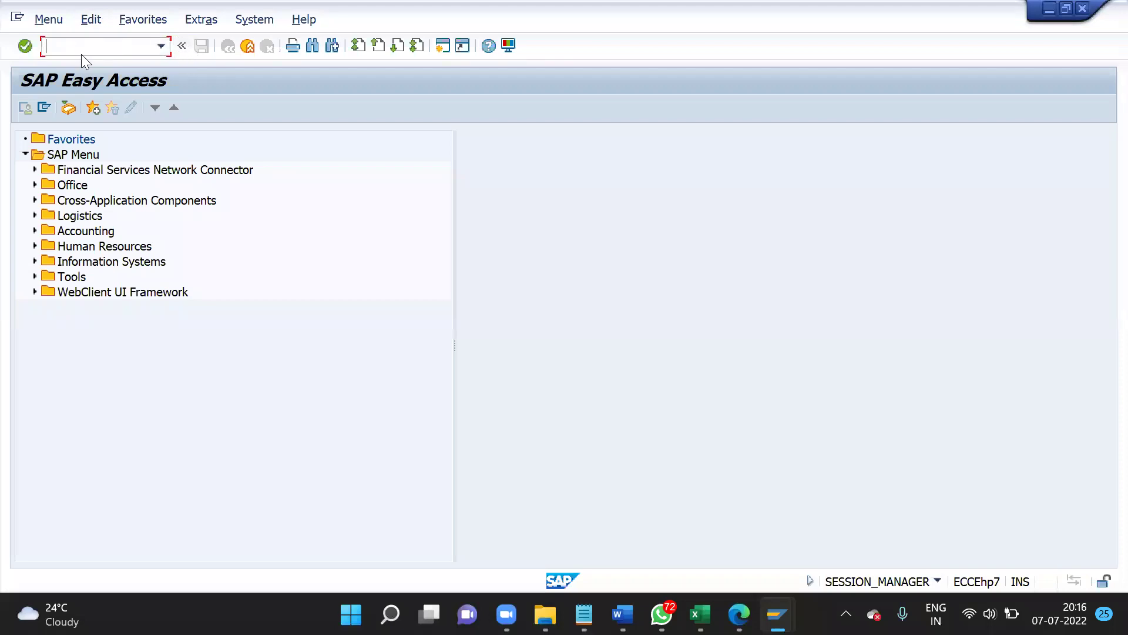
- View the initial screen of transaction MM01 and return to SAP Easy Access
text(MM01)
click(23, 49)
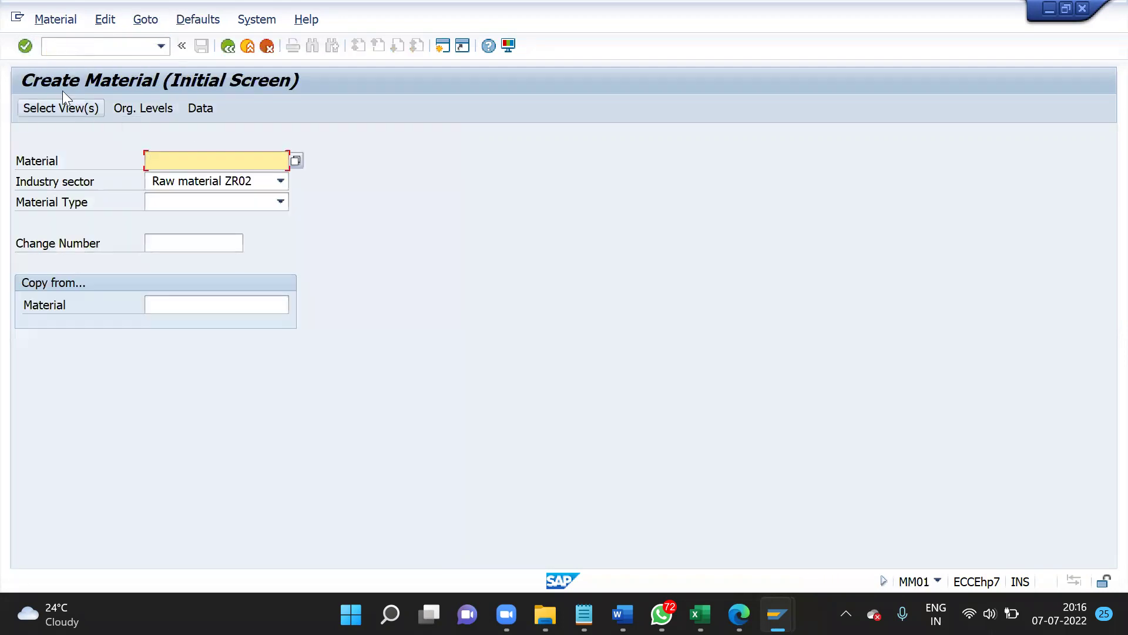
click(223, 50)
- View the initial screen of transaction MM02 for changing materials and return to SAP Easy Access
text(MM02)
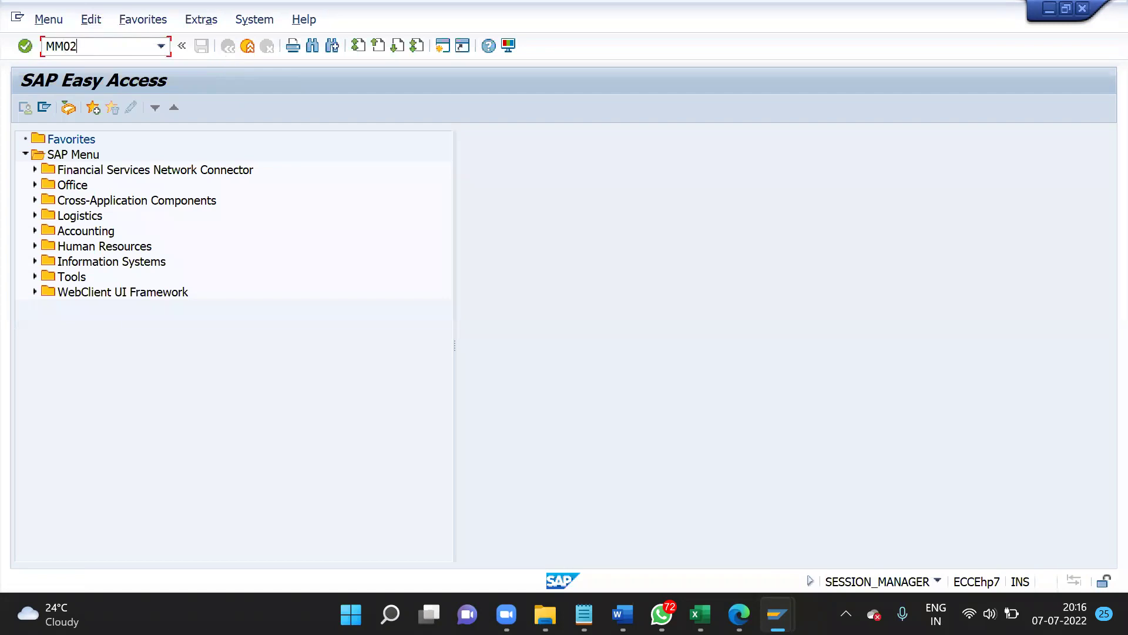
key(Return)
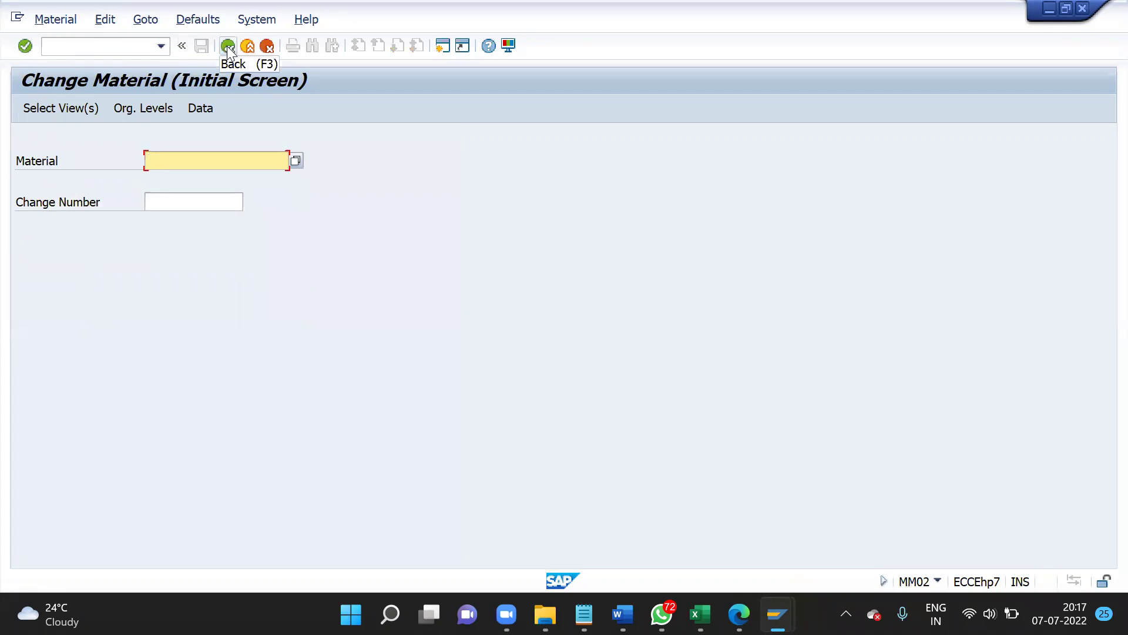
click(228, 47)
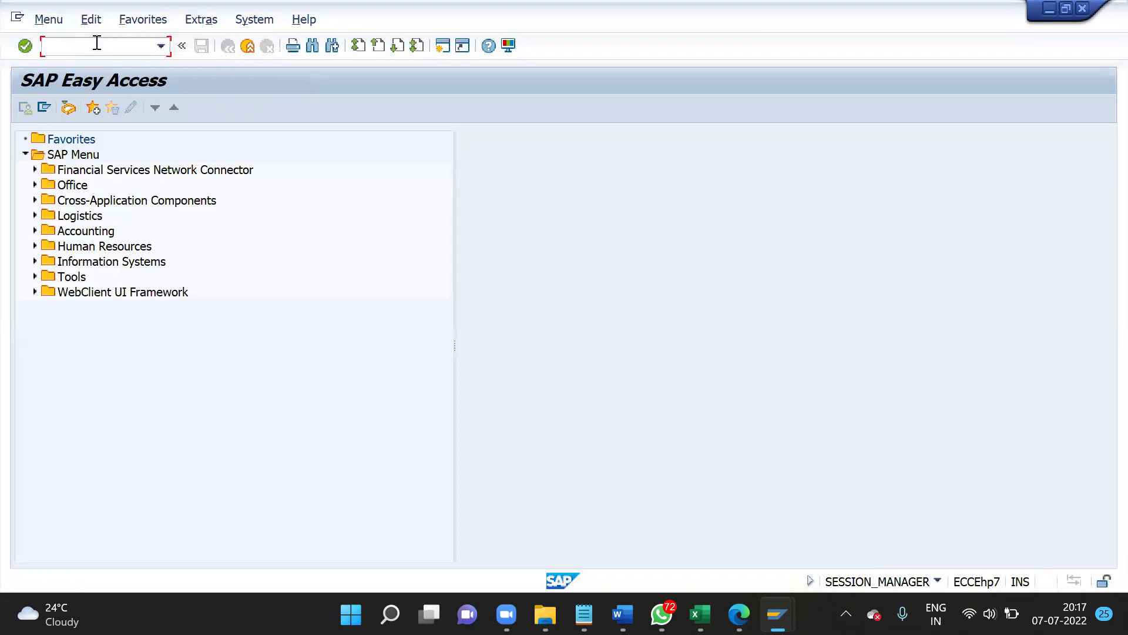
- Open transaction MM01 to start creating a material
text(MM01)
click(23, 46)
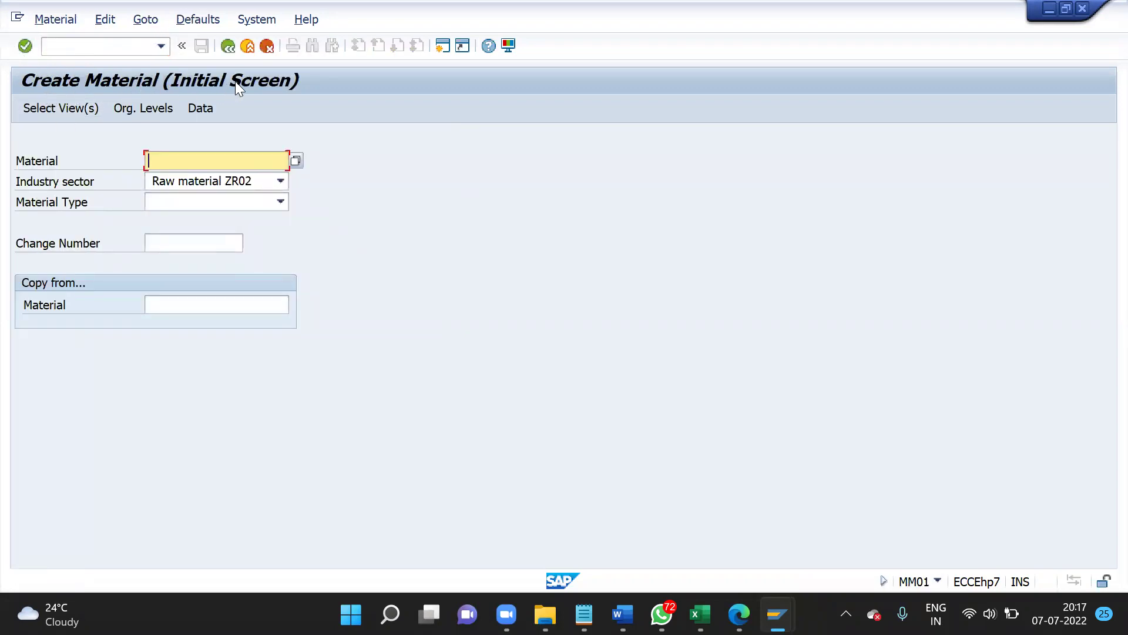
click(26, 158)
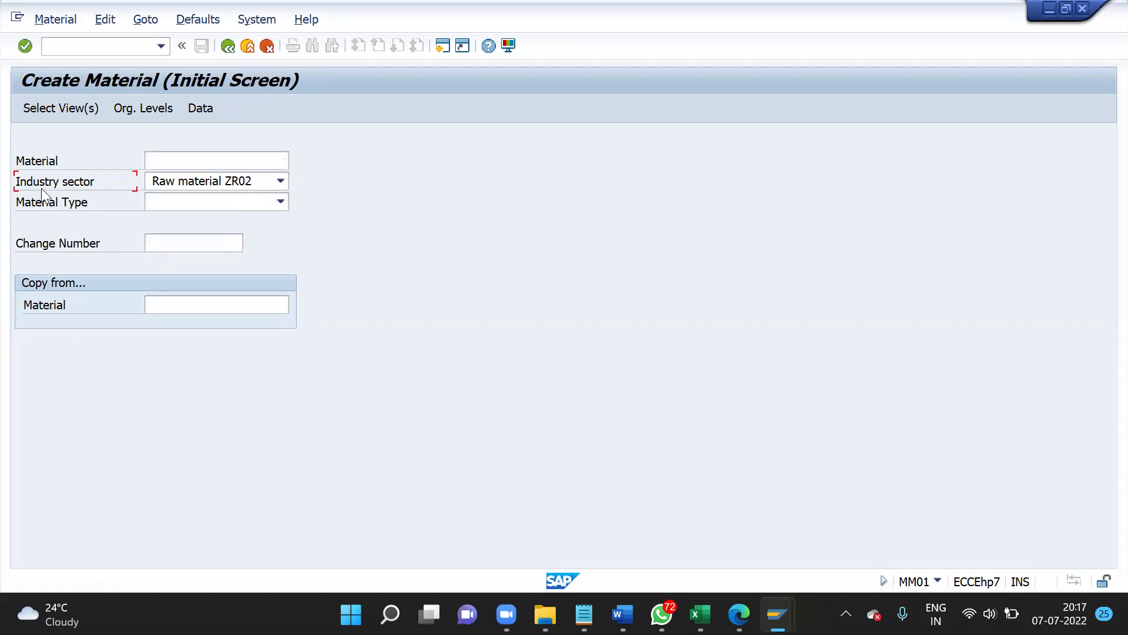
- Switch to Notepad and add the heading "Initial Screen of material master" below the industry sector list
key(alt+Tab)
key(Tab)
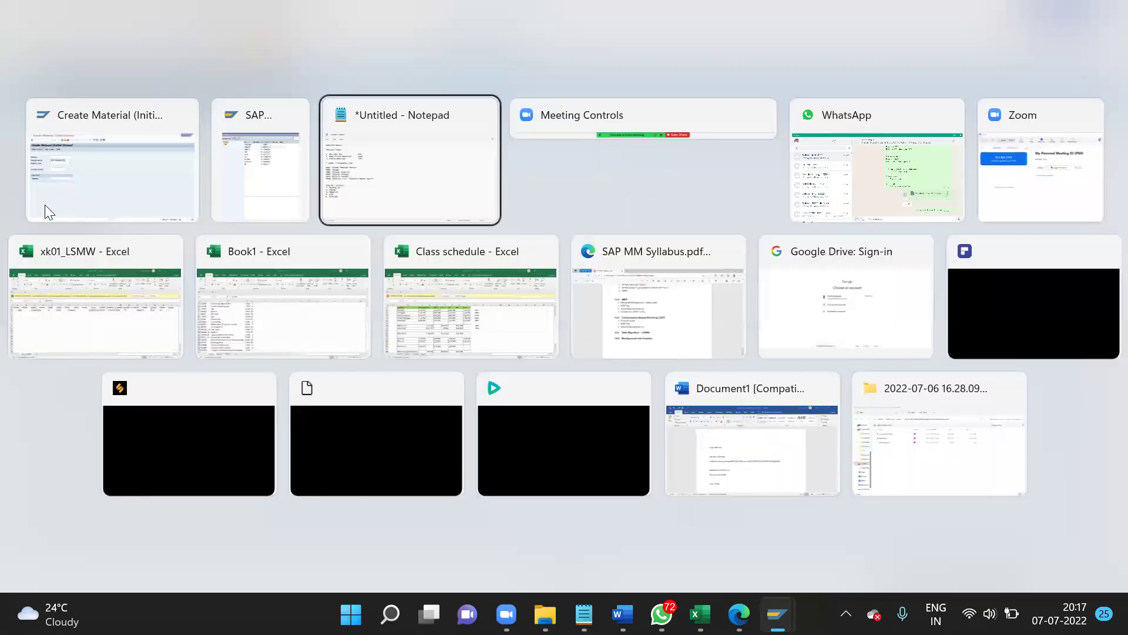
text(iNT)
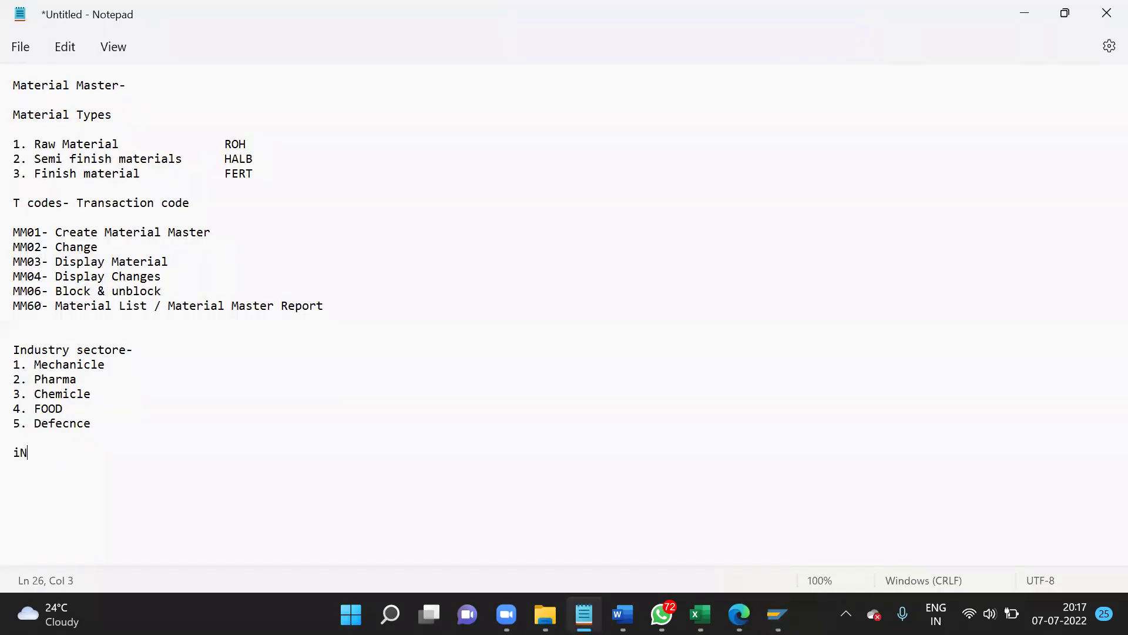
key(BackSpace)
key(BackSpace)
key(BackSpace)
text(Initial Screen of material master )
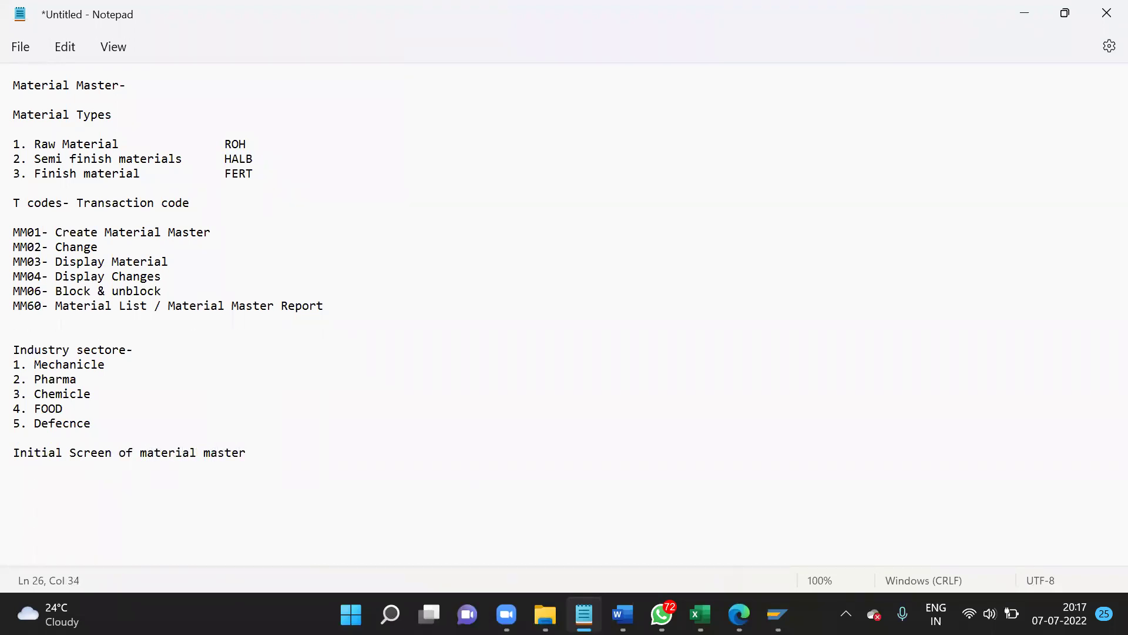
- List "1. Material Number", "2. Industry sectore" and "3. Material type" under the initial screen heading
text(1. Material Number)
key(Return)
text(2. Indus)
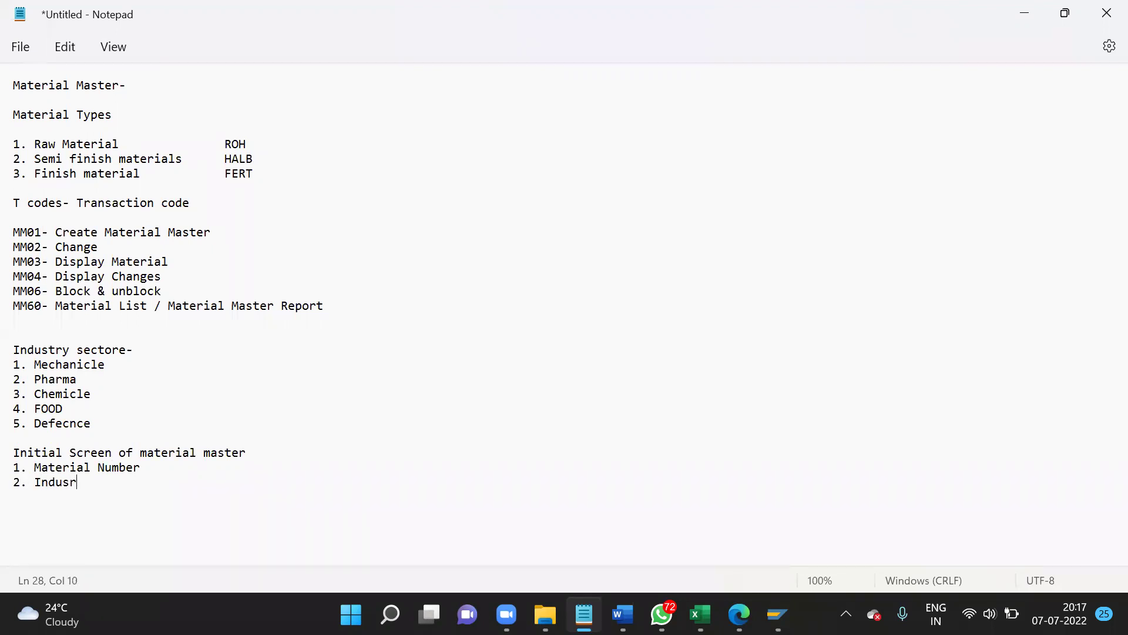
text(try secot)
key(BackSpace)
key(BackSpace)
text(tore)
key(Return)
text(3. Material type)
key(Return)
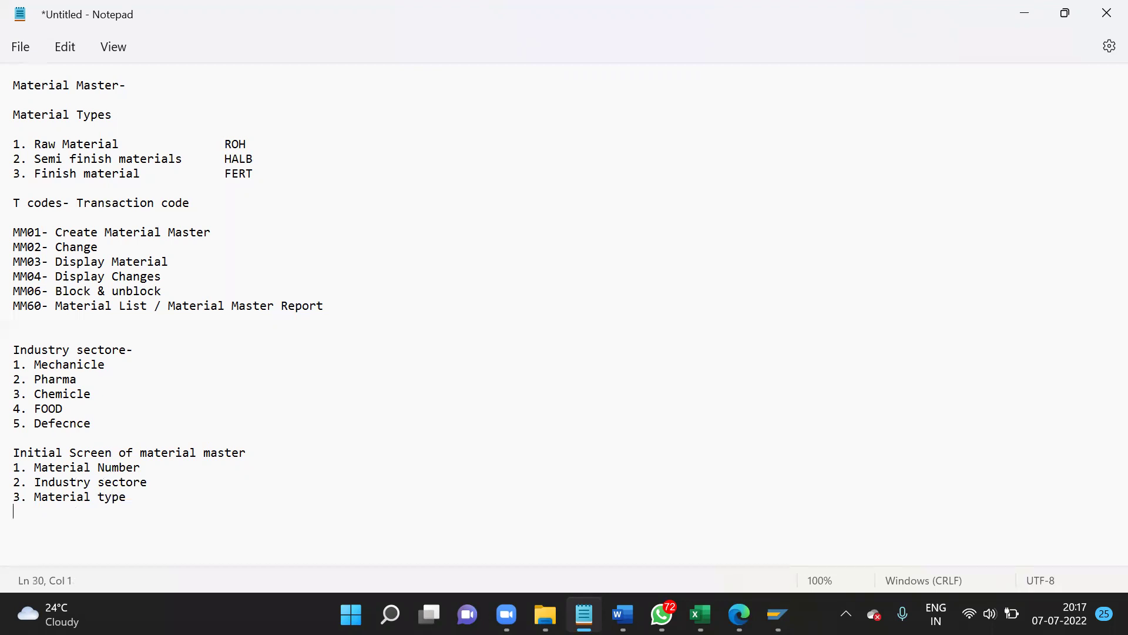
- Add the indented sub-items "# Internal number ranges" and "# External number ranges" under Material Number
key(alt+Tab)
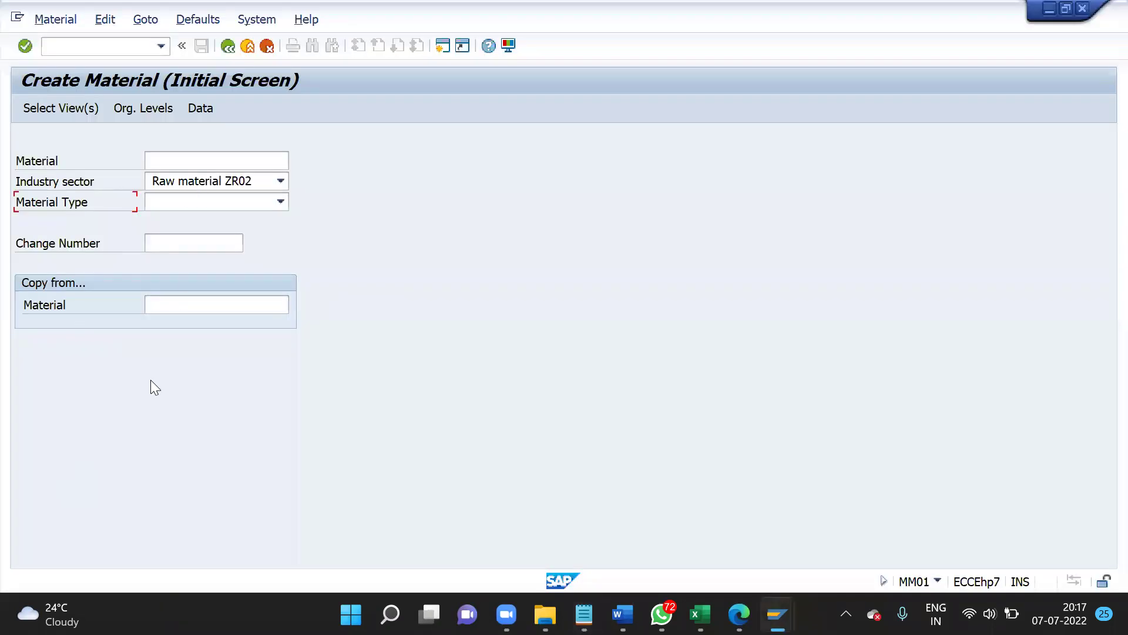
key(alt+Tab)
click(142, 467)
key(Return)
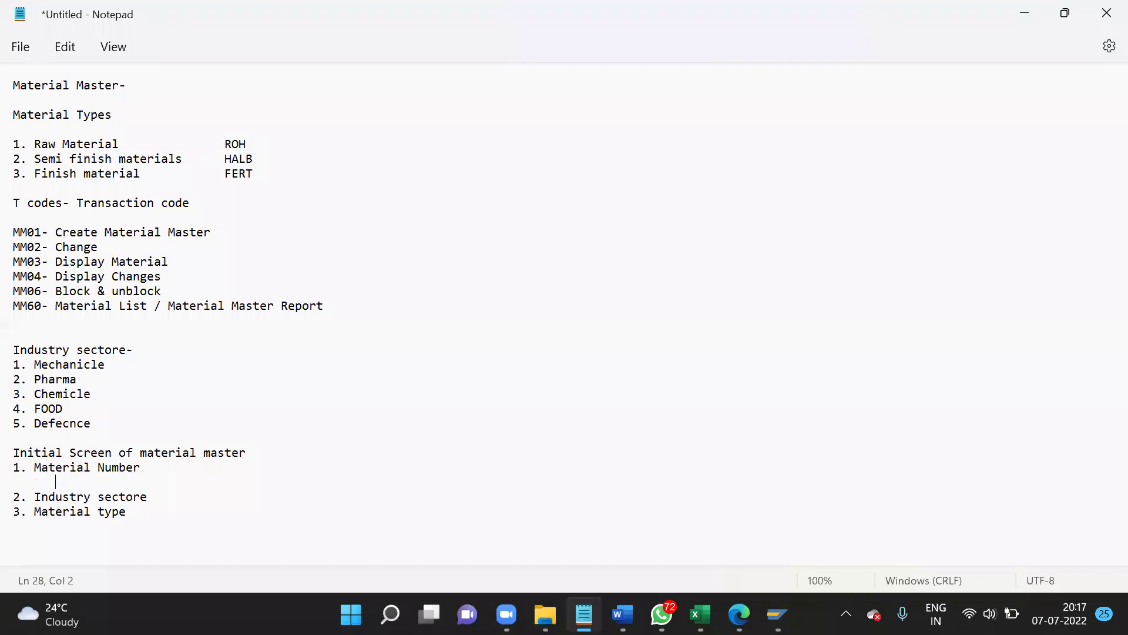
text(@)
key(BackSpace)
text(# Internal number ranges)
key(Return)
key(Tab)
text(# External number ranges)
key(Return)
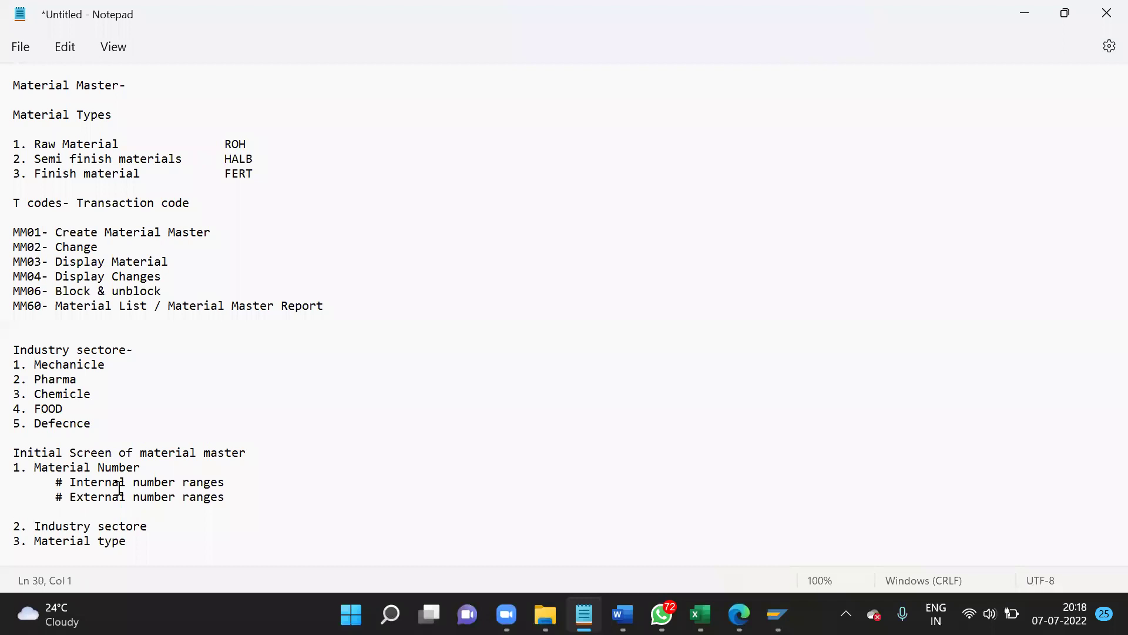
- Add the note "- Blank" to the internal number ranges line
click(145, 546)
click(259, 481)
text(- Blank)
- Add the note "- need to enter material number according to number ranges" to the external number ranges line
click(245, 497)
text(-)
key(alt+Tab)
key(alt+Tab)
text(nned)
key(BackSpace)
key(BackSpace)
key(BackSpace)
key(BackSpace)
text(eed to enter mater)
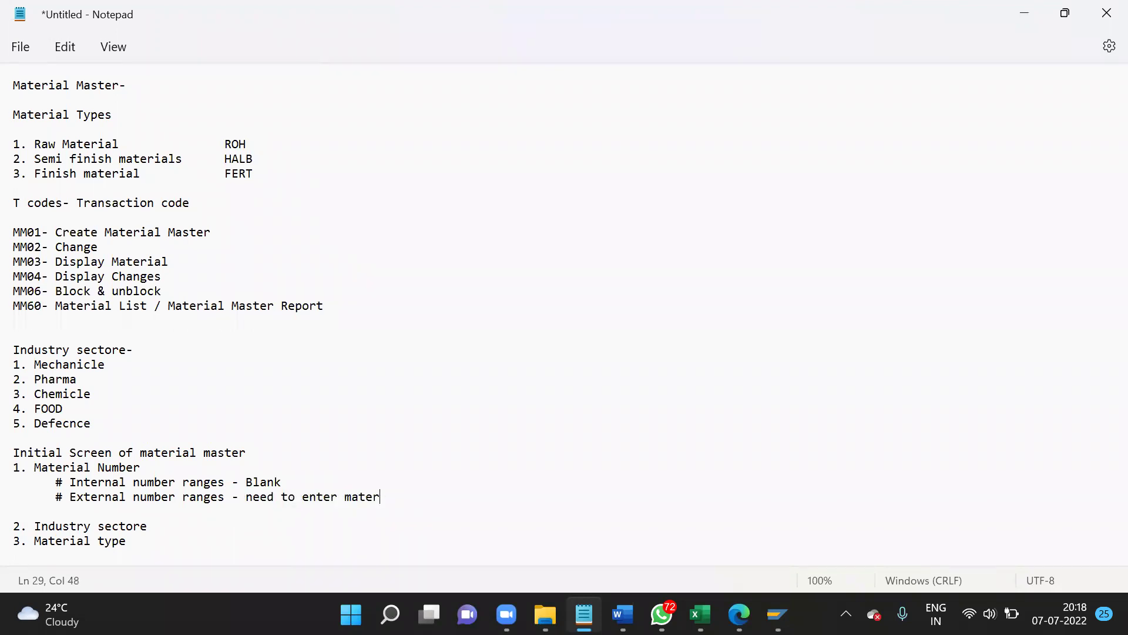
text(ial number accordin)
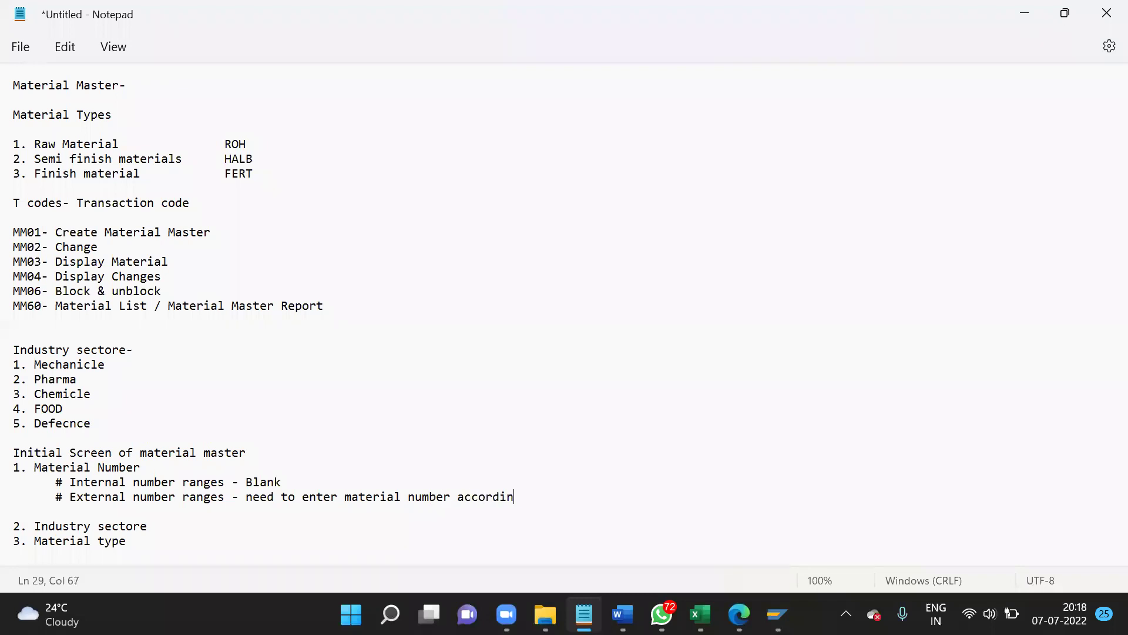
text(g to number ranges)
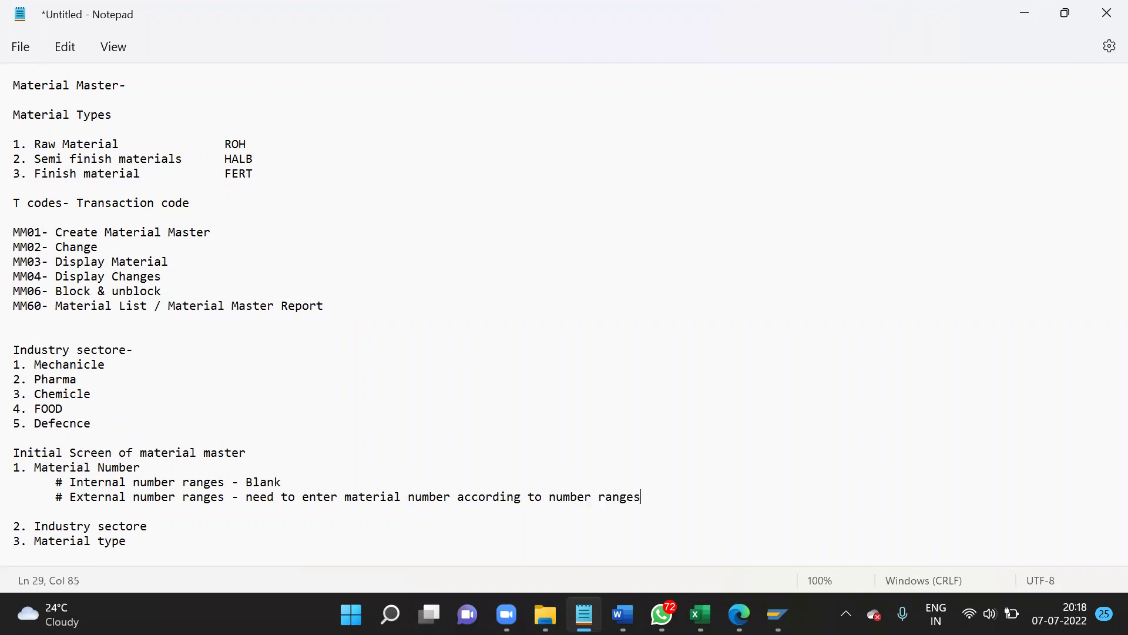
key(Return)
key(BackSpace)
drag(247, 497, 650, 501)
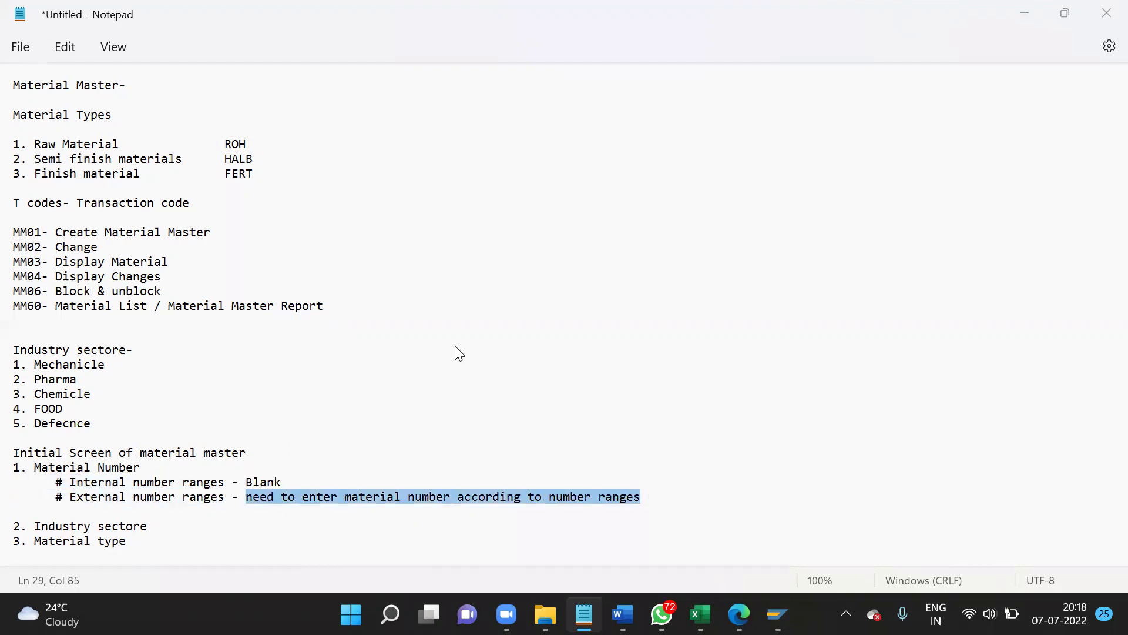
- Switch to SAP Easy Access, run transaction MMNR and display the material master number range intervals
key(alt+Tab)
key(alt+Tab)
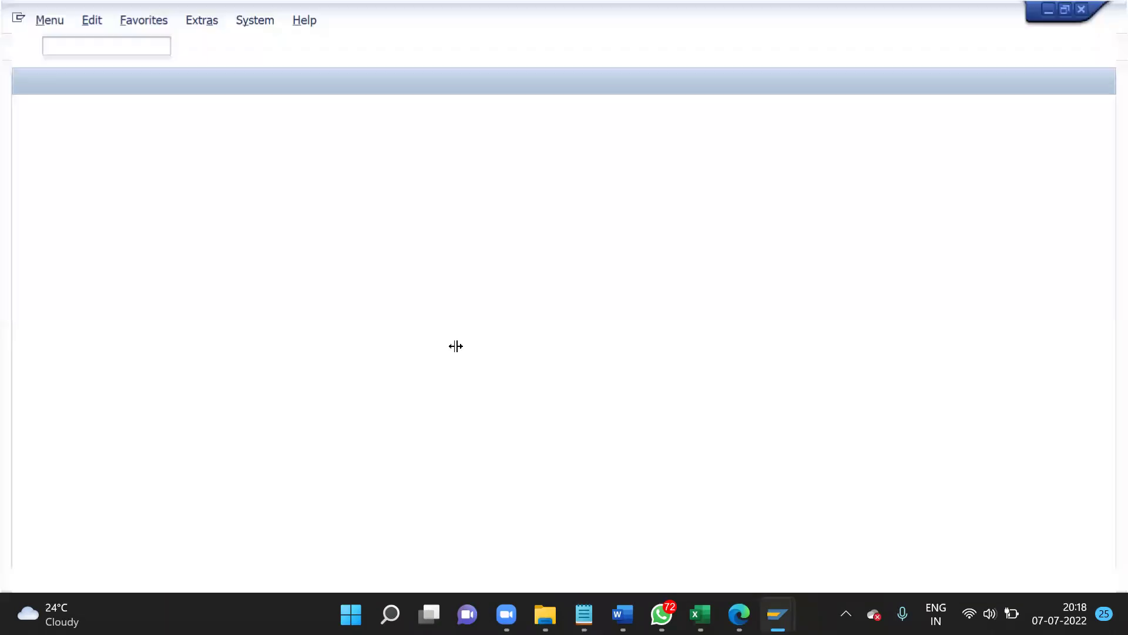
text(mmnr)
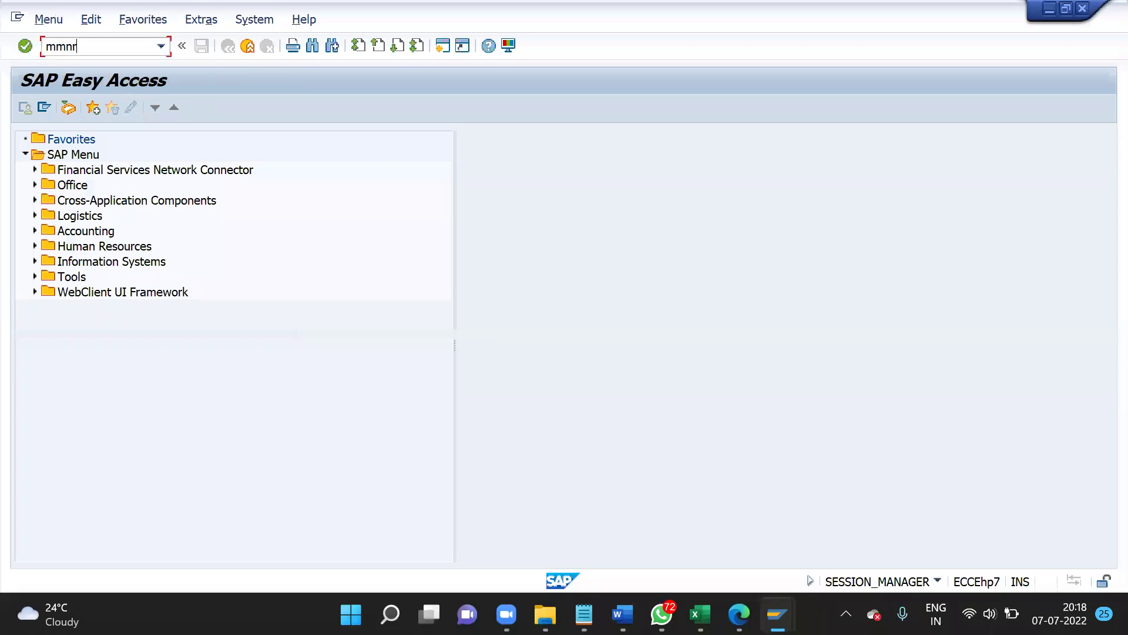
key(Return)
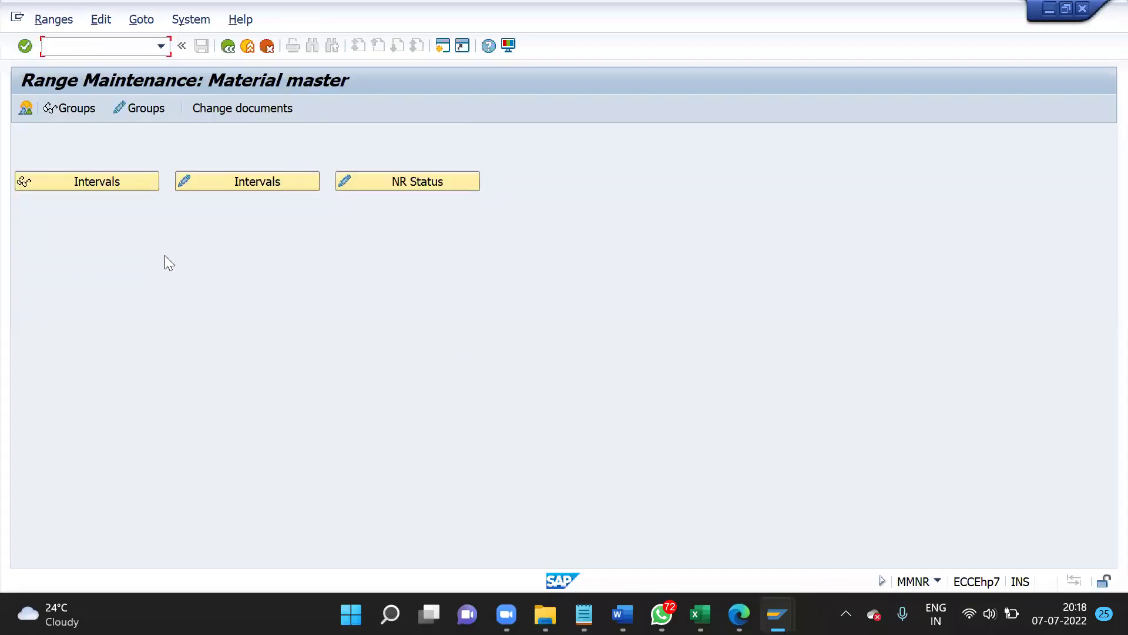
click(118, 182)
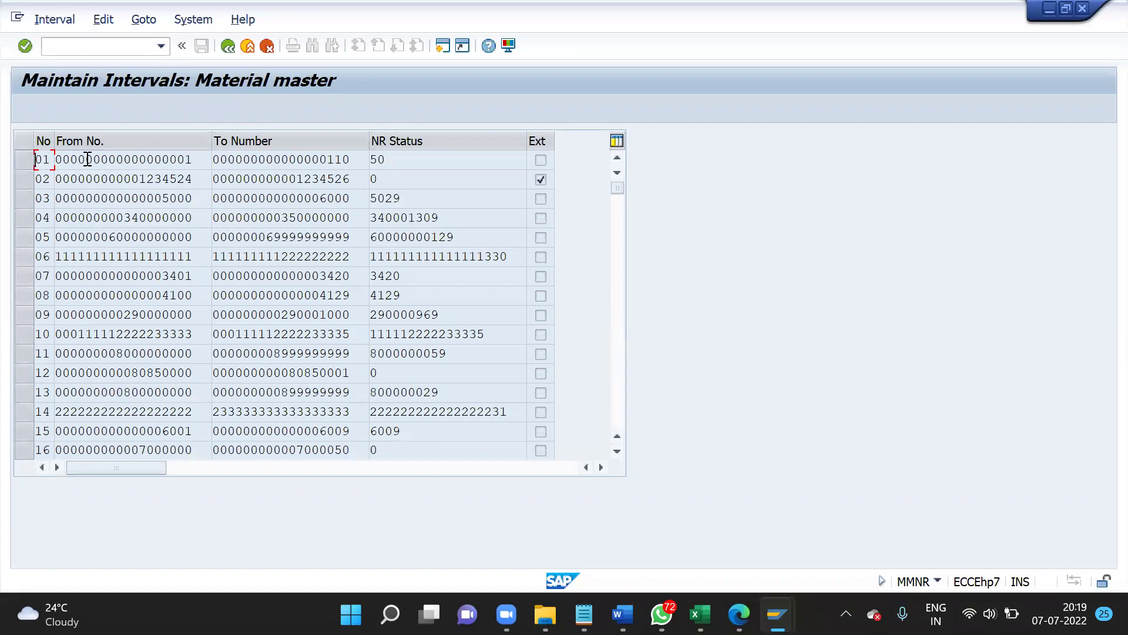
- Examine the From No., To Number, NR Status and Ext columns of the first intervals, then return to the Create Material screen
drag(193, 160, 36, 169)
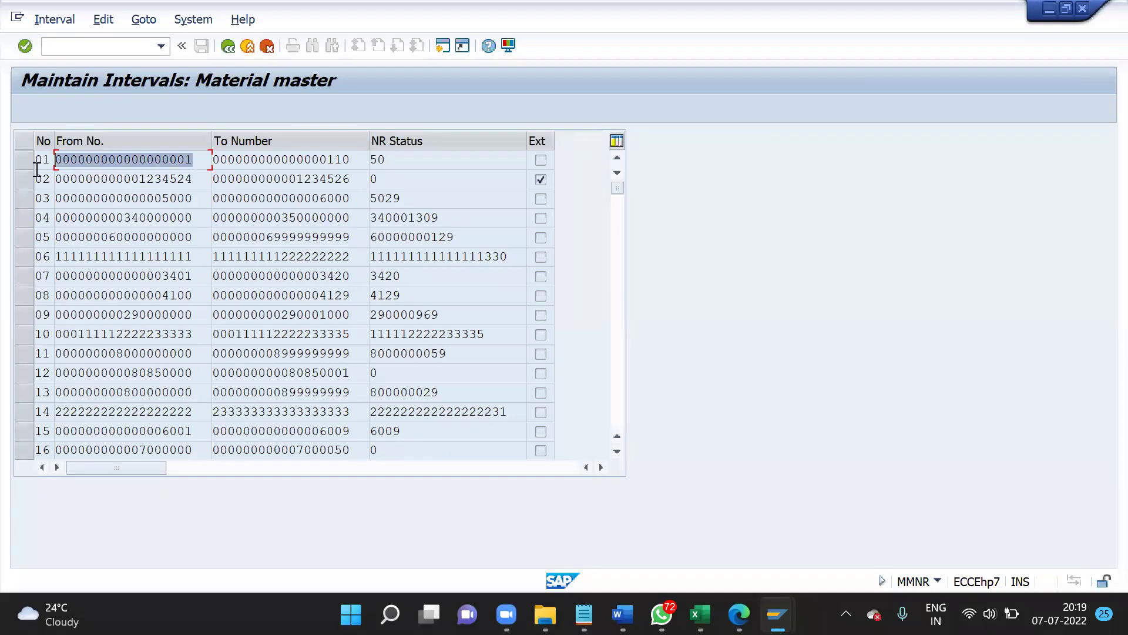
drag(360, 160, 209, 160)
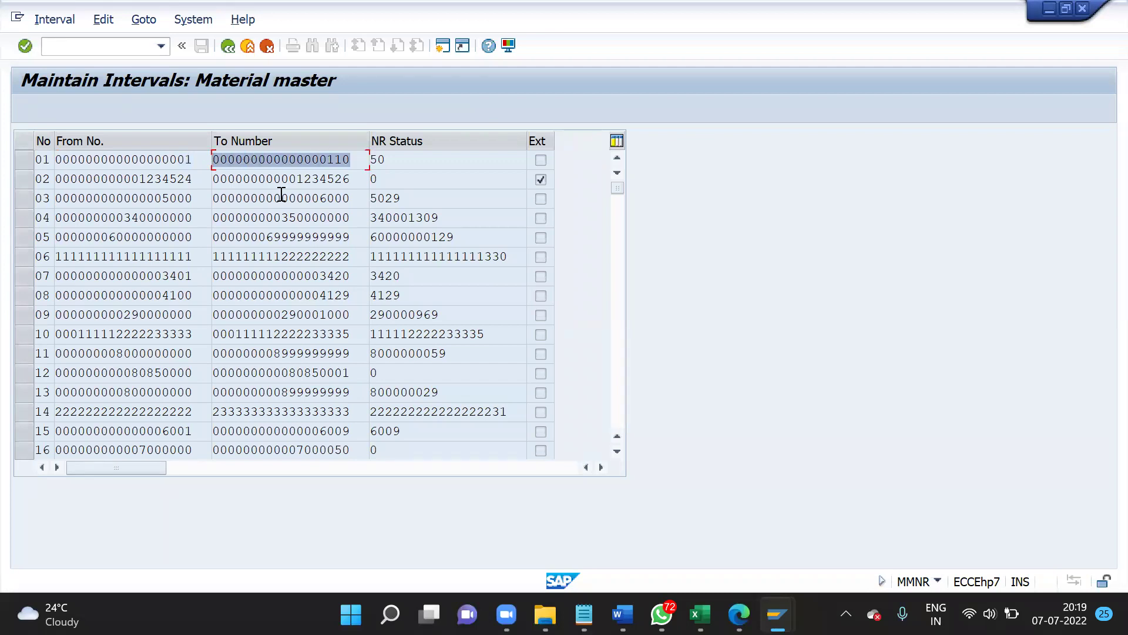
click(543, 159)
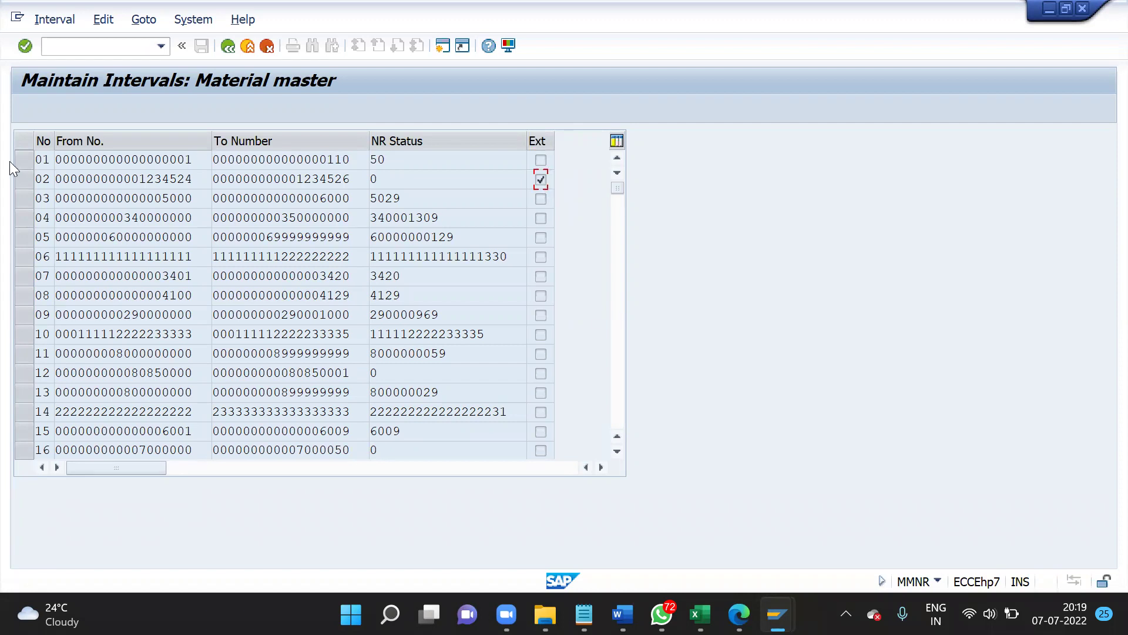
click(62, 161)
click(398, 187)
key(alt+i)
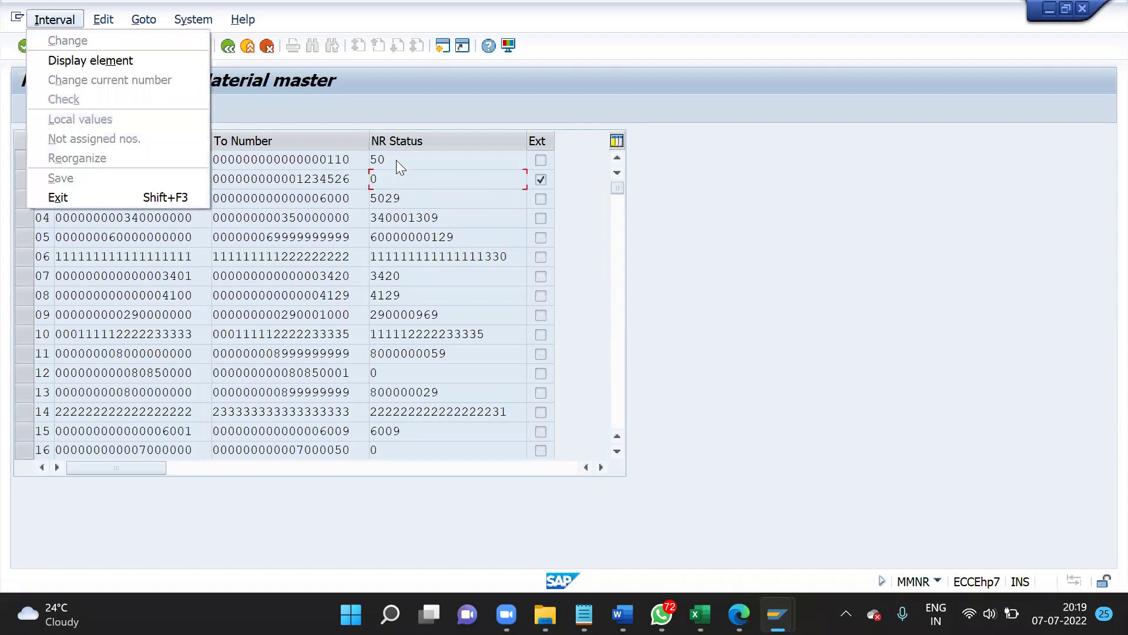
click(398, 160)
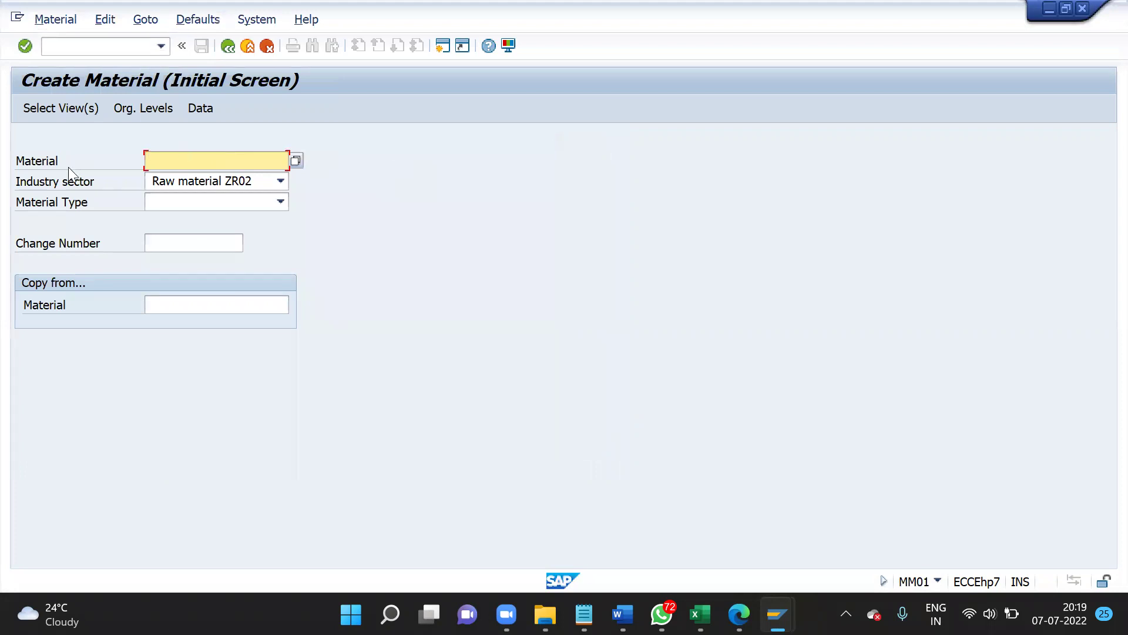
- Set the industry sector to C Chemical Industry
click(258, 186)
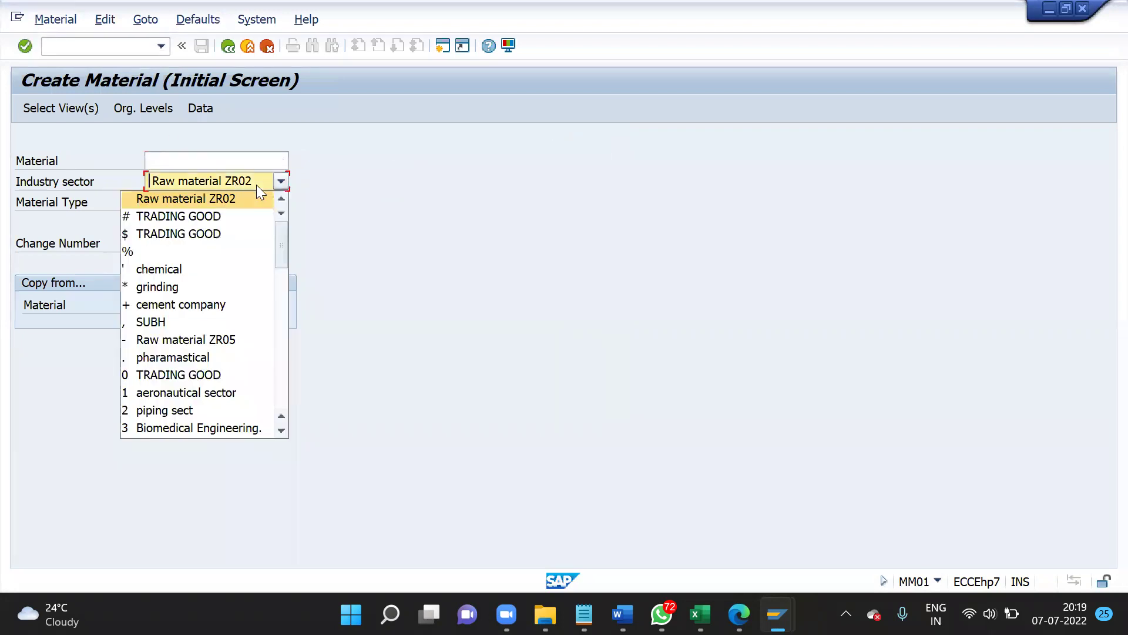
click(281, 215)
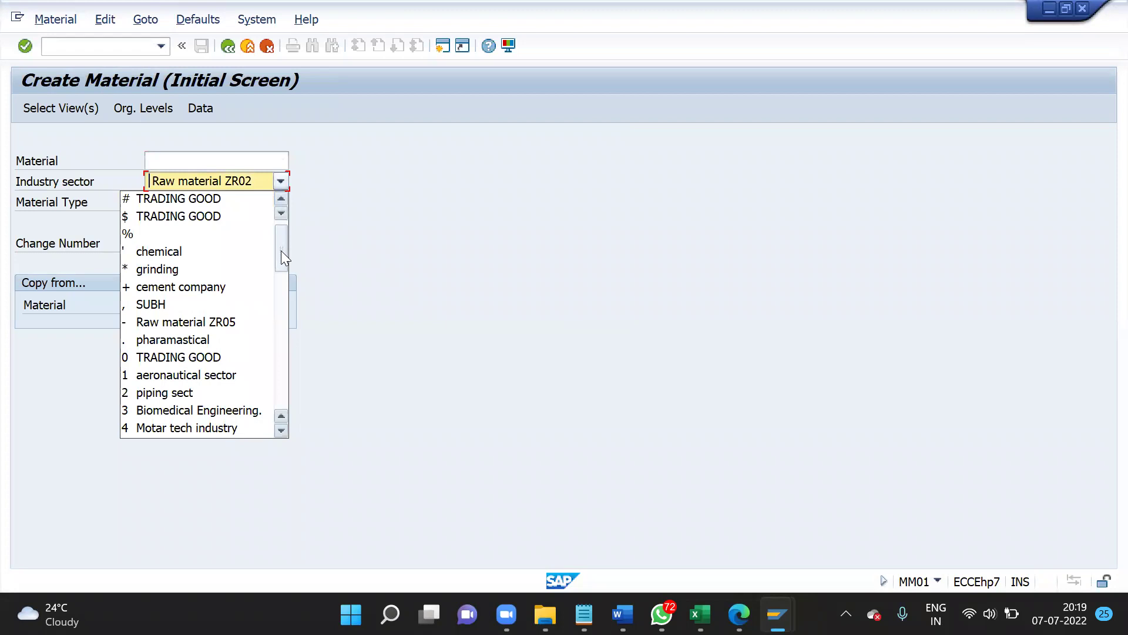
drag(281, 255, 285, 296)
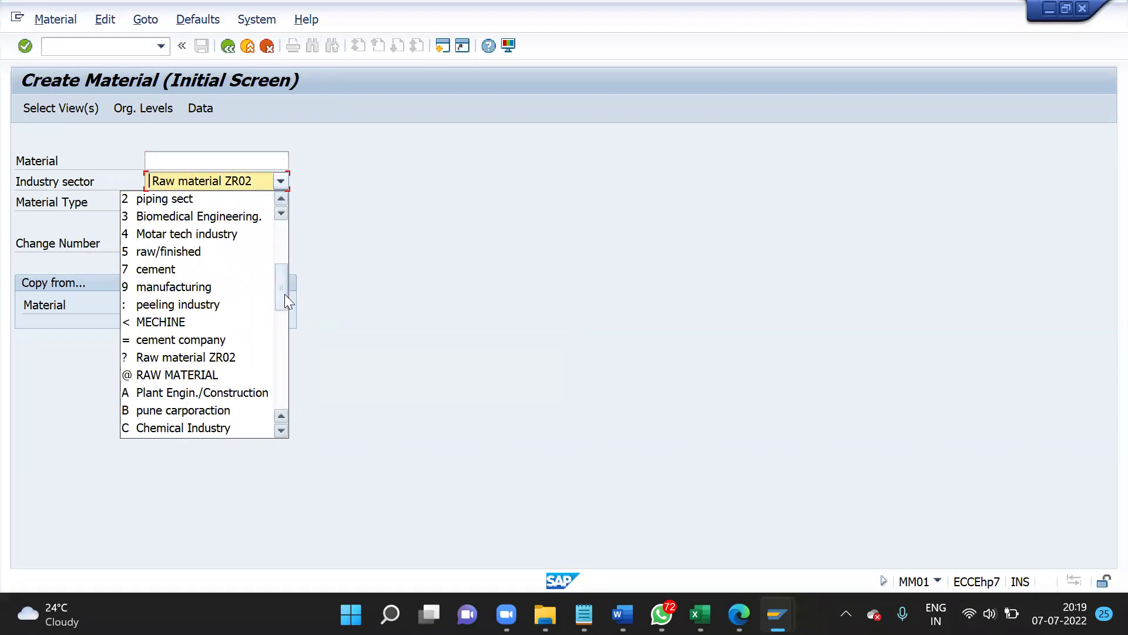
click(173, 430)
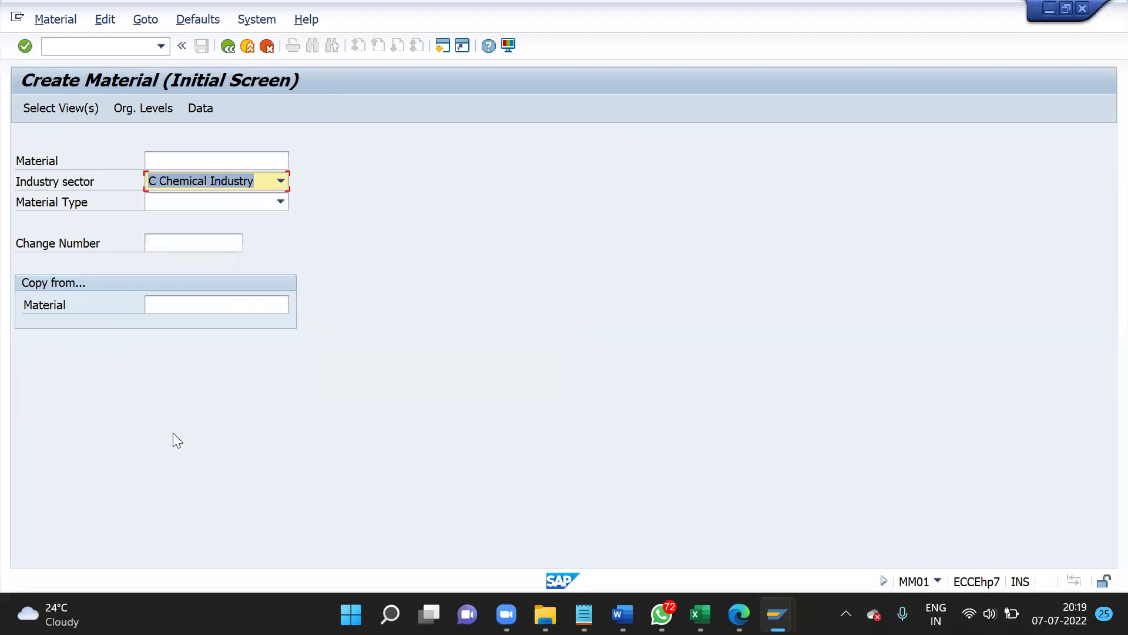
- Set the industry sector to M Mechanical Engineering
click(281, 180)
key(m)
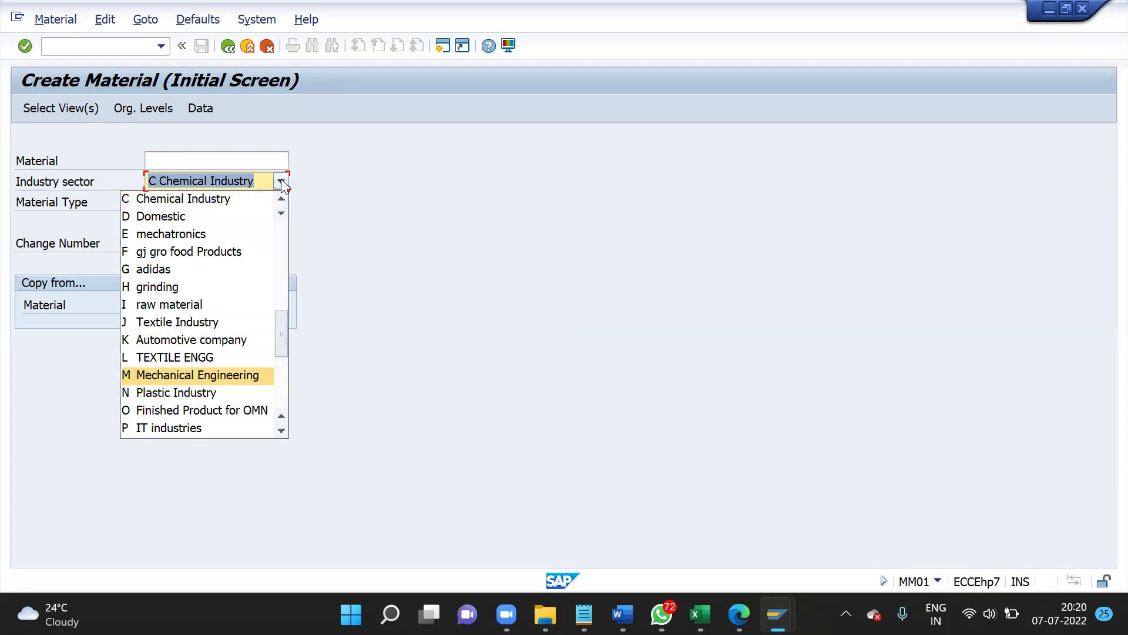
key(p)
scroll(282, 185, down, 5)
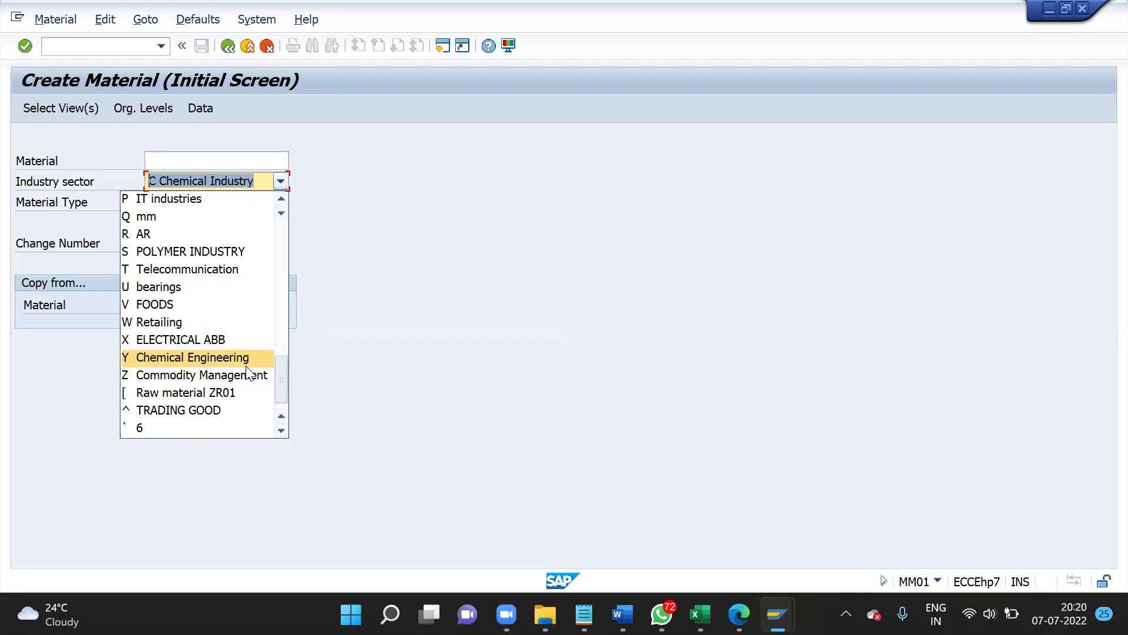
scroll(248, 372, up, 1)
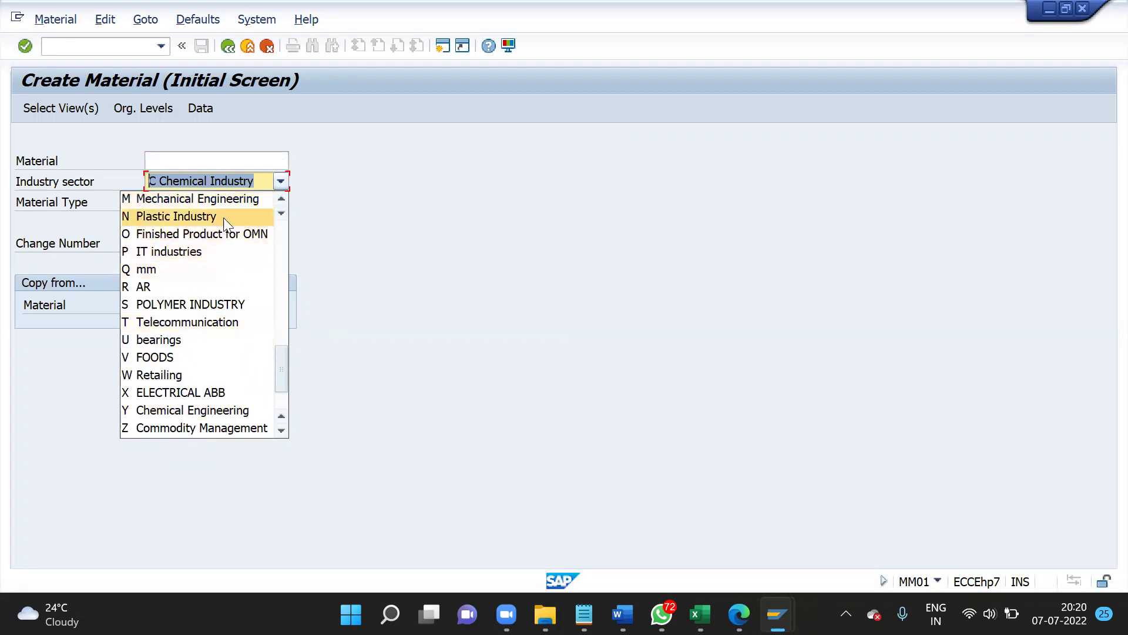
click(174, 198)
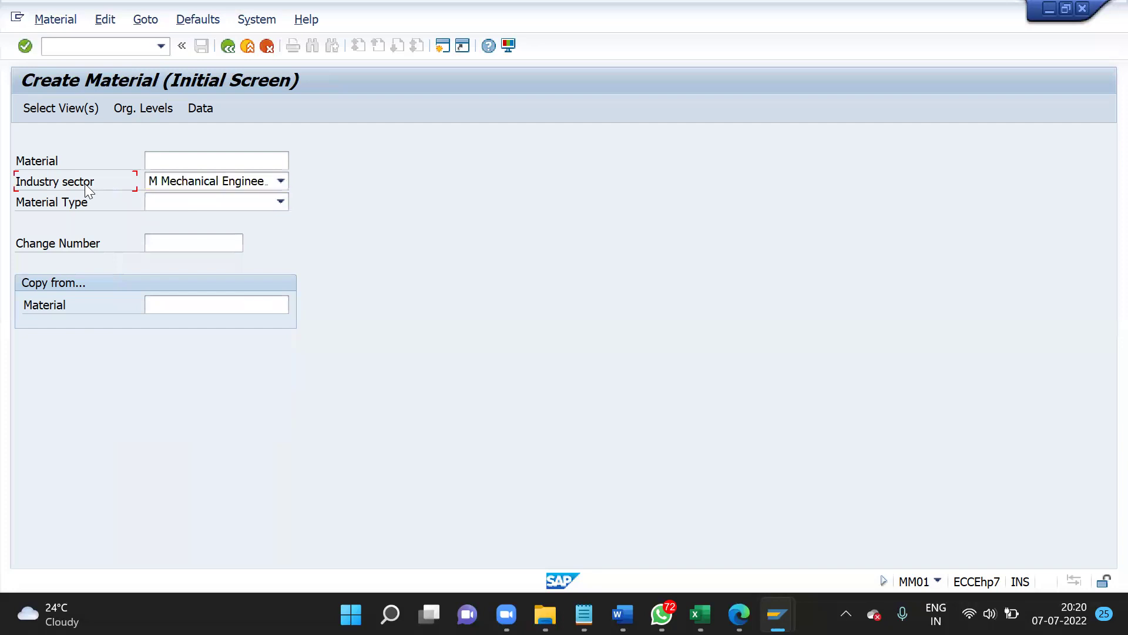
click(237, 182)
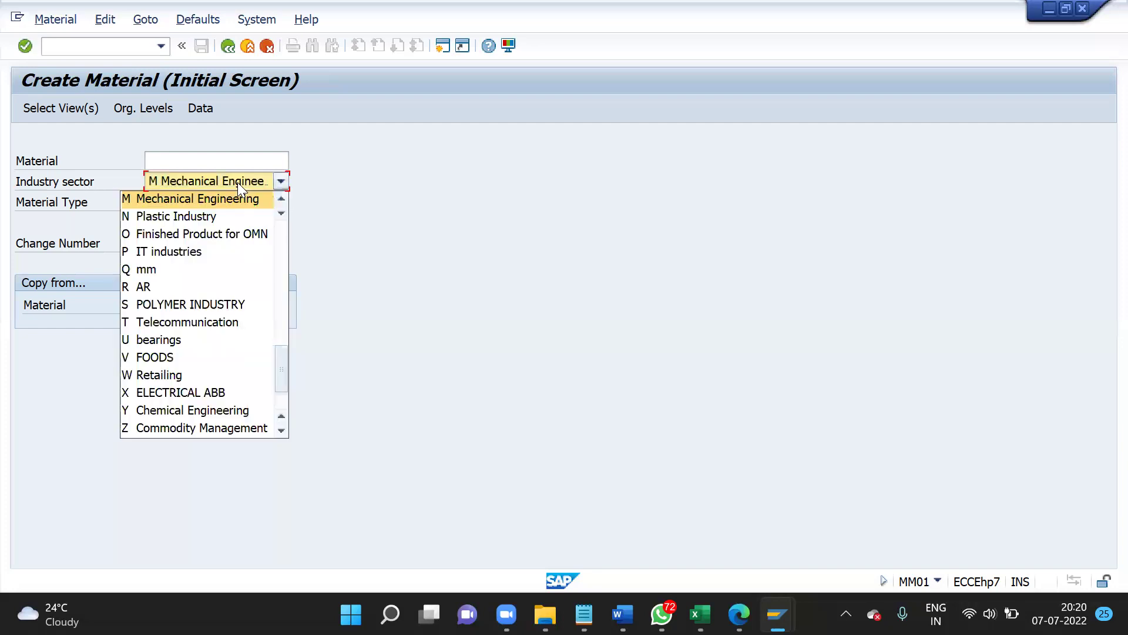
click(238, 182)
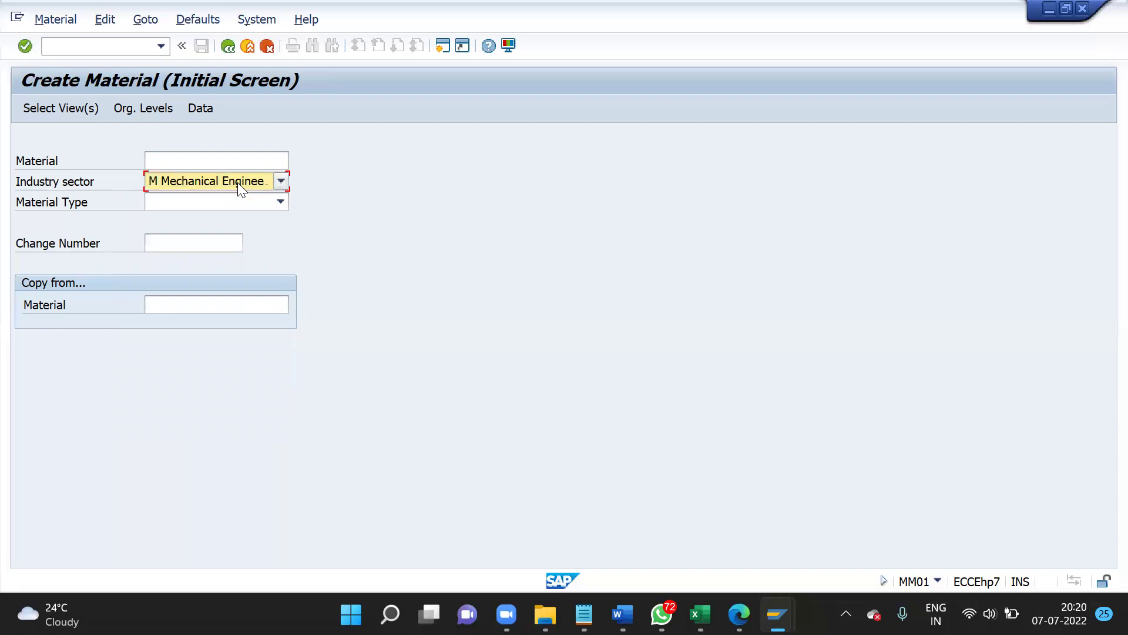
- Check the material type codes in the Notepad notes, then set the material type to ROH Raw material in SAP
click(196, 204)
click(195, 202)
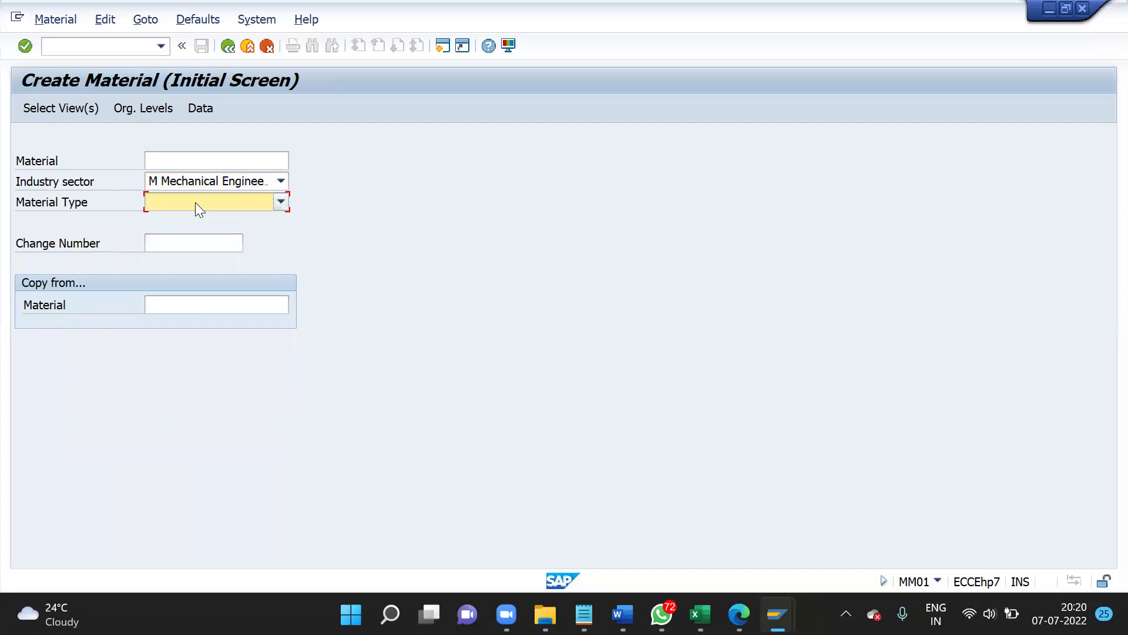
key(alt+Tab)
click(233, 158)
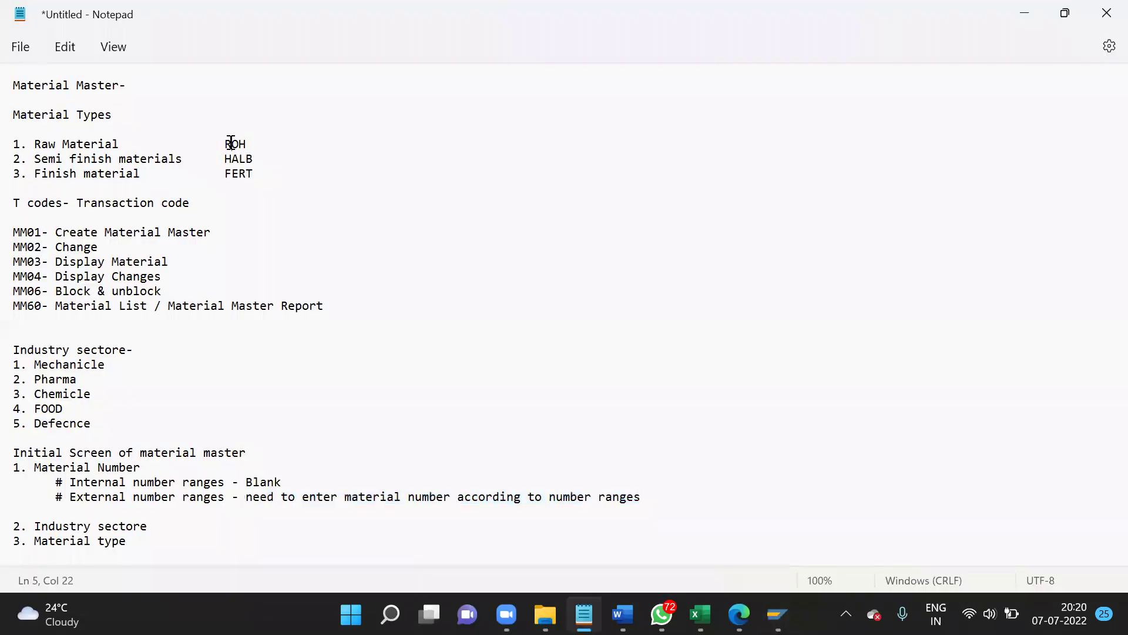
click(235, 172)
key(alt+Tab)
click(233, 207)
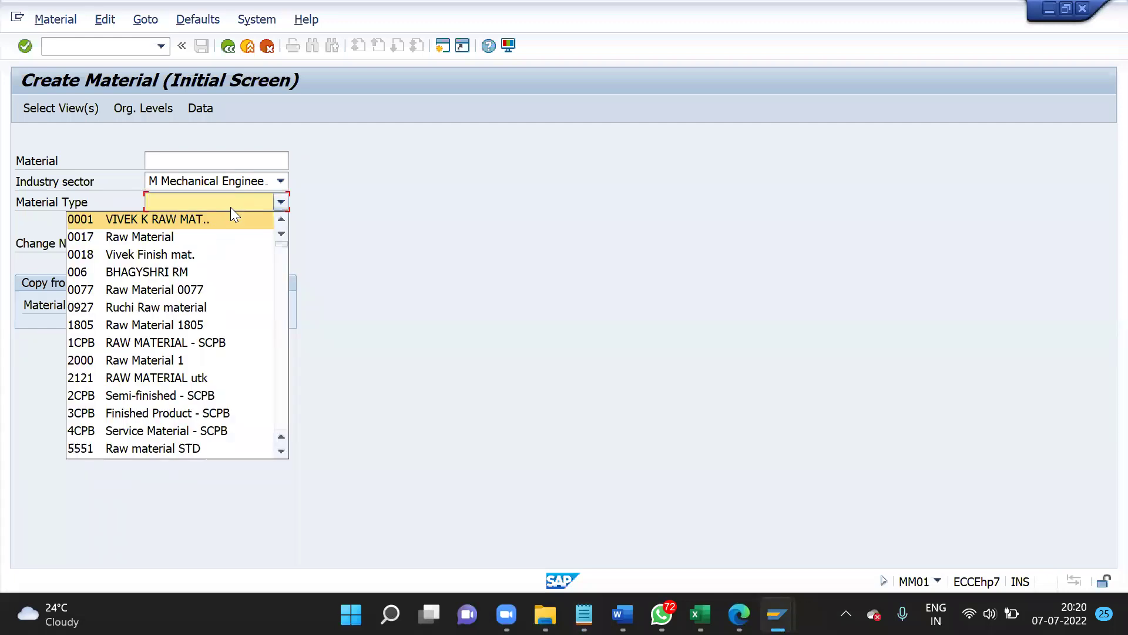
text(roh)
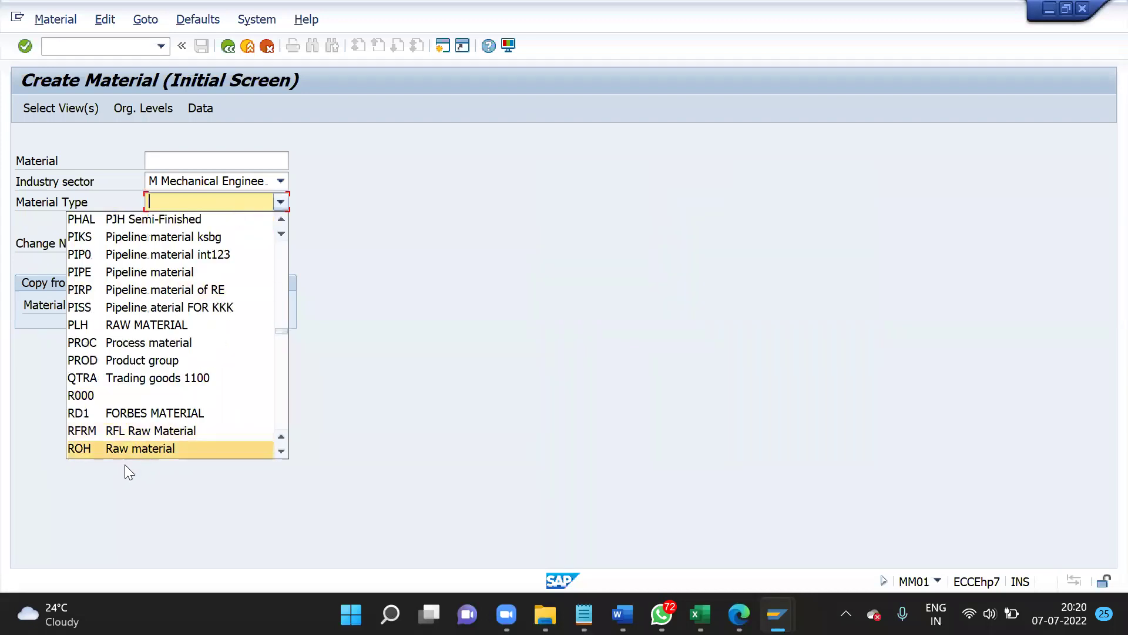
click(122, 450)
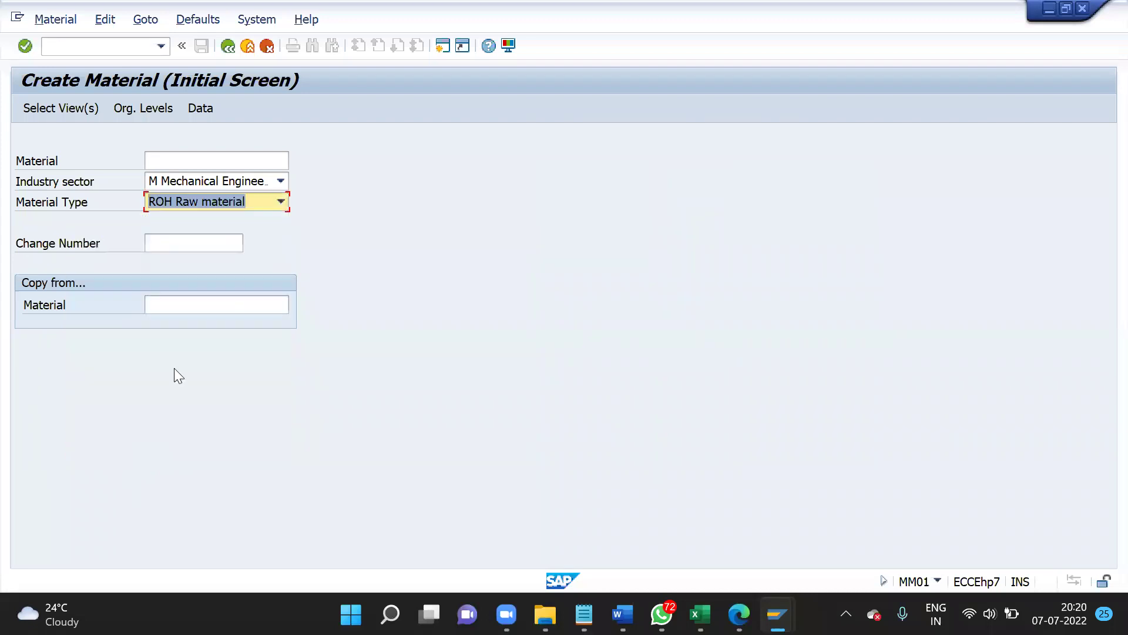
- Set the material type to HALB Semi-finished product
click(282, 200)
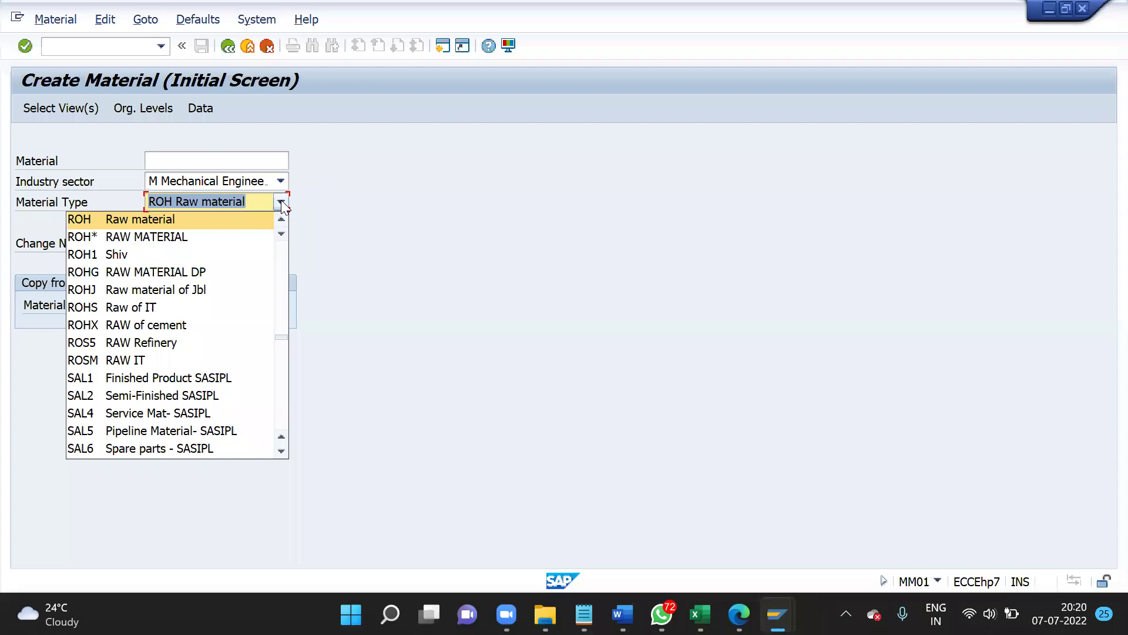
text(h)
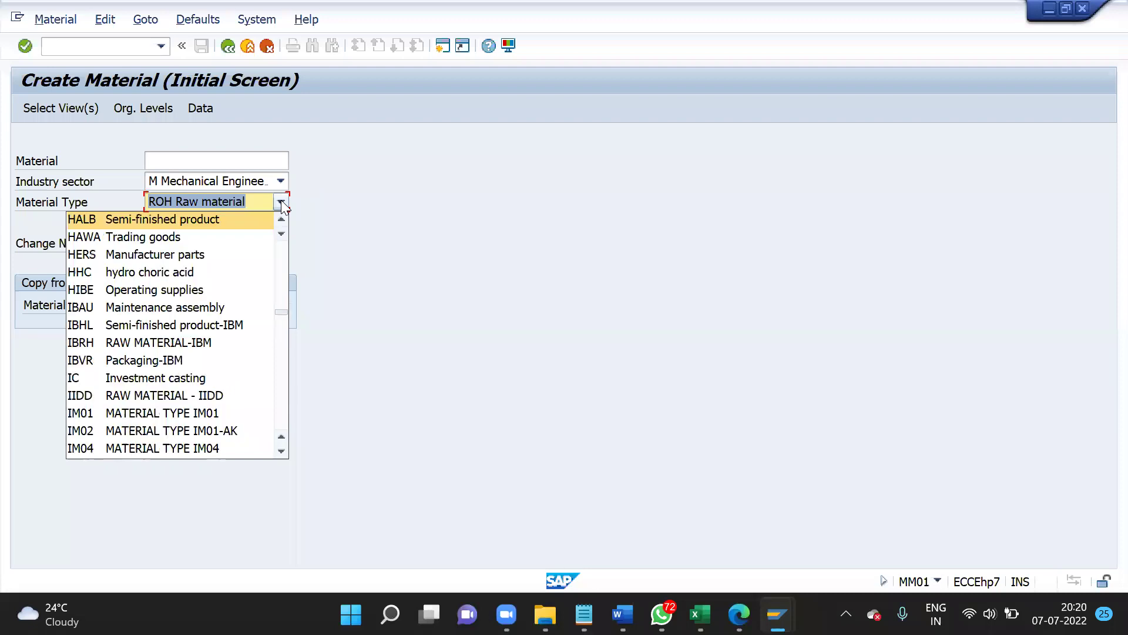
click(189, 223)
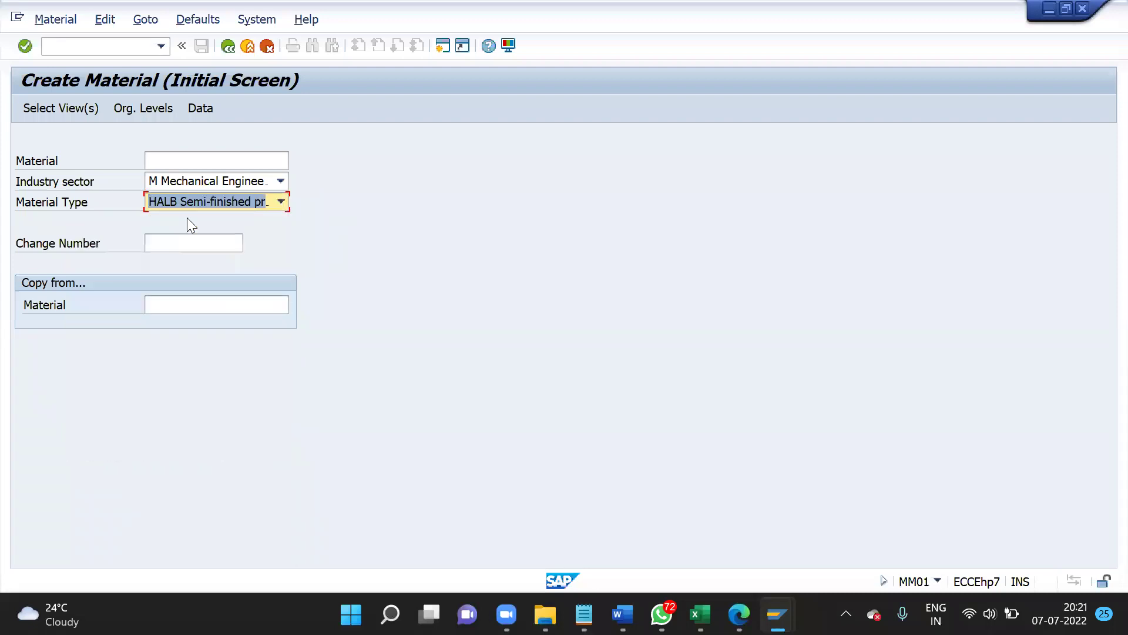
- Set the material type to FERT Finished Product
click(215, 209)
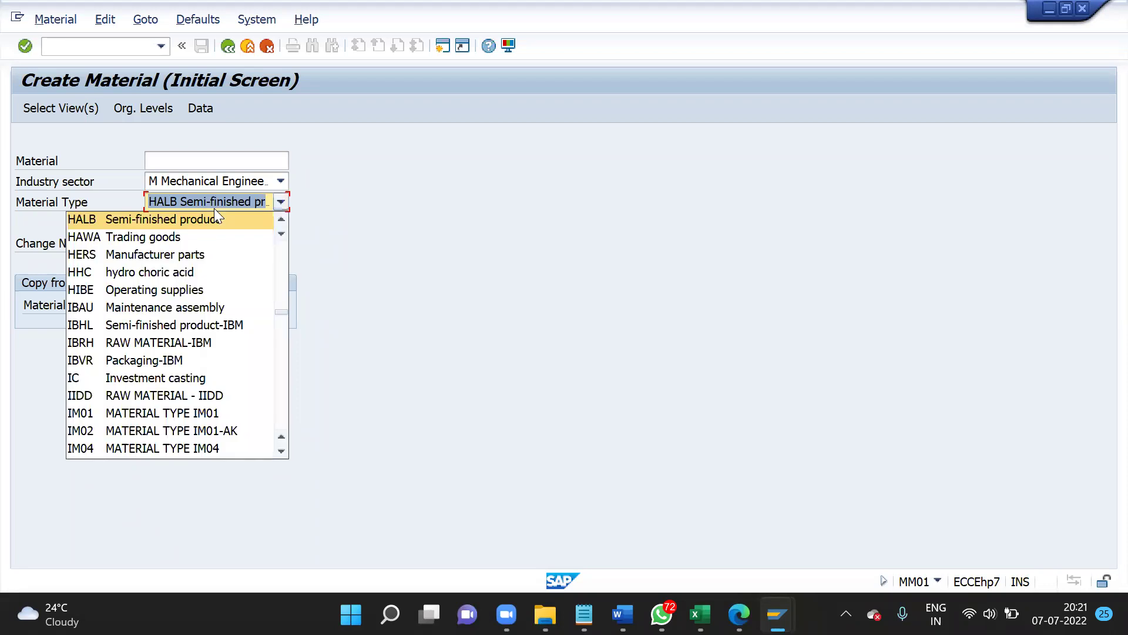
text(FERT)
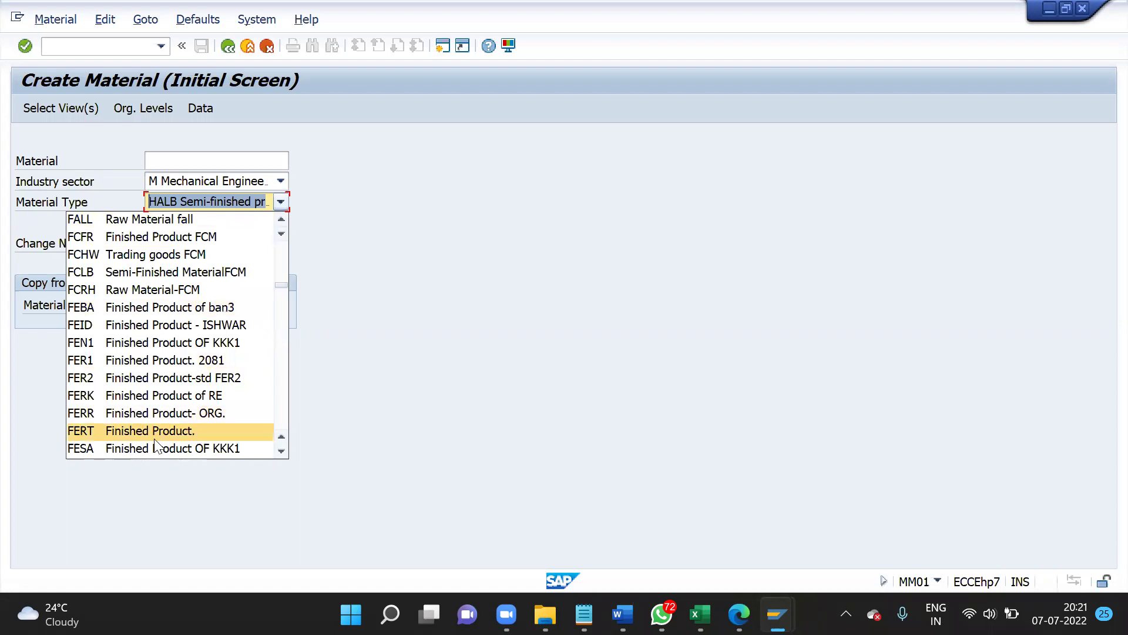
key(Return)
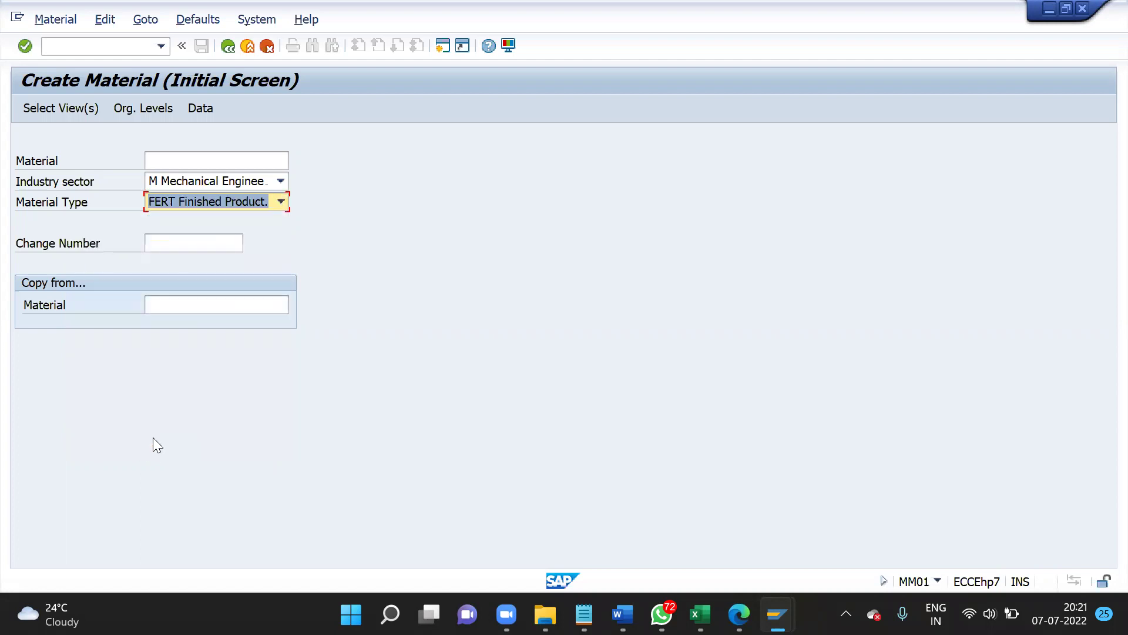
- Change the material type back to ROH Raw material
click(256, 207)
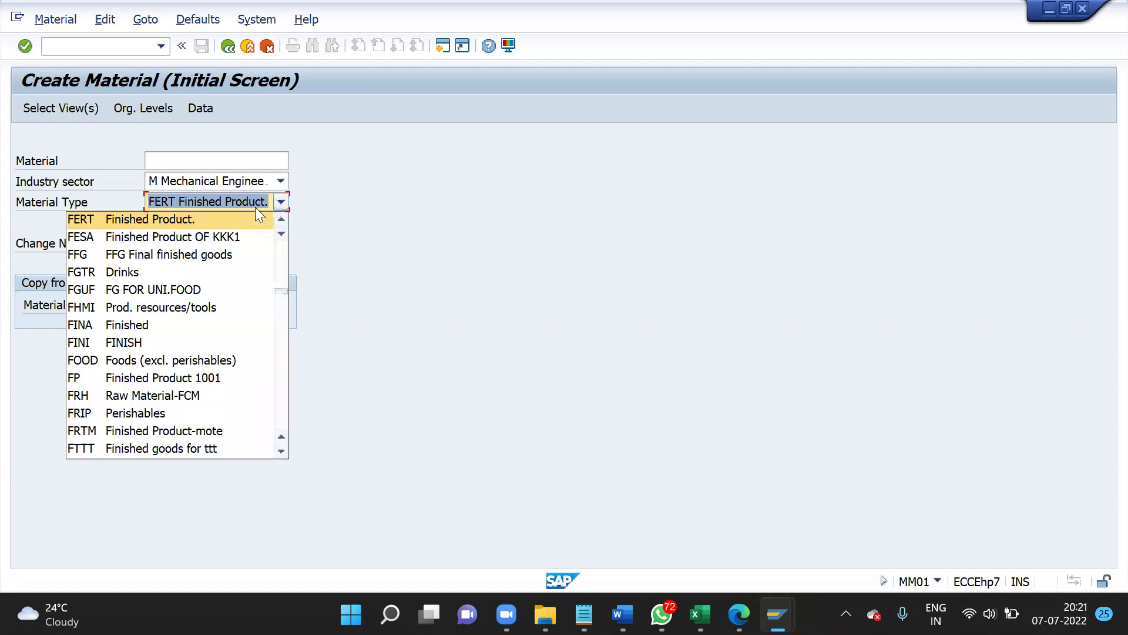
text(ROH)
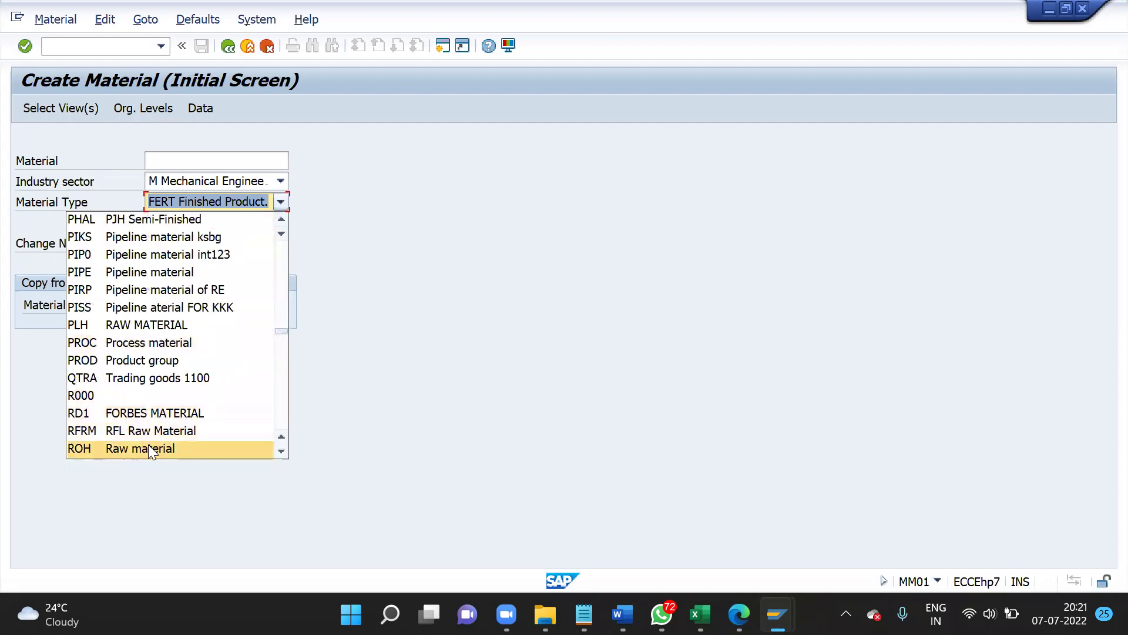
click(148, 446)
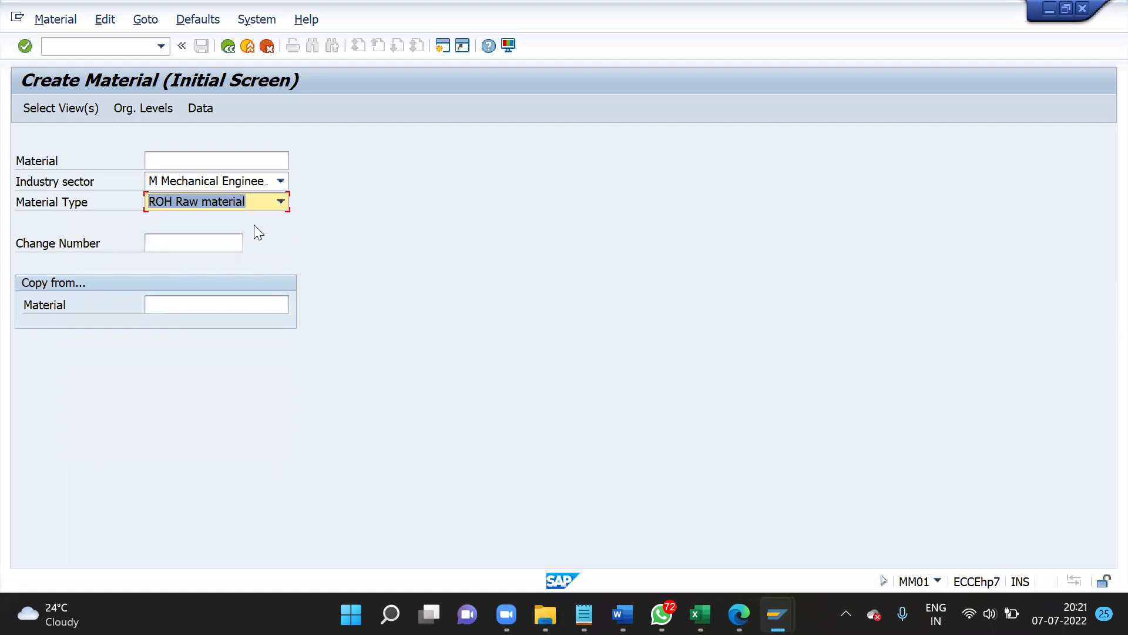
click(211, 203)
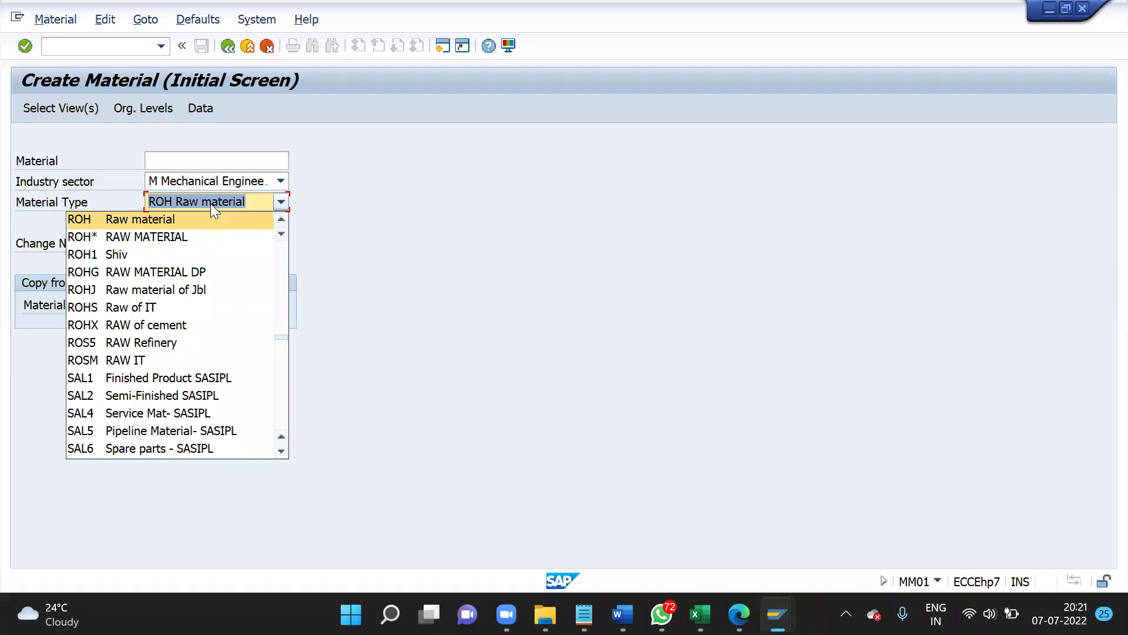
click(210, 203)
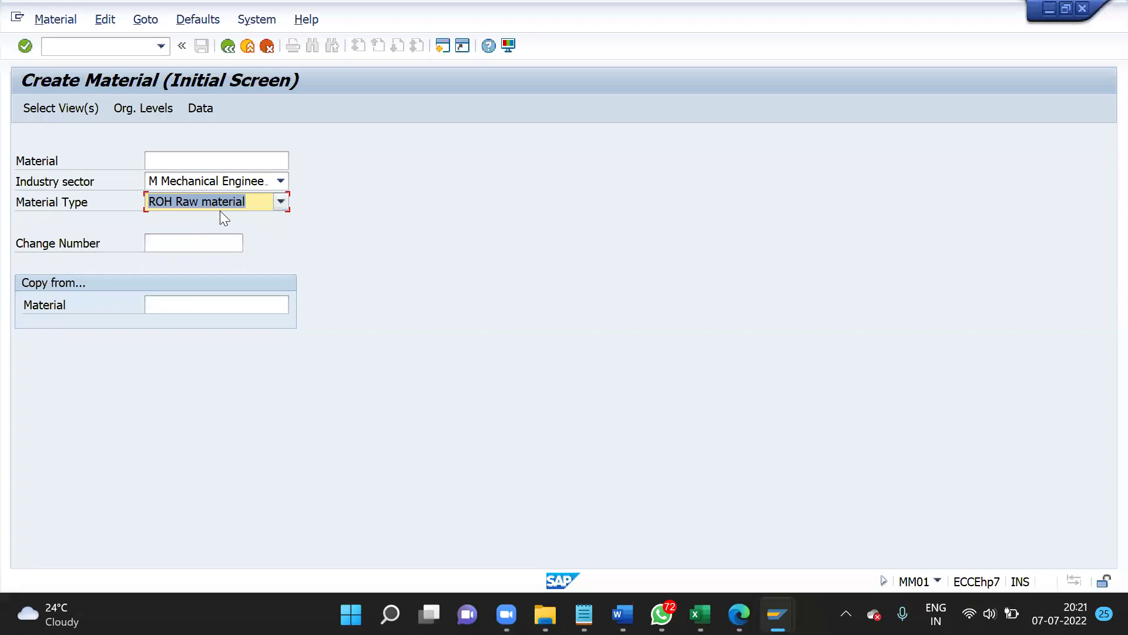
click(241, 178)
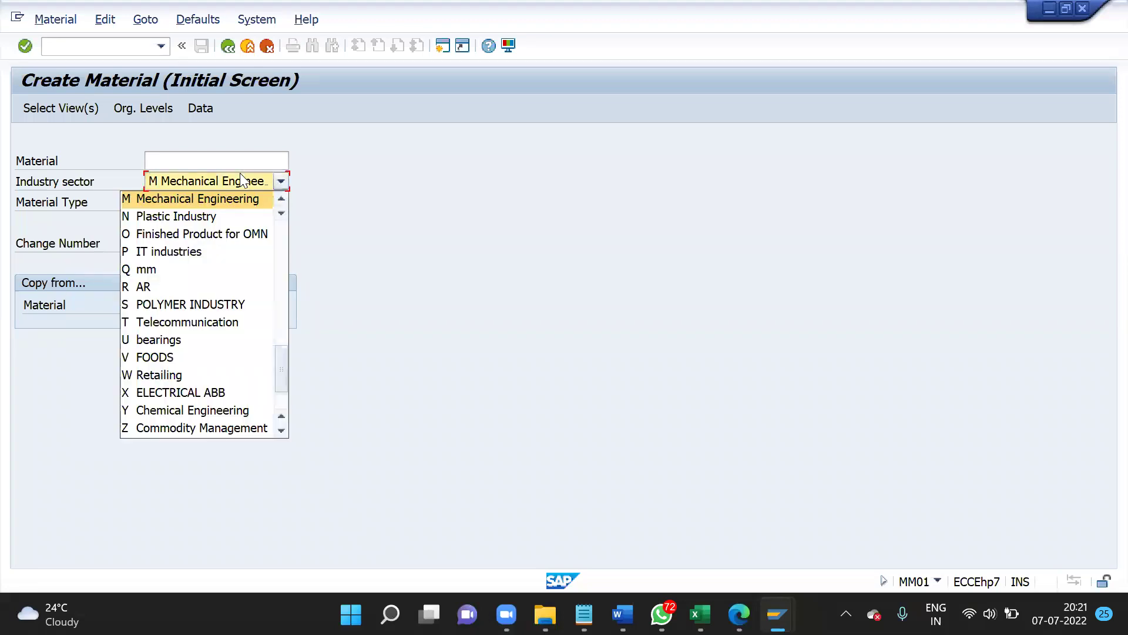
click(241, 176)
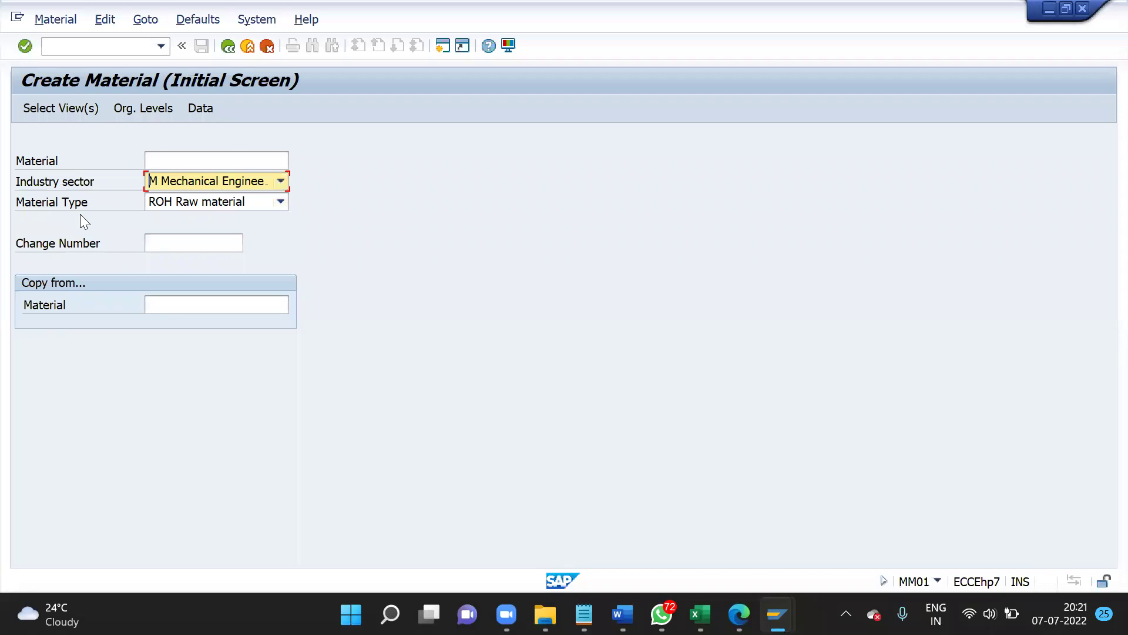
- Confirm the initial screen entries to reach the view selection and deselect all preselected views
click(25, 47)
key(Return)
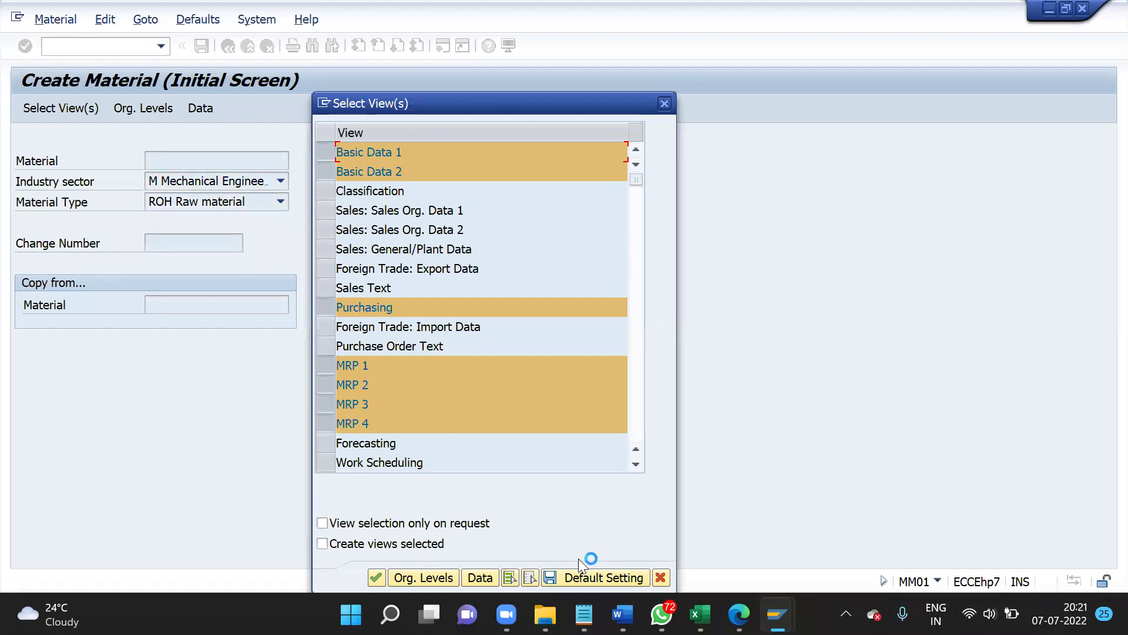
click(530, 577)
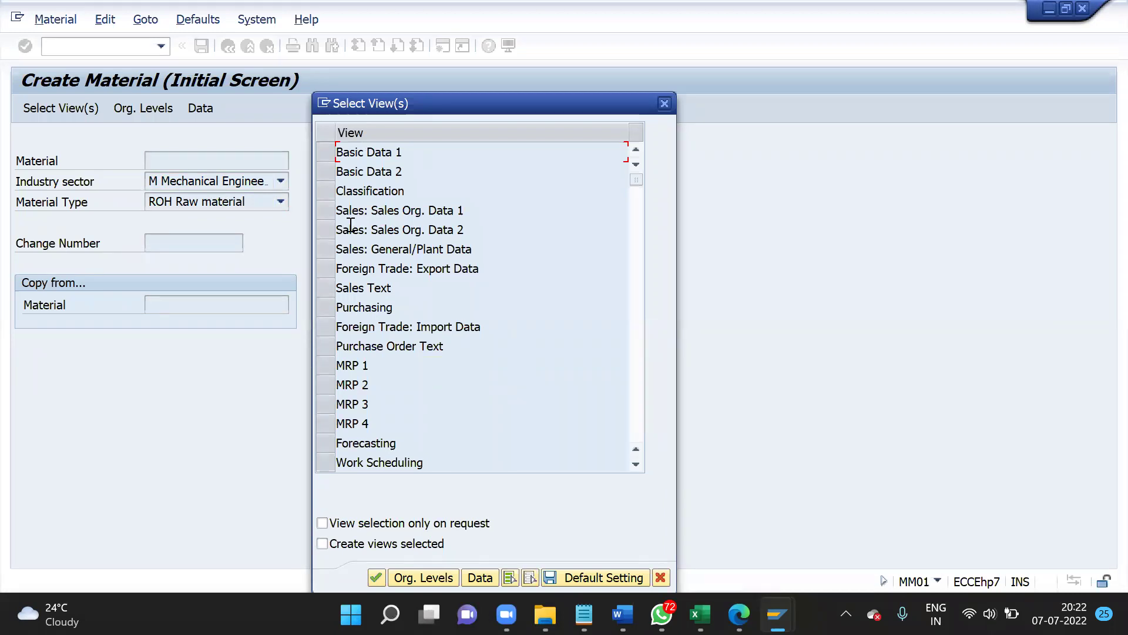
- Select the views Basic Data 1, Basic Data 2 and MRP 1 through MRP 4 for the material
click(327, 154)
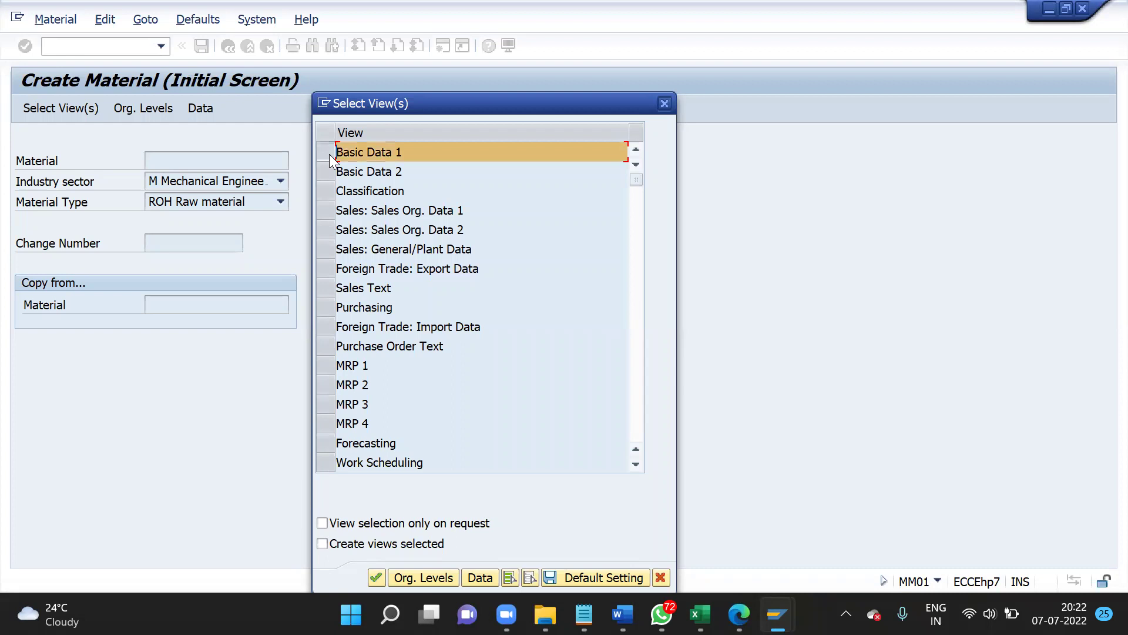
click(329, 172)
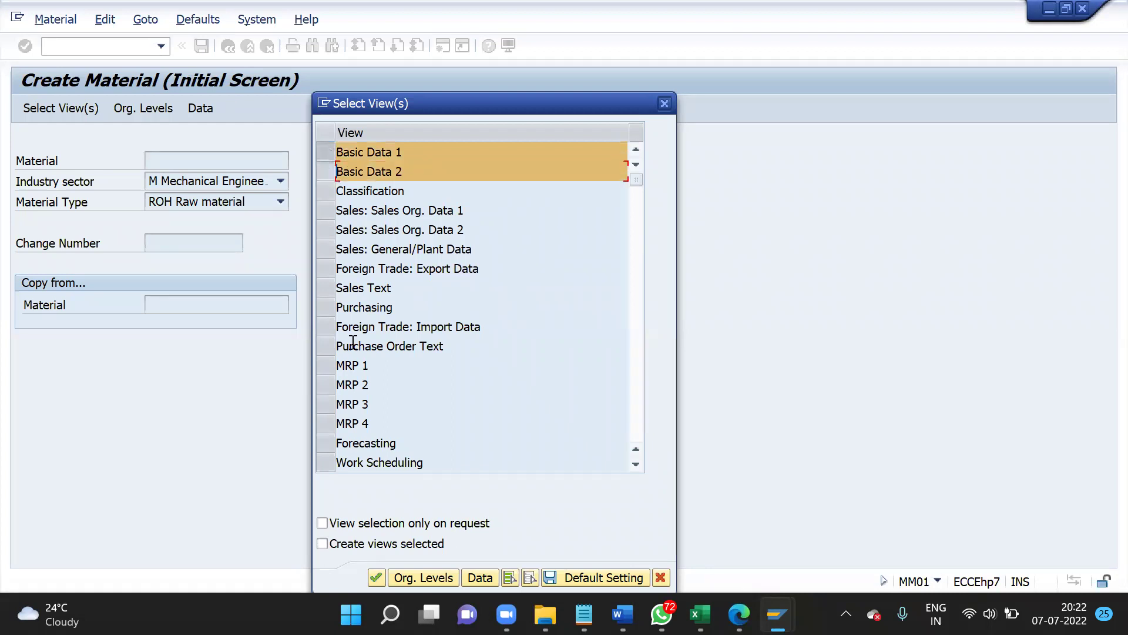
click(327, 364)
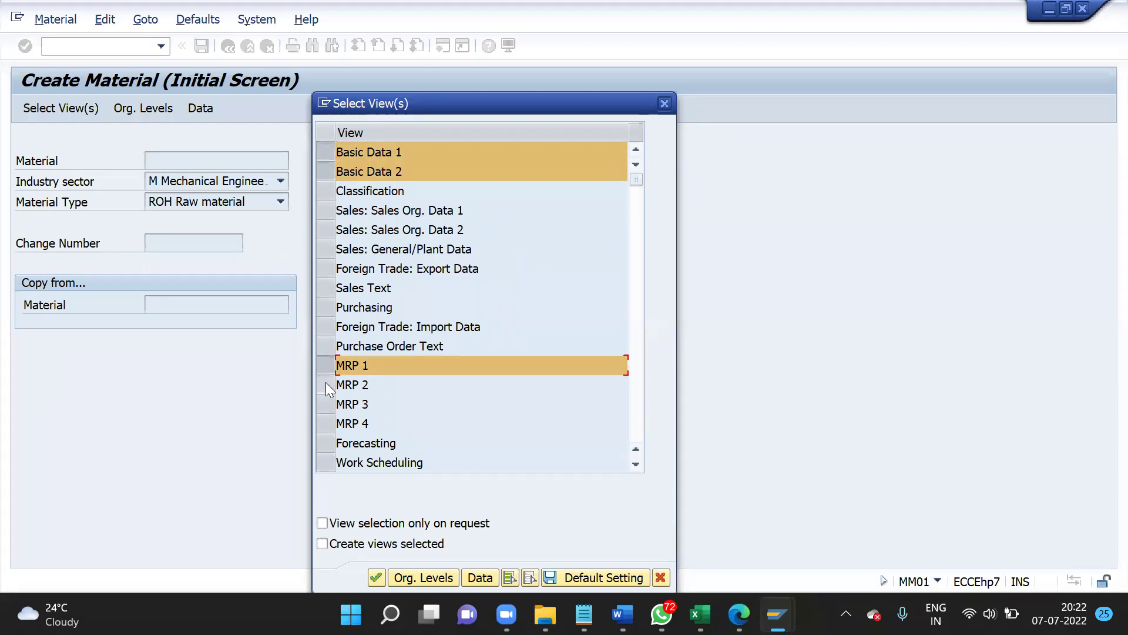
click(325, 384)
click(325, 402)
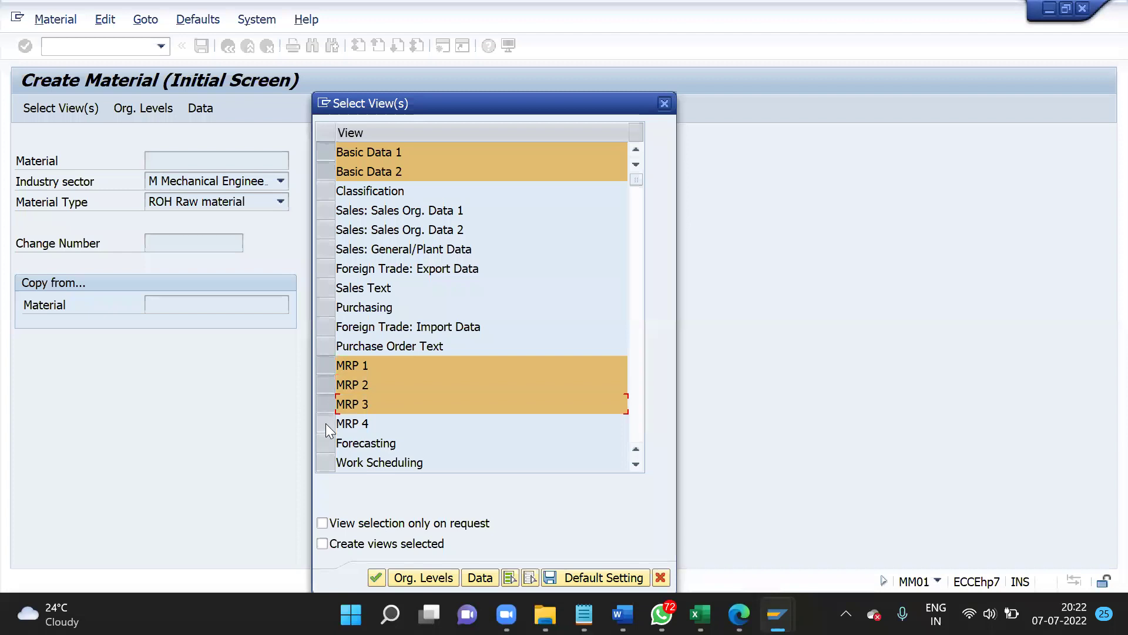
click(326, 423)
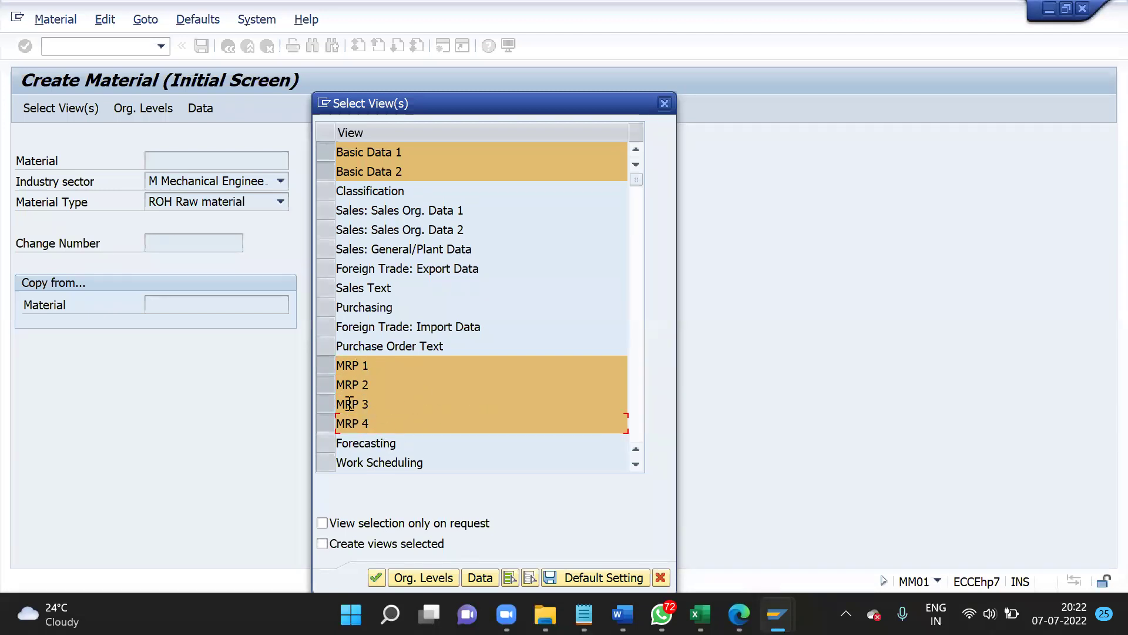
- Add the views General Plant Data / Storage 1, General Plant Data / Storage 2 and Accounting 1 to the selection
click(636, 466)
click(636, 466)
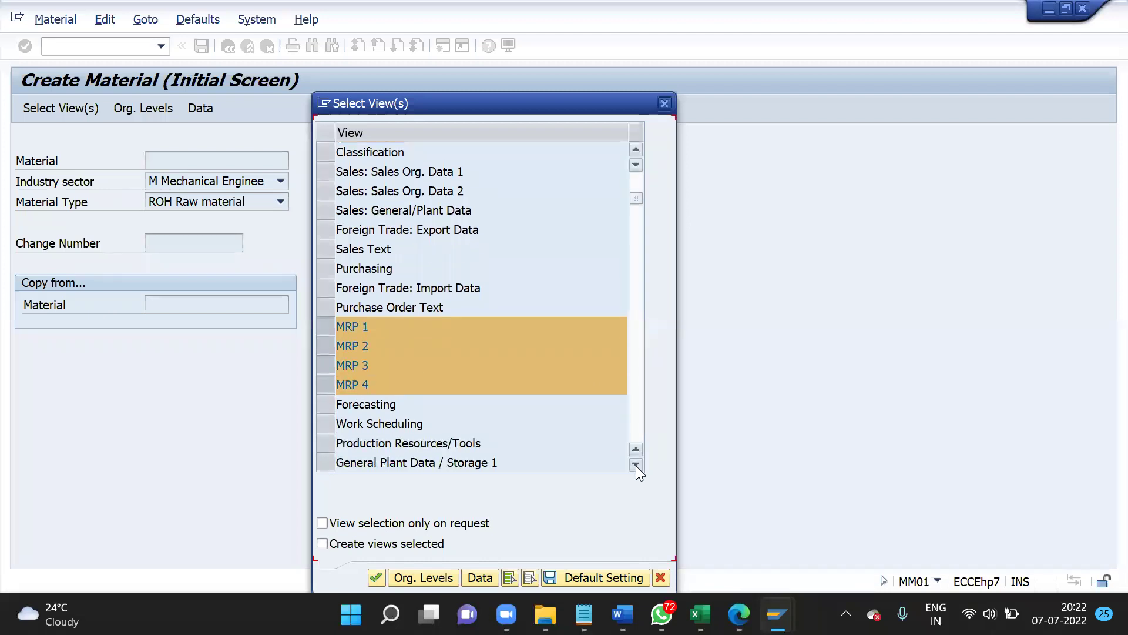
click(636, 466)
click(636, 466)
click(636, 465)
click(636, 465)
click(636, 466)
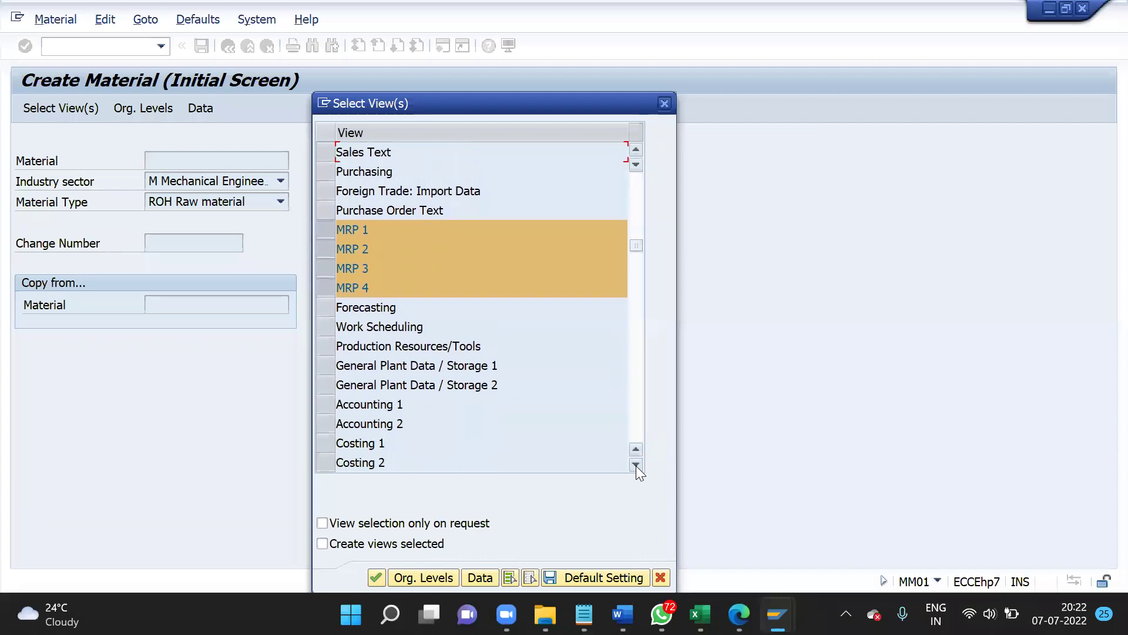
click(636, 466)
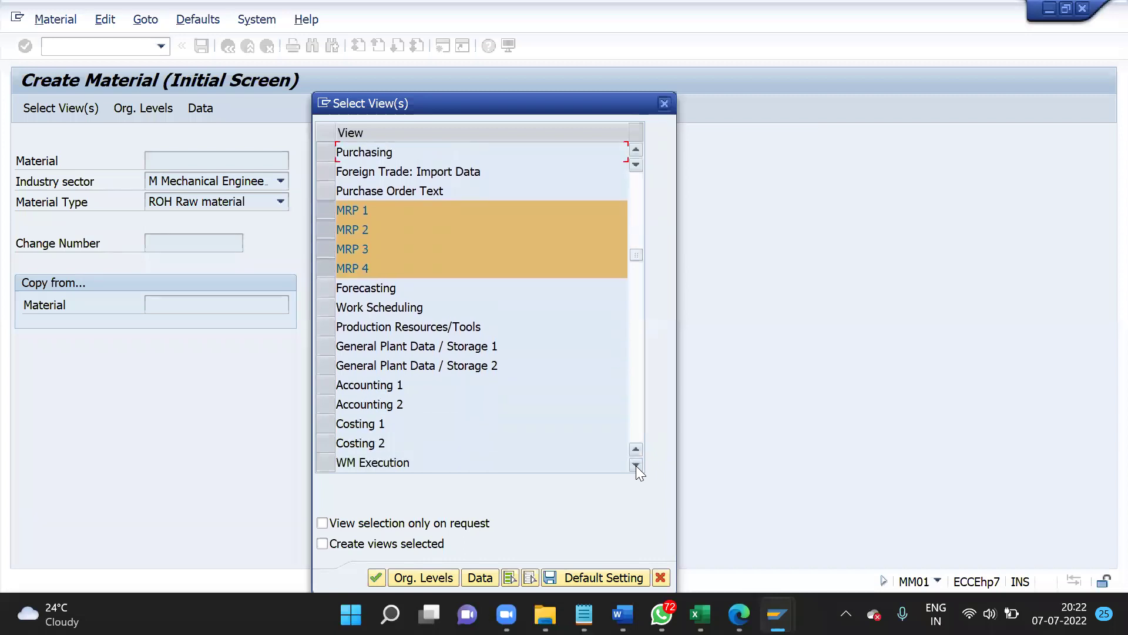
click(326, 346)
click(328, 364)
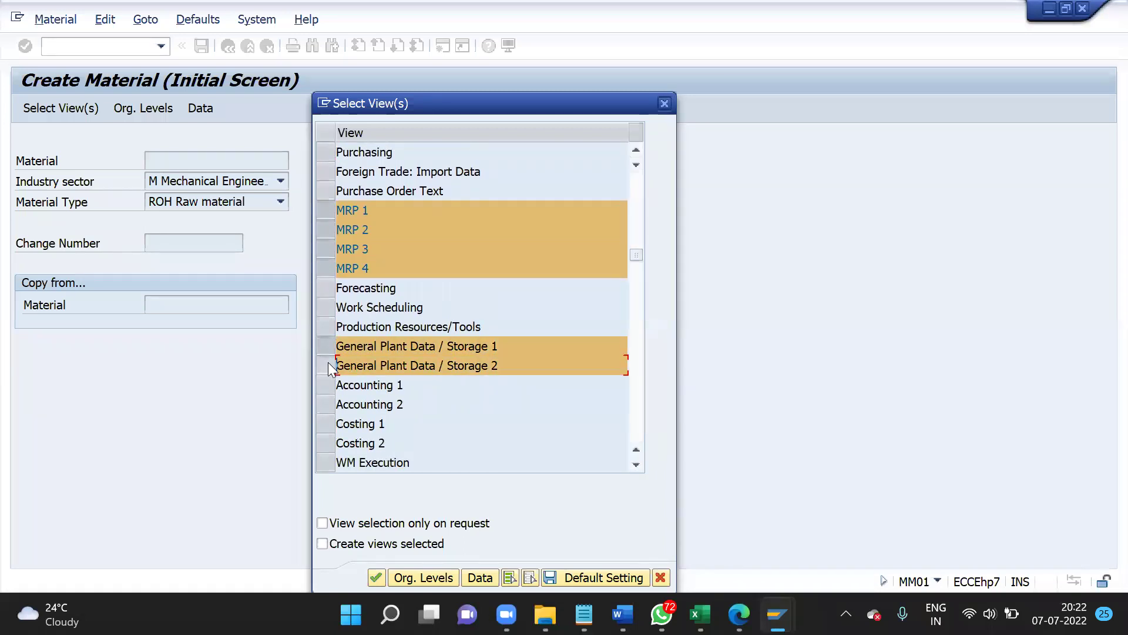
click(326, 385)
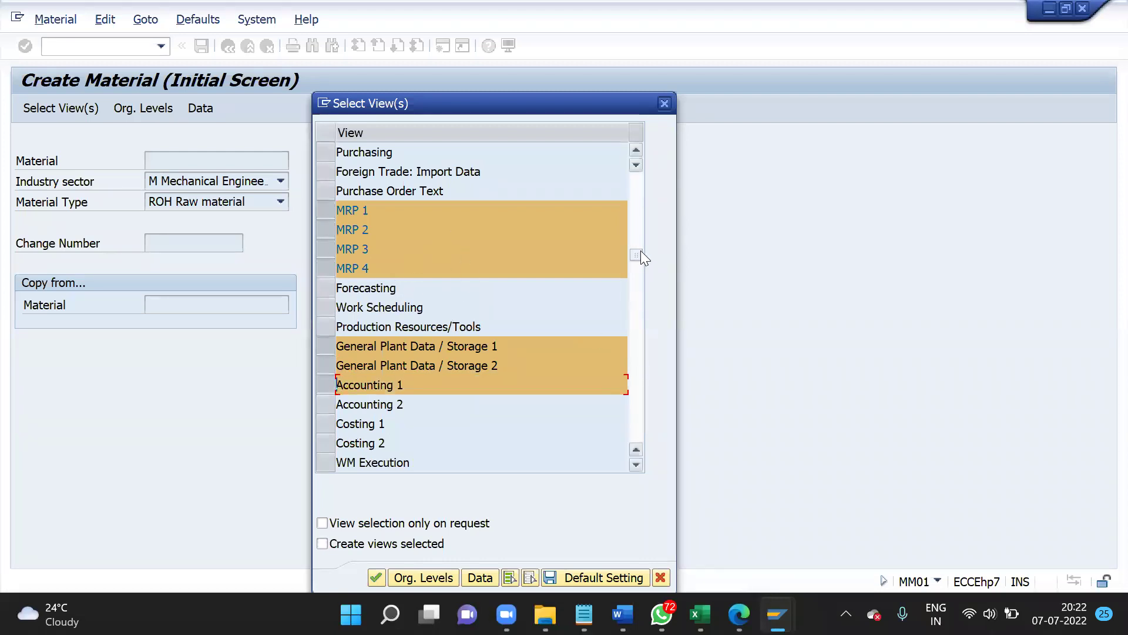
- Copy the view names Basic Data 1 and Basic Data 2 from the view list
drag(634, 245, 637, 148)
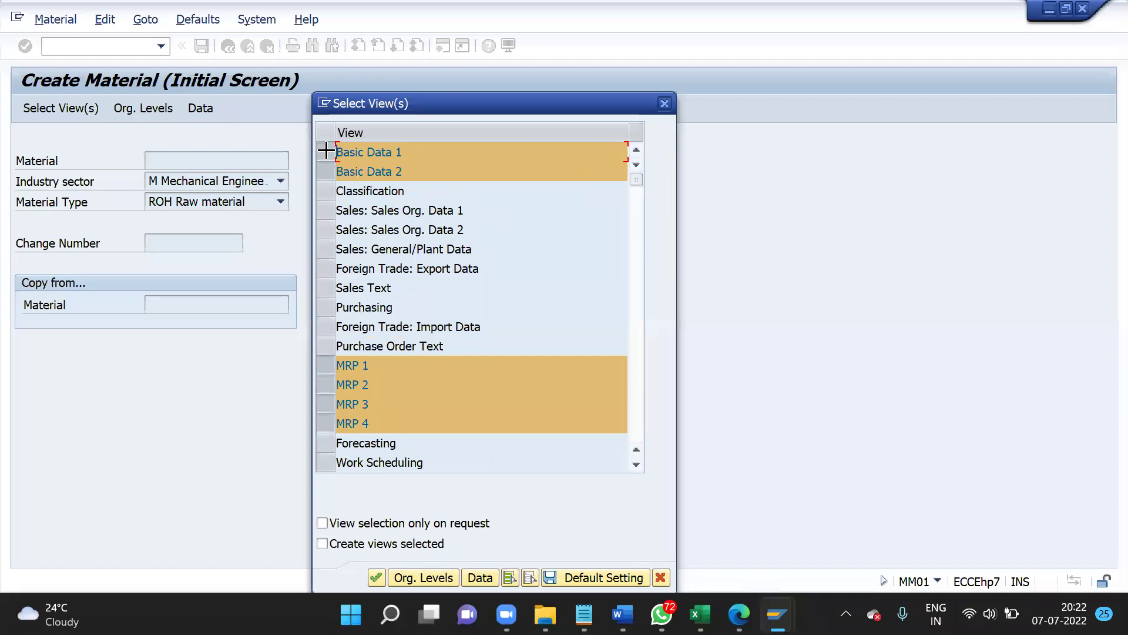
drag(335, 151, 416, 167)
key(ctrl+c)
- Switch to Notepad and add the heading "Material Master Comoun Views" below the notes, with the copied Basic Data 1 and Basic Data 2 beneath it
key(alt+Tab)
click(170, 512)
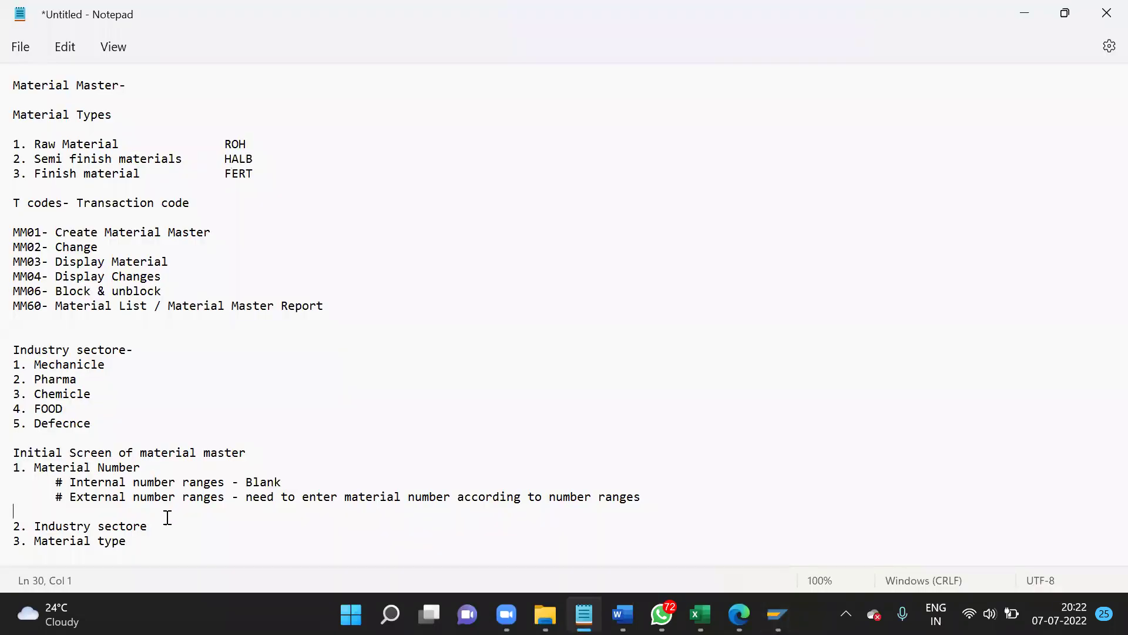
key(ctrl+End)
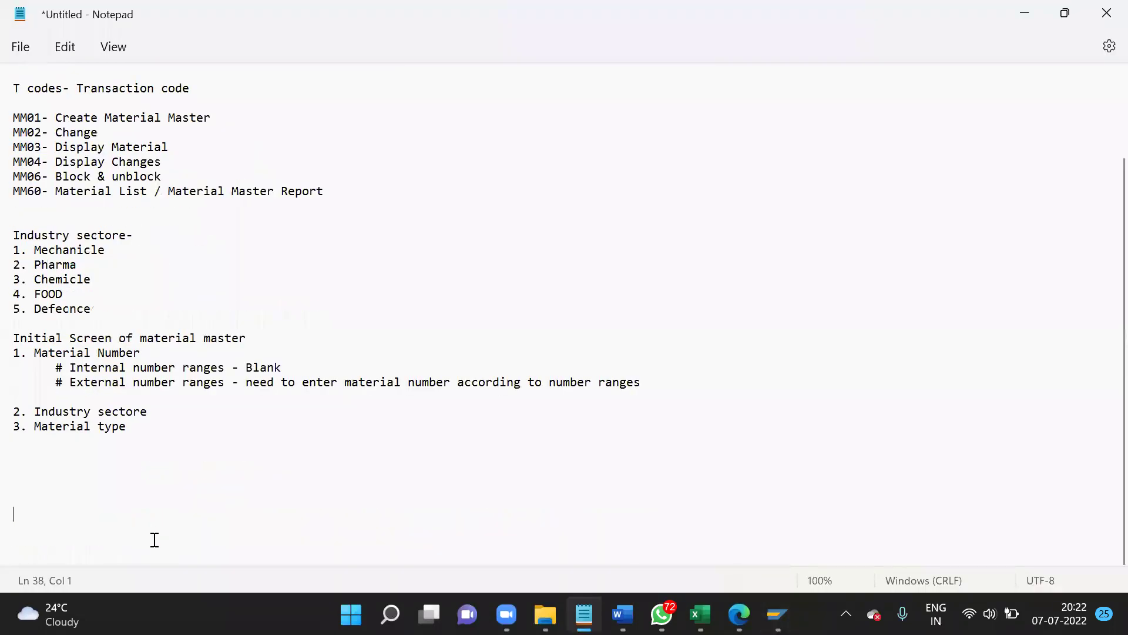
key(Up)
key(Up)
key(Up)
key(Up)
text(Material M)
text(aster Como)
text(un Views)
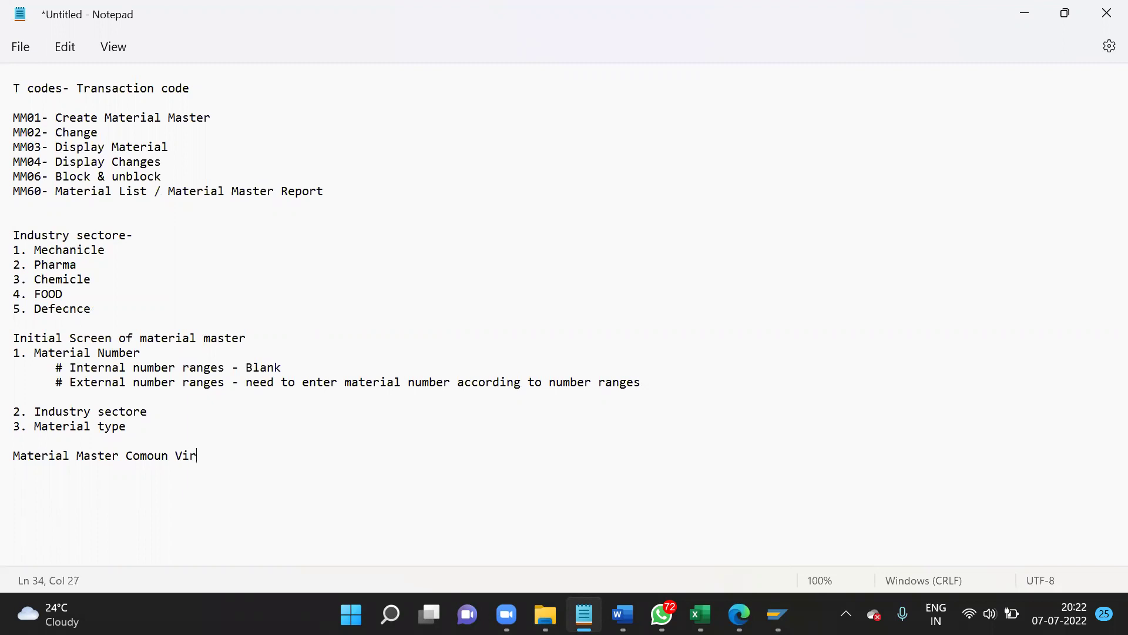
key(Return)
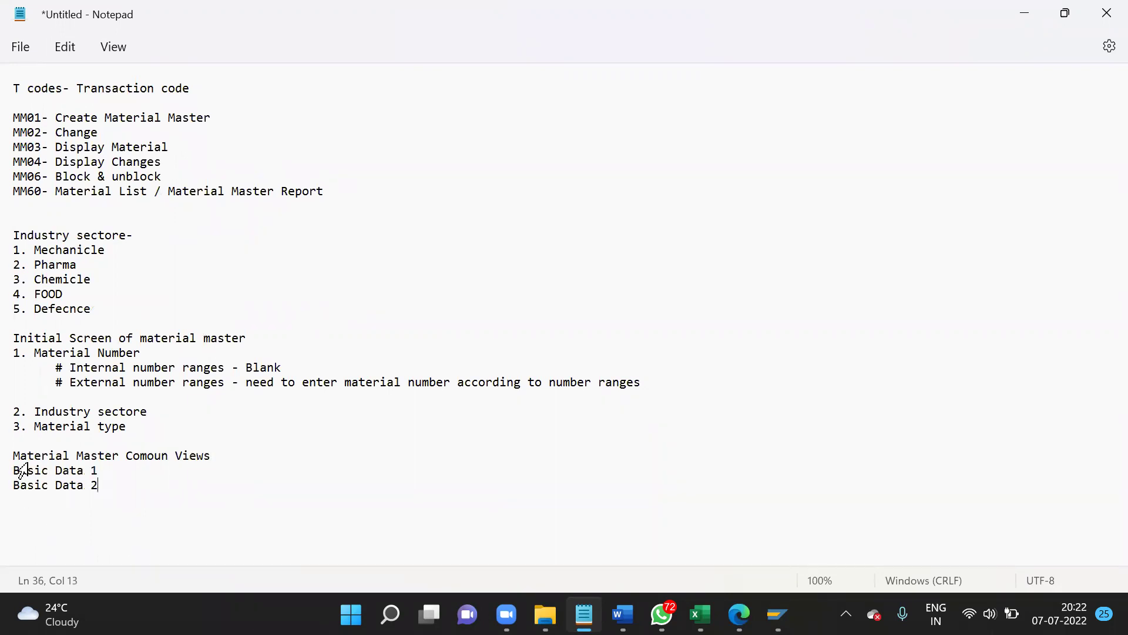
- Number the Basic Data 1 and Basic Data 2 lines under the common views heading as "1." and "2."
click(25, 464)
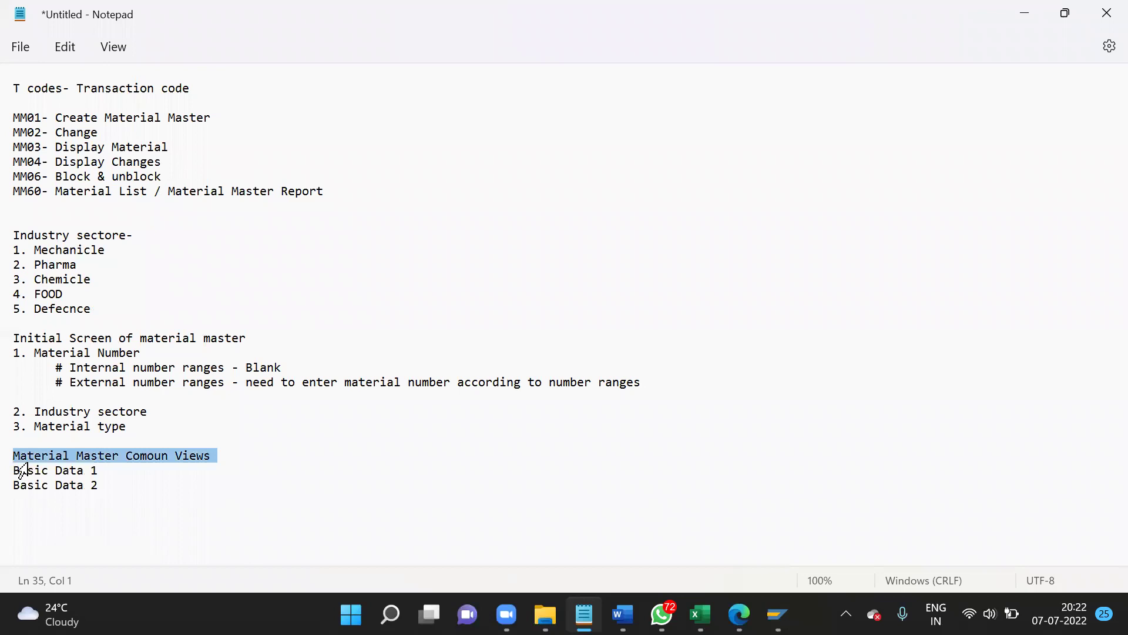
triple_click(20, 469)
key(Left)
text(1.)
click(13, 484)
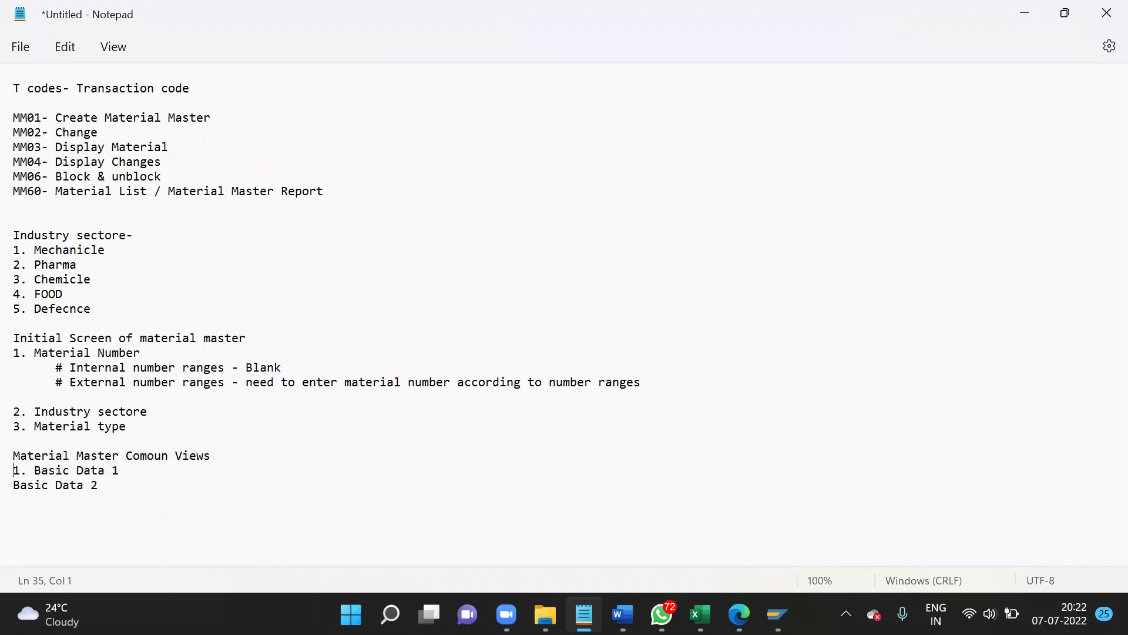
text(2.)
key(End)
key(Up)
- Copy the view names MRP 1 through MRP 4 from the SAP view list into the Notepad list below Basic Data 2
key(alt+Tab)
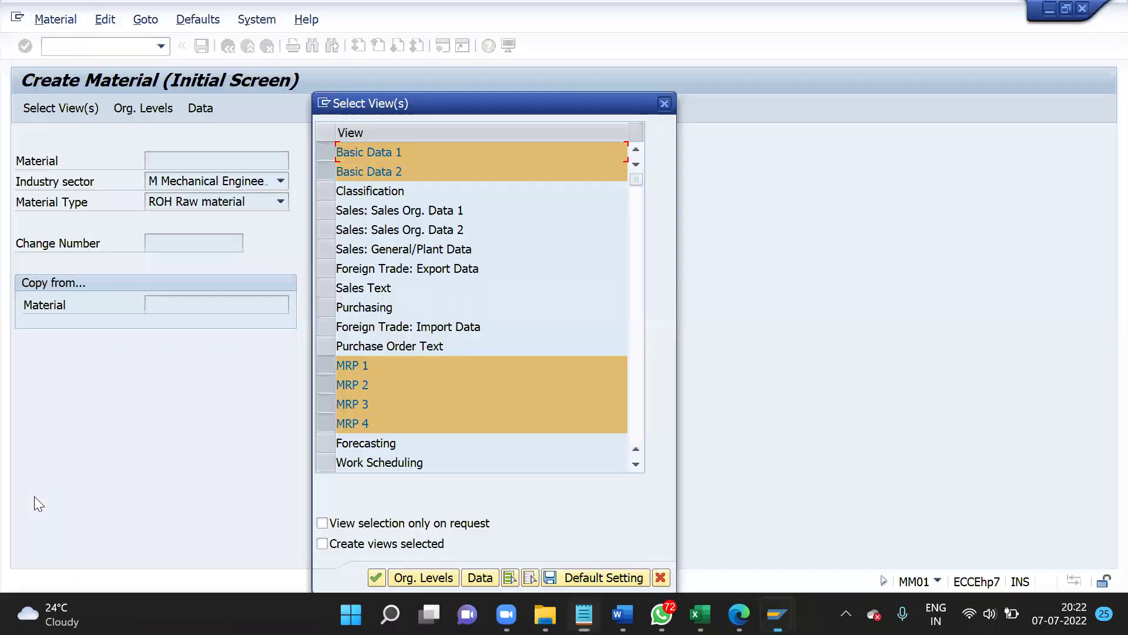
key(ctrl+y)
drag(338, 361, 366, 417)
key(alt+Tab)
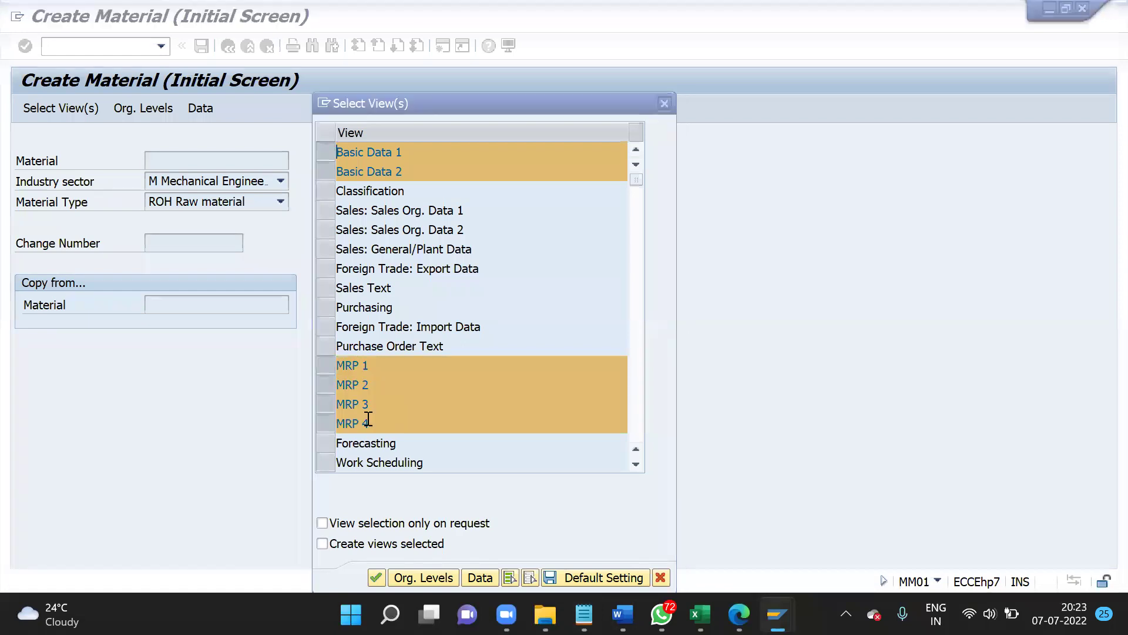
key(Return)
key(ctrl+v)
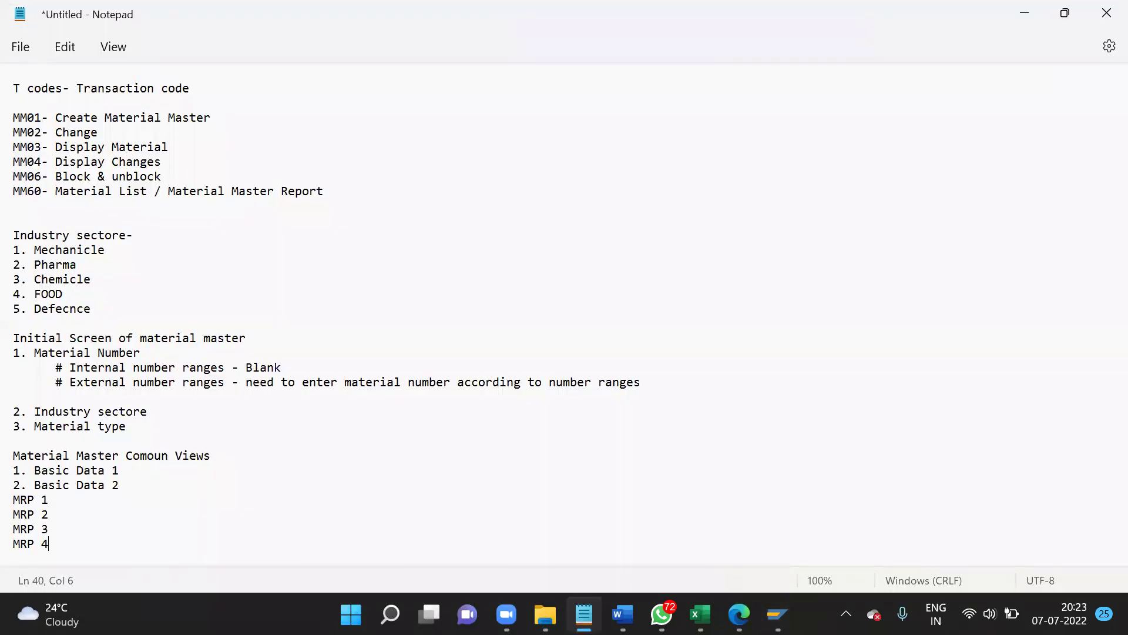
- Number the MRP 1 through MRP 4 lines as "3.", "4.", "5." and "6."
click(17, 502)
text(3.)
key(Down)
click(69, 500)
click(20, 515)
text(4.)
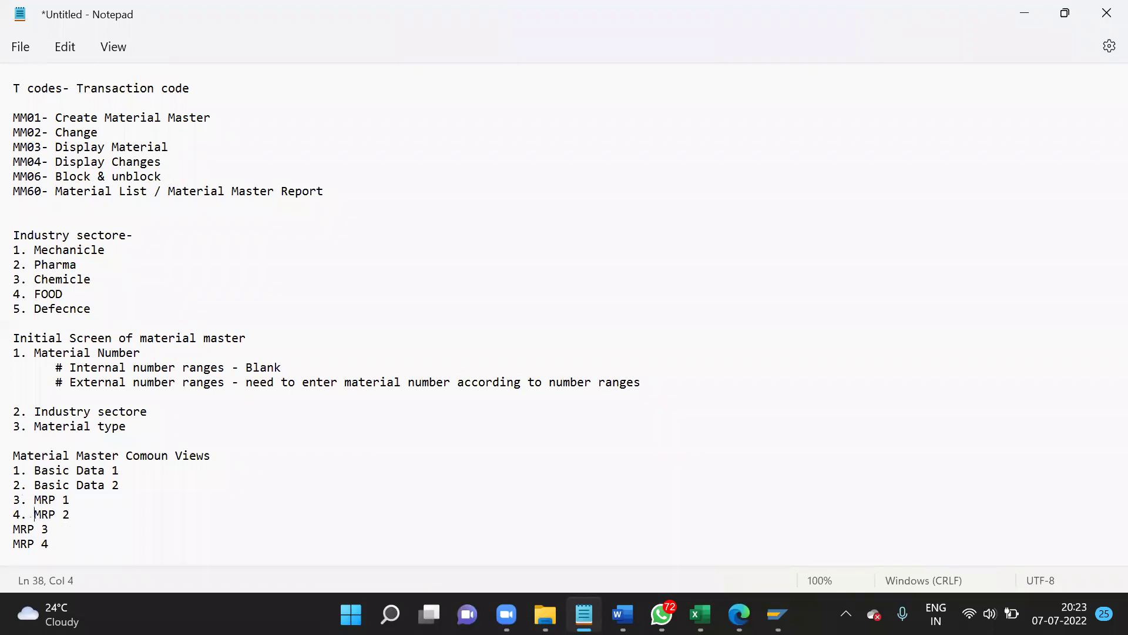
click(20, 529)
text(5.)
key(Down)
click(49, 544)
text(6.)
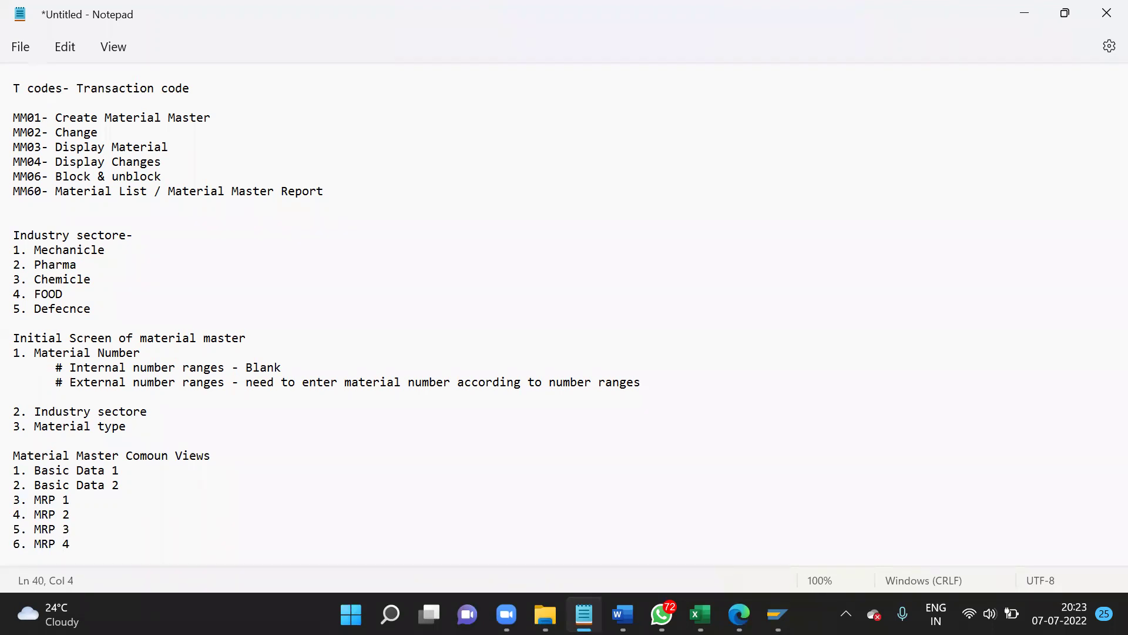
- Copy General Plant Data / Storage 1, General Plant Data / Storage 2 and Accounting 1 from the SAP view list into Notepad below MRP 4
click(107, 545)
key(Return)
key(alt+Tab)
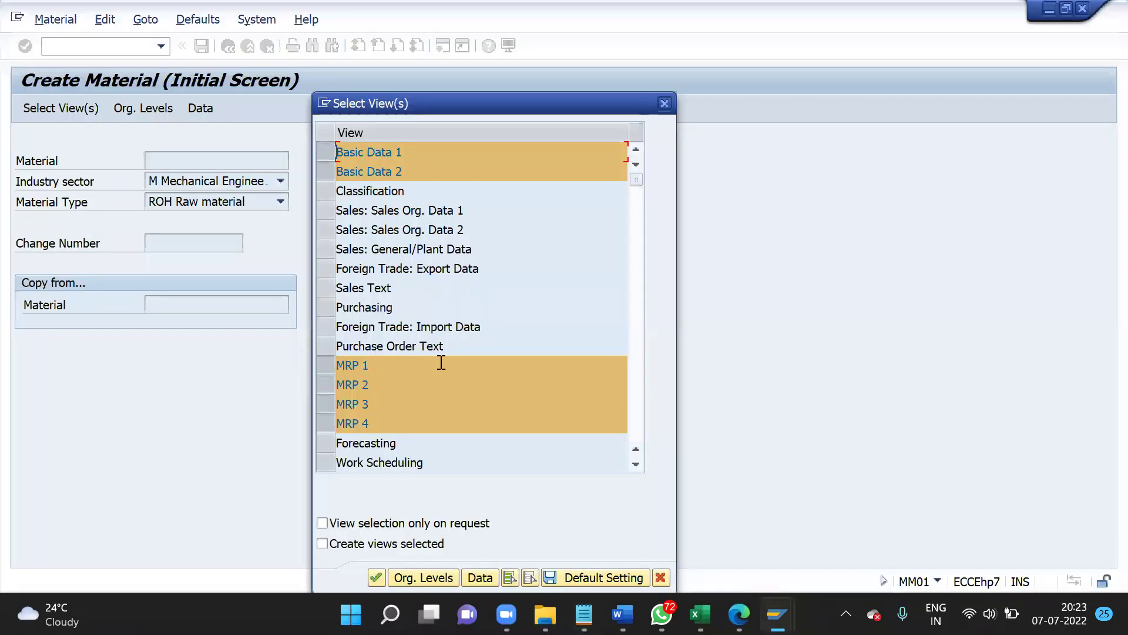
scroll(440, 361, down, 6)
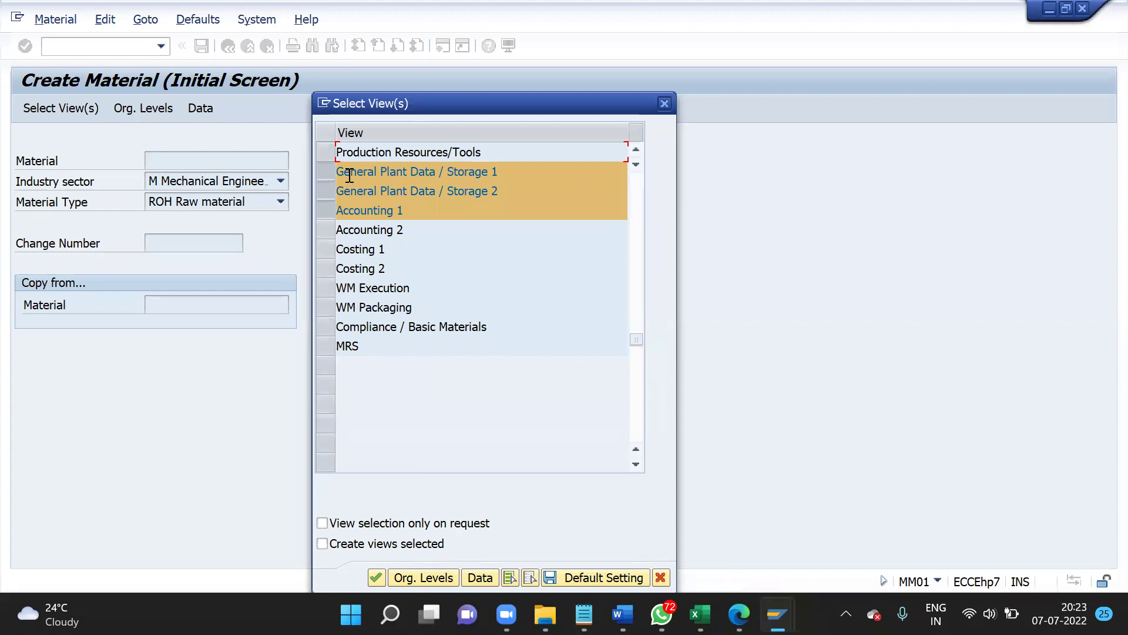
drag(339, 169, 382, 210)
key(ctrl+c)
key(alt+Tab)
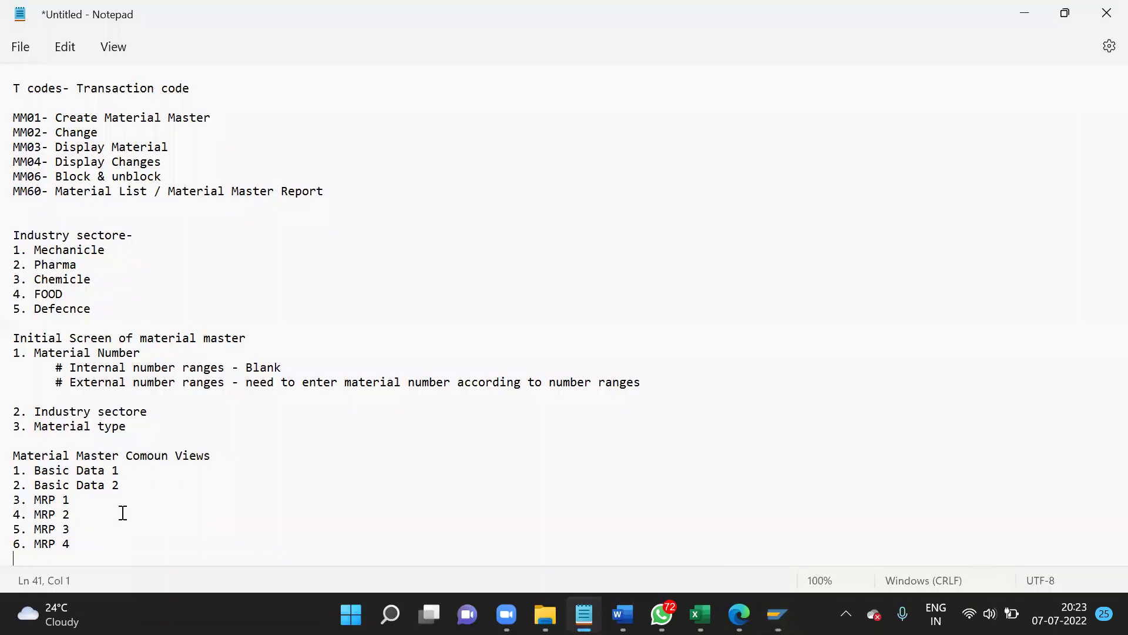
key(ctrl+v)
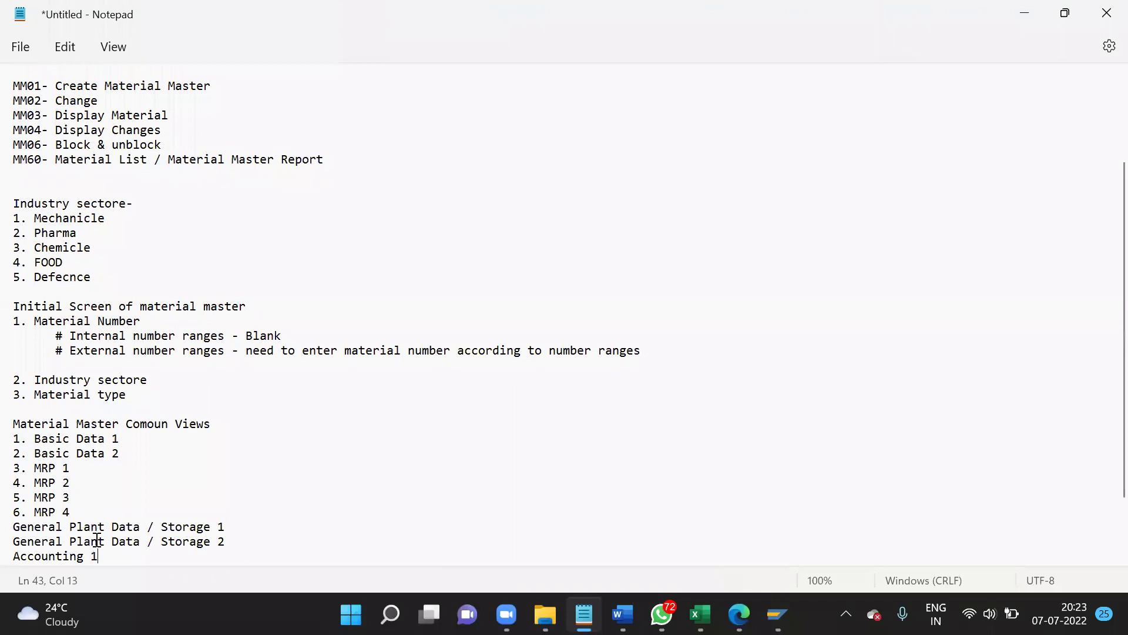
- Number the two General Plant Data / Storage lines as "7." and "8." and the Accounting 1 line as "9."
click(13, 527)
text(7.)
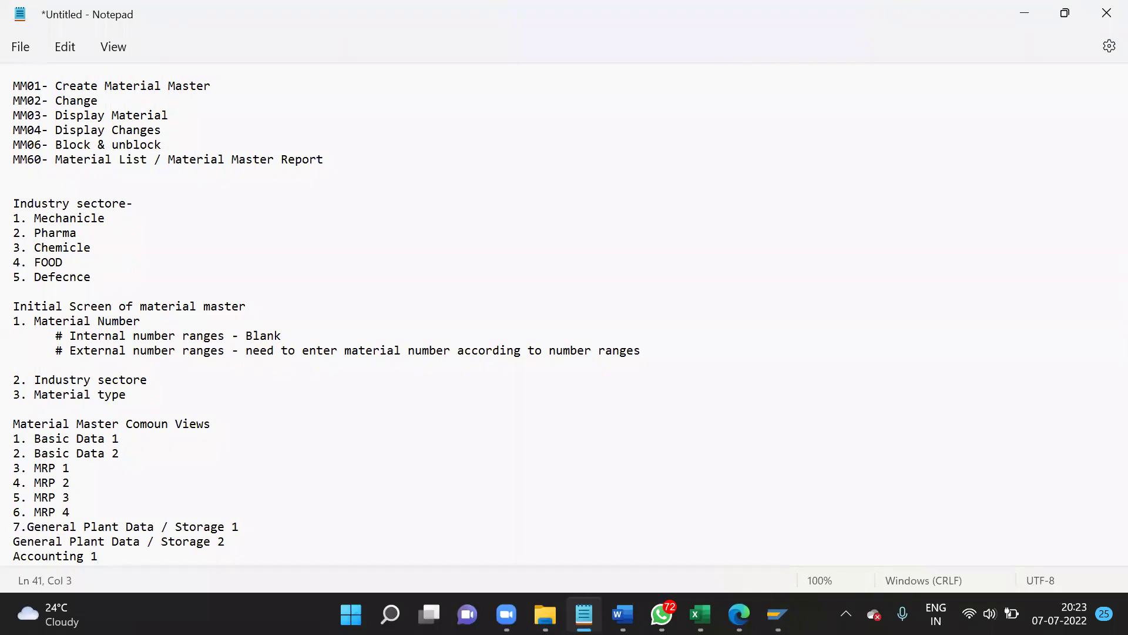
click(20, 541)
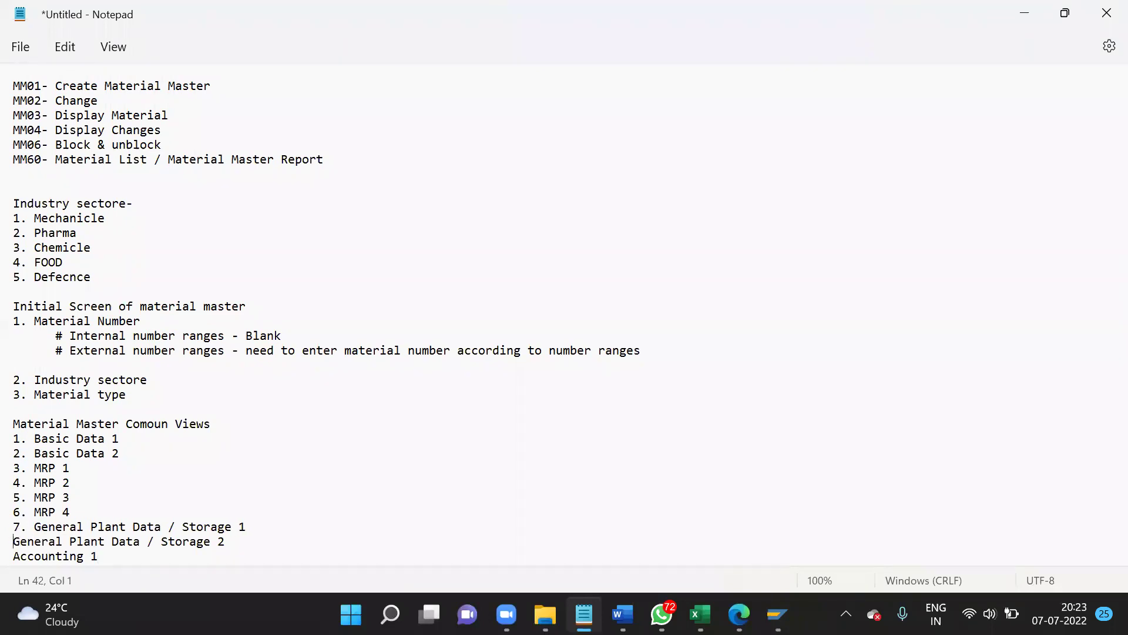
text(8.)
click(27, 556)
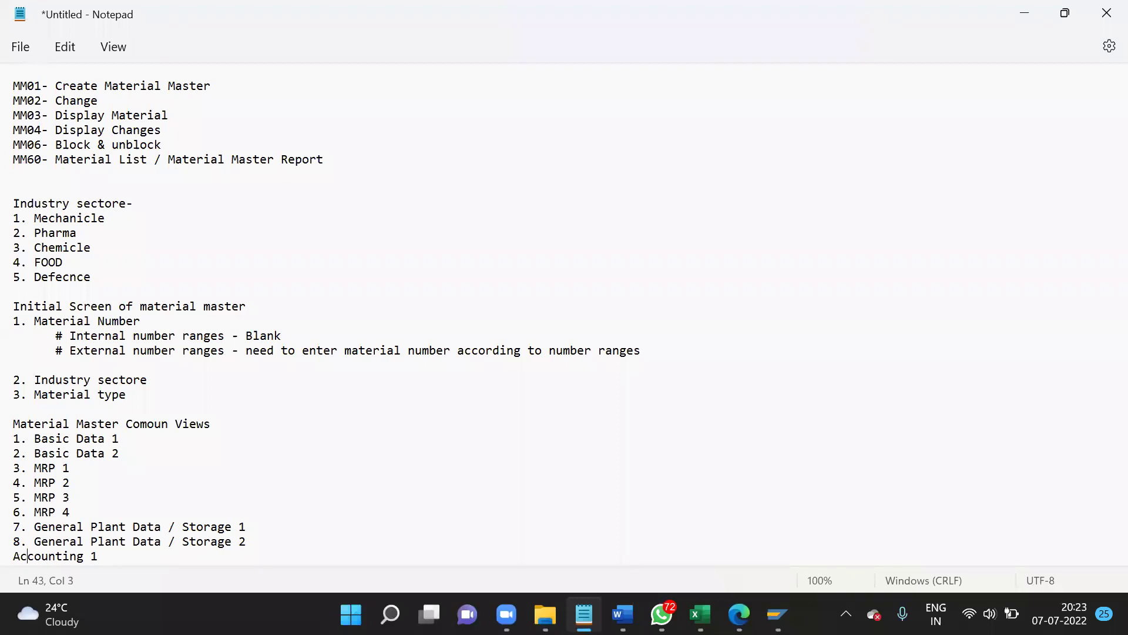
text(9.)
- Add the note "Raw Material -" below the numbered views, with "Comoun views + Purchasing" on the line beneath it
click(138, 561)
key(Return)
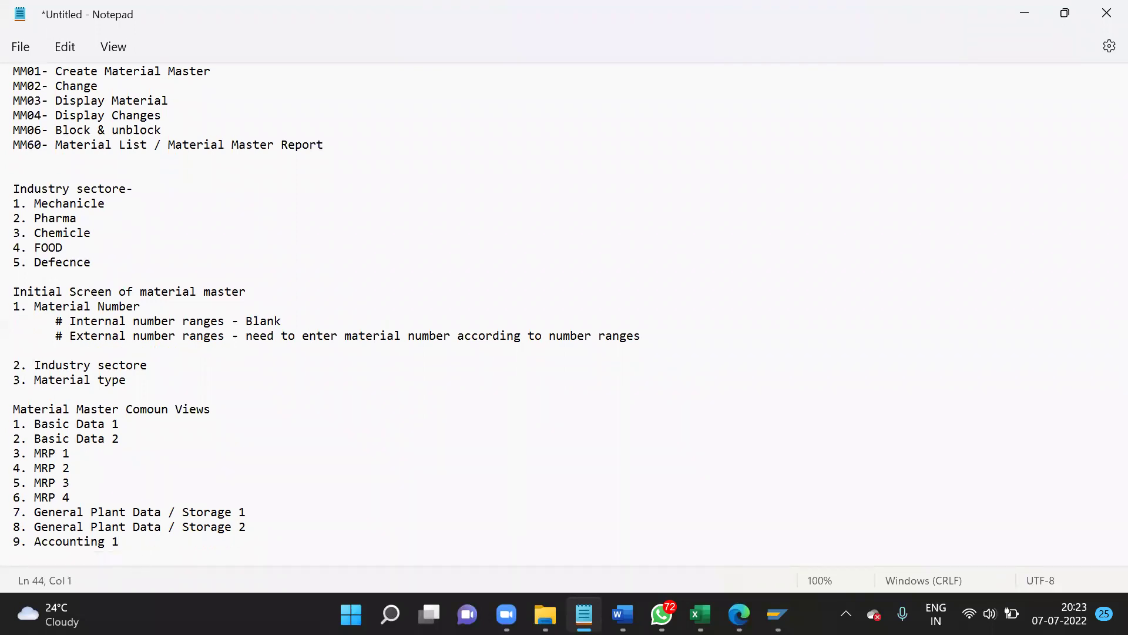
key(Return)
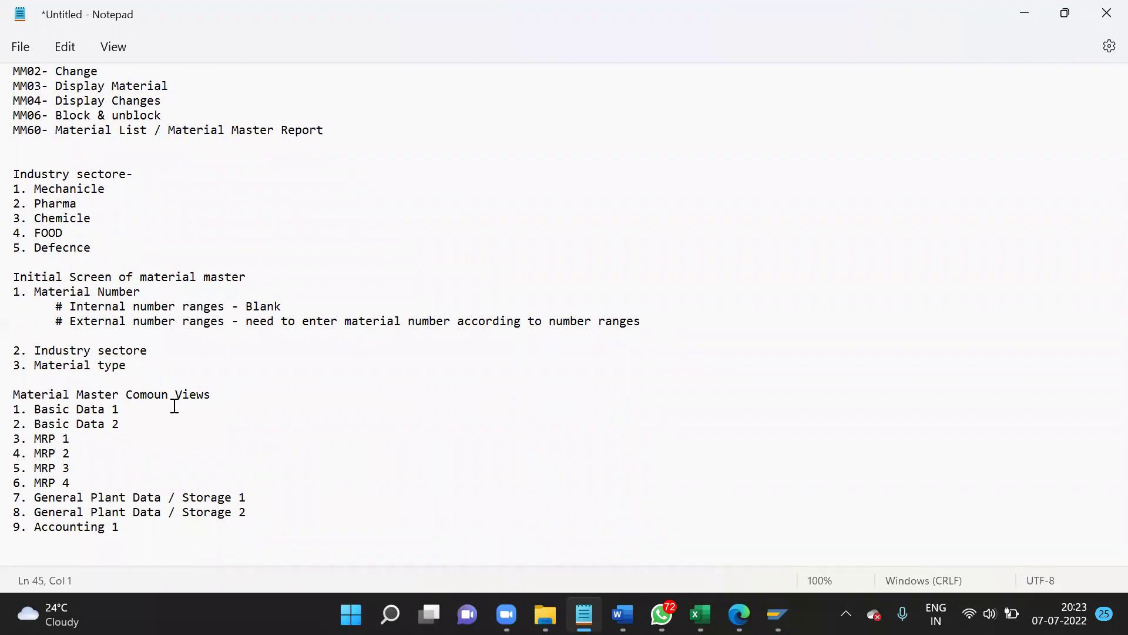
text(Raw m)
key(BackSpace)
text(Material -)
key(Return)
text(Comoun views +)
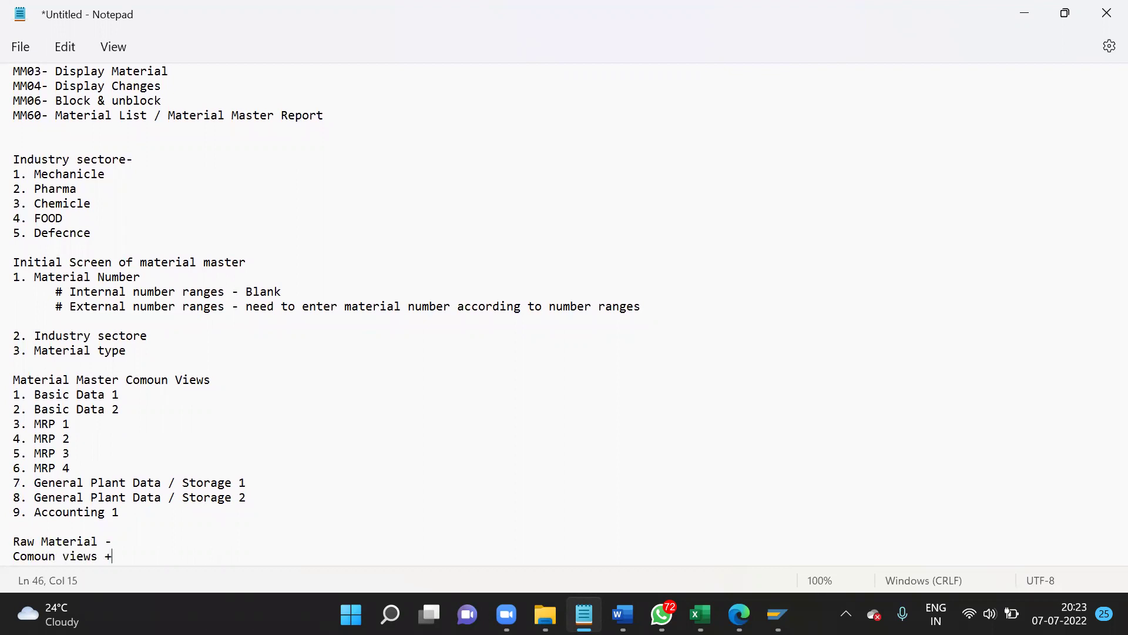
text( Purchasing)
key(Return)
key(Return)
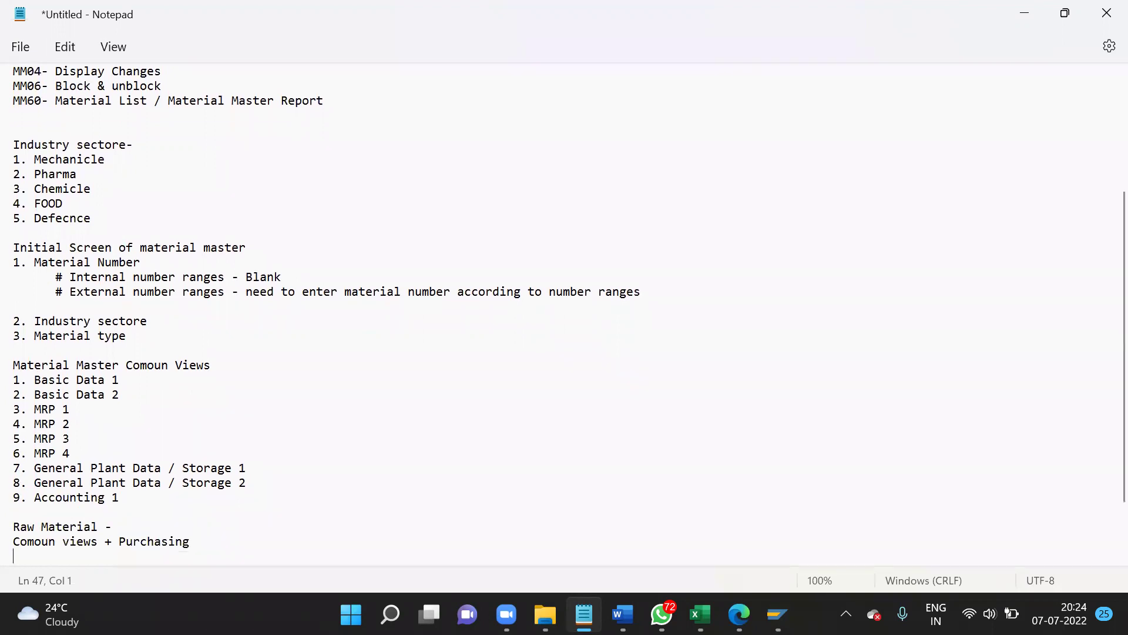
- Switch to SAP and add the Purchasing view to the material's view selection
key(alt+Tab)
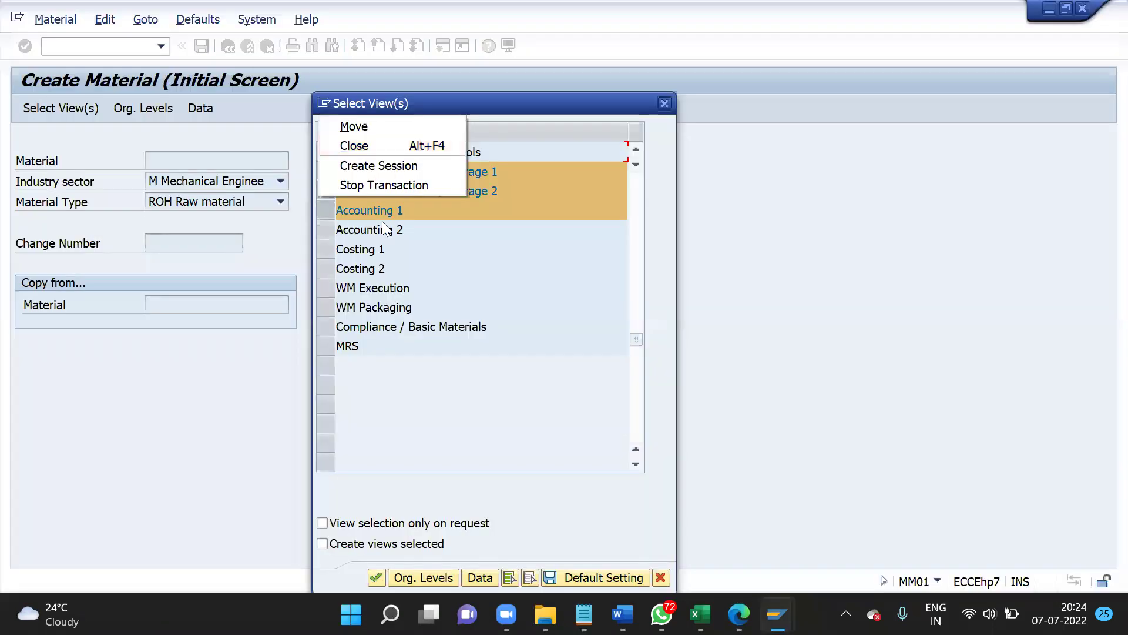
scroll(452, 247, up, 6)
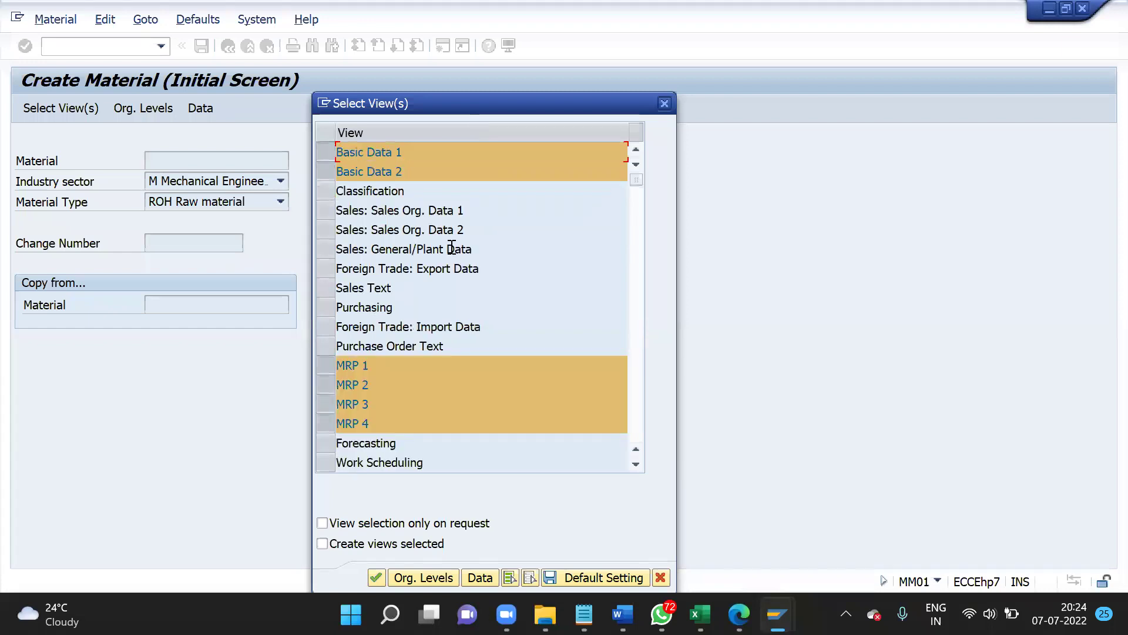
click(327, 308)
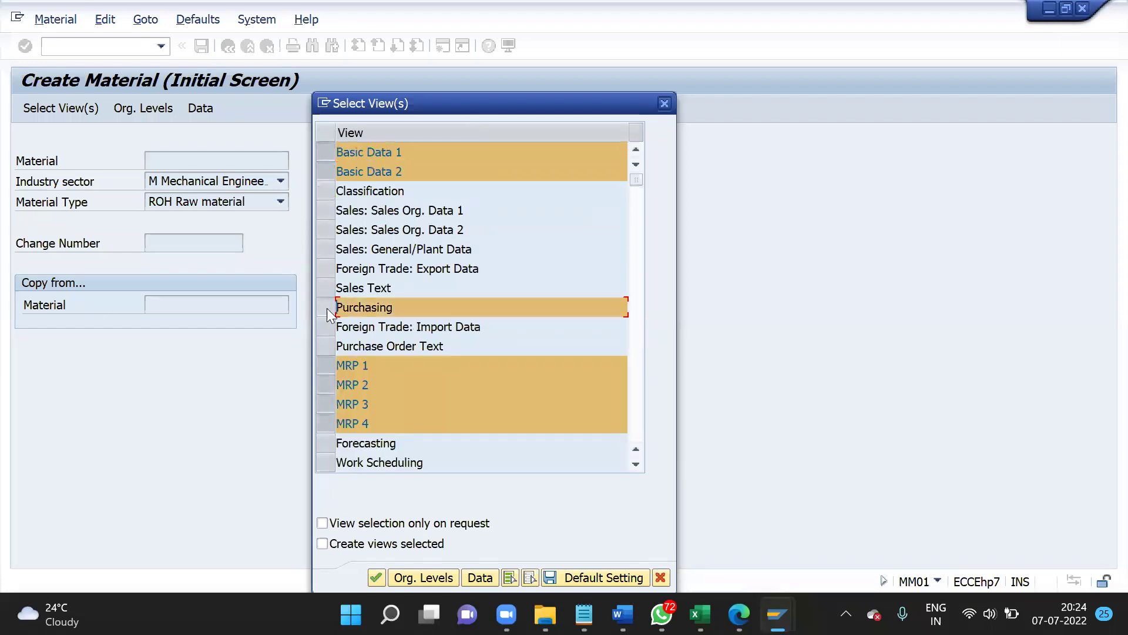
click(328, 311)
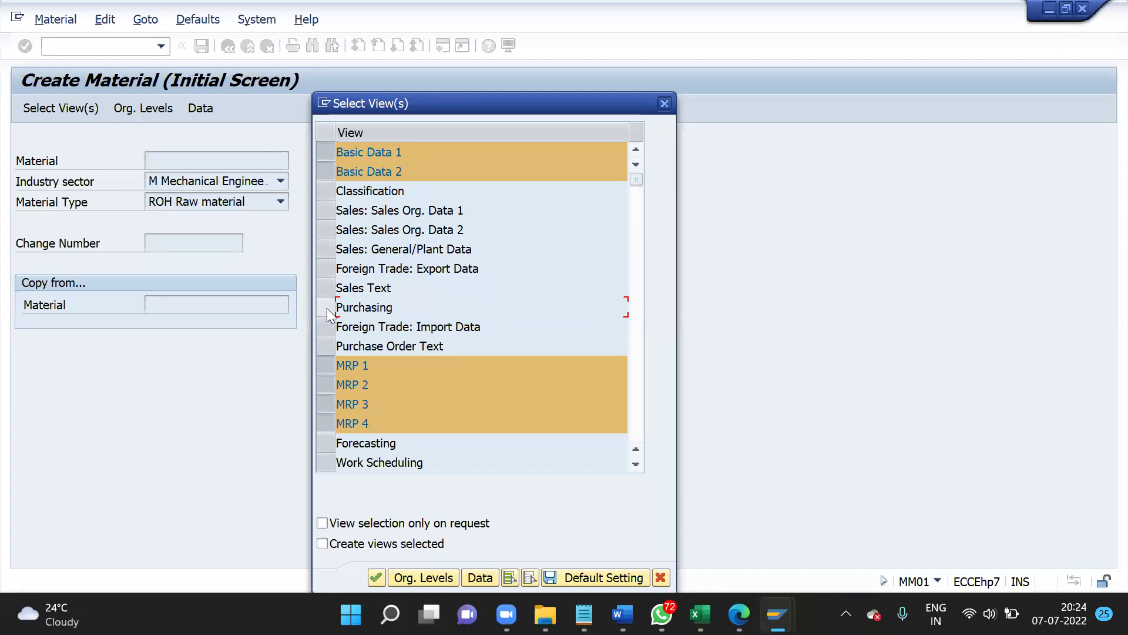
click(328, 311)
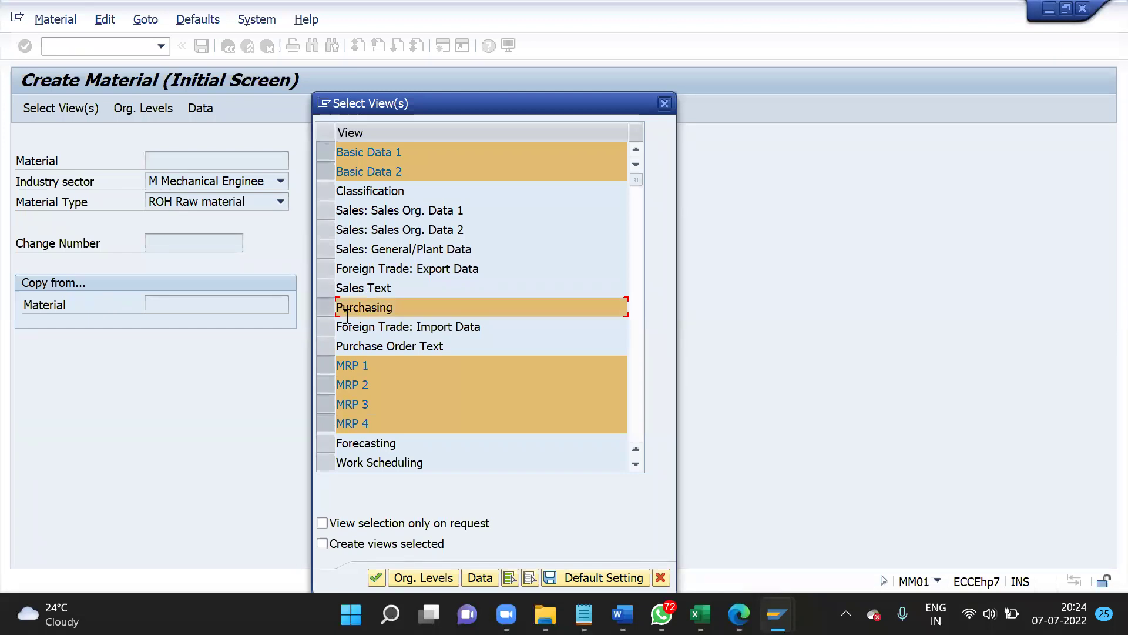
- Switch to Notepad and add "Semi finish Material-" below the raw material note, with "Comoun Views + Purchaing + Work scheduling" beneath it
key(alt+Tab)
text(Se)
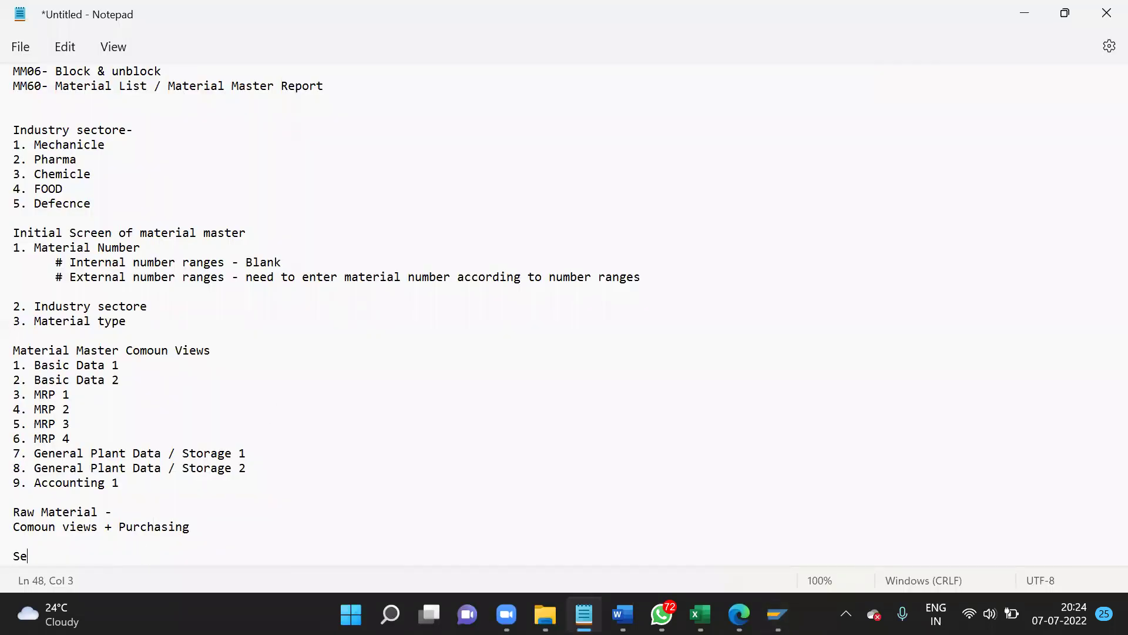
text(mi finish Material-)
key(Return)
text(C)
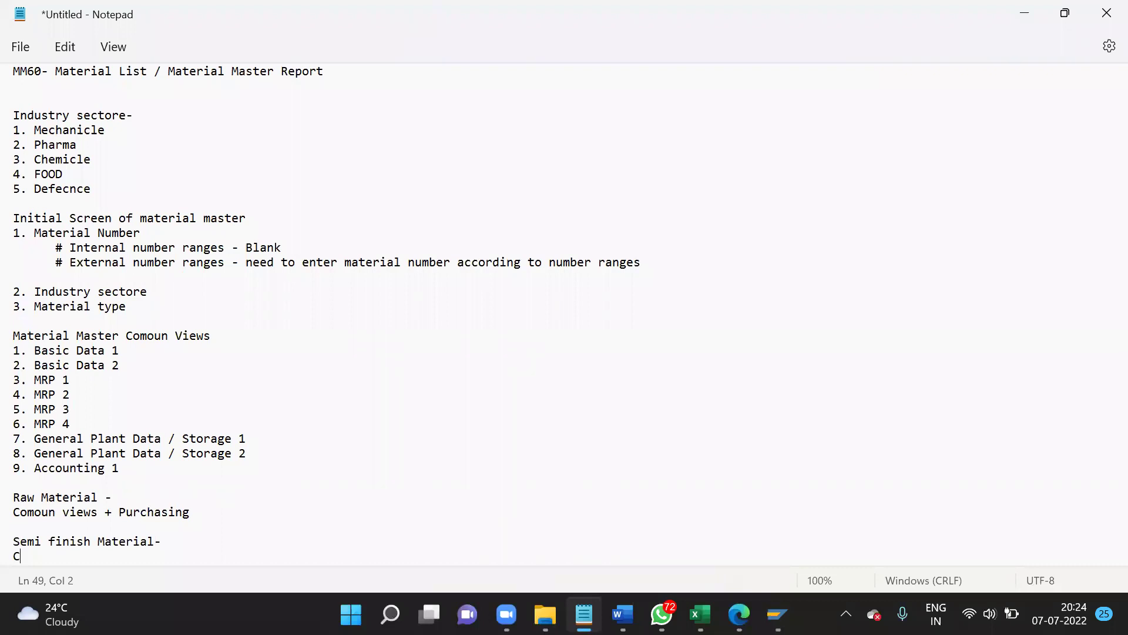
text(omoun Views + Purchaing _)
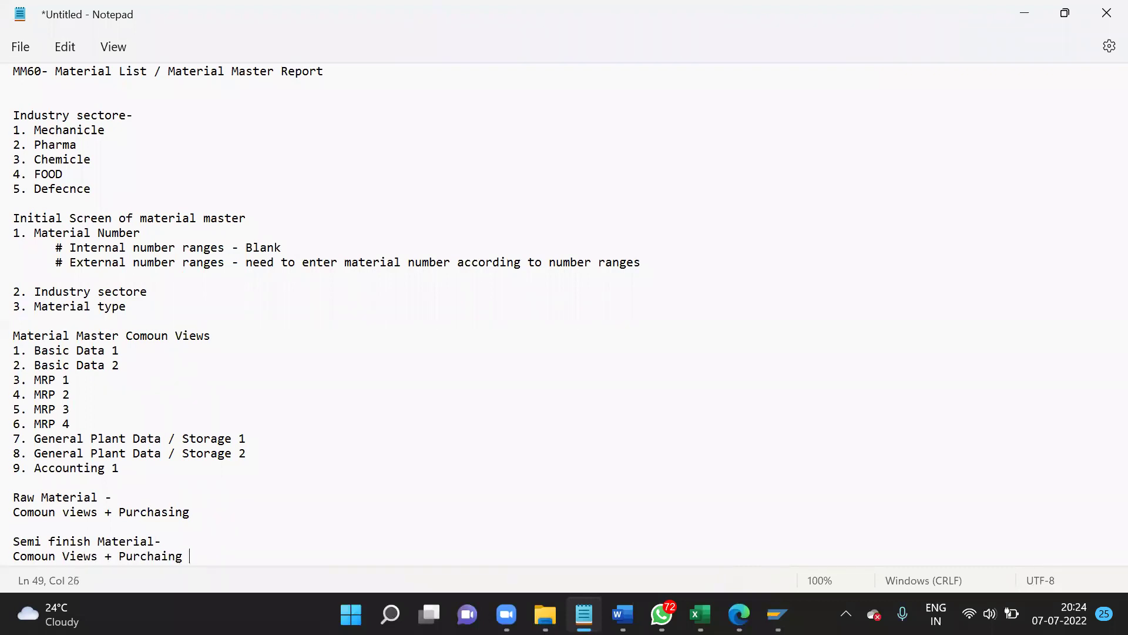
key(BackSpace)
key(BackSpace)
text(+ Work scheduling)
key(Return)
key(Return)
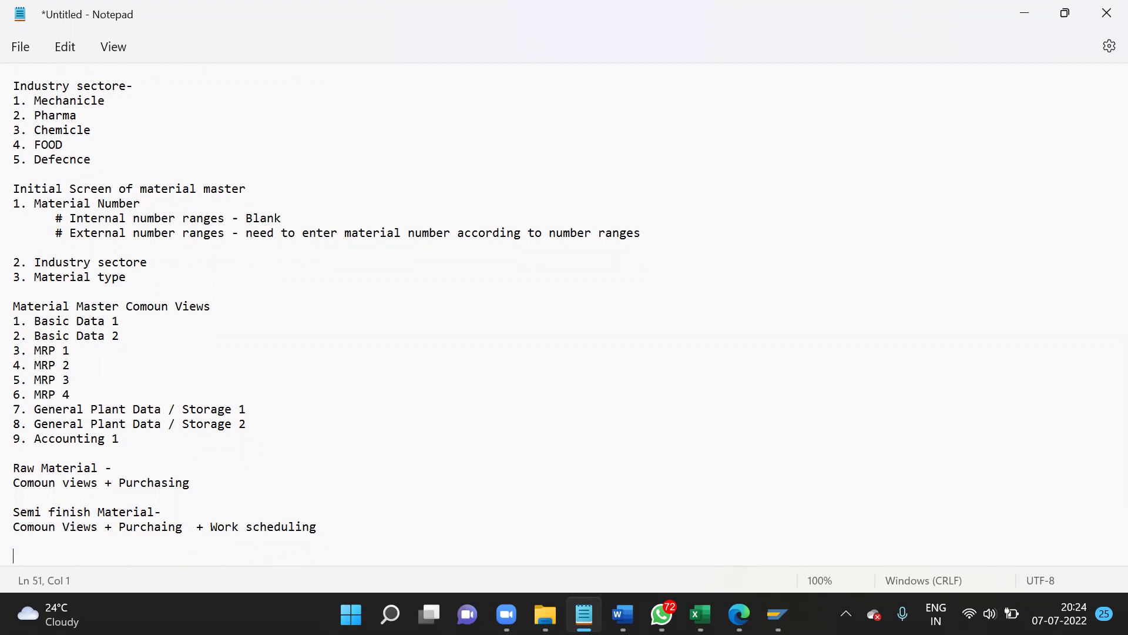
- Add the heading "Finish Material" below the semi-finished material note
drag(119, 523, 338, 526)
click(340, 528)
key(Return)
key(Return)
text(Finish Material)
key(Return)
text(-)
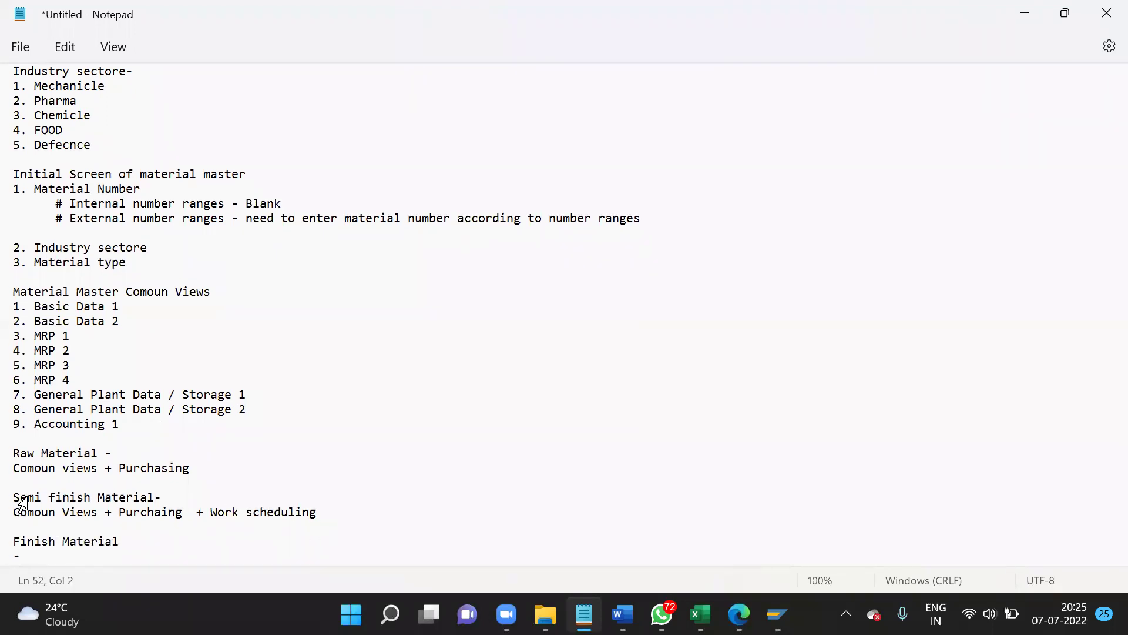
- Copy "Comoun views" from the raw material note to the line beneath Finish Material and extend it with "+ work sceduling + sales"
drag(13, 467, 96, 470)
key(ctrl+c)
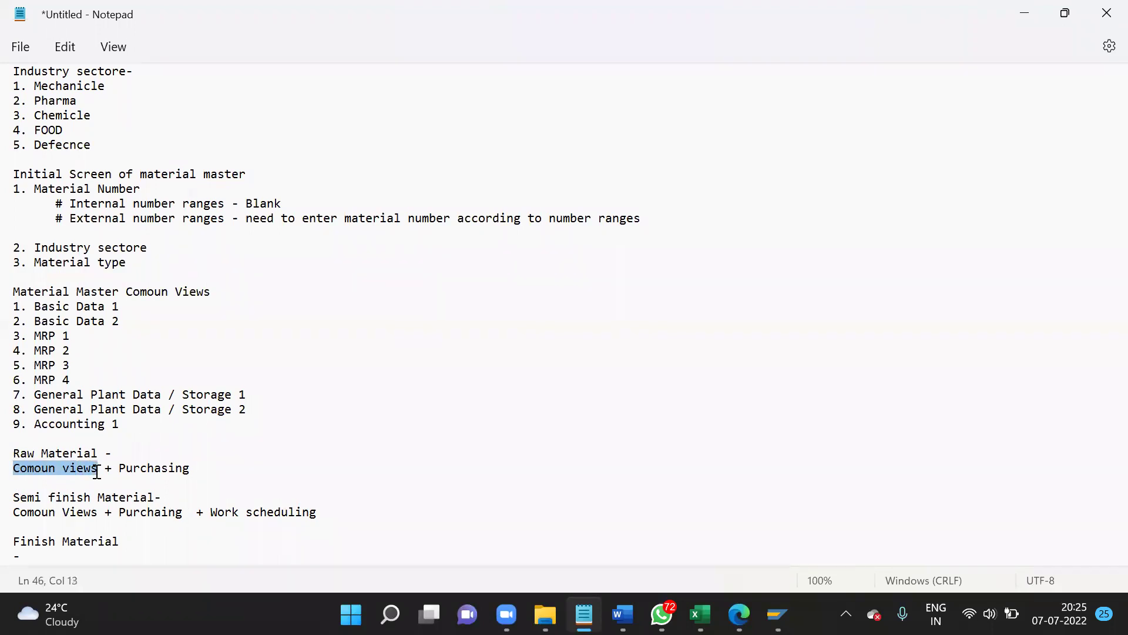
click(48, 551)
key(BackSpace)
key(BackSpace)
key(ctrl+v)
text(+ wor)
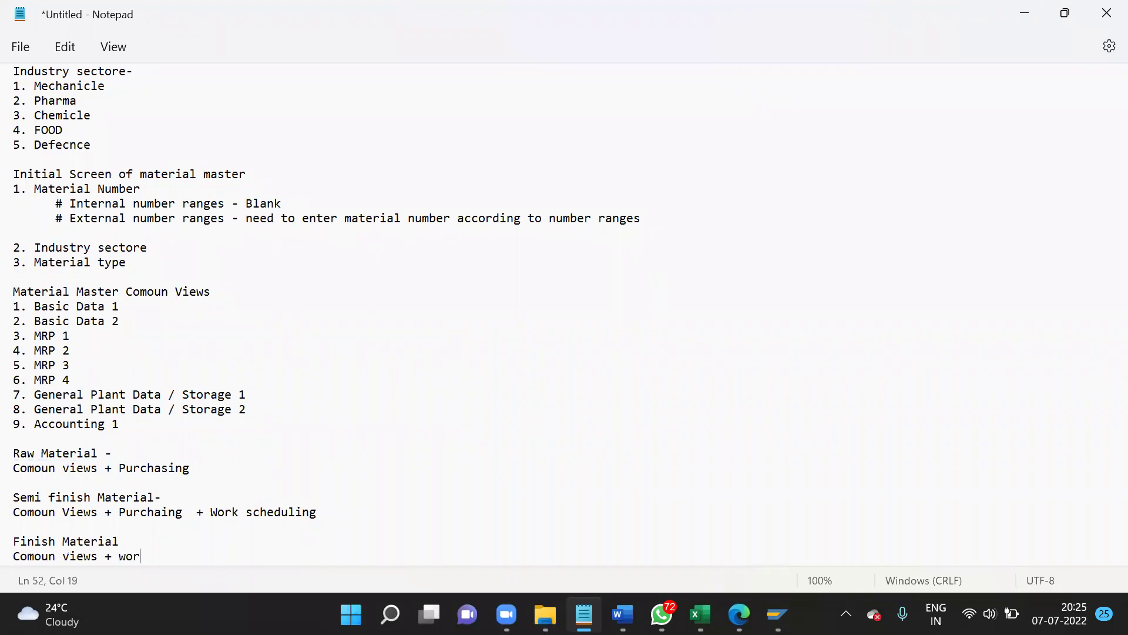
text(k sceduling + sales)
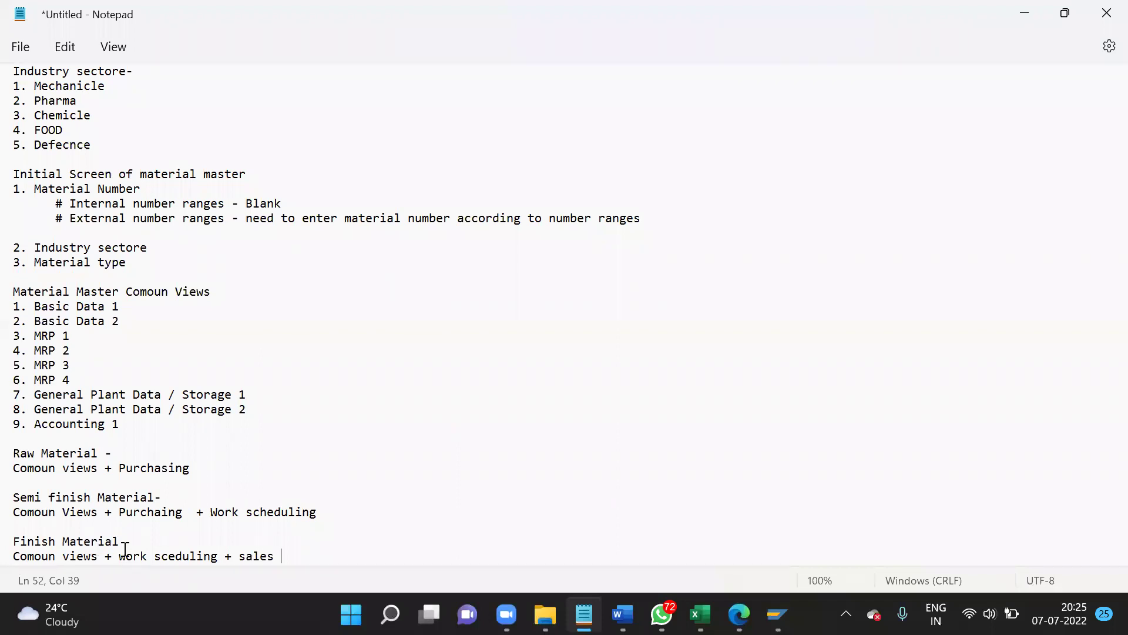
- Leave a blank line below the finished material note and switch back to the SAP view selection
drag(119, 555, 219, 561)
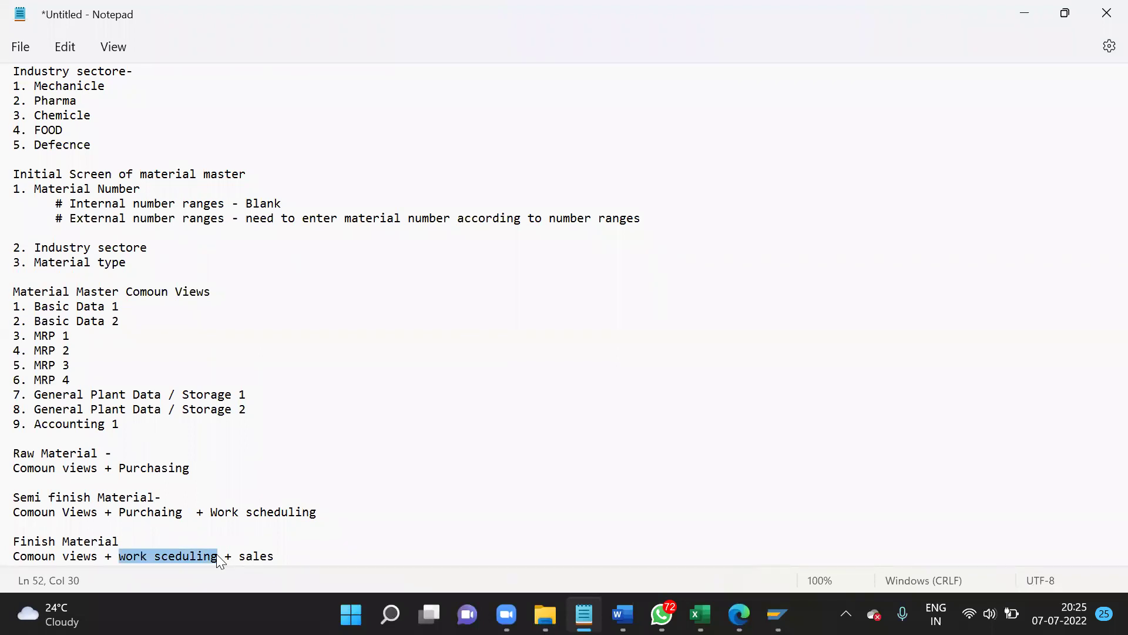
click(243, 555)
drag(243, 555, 283, 555)
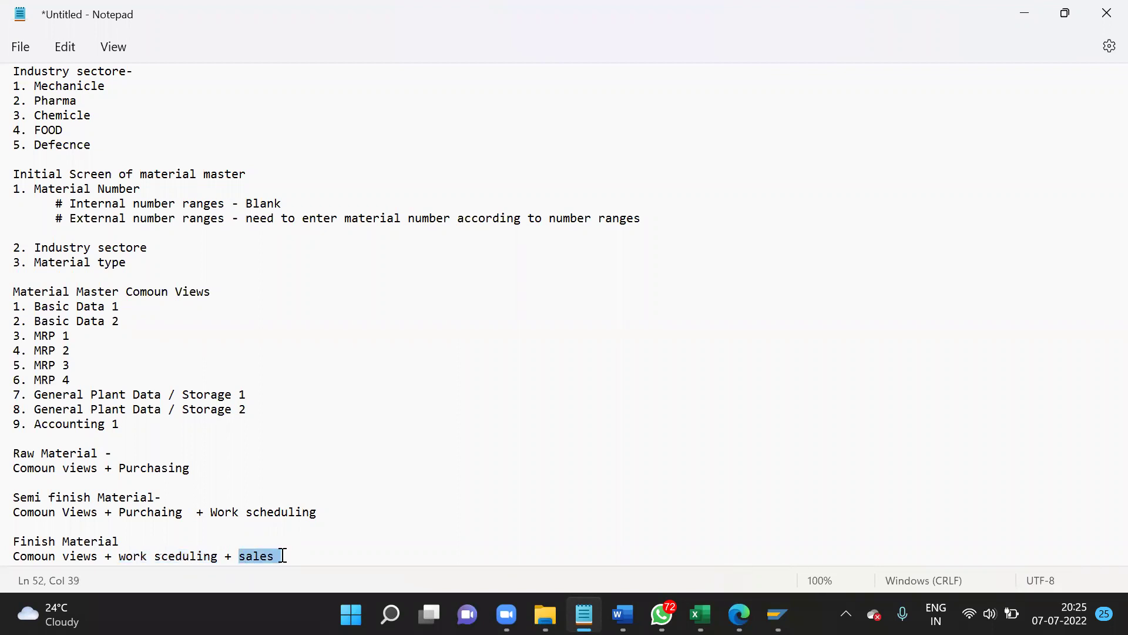
click(283, 556)
key(Return)
key(Return)
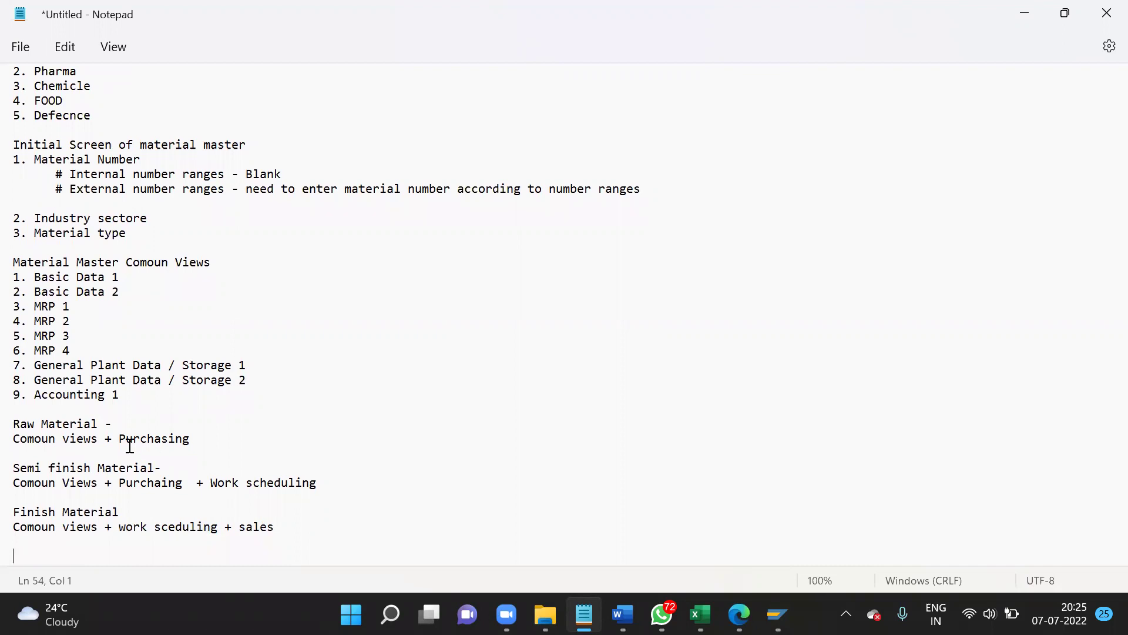
key(alt+Tab)
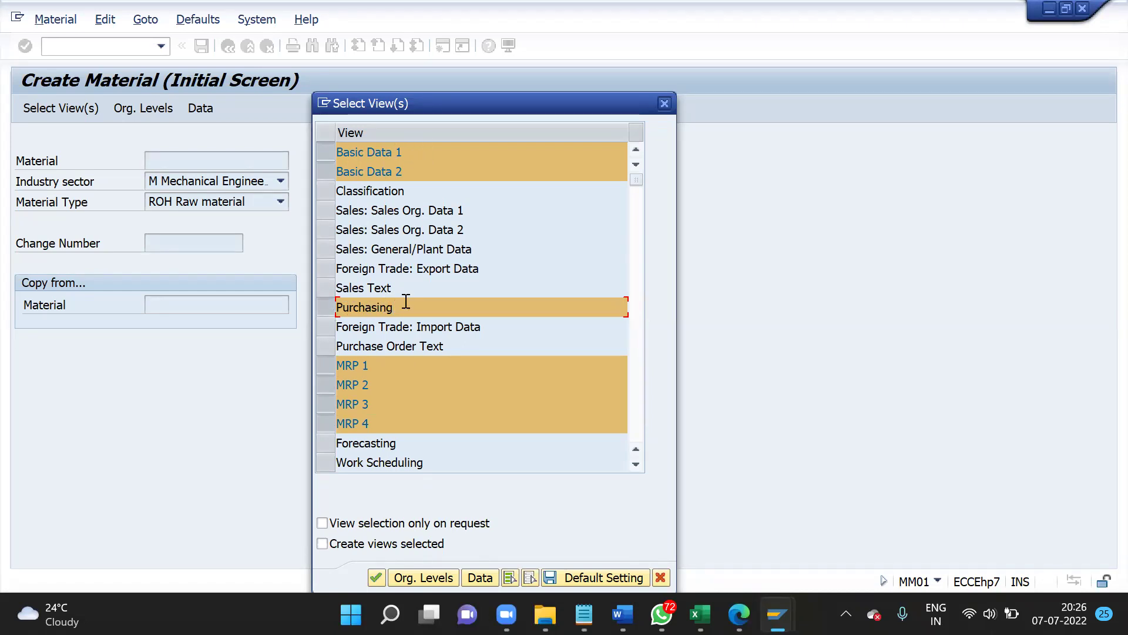
- Save the selected raw material views as the default setting, keeping Basic Data 2 selected
scroll(426, 346, down, 5)
scroll(425, 346, up, 5)
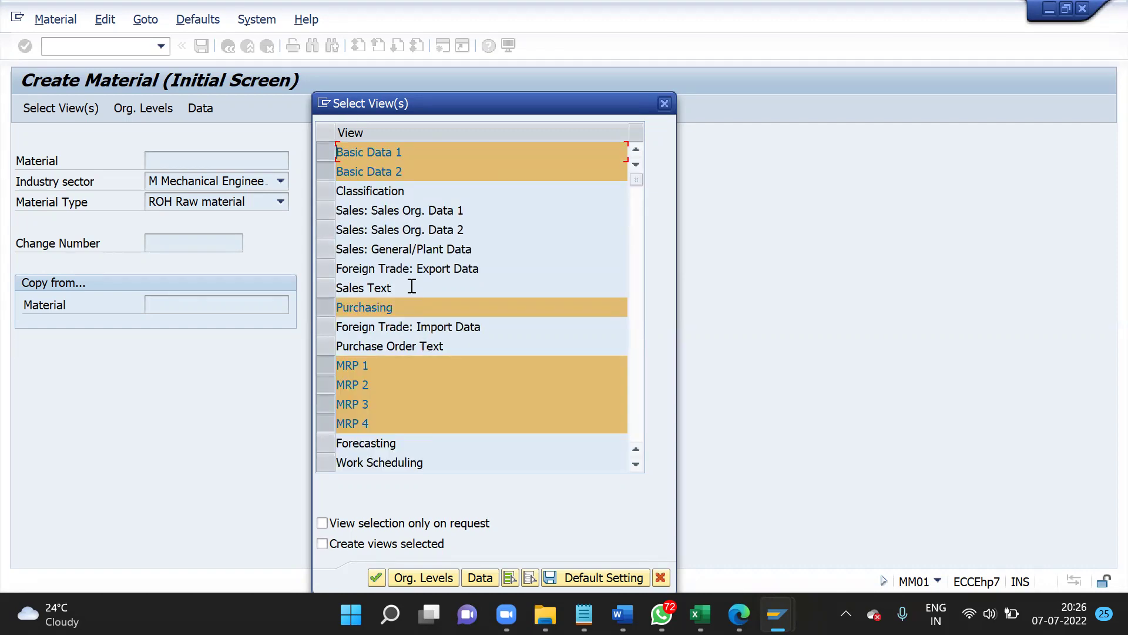
click(329, 171)
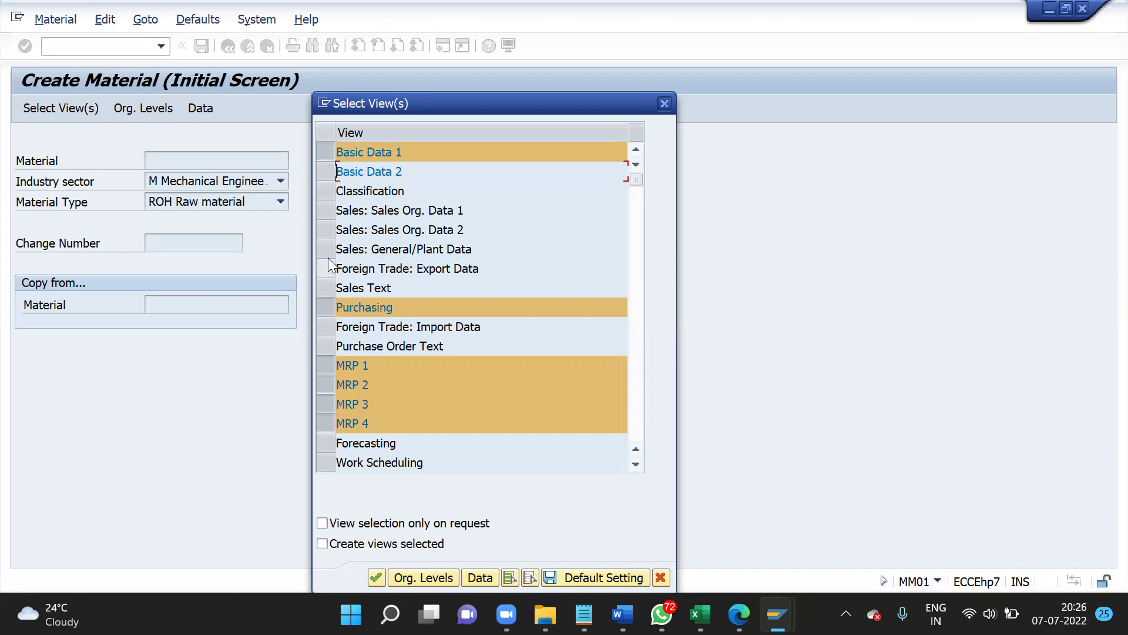
click(327, 173)
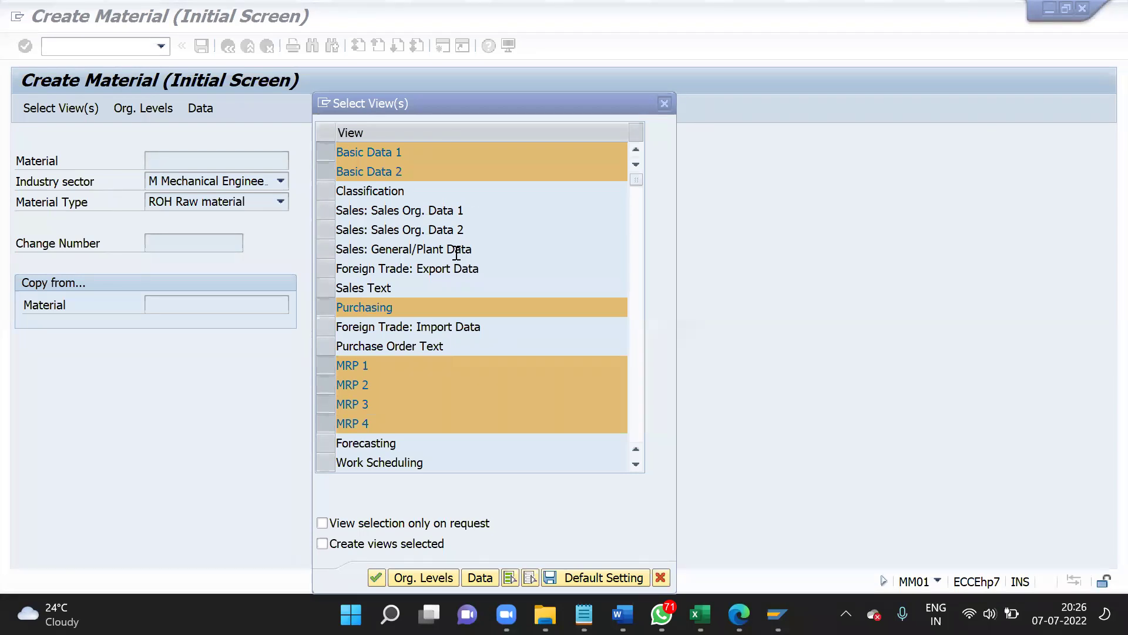
click(590, 576)
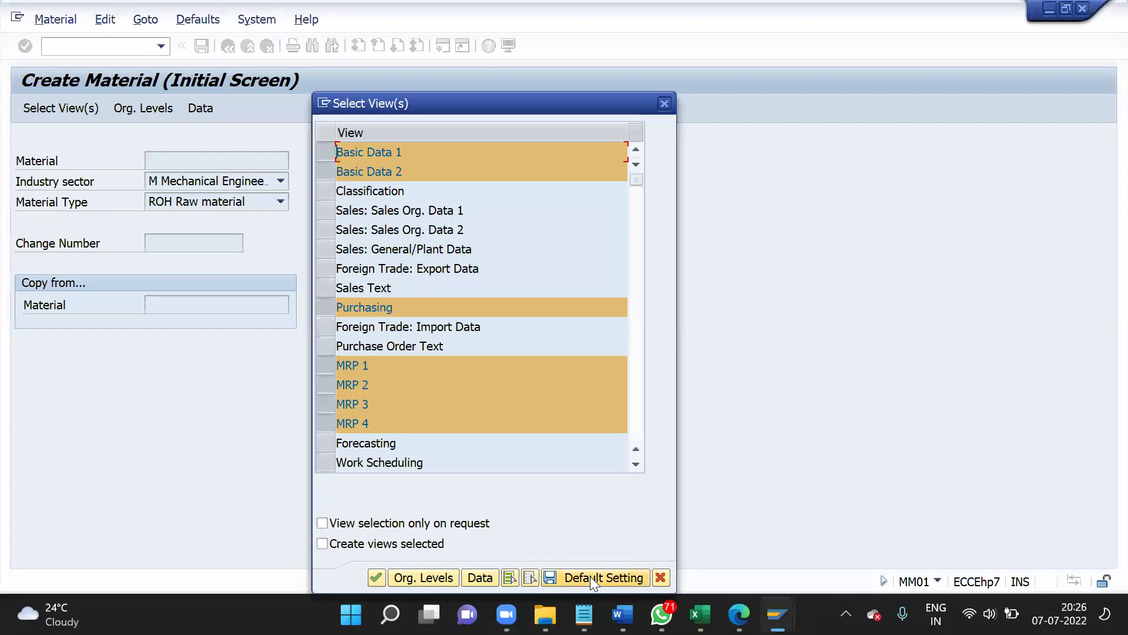
click(590, 576)
- Cancel the view selection, leave material creation, and restart MM01 to reopen the view selection for a raw material
click(659, 579)
key(F3)
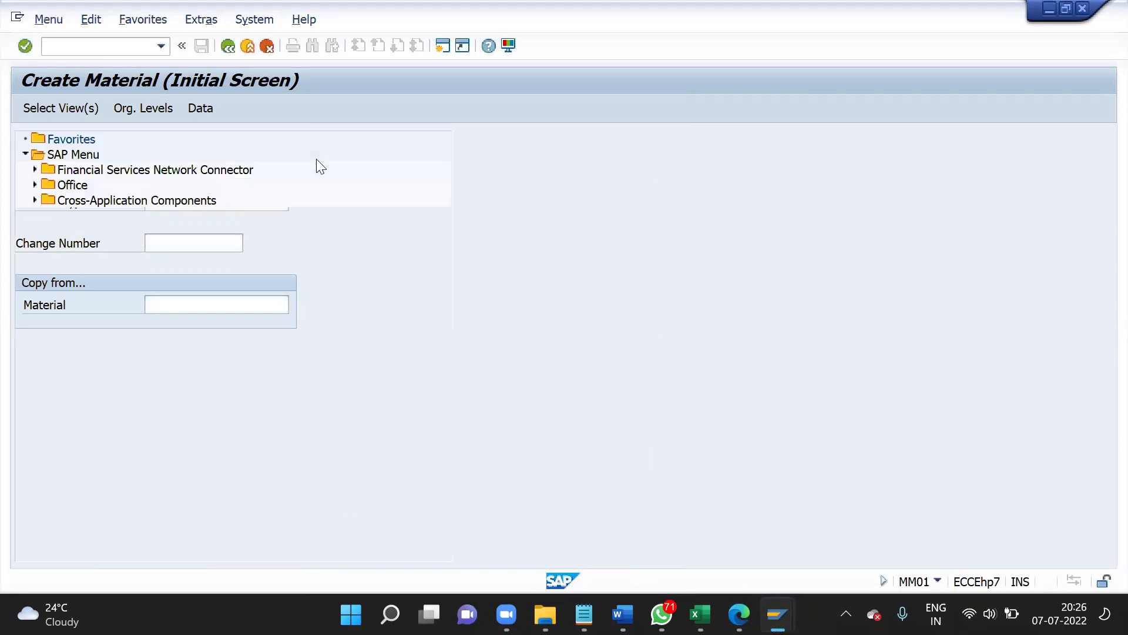
text(mm01)
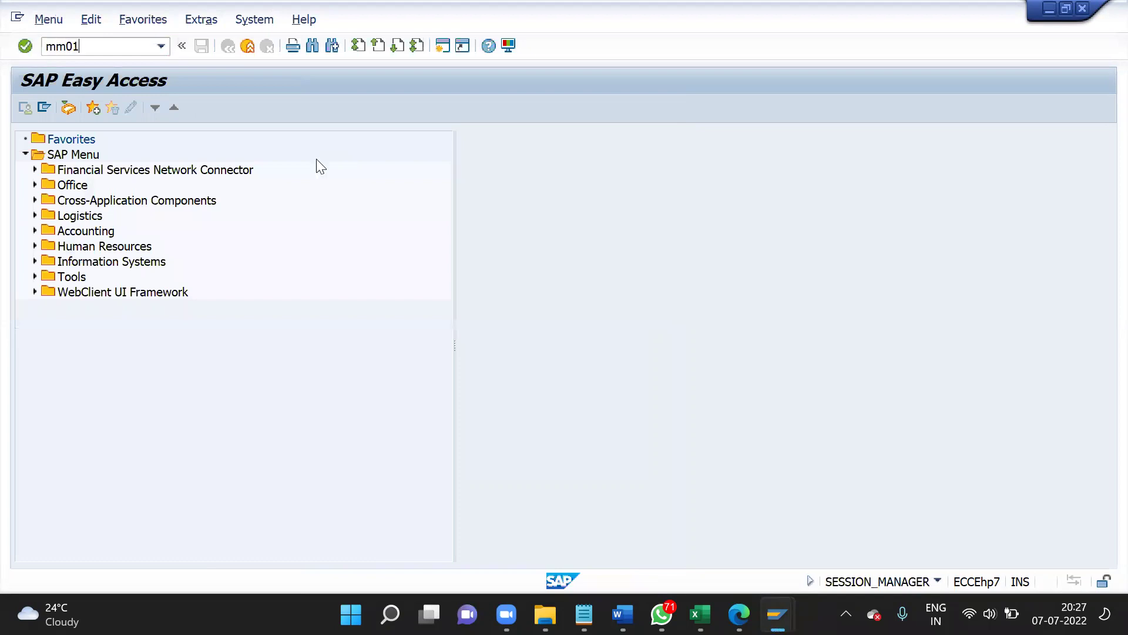
key(Return)
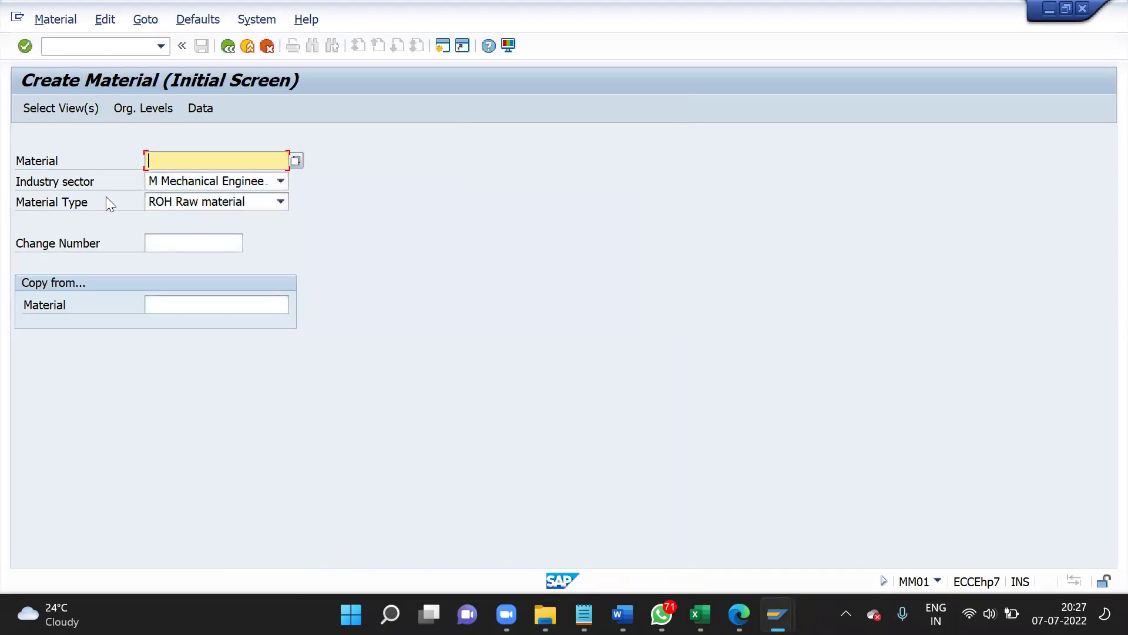
key(Return)
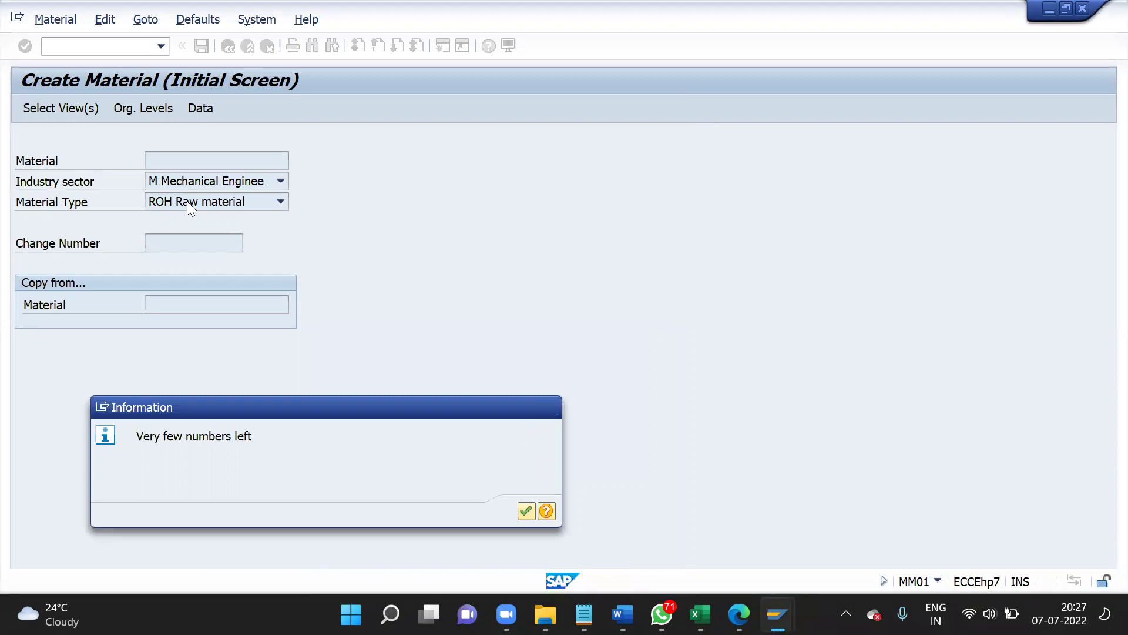
key(Return)
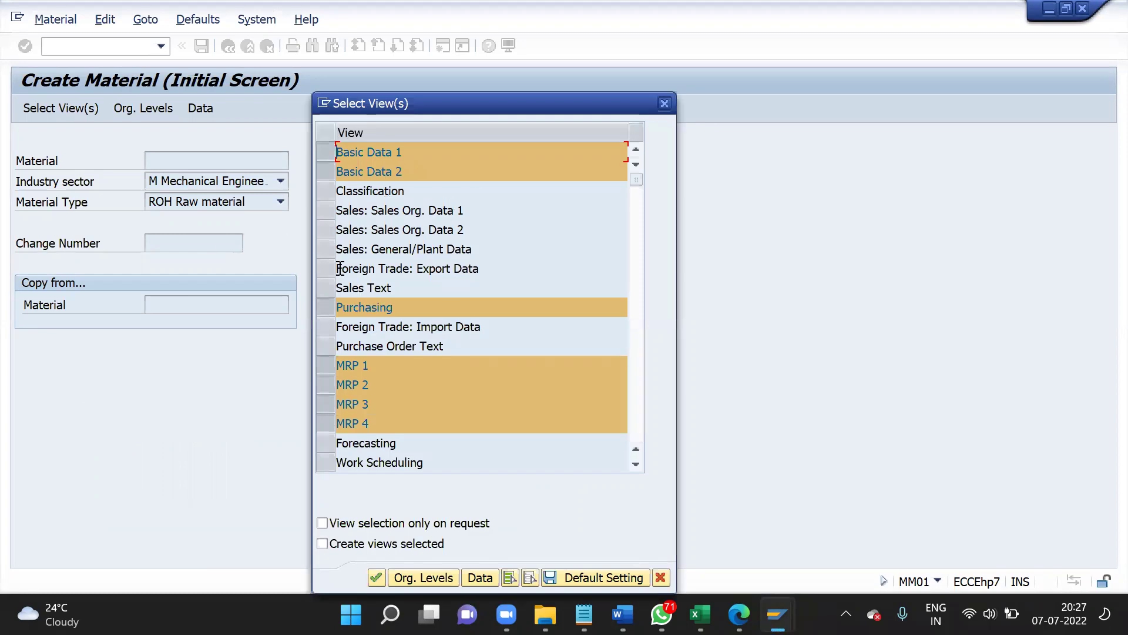
- Check the preselected views throughout the list and accept them to reach the organizational levels
scroll(414, 244, down, 5)
scroll(414, 243, up, 5)
scroll(415, 244, down, 5)
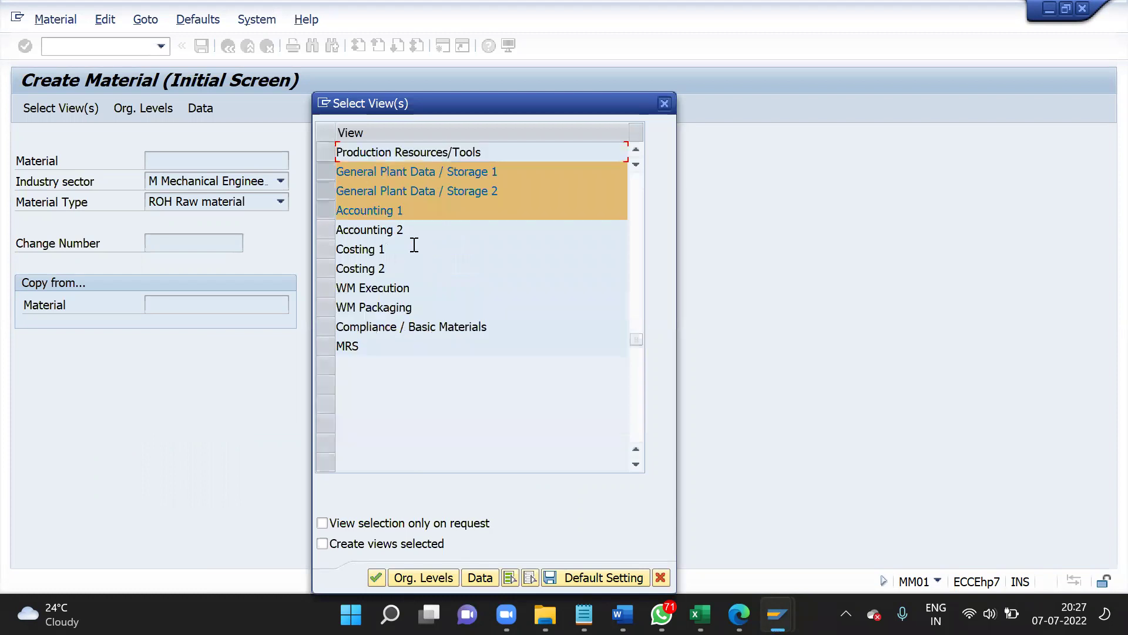
scroll(414, 244, up, 5)
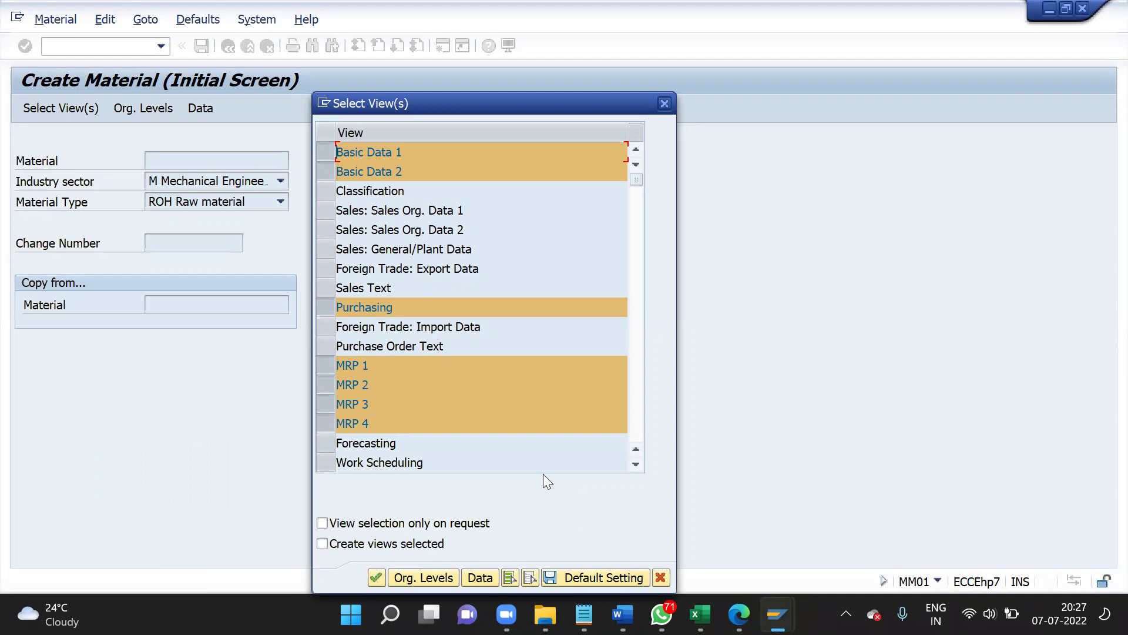
click(376, 578)
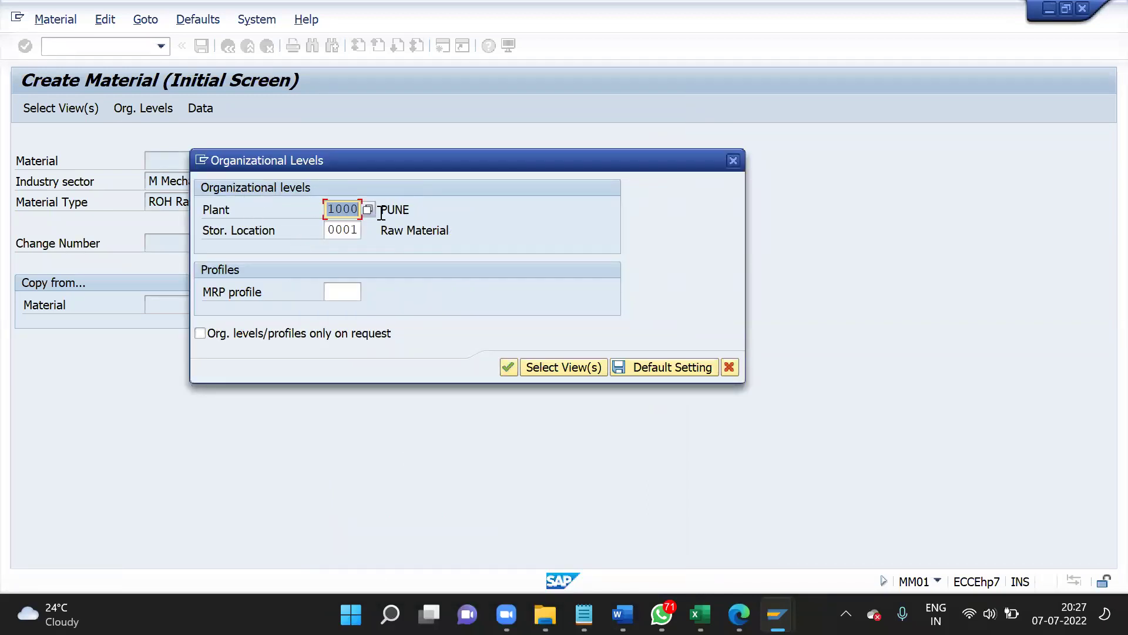
key(Return)
- Switch to Notepad and add the heading "Organisation Data" with "1. Company - 1000" and "2. COmpany Code- 1000" beneath it
key(alt+Tab)
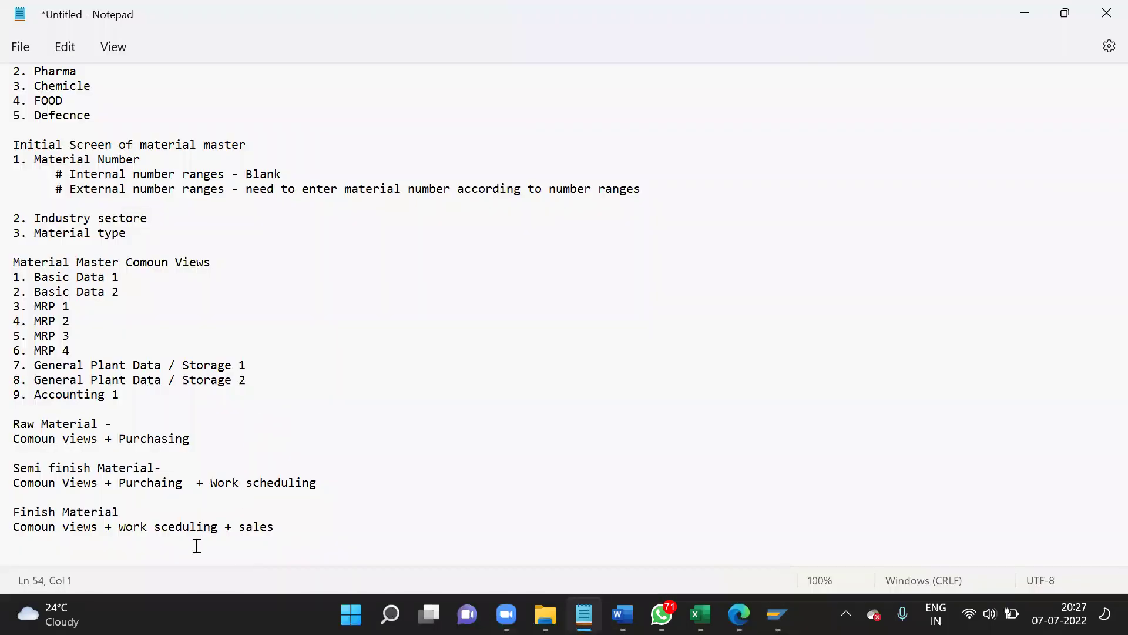
text(Organisation Data)
key(Return)
text(1.)
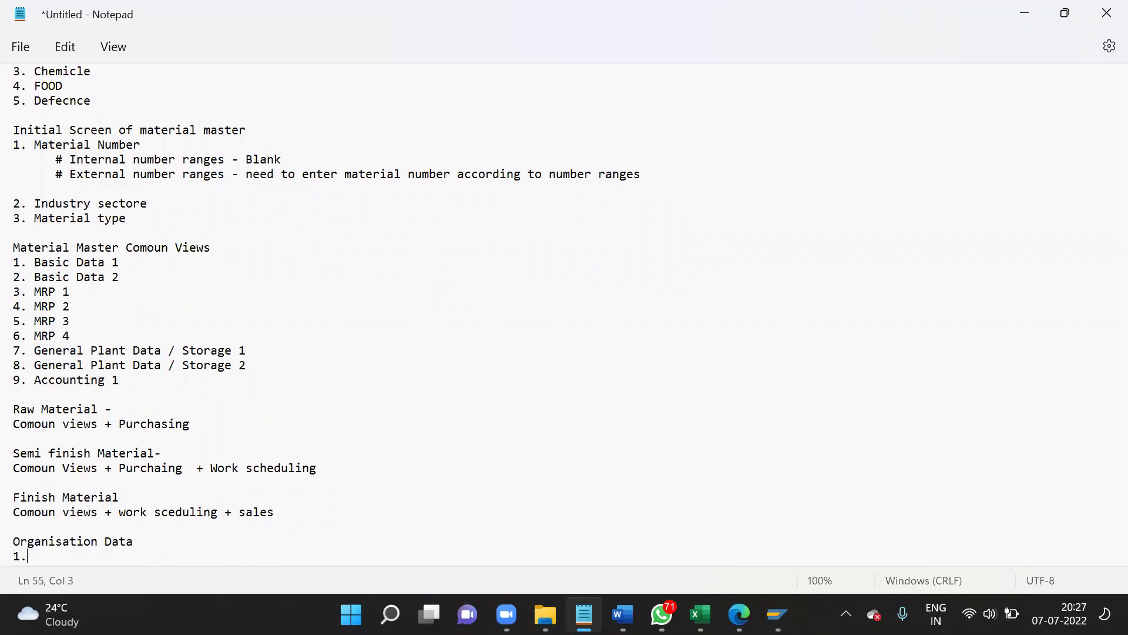
text( Company - 1000)
key(Return)
text(2. COmpany Code- 1000)
key(Return)
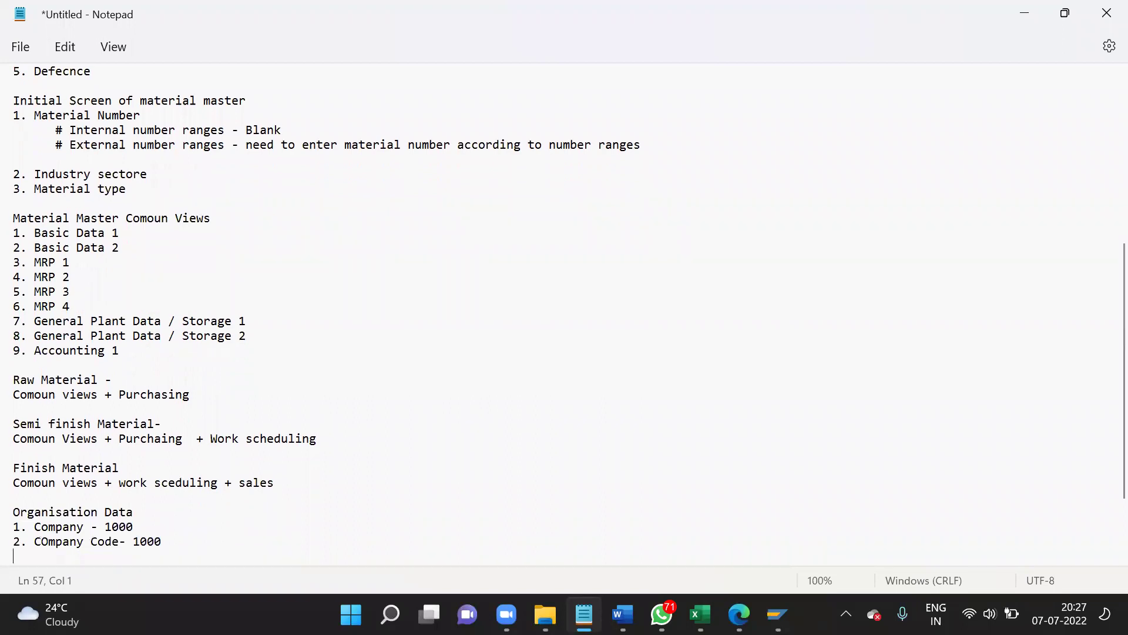
- Continue the organisation data list with "3. Plant - 1000", "4. Purchaing Org.- 1000" and "5. Sales org. - 1000"
text(3. Plant - 1000)
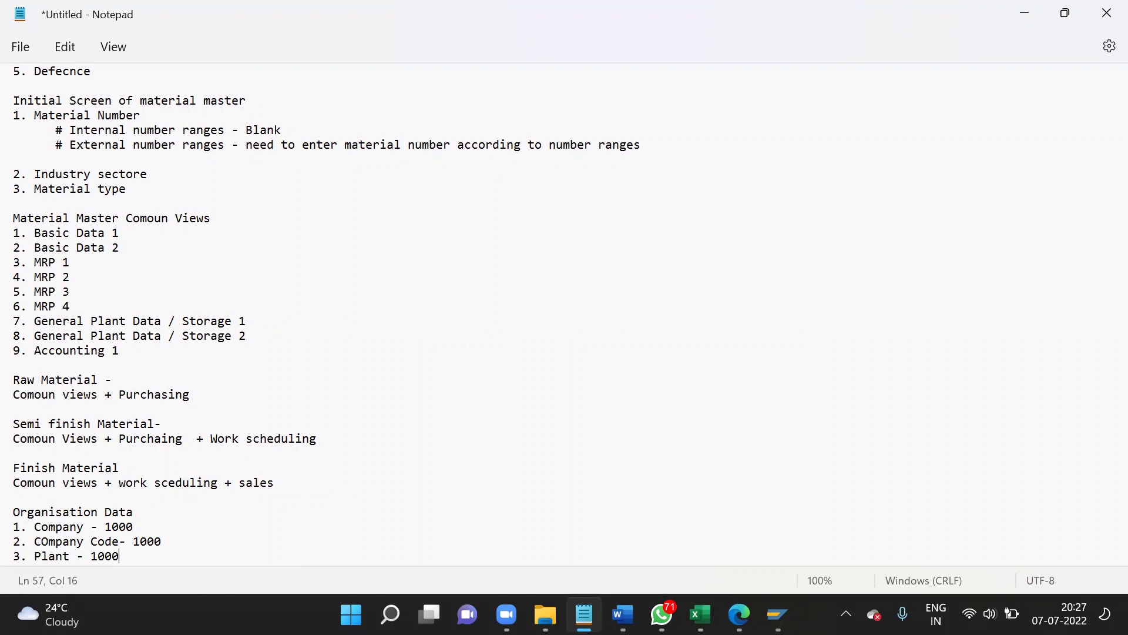
key(Return)
text(4.)
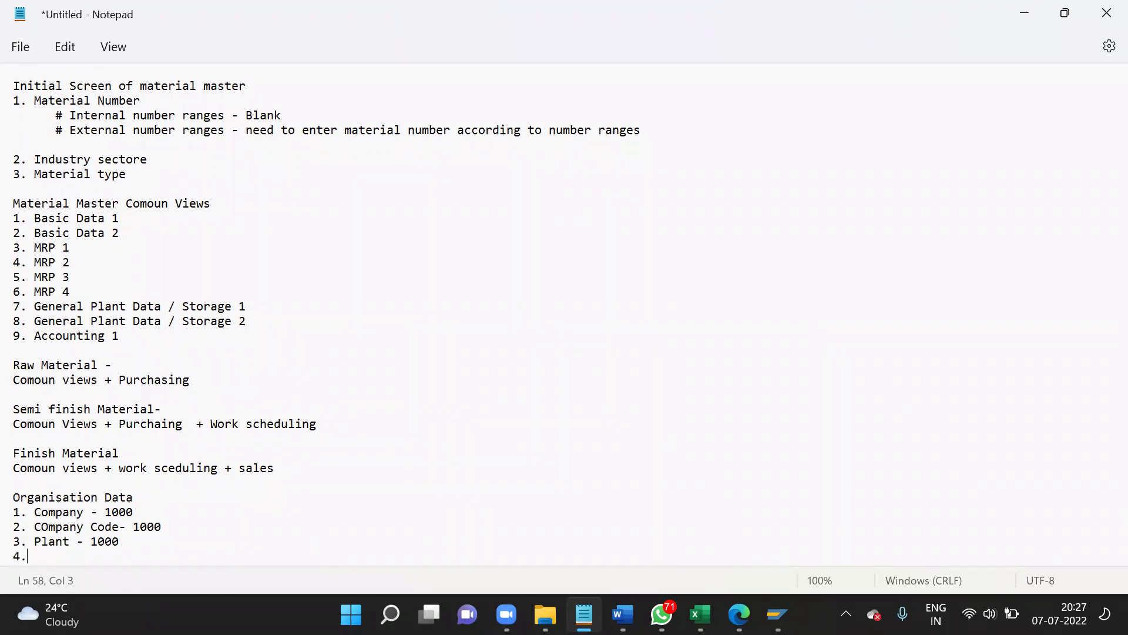
text( Purchaing Org.- 1000)
key(Return)
text(5. Sales o)
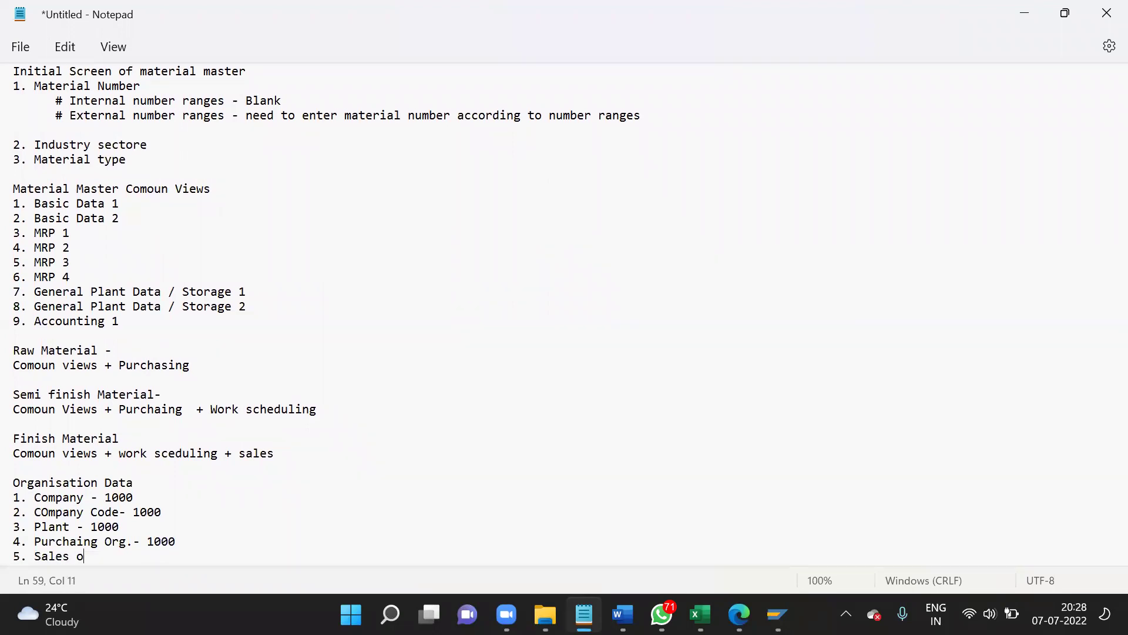
text(rg. - 1000)
key(Return)
- Add "6. Storage location - 0001, 0002, 0003, 0004" to the organisation data and leave blank lines below it
text(6. Stor)
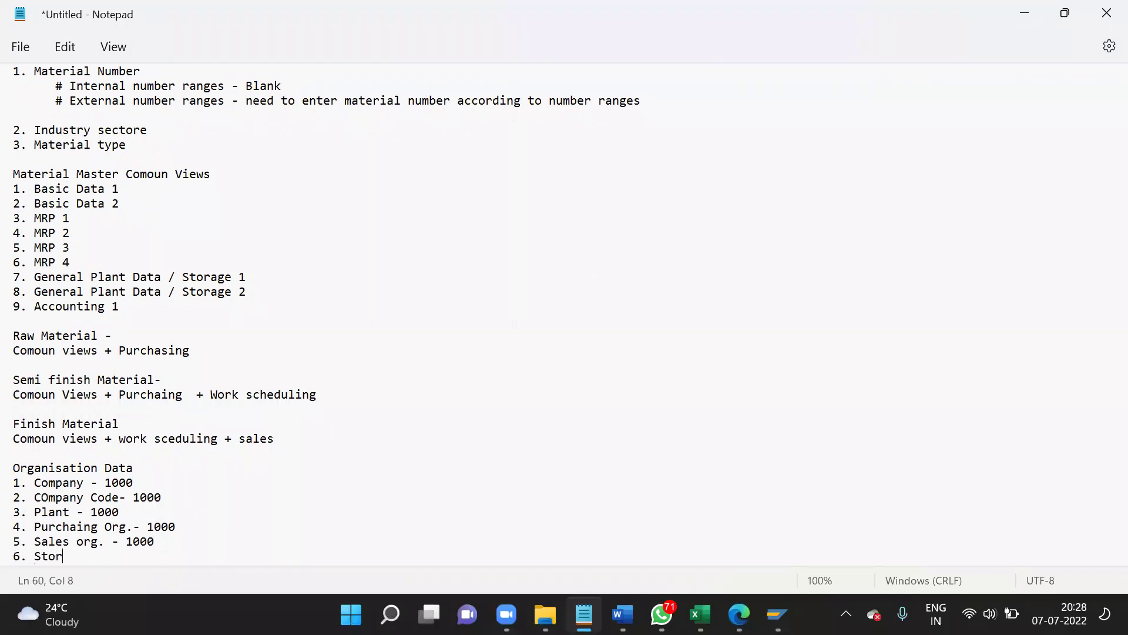
text(age location - 0001, 0002, )
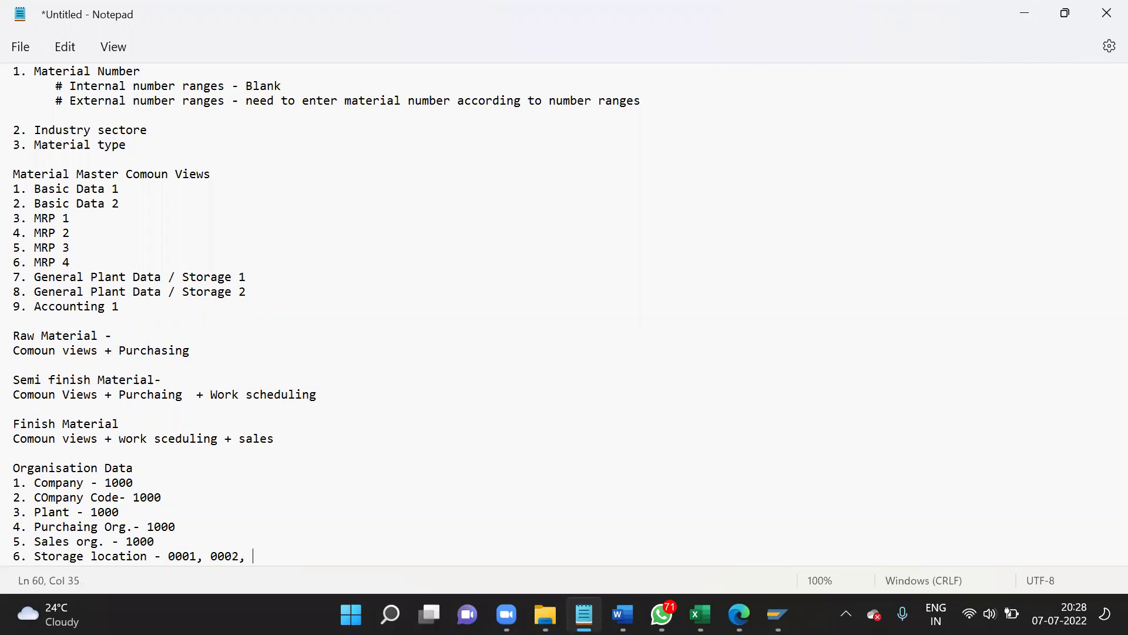
text(0003, 0004)
key(Return)
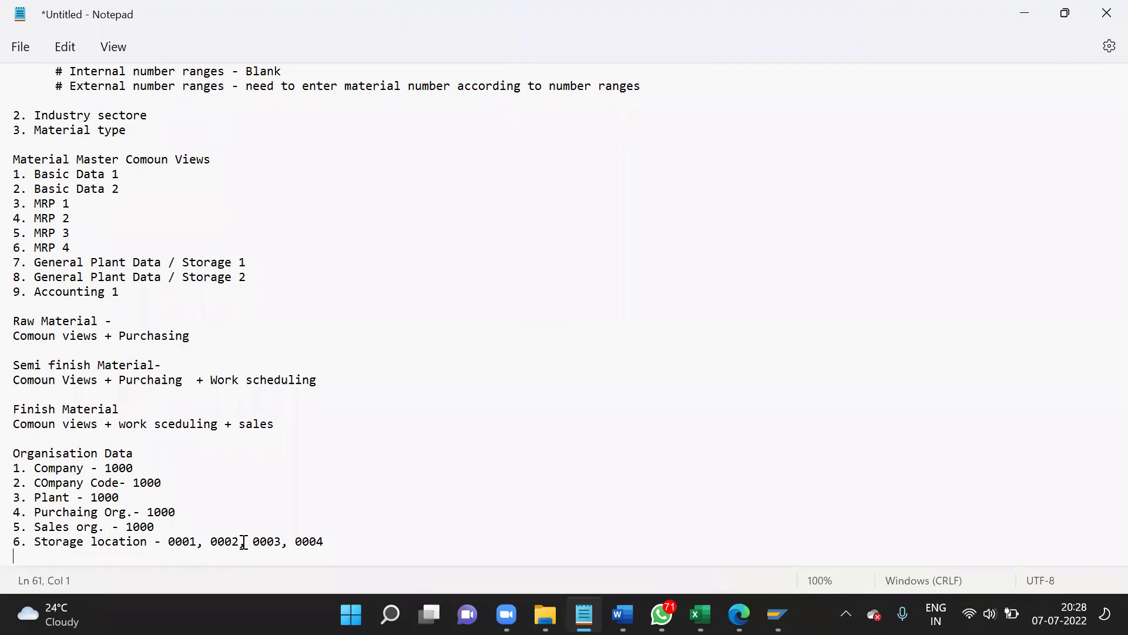
drag(168, 541, 344, 547)
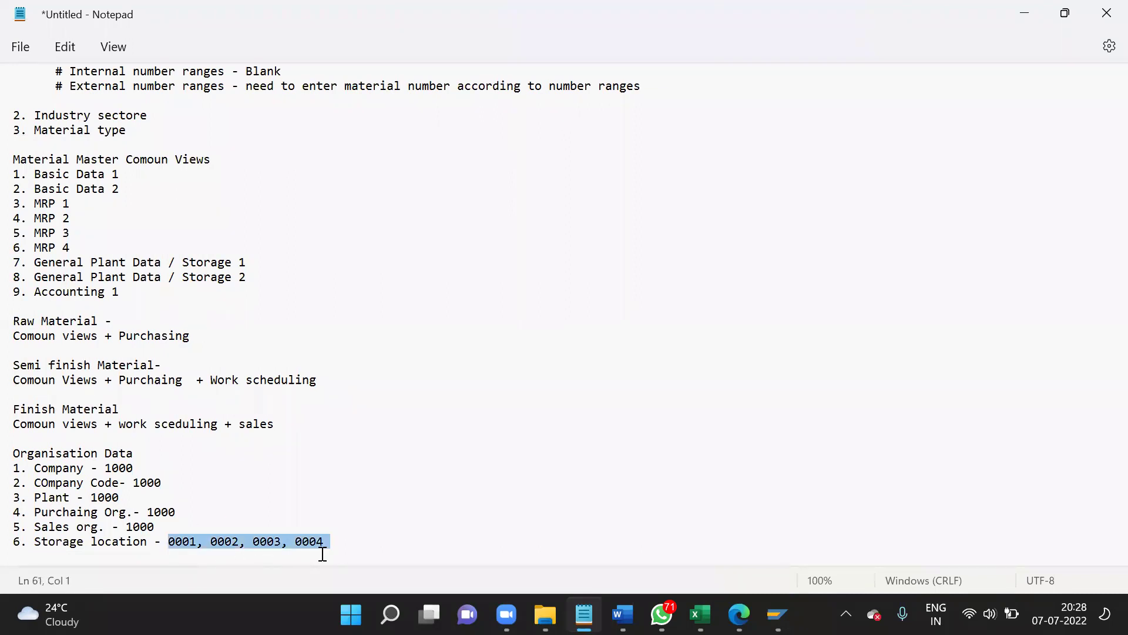
click(343, 545)
key(Return)
key(Return)
key(Return)
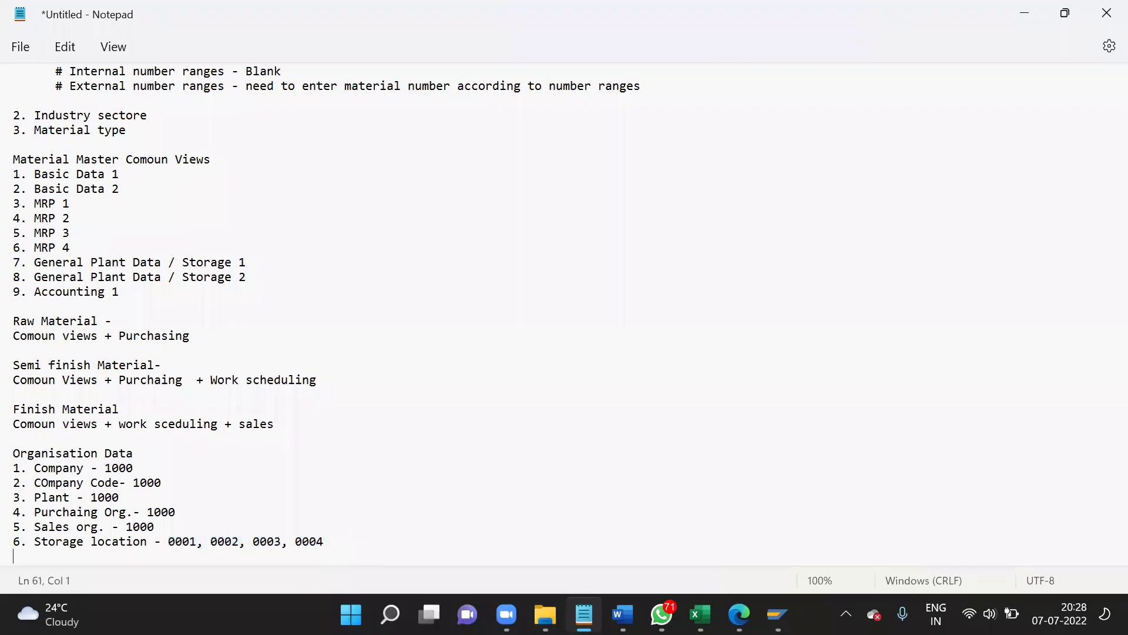
drag(34, 468, 123, 468)
click(123, 468)
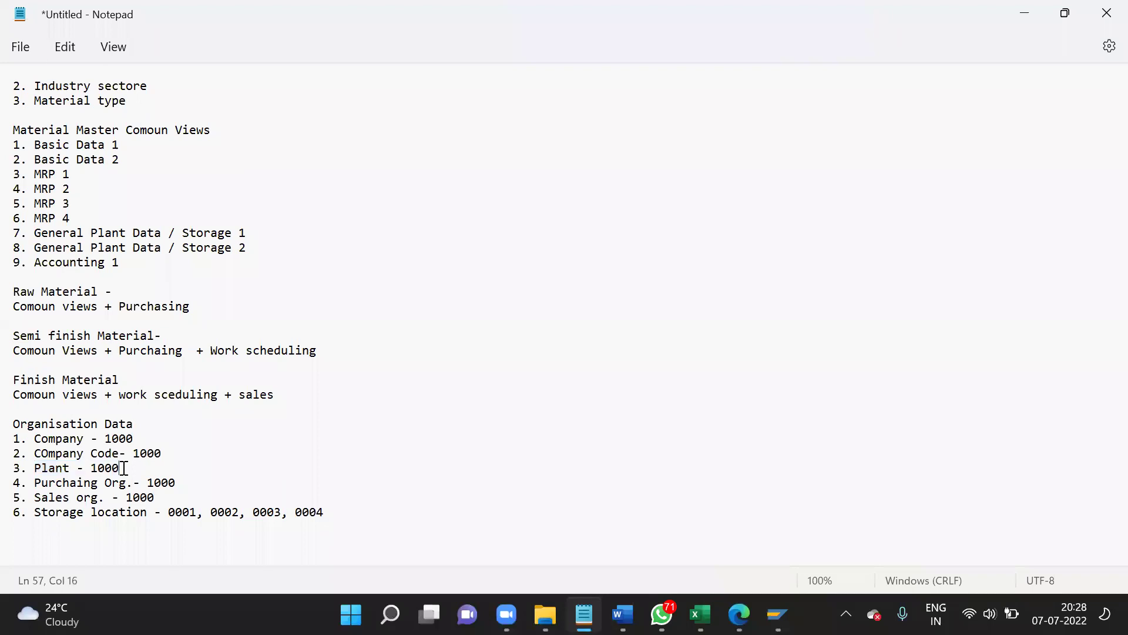
- Switch back to SAP, save plant 1000 and storage location 0001 as the default organizational levels, and continue to Basic data 1
key(alt+Tab)
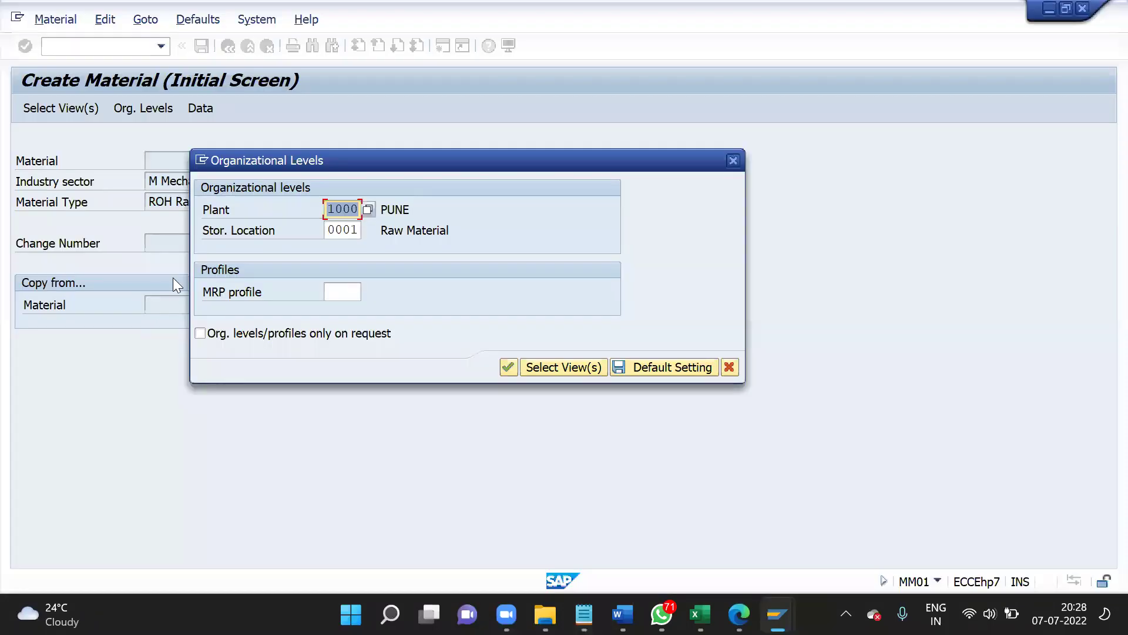
click(359, 203)
drag(326, 230, 361, 230)
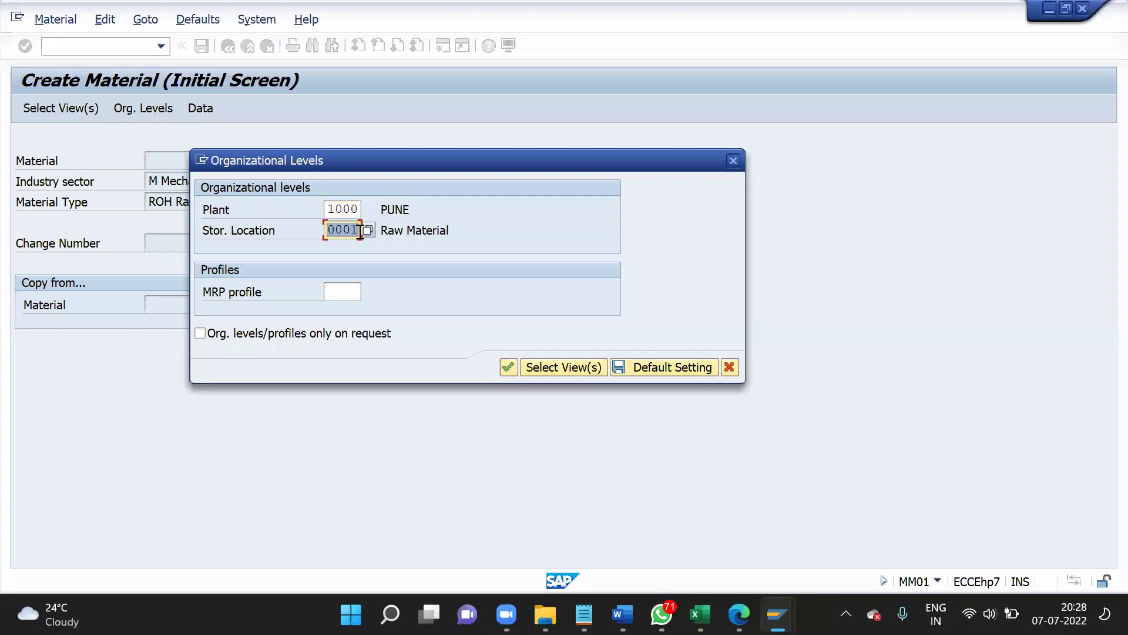
click(393, 231)
click(357, 230)
click(682, 365)
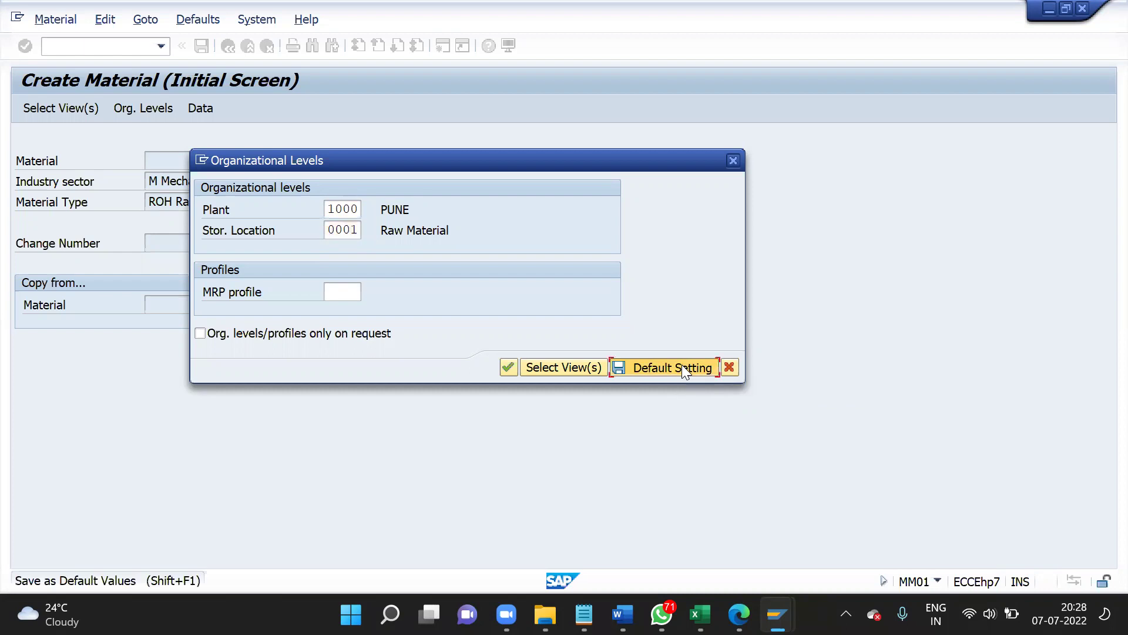
click(516, 362)
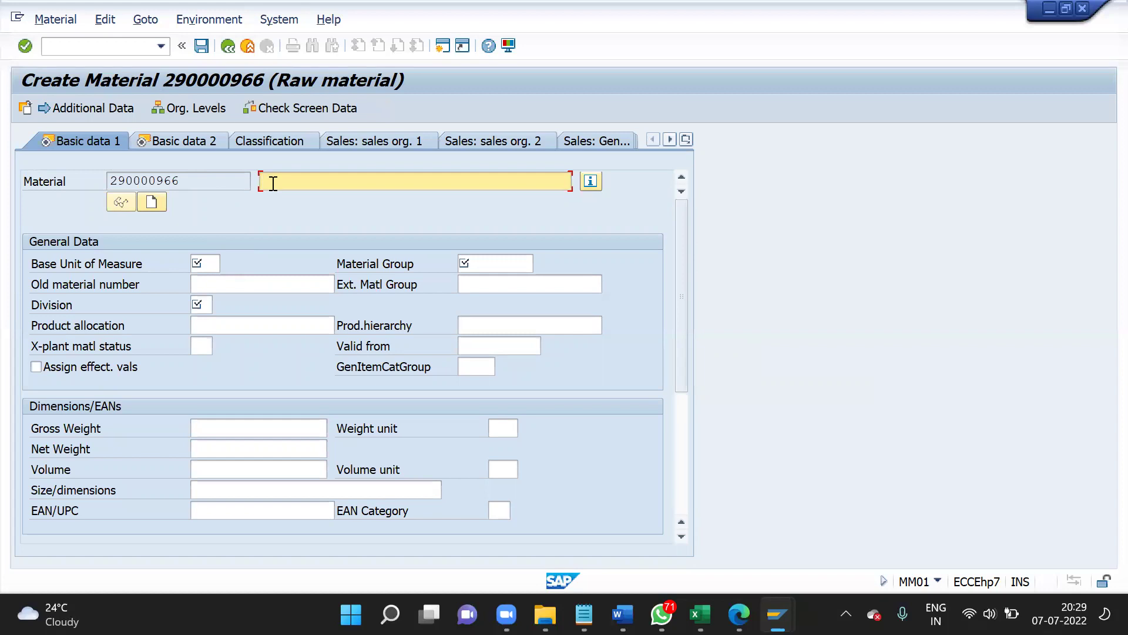
- Switch to Notepad and copy the nine common views, from Basic Data 1 through Accounting 1
key(alt+Tab)
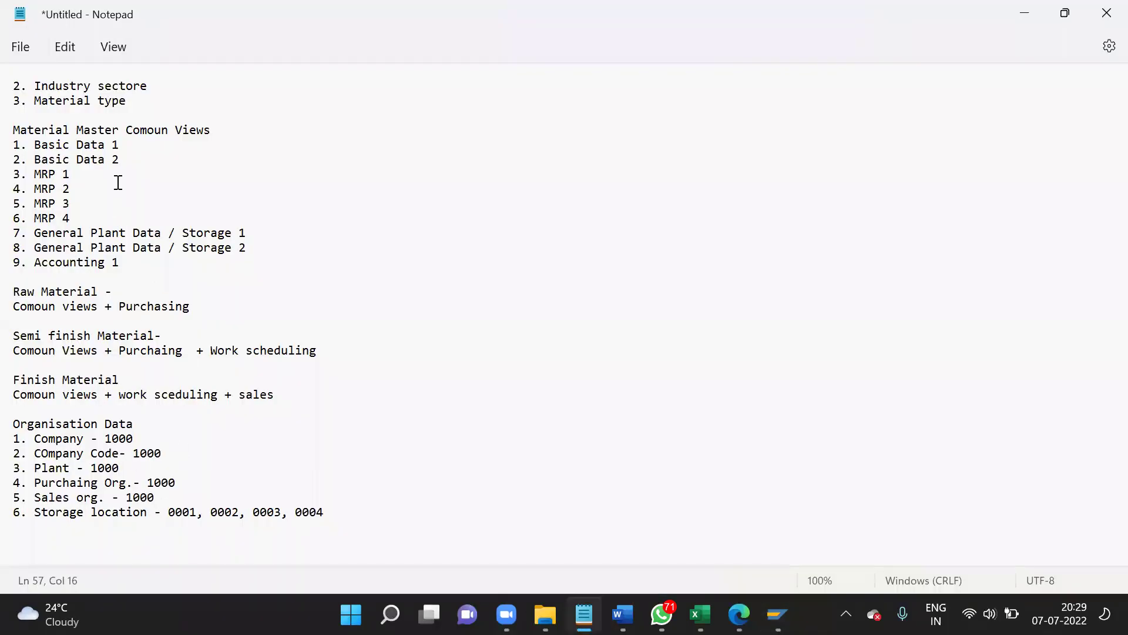
click(135, 149)
key(Return)
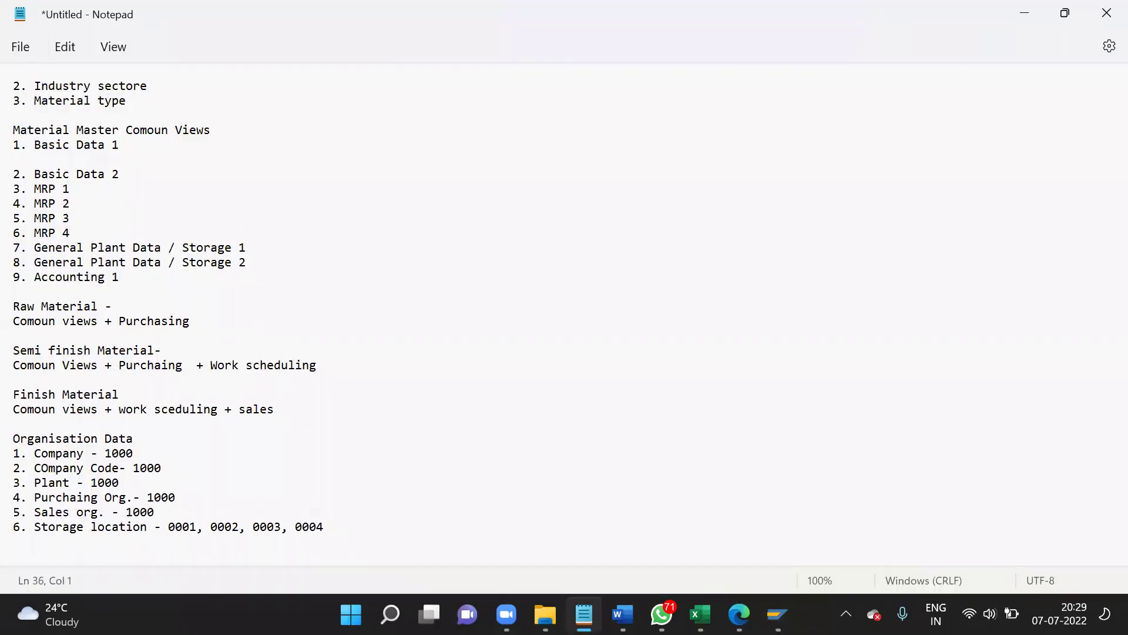
key(BackSpace)
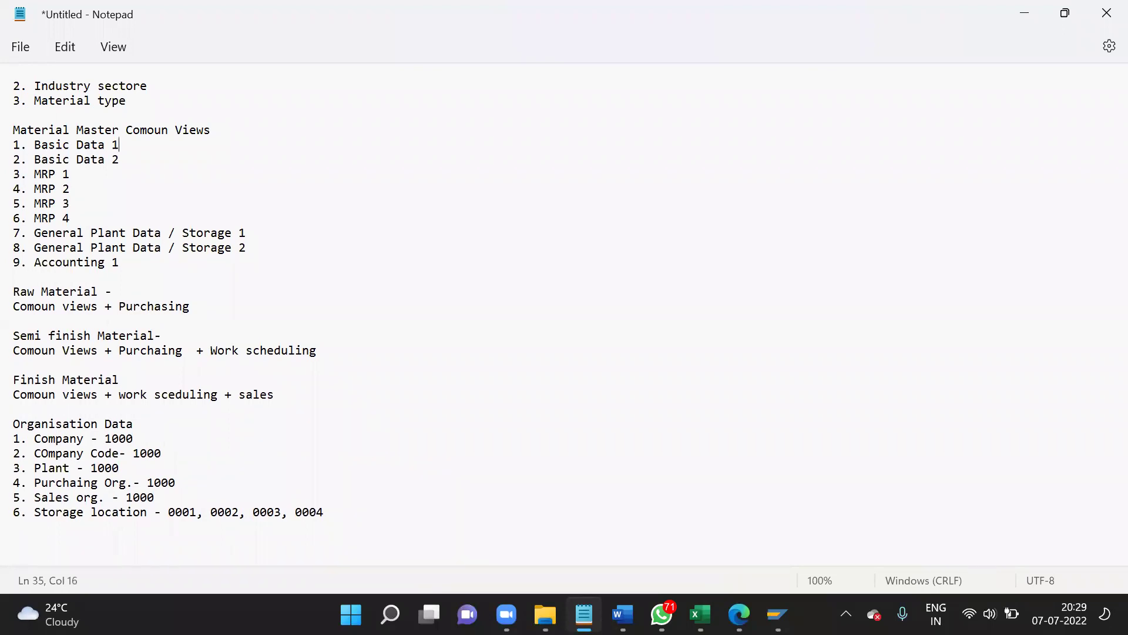
triple_click(20, 149)
drag(22, 153, 118, 256)
key(ctrl+c)
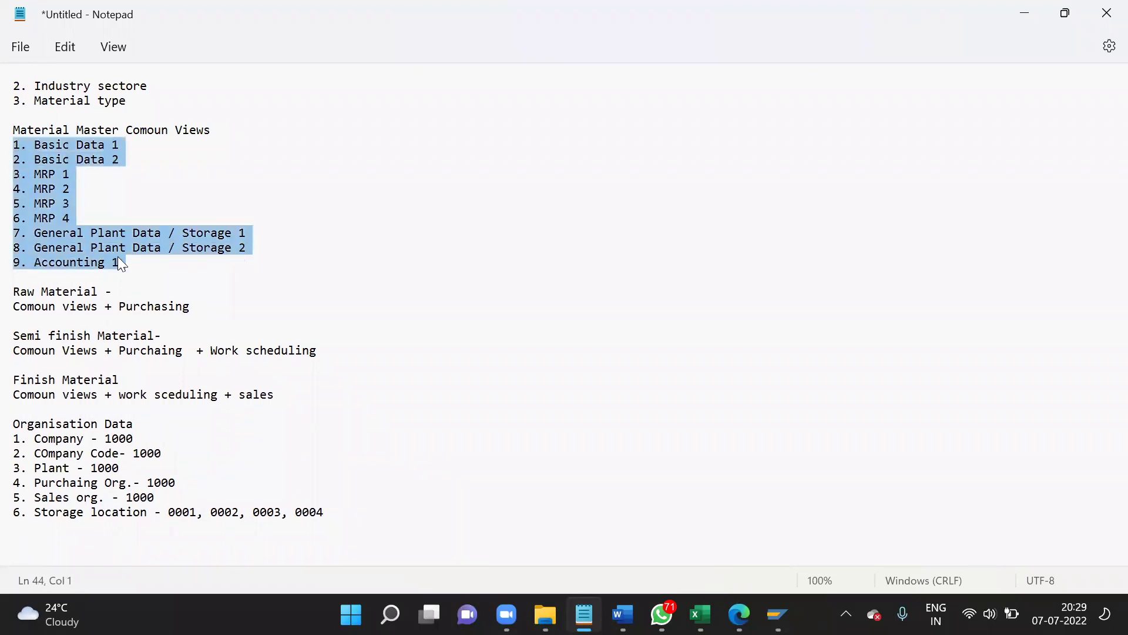
- Add the heading "Raw Material -" below the organisation data and paste the copied view list beneath it
click(108, 538)
key(Return)
text(Raw Ma)
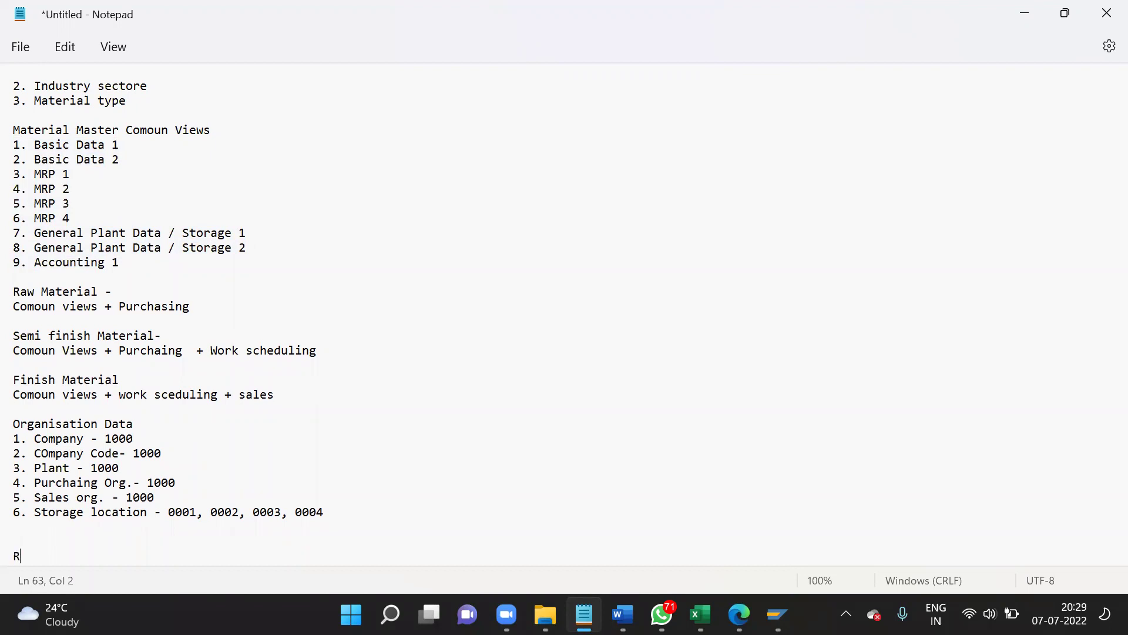
text(ial -)
key(ctrl+v)
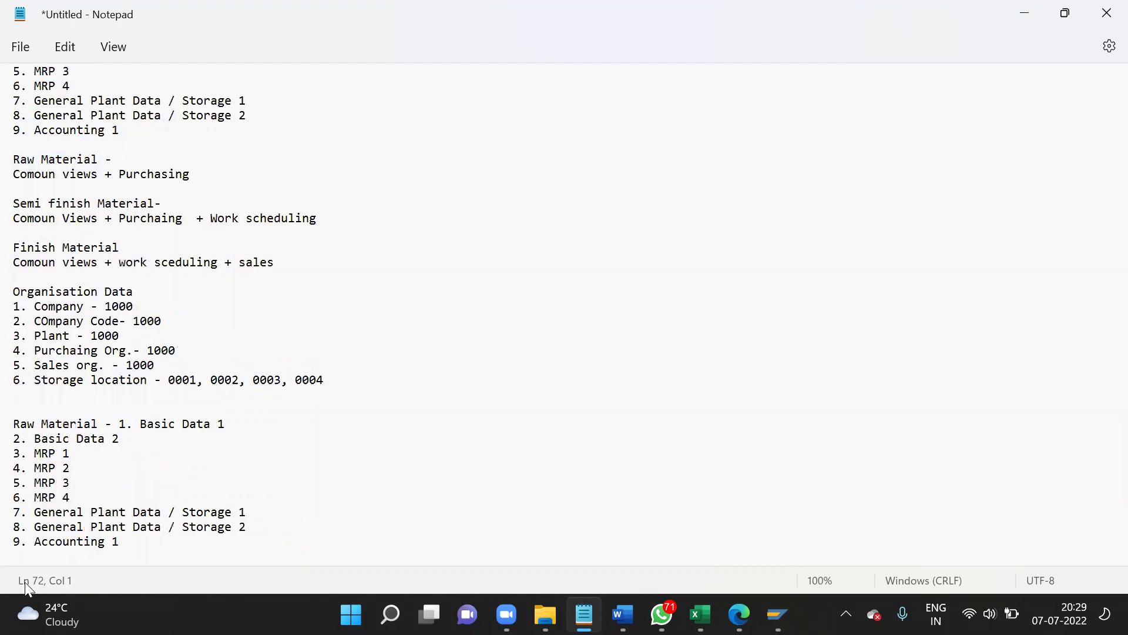
click(142, 441)
key(Return)
- Put "1. Basic Data 1" on its own line under the raw material heading and insert "3. Purchasing -" after Basic Data 2
click(141, 452)
key(Return)
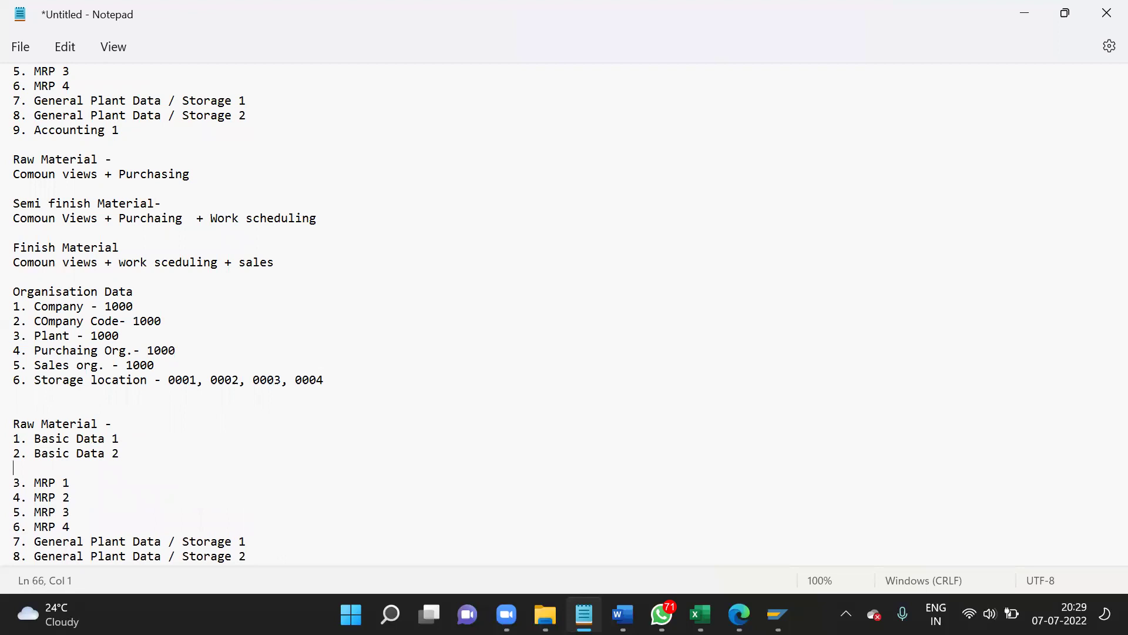
text(3. Purchasing -)
- Renumber the remaining raw material views from 4 for MRP 1 through 10 for Accounting 1
click(14, 482)
key(Delete)
text(4)
key(Down)
key(BackSpace)
text(5)
key(Down)
key(BackSpace)
text(6)
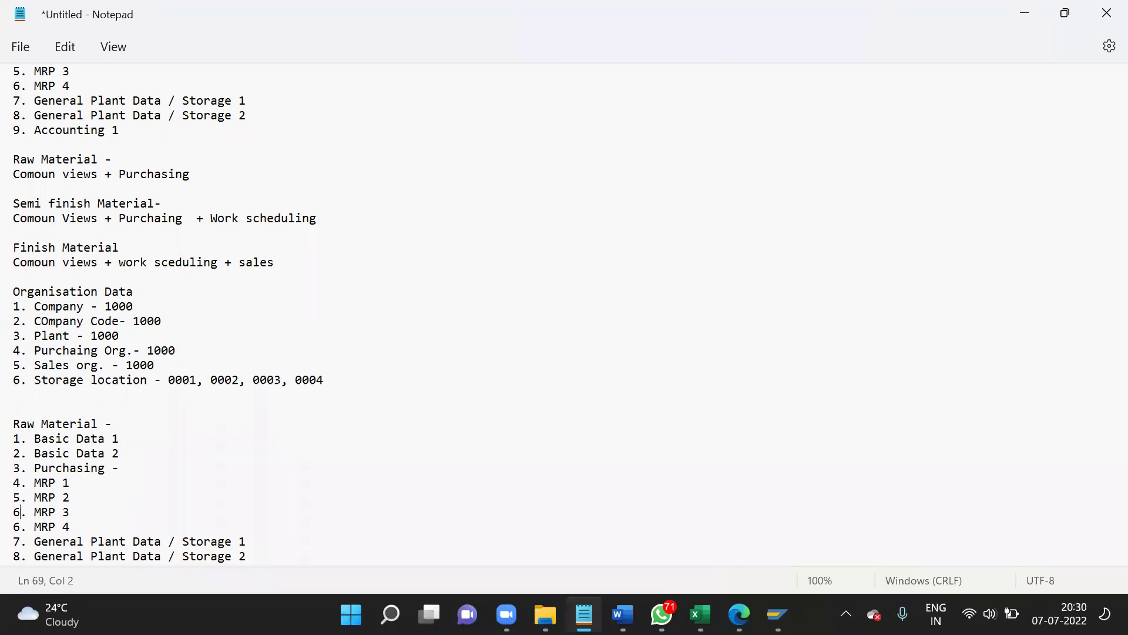
key(Down)
key(BackSpace)
text(7)
key(Down)
key(BackSpace)
text(8)
key(Down)
key(BackSpace)
text(9)
key(Down)
key(BackSpace)
text(10. Accounting 1)
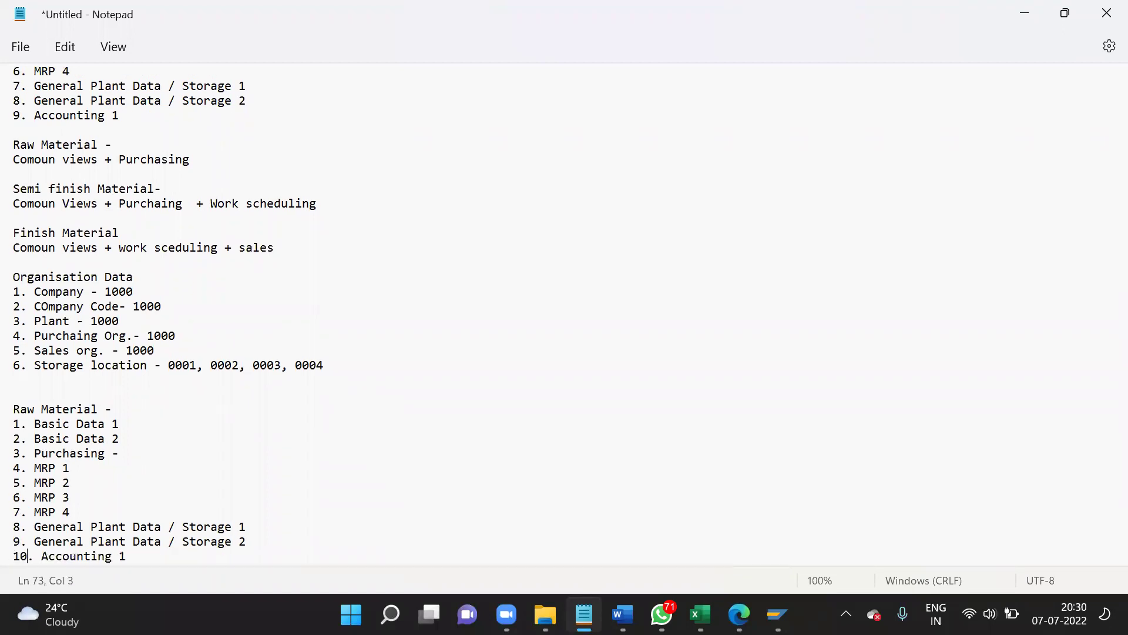
- Add the indented line "# Material Descreption" under Basic Data 1 and start another indented line below it
click(141, 418)
key(Return)
key(Tab)
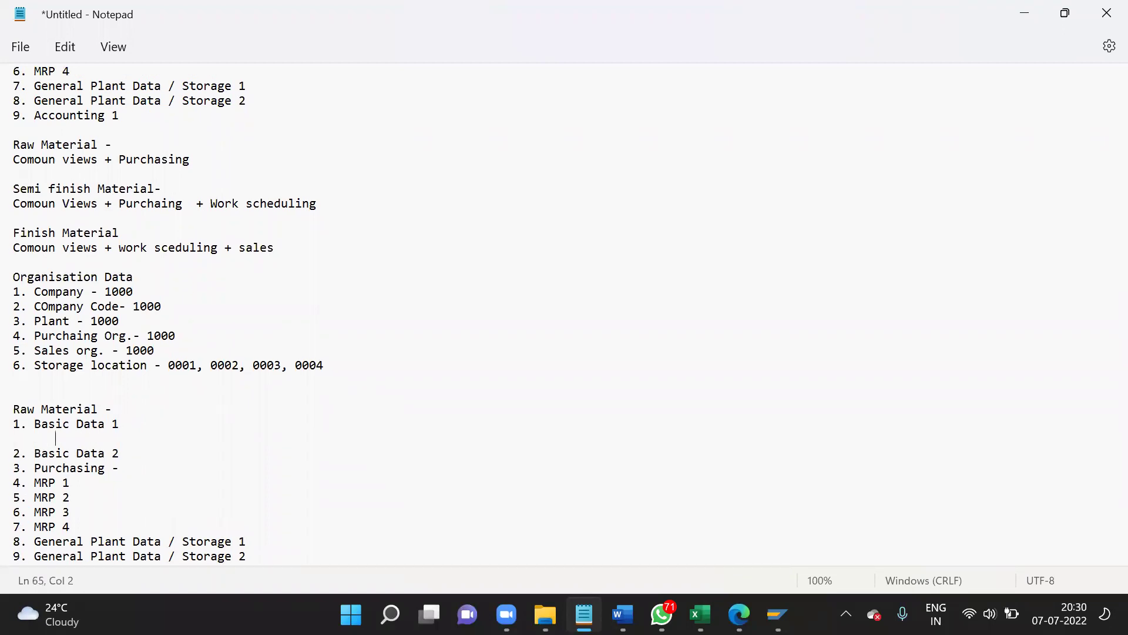
text(# Material Descreption)
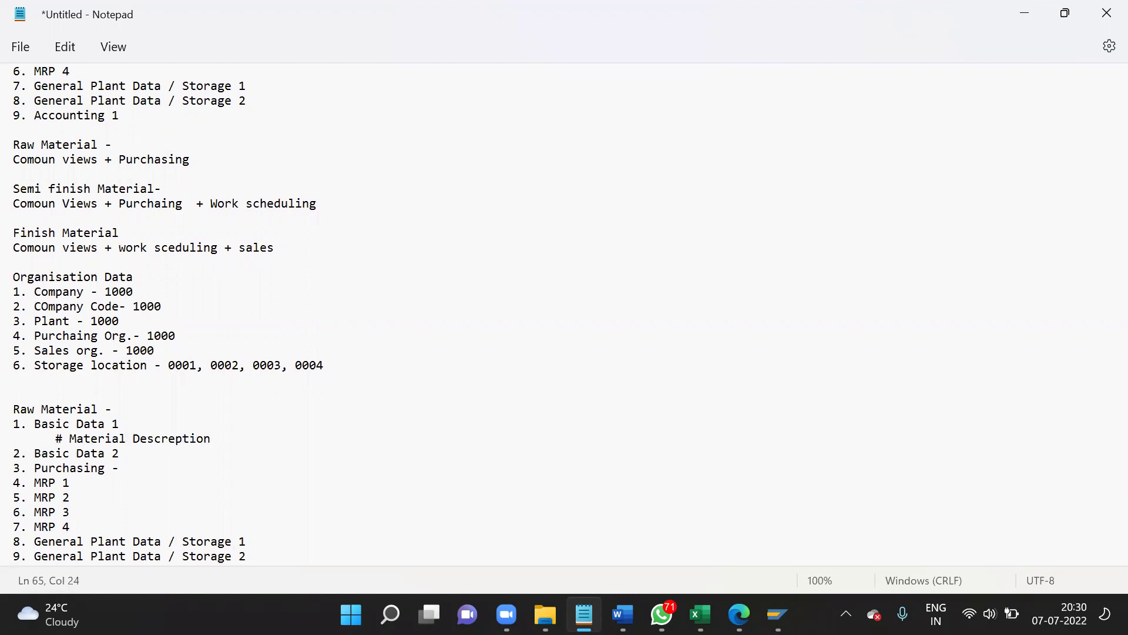
key(Return)
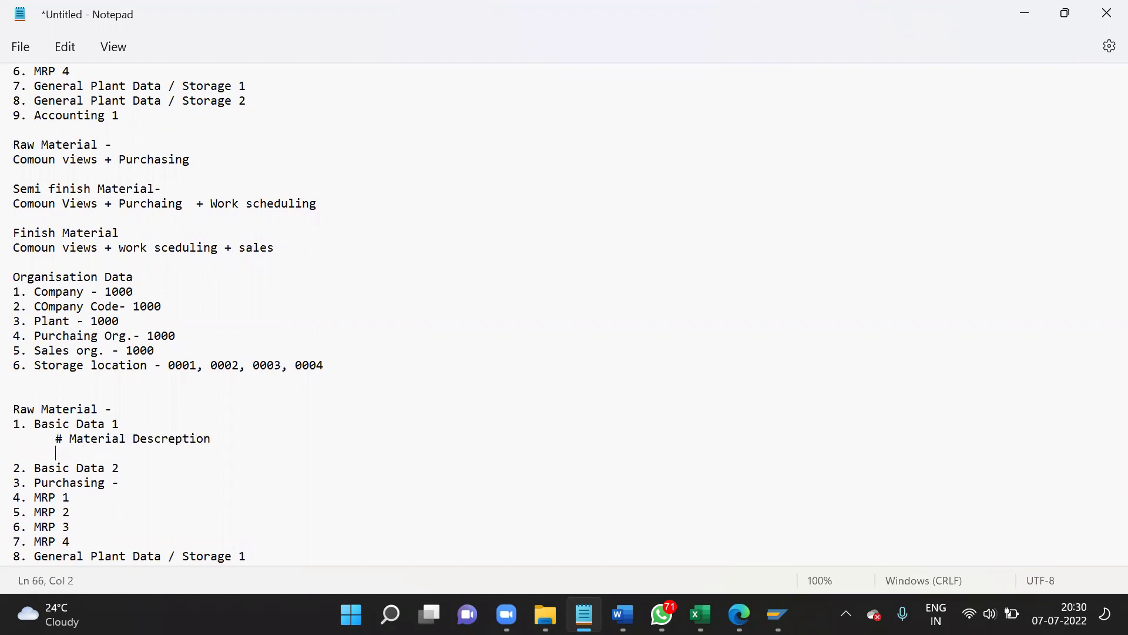
- Switch to SAP and enter "CAP (23273)" as the material description
key(alt+Tab)
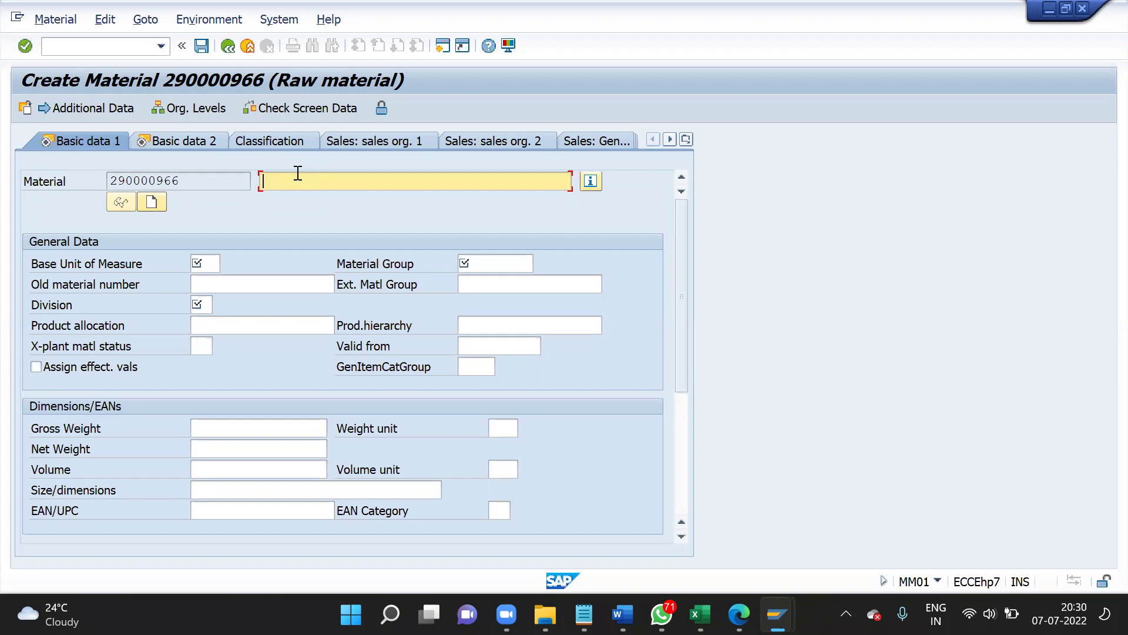
text(CAP)
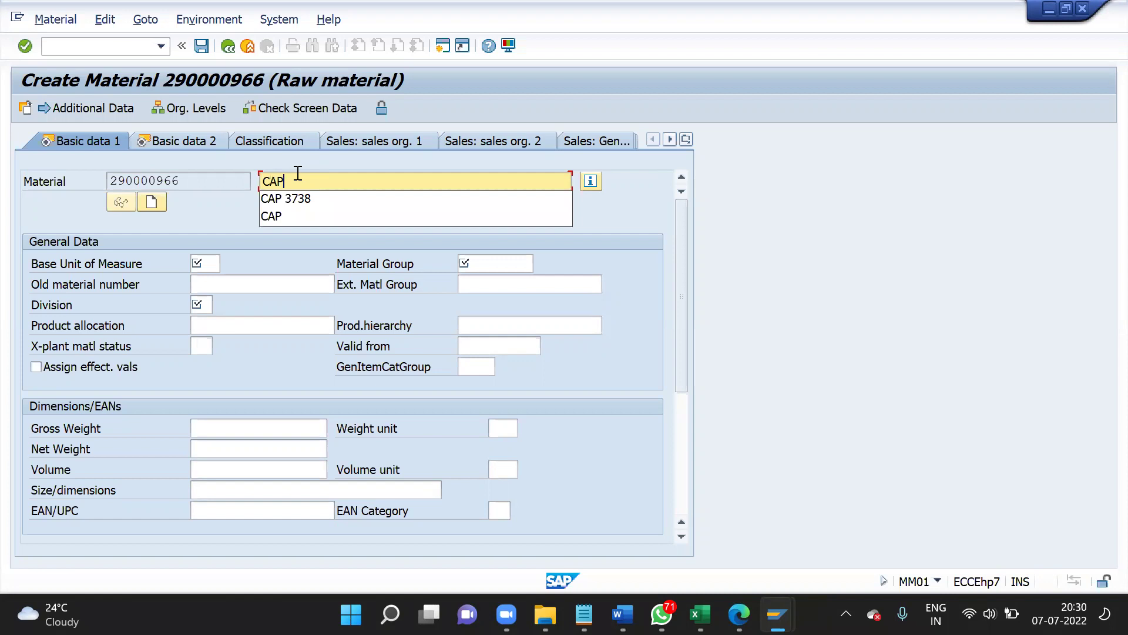
key(BackSpace)
text(()
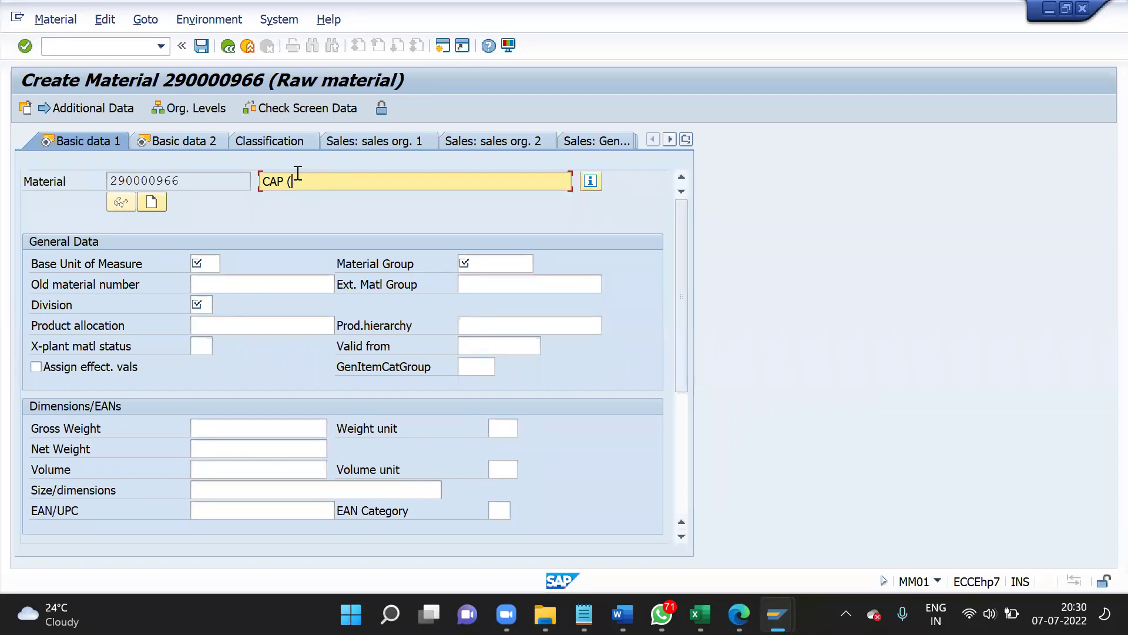
text(23273))
text(max 40)
key(BackSpace)
key(BackSpace)
key(BackSpace)
key(BackSpace)
key(BackSpace)
key(BackSpace)
key(BackSpace)
click(208, 260)
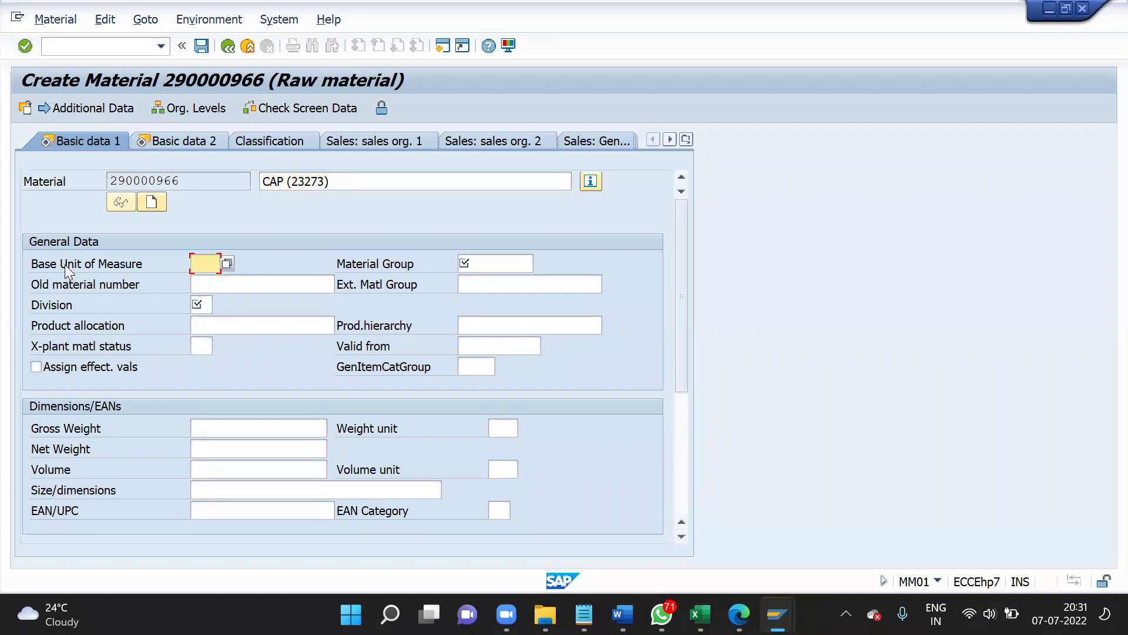
- Switch to Notepad, add "# Base Unit of Measure" under Basic Data 1, and start the next line with "#"
key(alt+Tab)
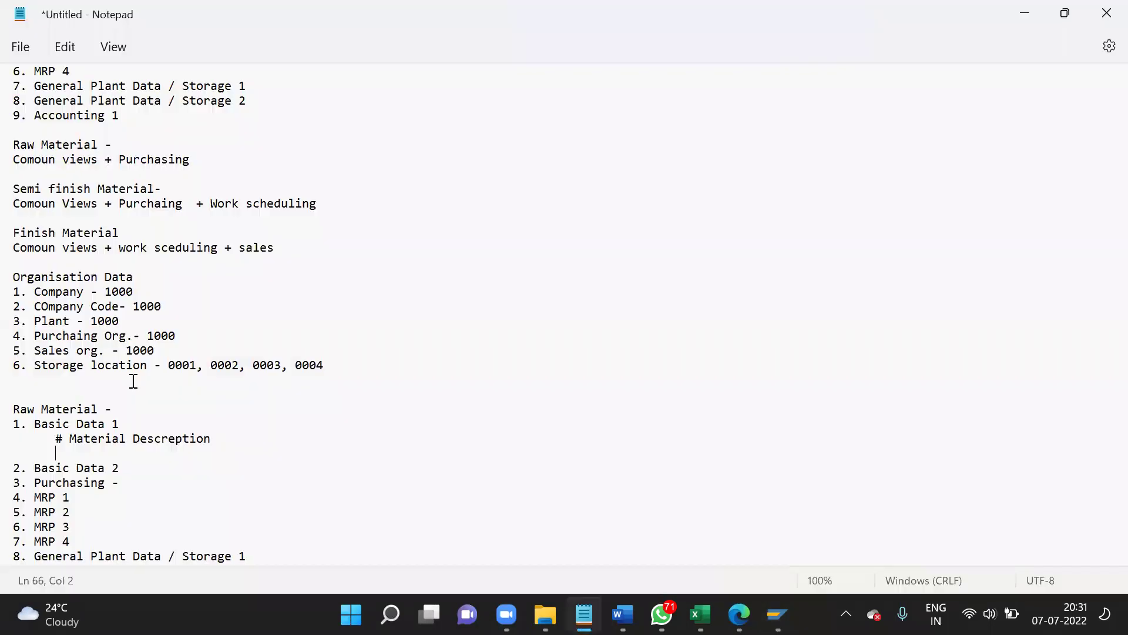
text(# Base Unit of Measure)
key(Return)
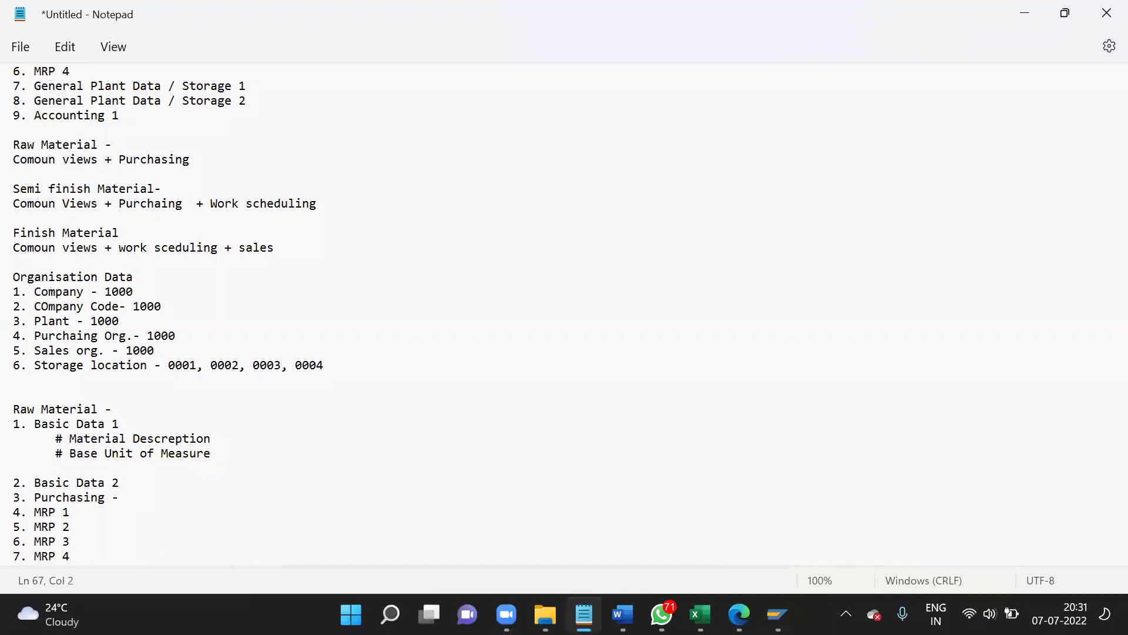
text(#)
- Switch back to SAP and set the base unit of measure to ea
key(alt+Tab)
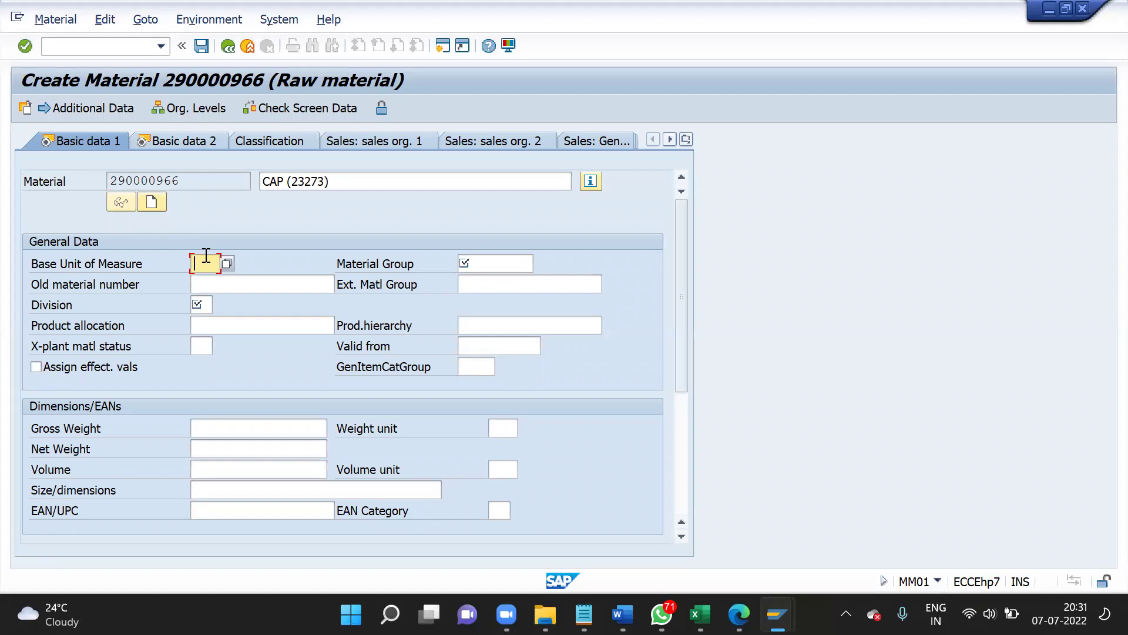
click(206, 255)
key(Down)
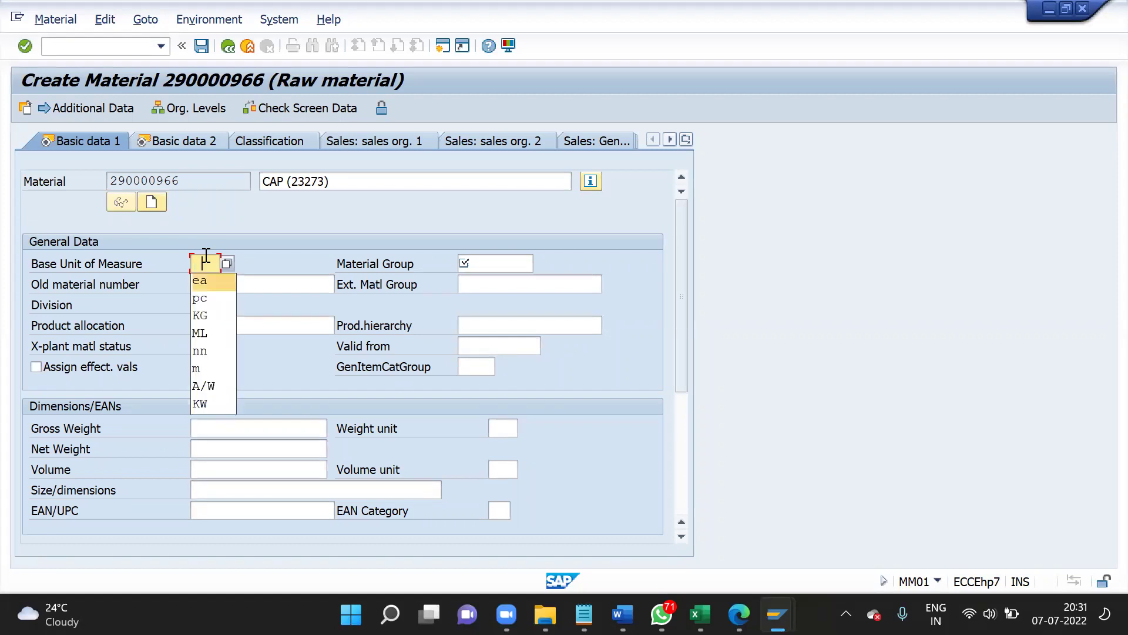
key(Down)
key(Up)
key(Down)
key(Up)
key(Return)
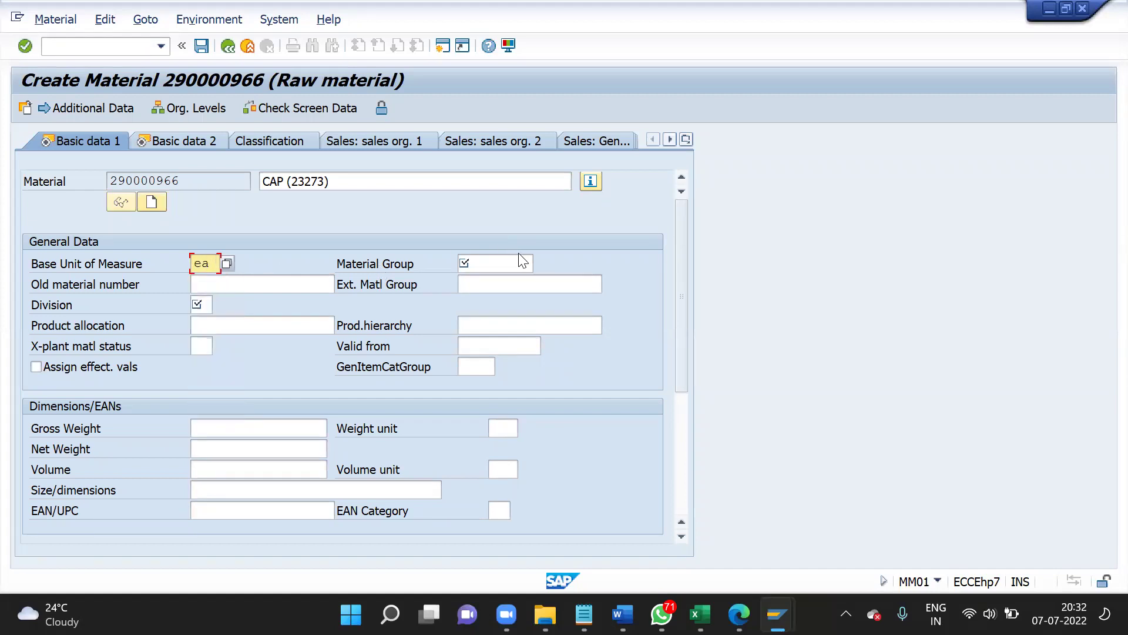
- Switch to Notepad, complete the third Basic Data 1 entry as "# Material Group", and start a new line
click(514, 267)
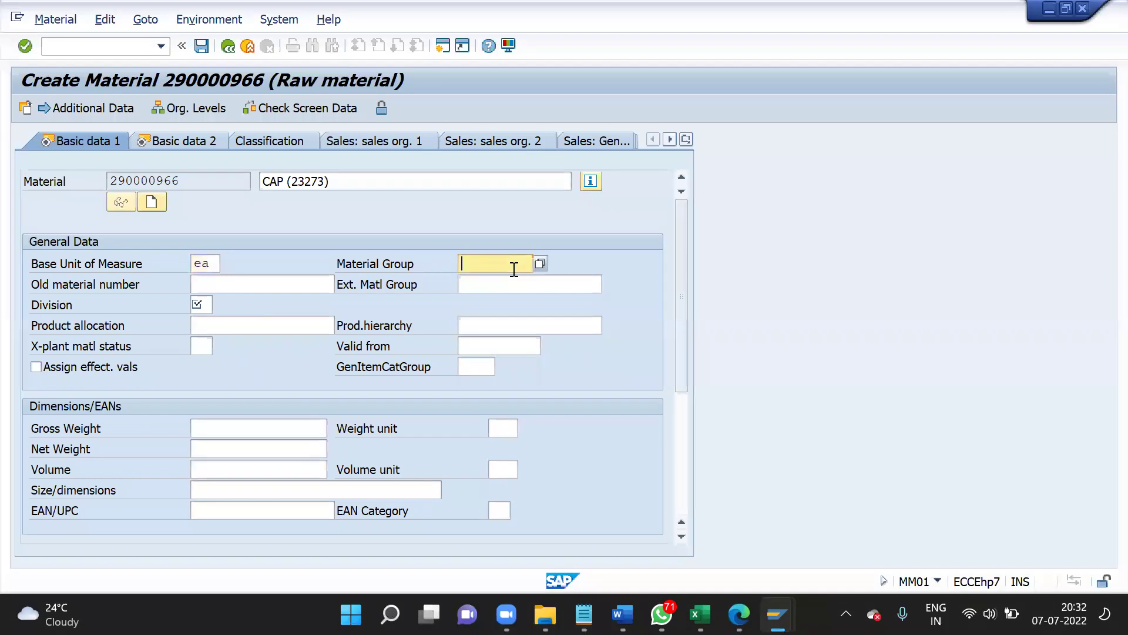
key(alt+Tab)
text(Material Group)
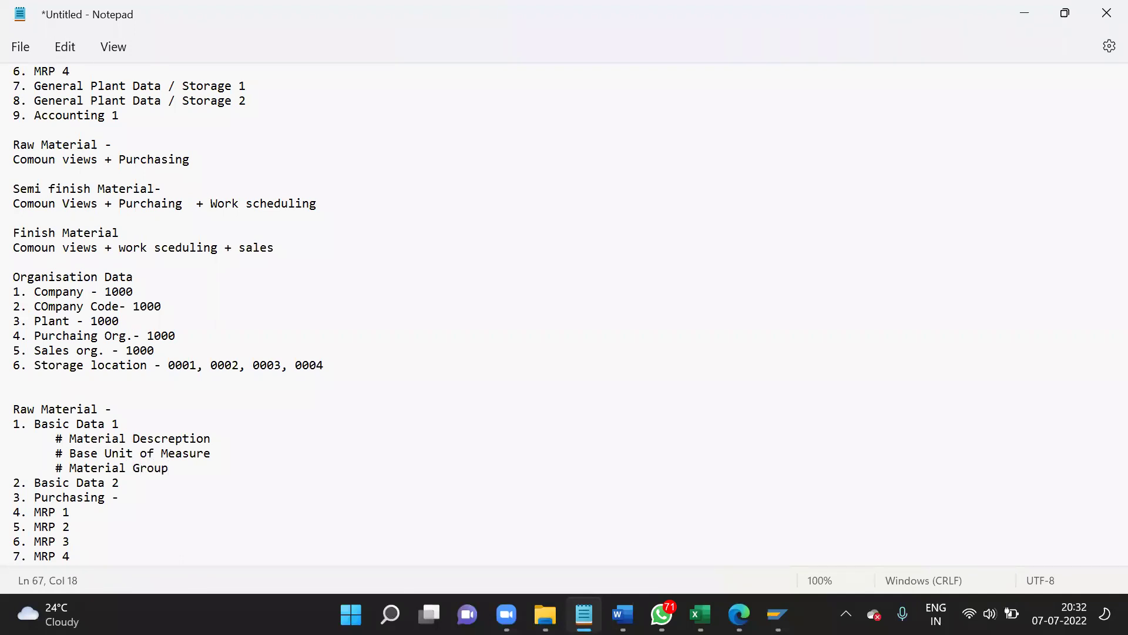
key(Return)
- Switch back to SAP, browse the available material groups, and assign group 00107 (Miscelleanous) to the material
key(alt+Tab)
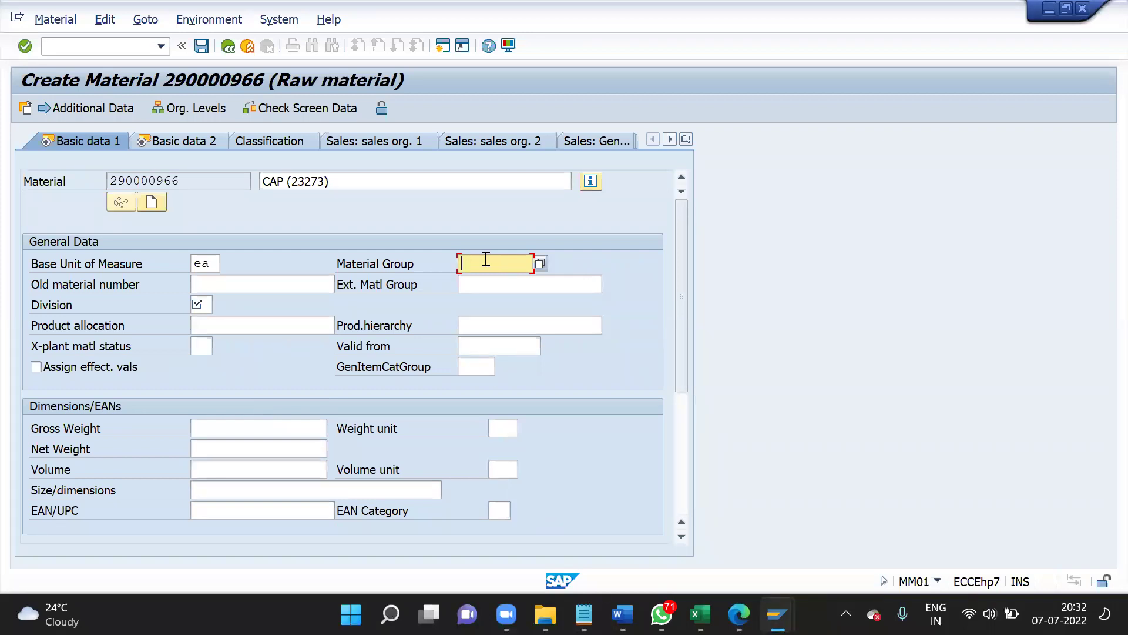
click(540, 263)
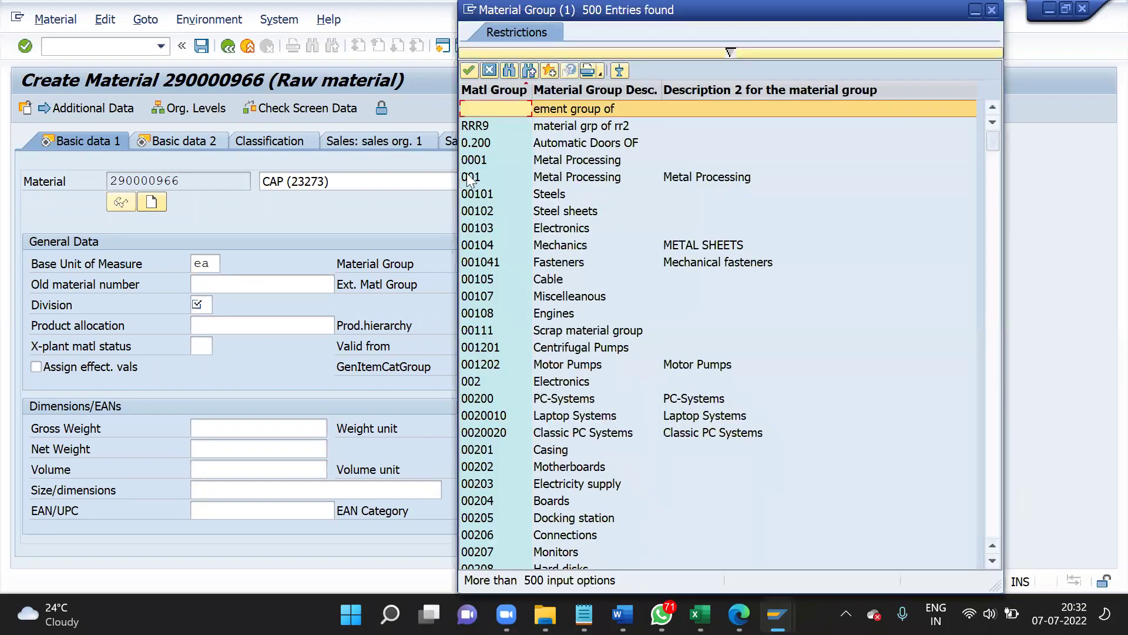
click(514, 201)
scroll(514, 201, down, 20)
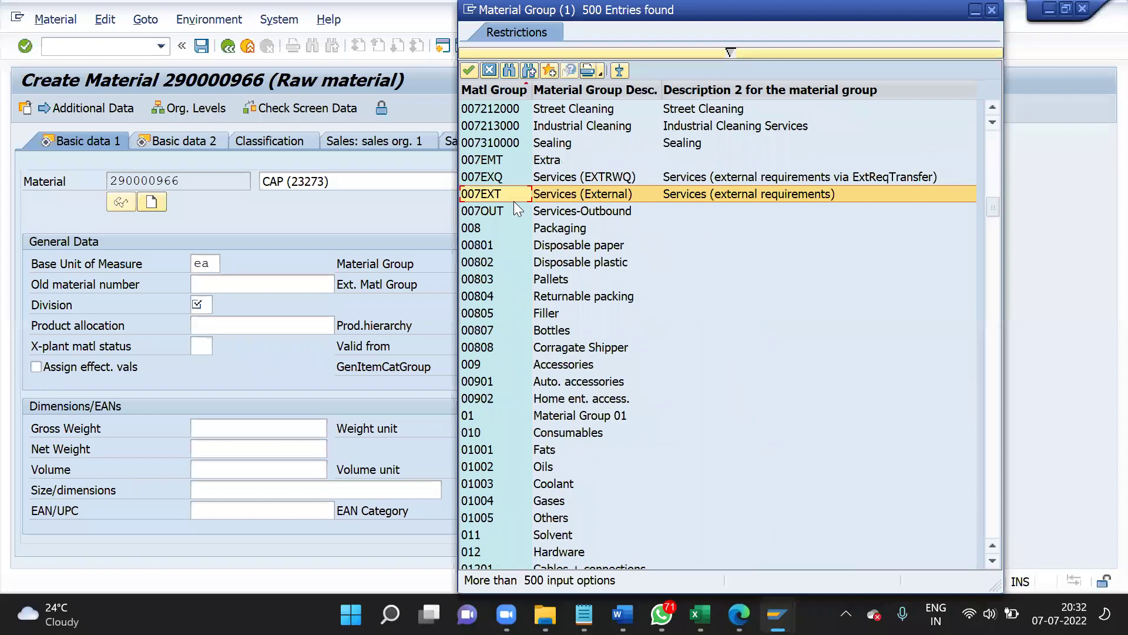
scroll(514, 201, up, 15)
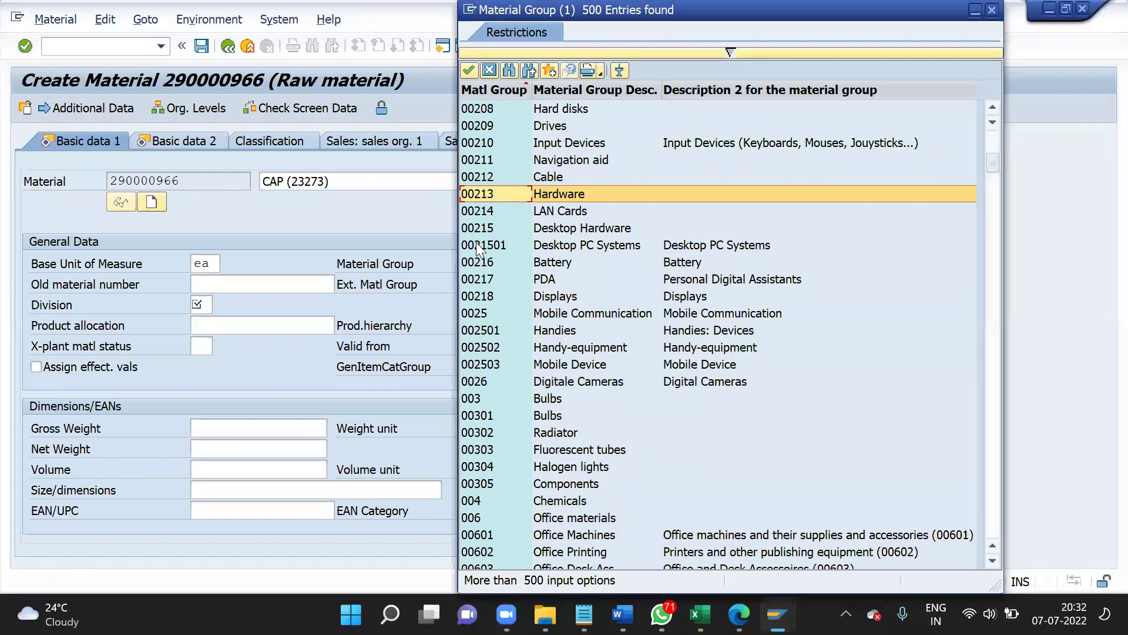
scroll(478, 249, up, 10)
key(Down)
key(Down)
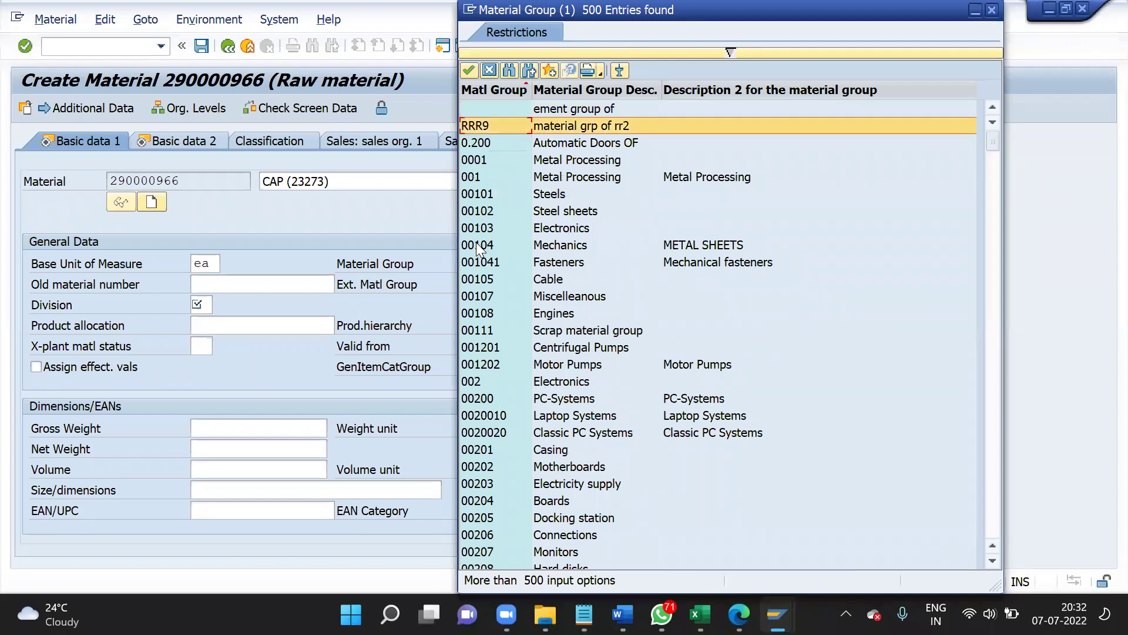
key(Down)
key(Down)
key(Down)
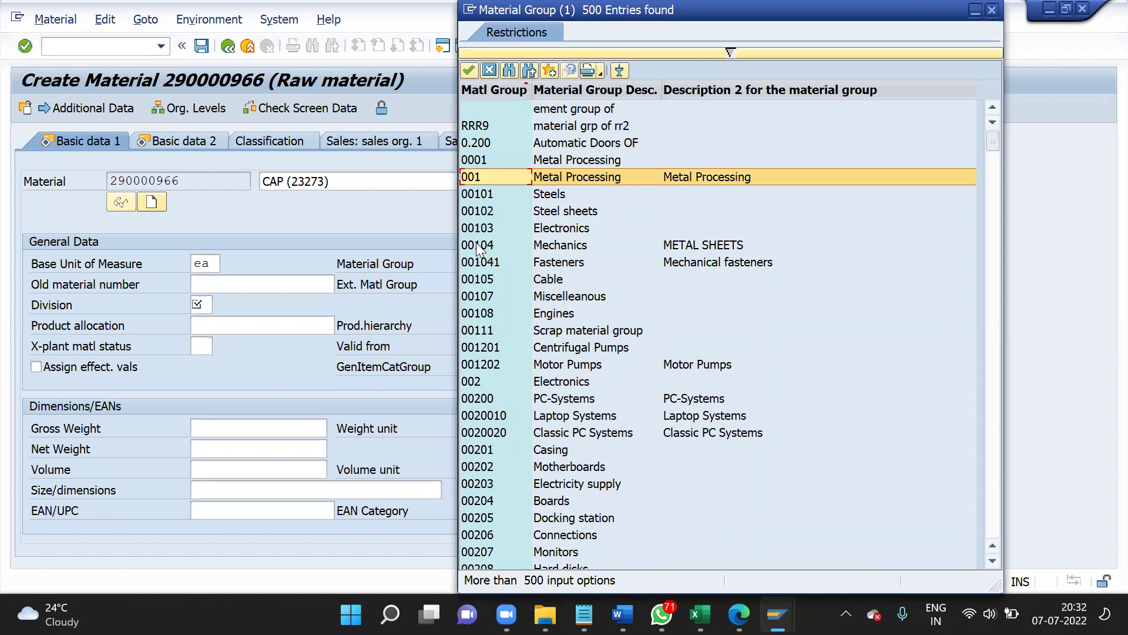
key(Down)
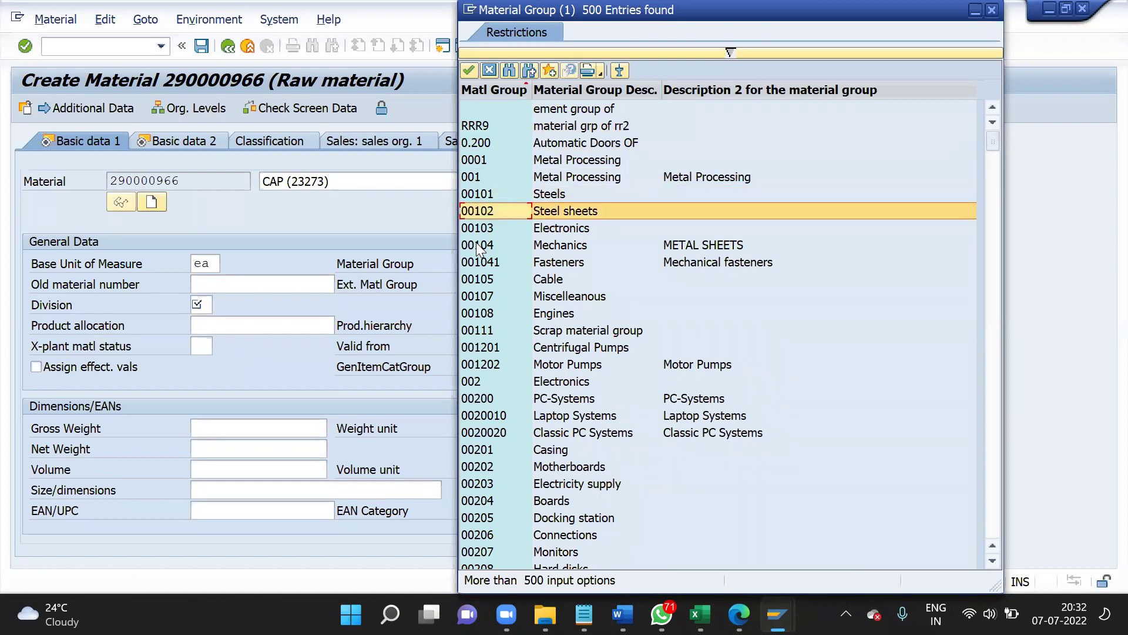
key(Down)
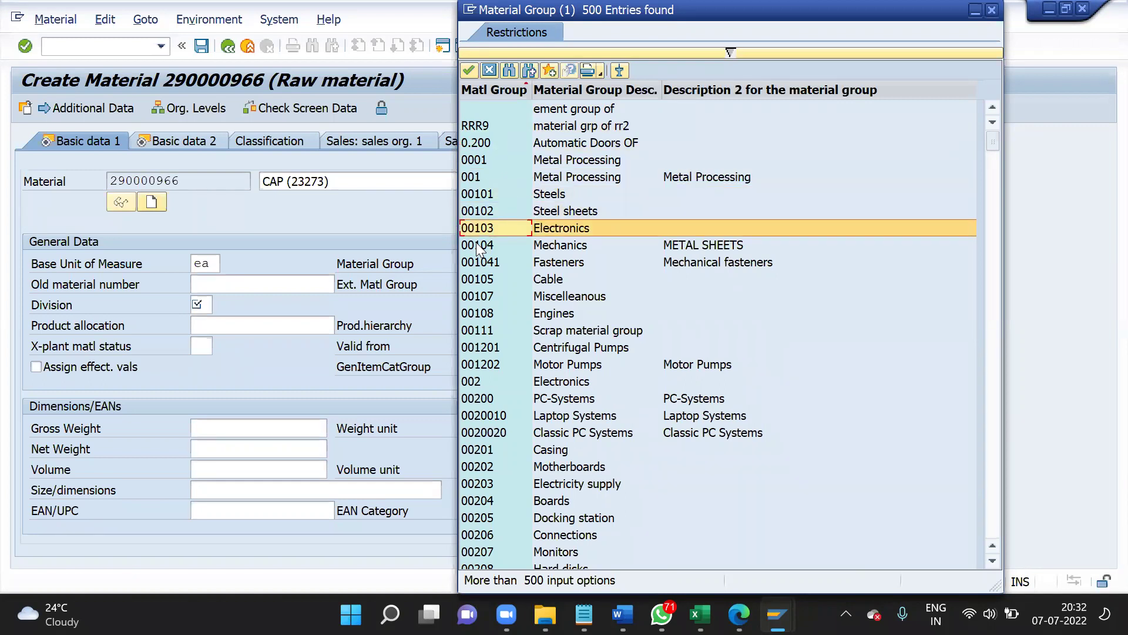
key(Down)
key(Down)
key(Down)
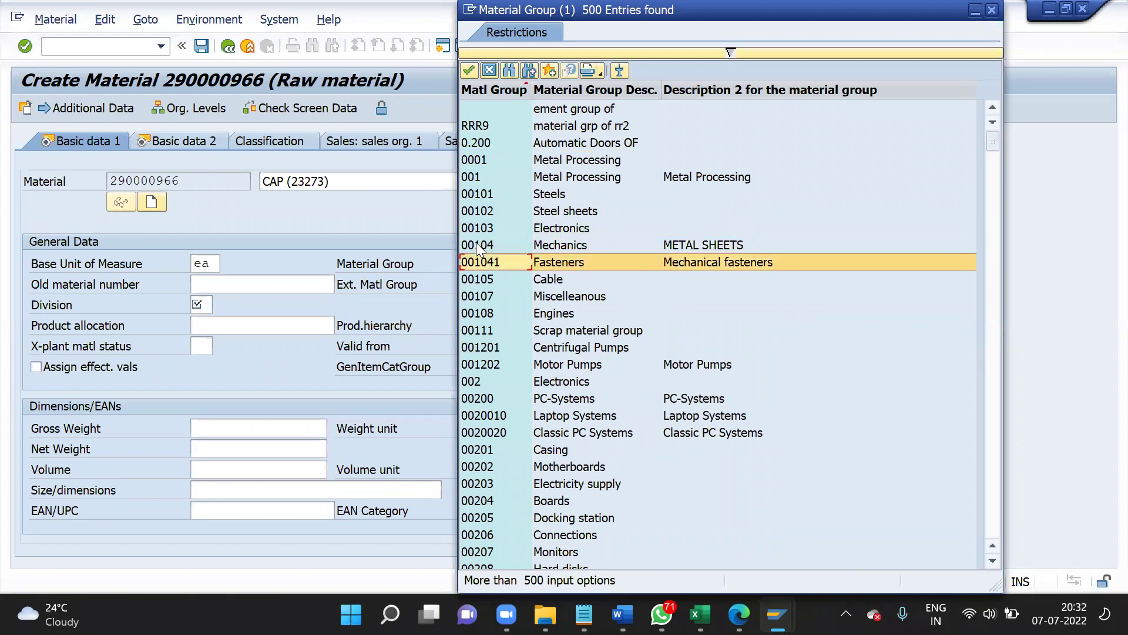
key(Down)
key(Down)
key(Down)
key(Down)
key(Down)
key(Down)
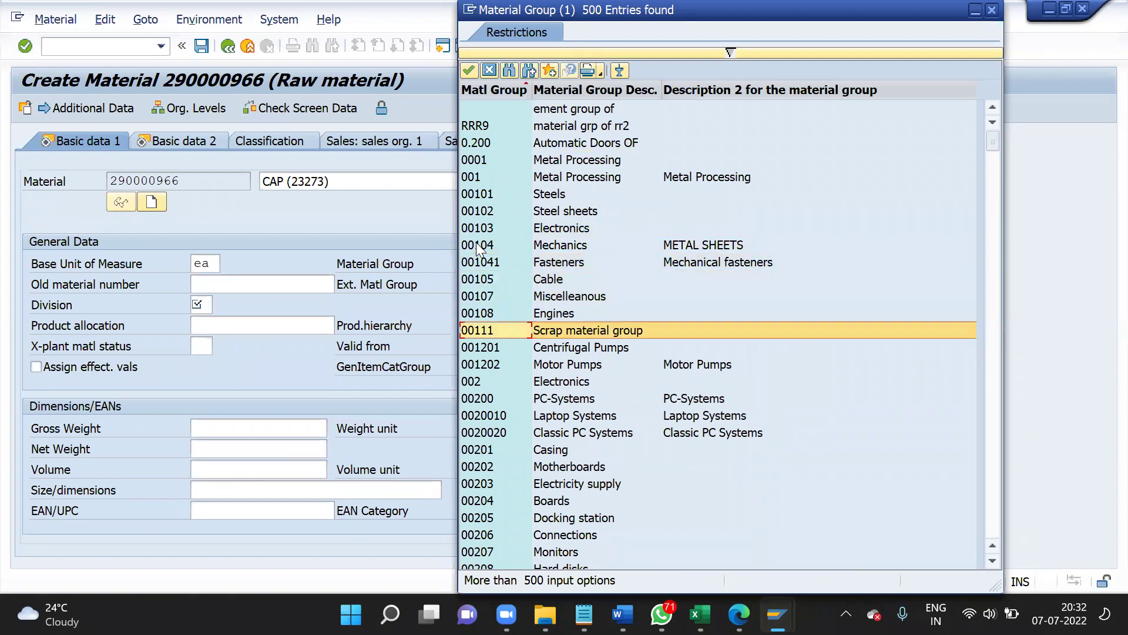
key(Up)
key(Up)
key(Up)
key(Up)
key(Up)
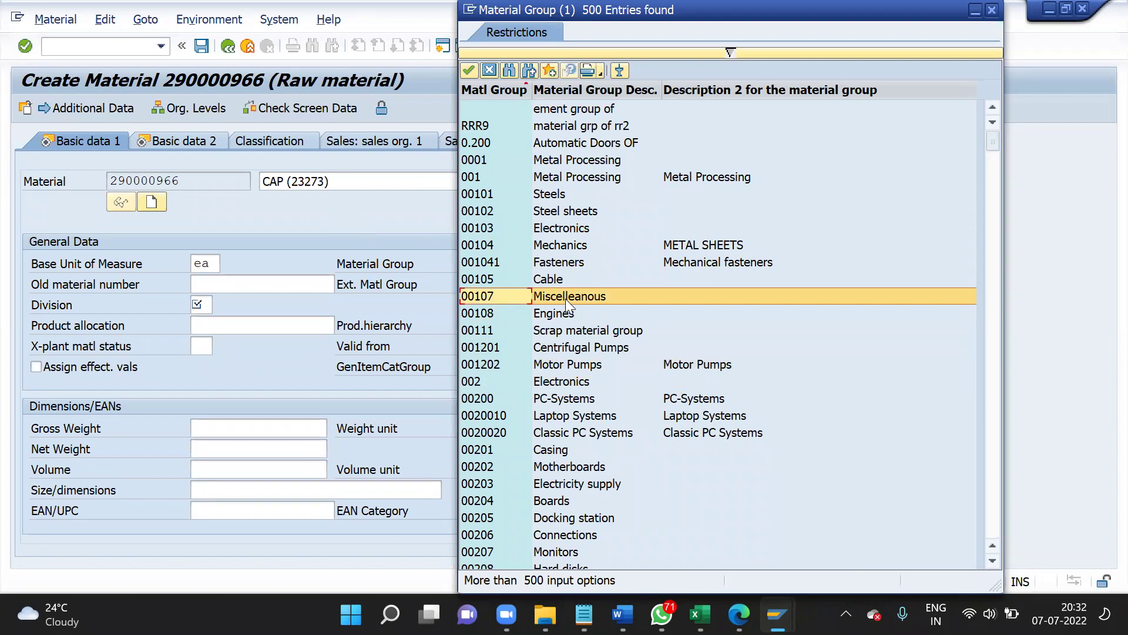
double_click(507, 295)
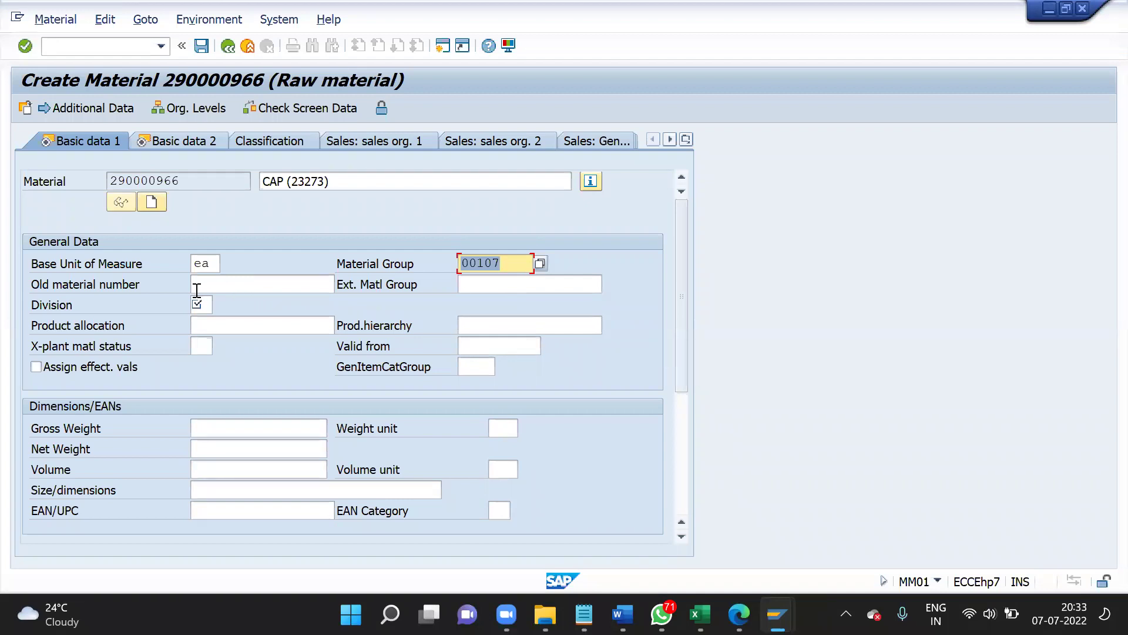
- Set the material's division to 00 (Cross-division) from the list of available divisions
click(209, 304)
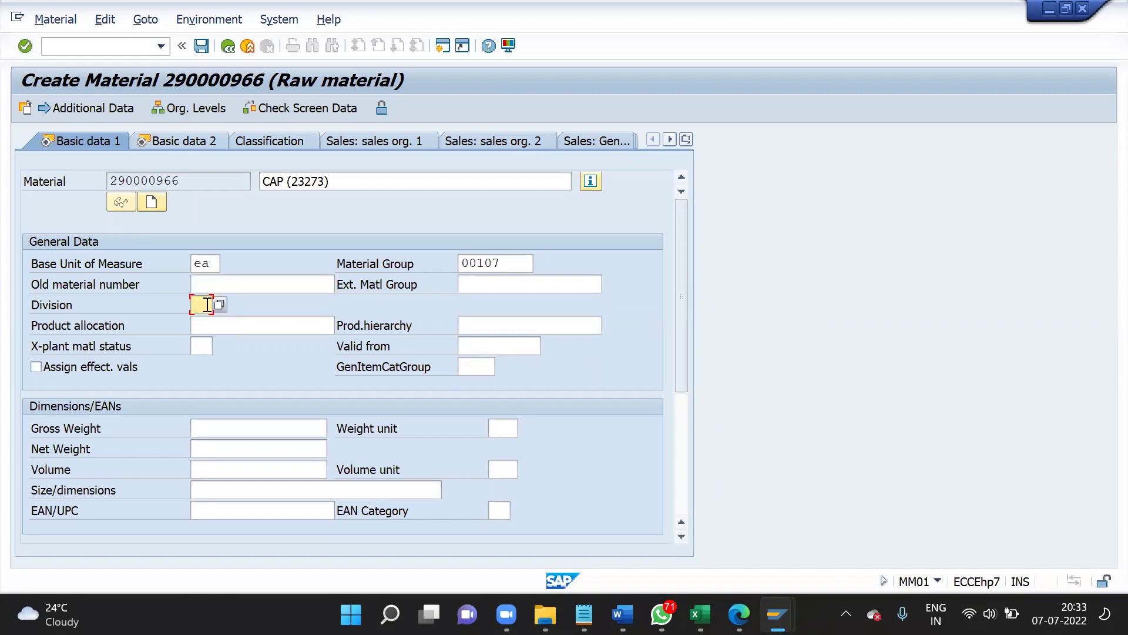
click(219, 325)
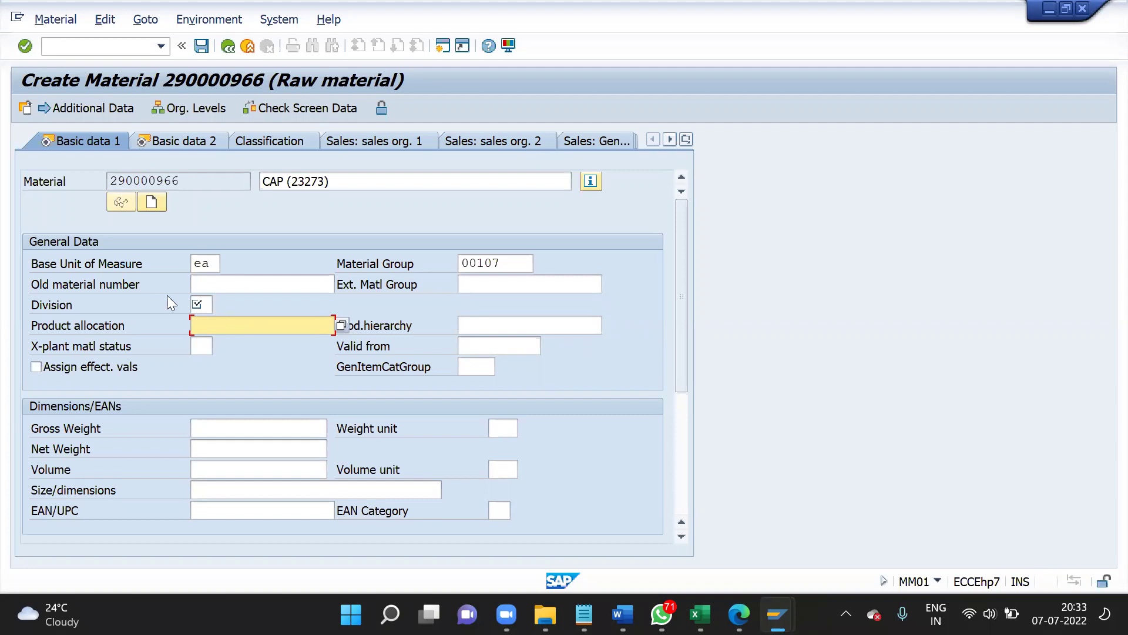
click(207, 303)
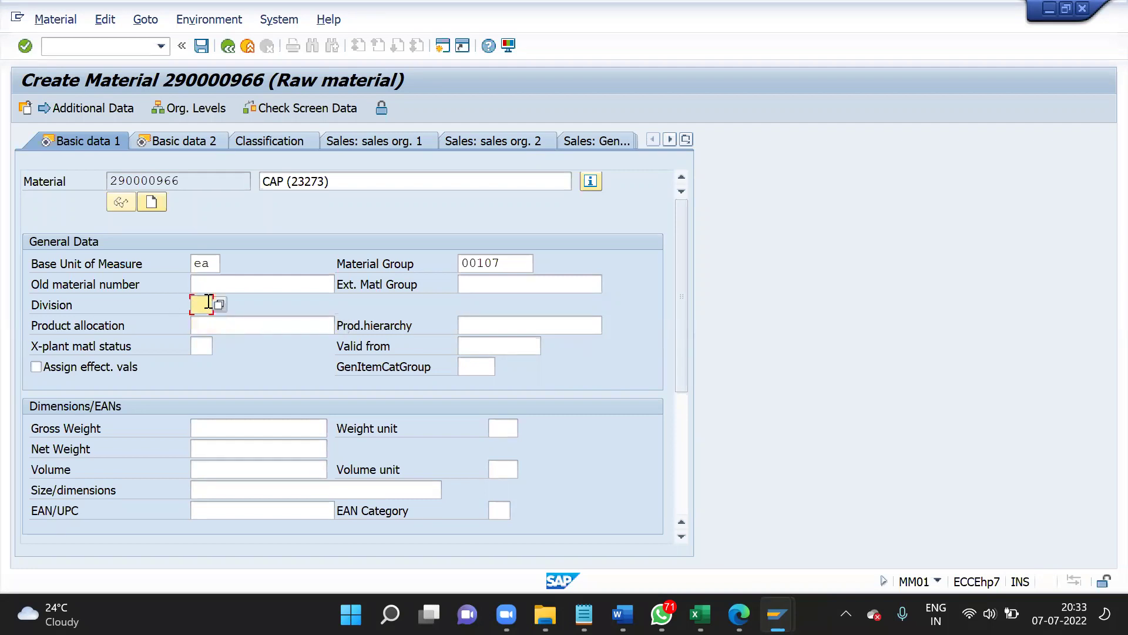
click(219, 303)
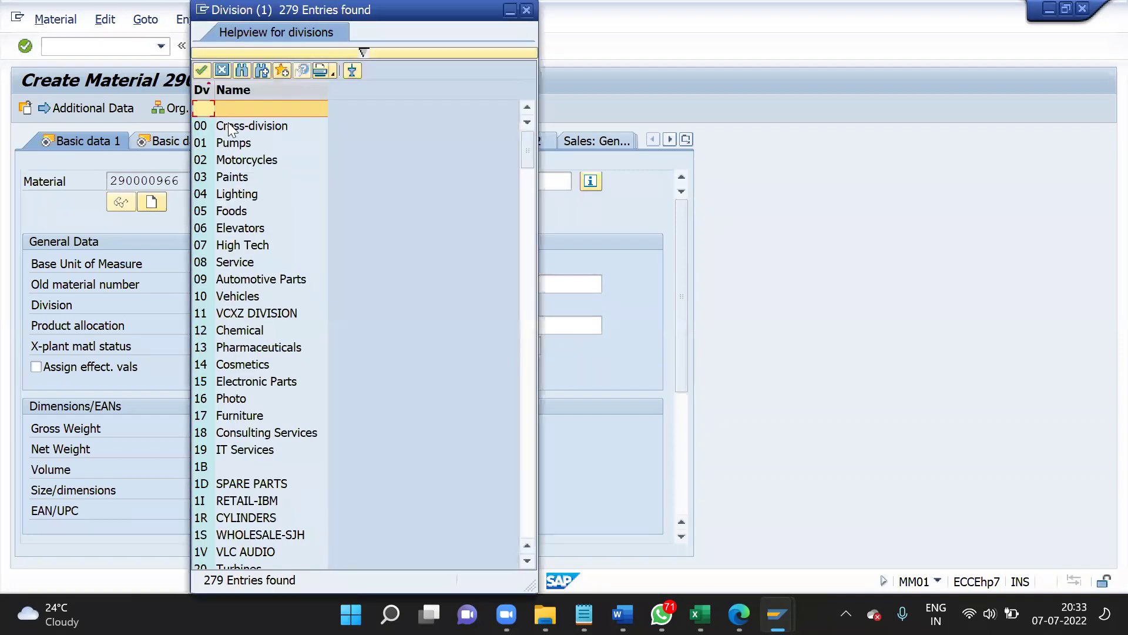
double_click(228, 120)
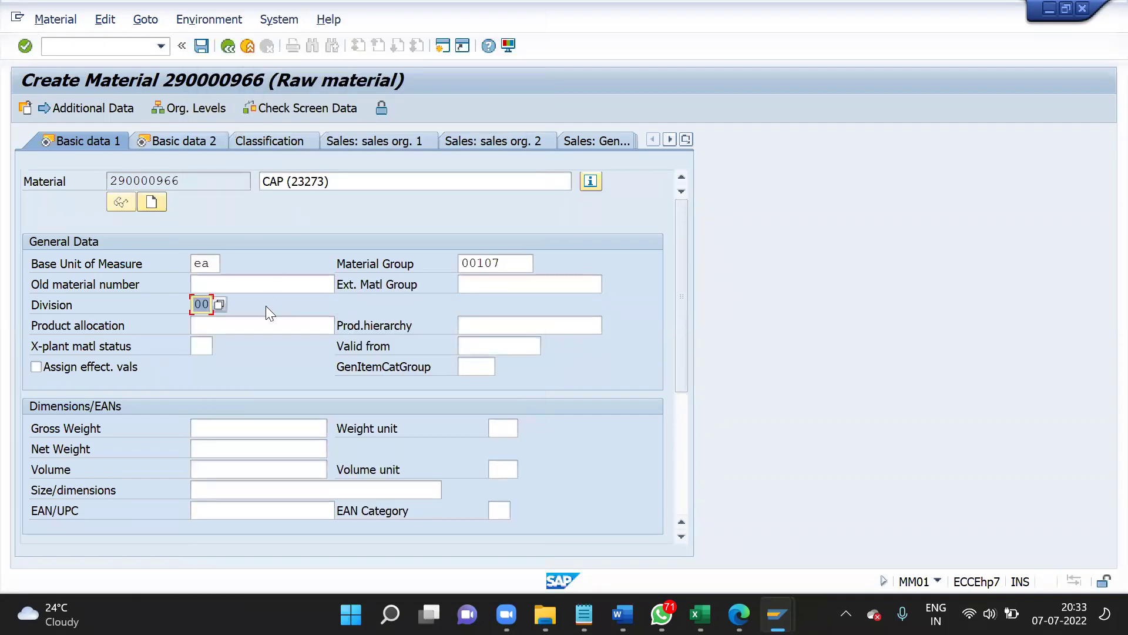
click(245, 322)
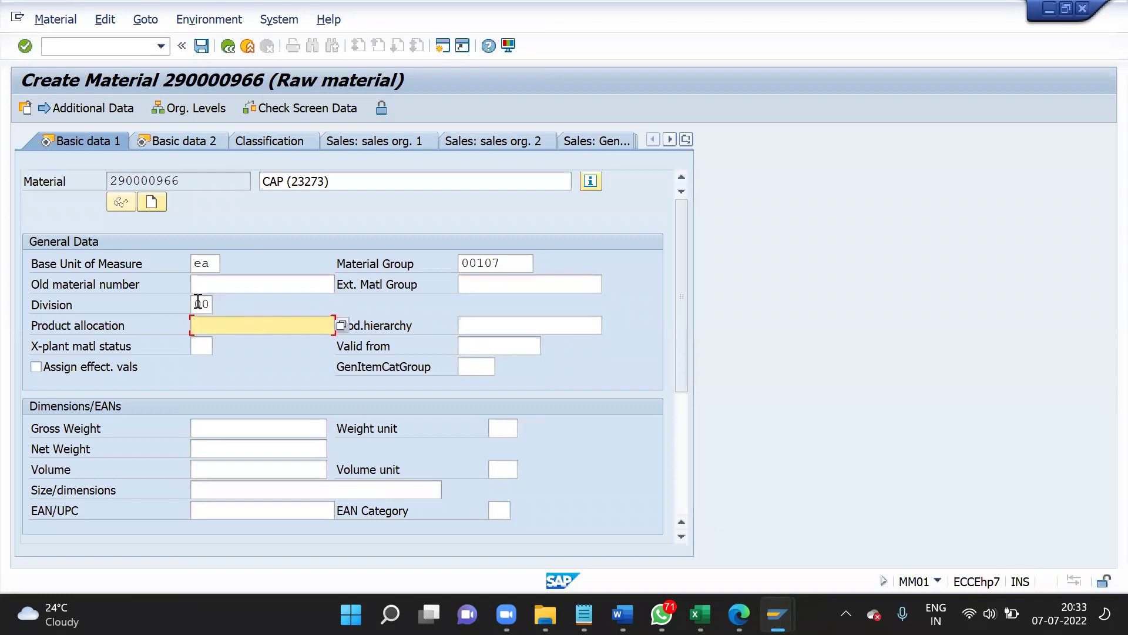
- Review the description, base unit of measure and material group in Basic Data 1, and continue to Basic Data 2
click(291, 181)
click(215, 263)
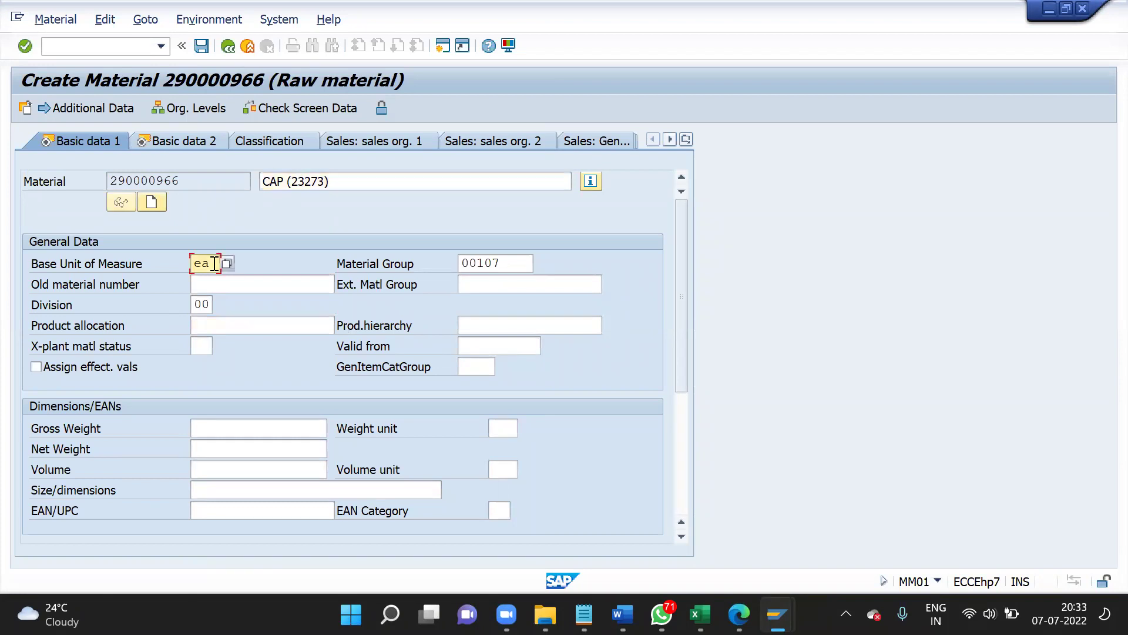
click(484, 263)
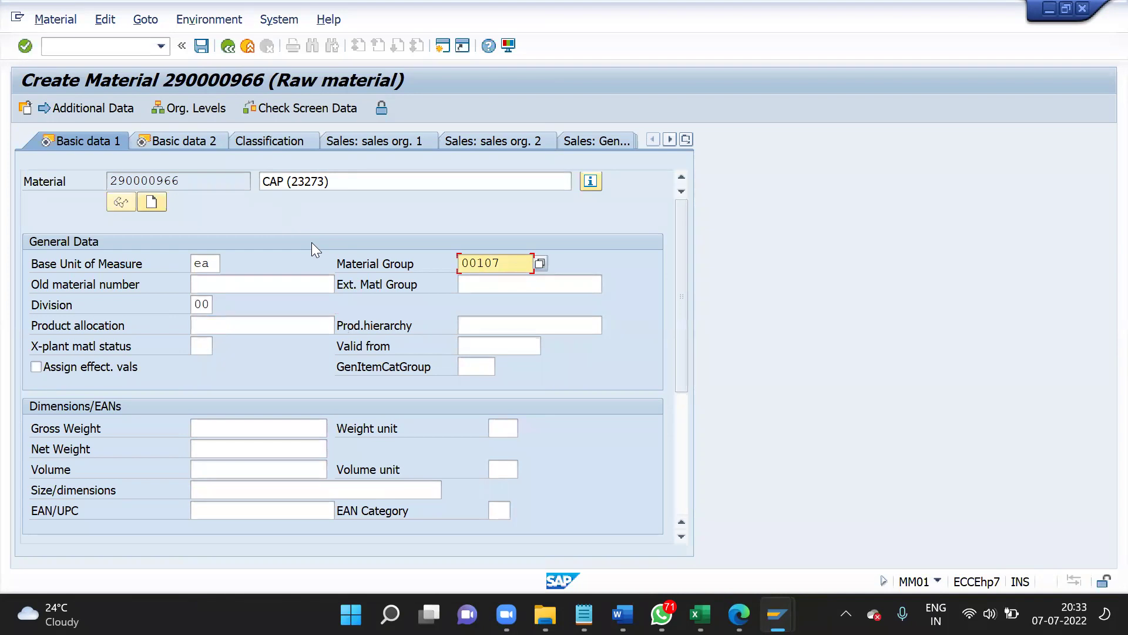
click(23, 47)
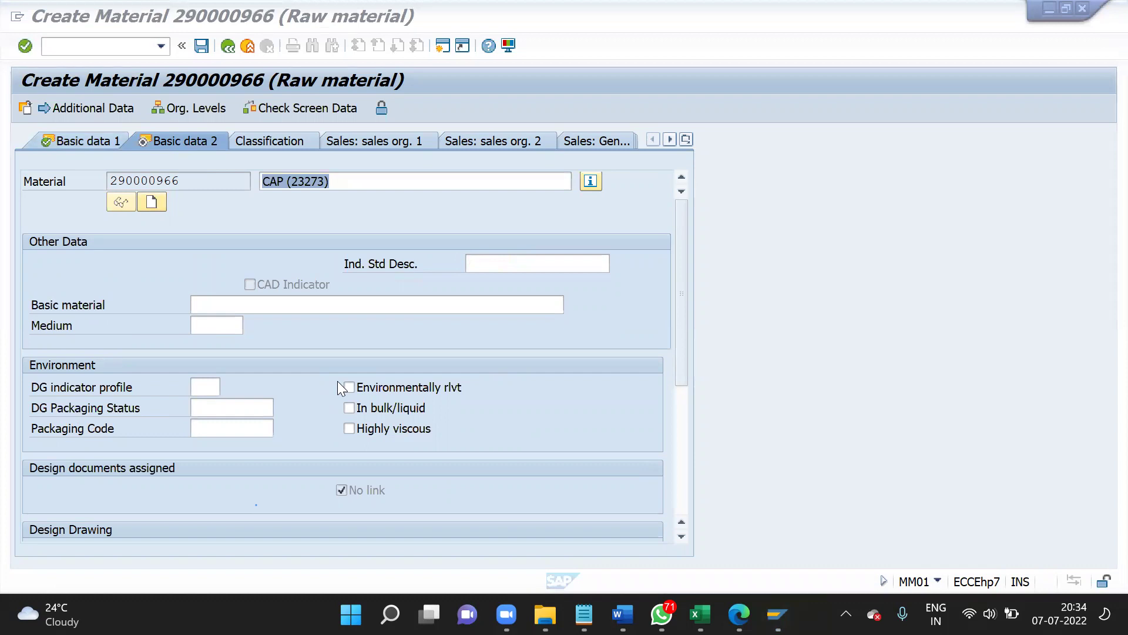
- Switch to Notepad, mark the Basic Data 2 entry as "- Blank", and add an empty line before the Purchasing entry
key(super+Tab)
key(Escape)
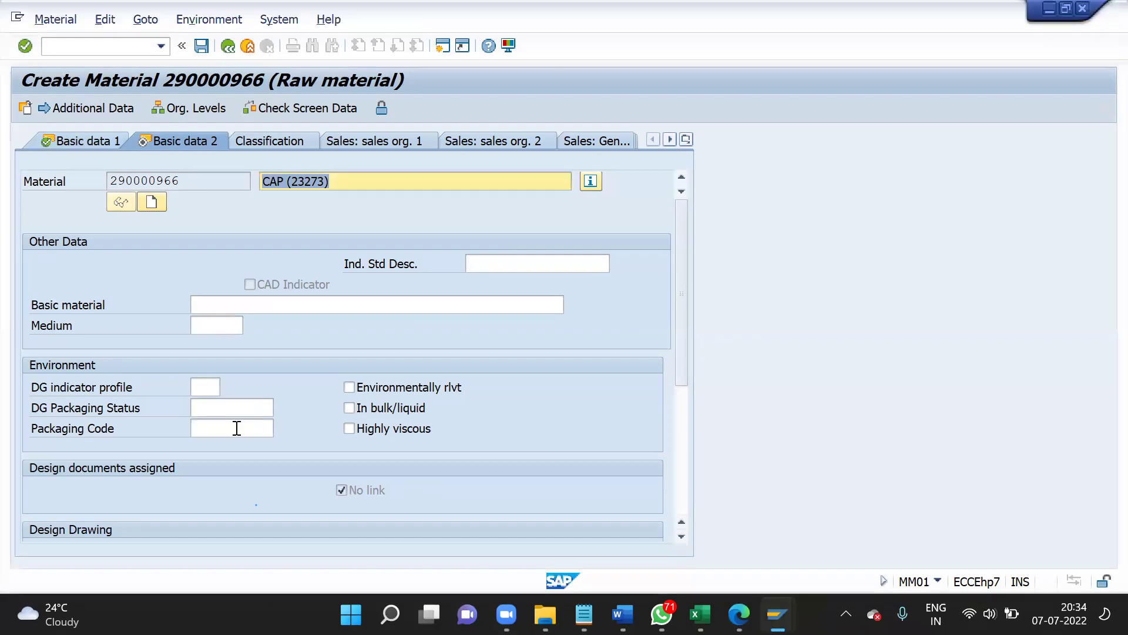
key(super+Tab)
click(346, 112)
click(160, 497)
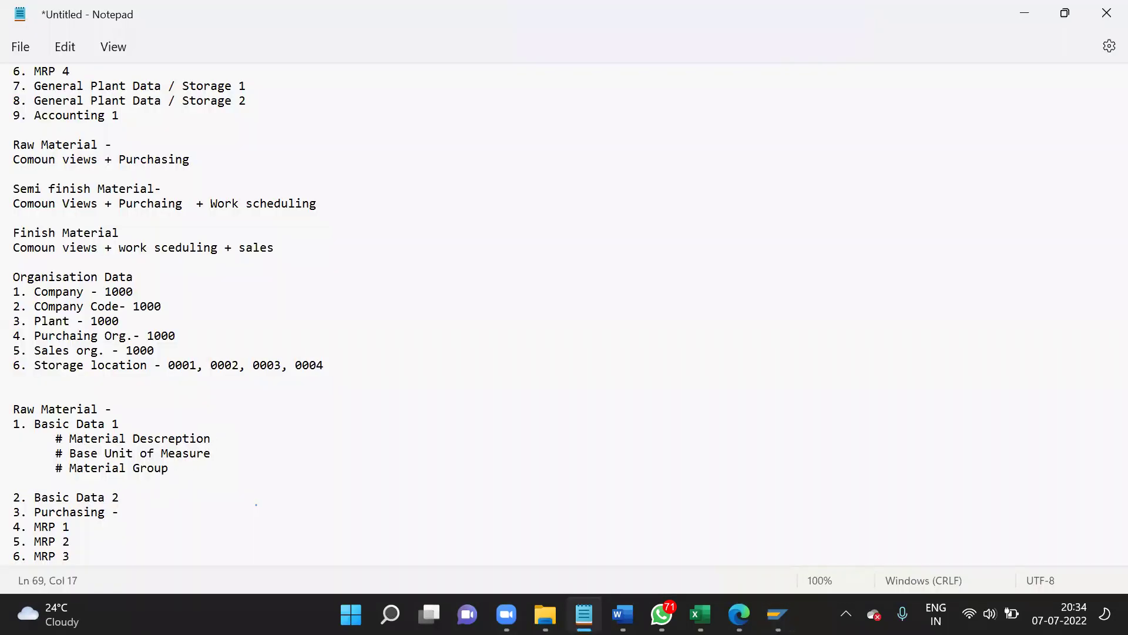
text(Blank)
key(Return)
click(14, 541)
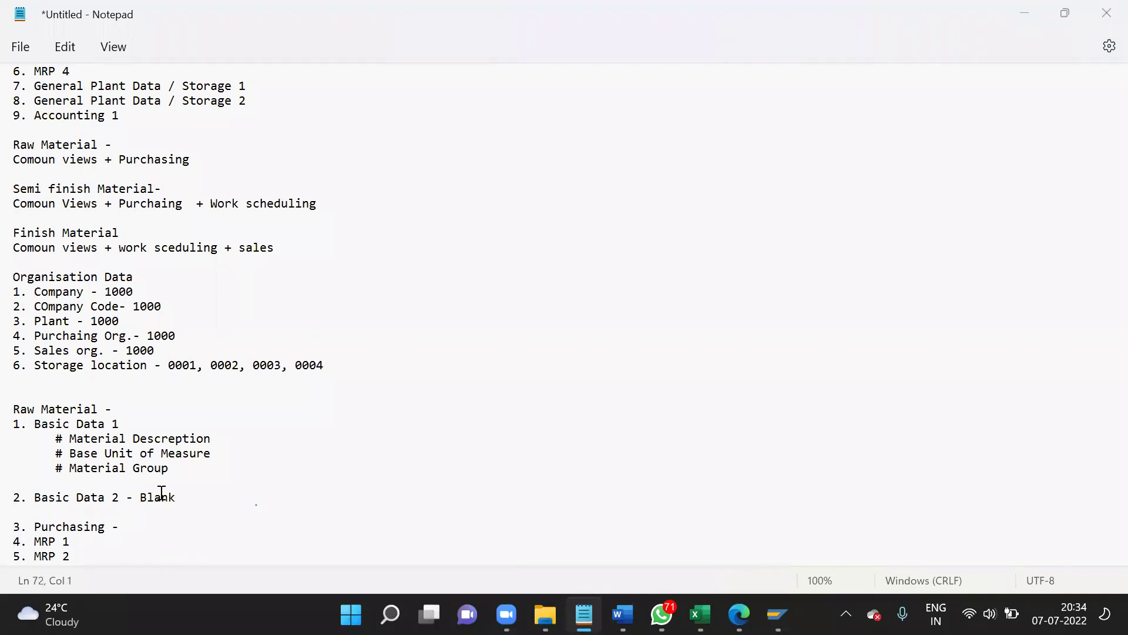
- Switch back to SAP, continue to the Purchasing view, and copy the "Purchasing Group" field label
key(alt+Tab)
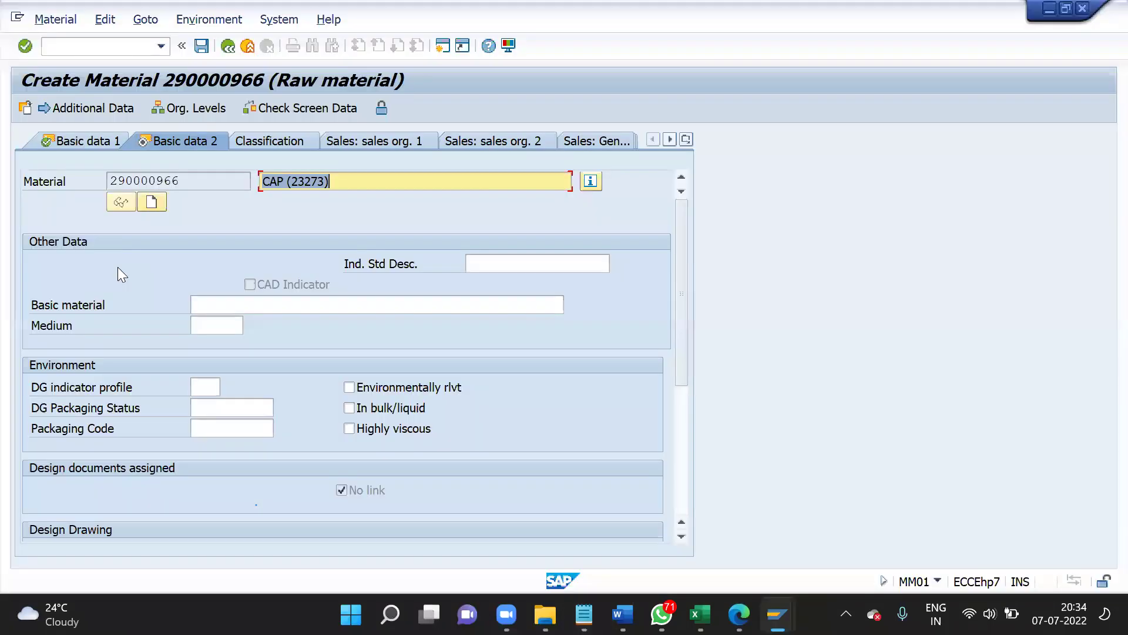
click(24, 48)
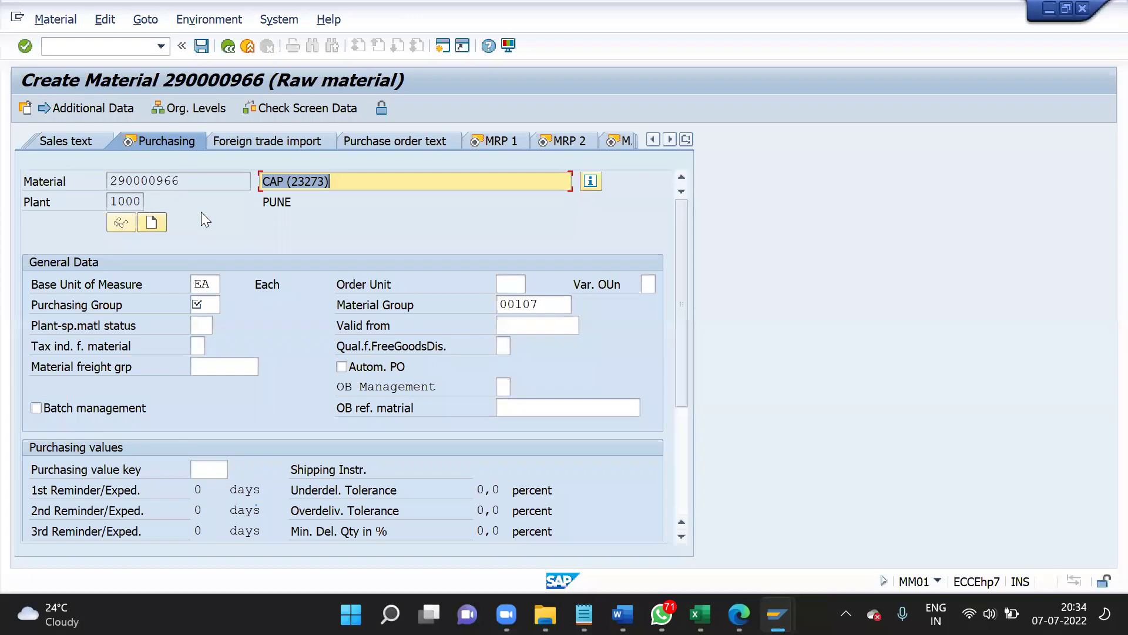
click(77, 305)
key(ctrl+y)
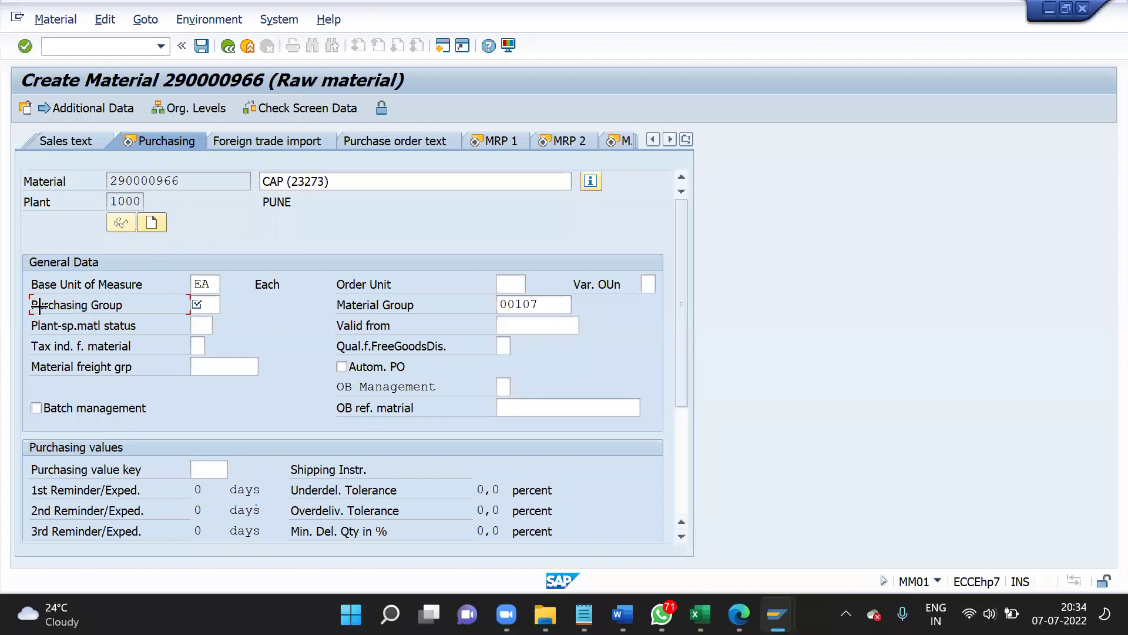
drag(32, 304, 125, 307)
key(ctrl+c)
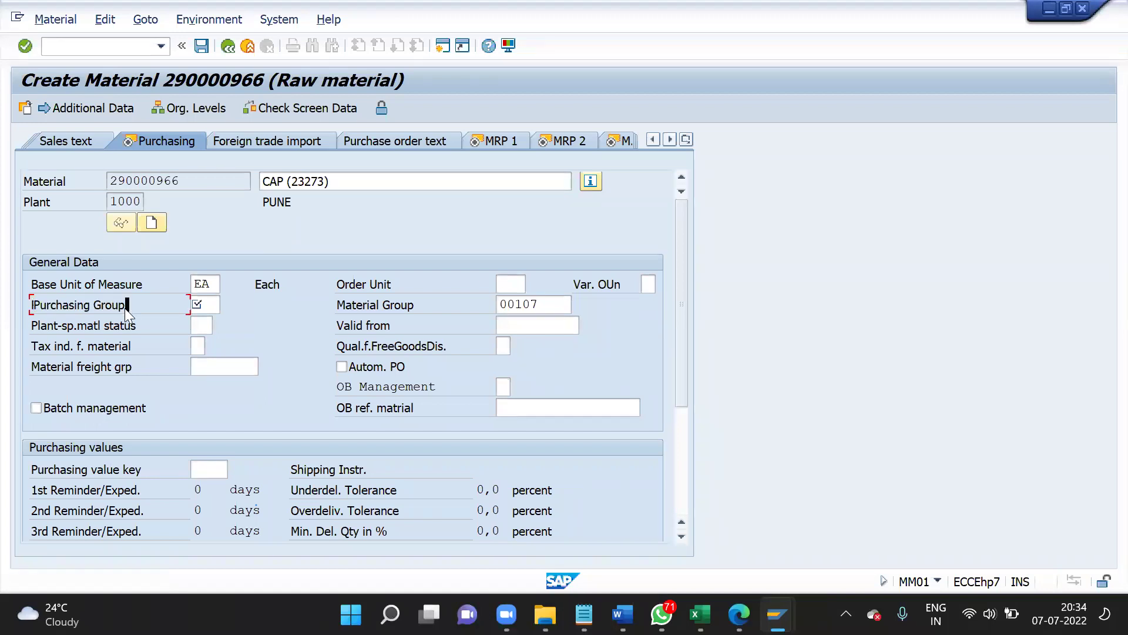
- Switch to Notepad and add the indented line "# Purchasing Group- Name of buyer" under Purchasing, followed by an empty line
key(alt+Tab)
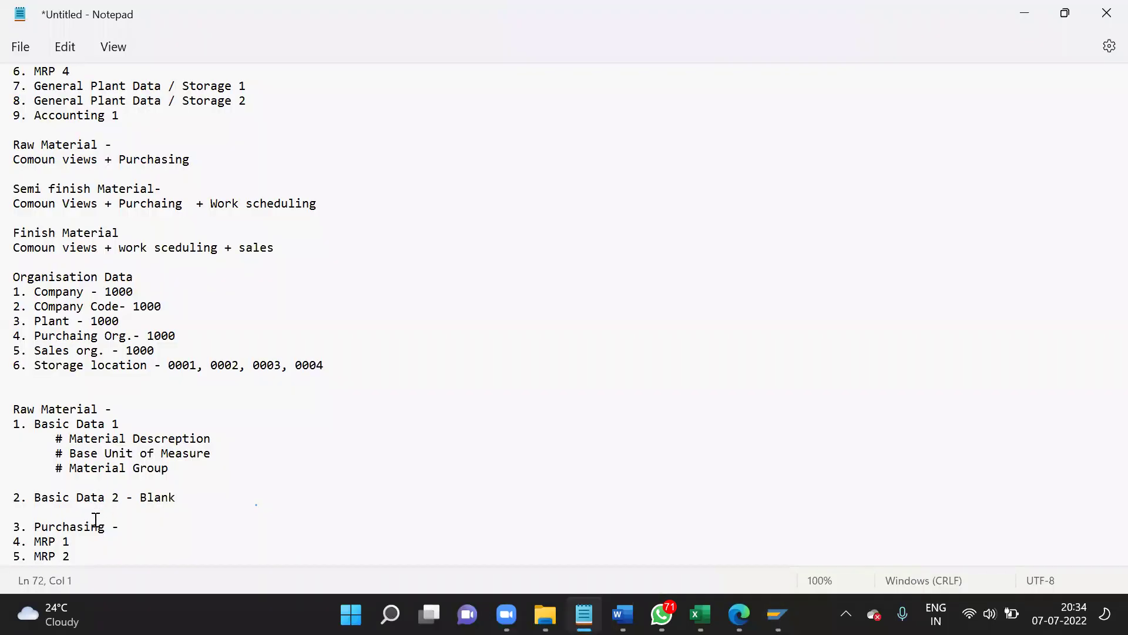
click(136, 523)
key(Return)
key(Tab)
text(#)
key(ctrl+v)
text(- Name of buyer)
key(Return)
scroll(564, 314, down, 1)
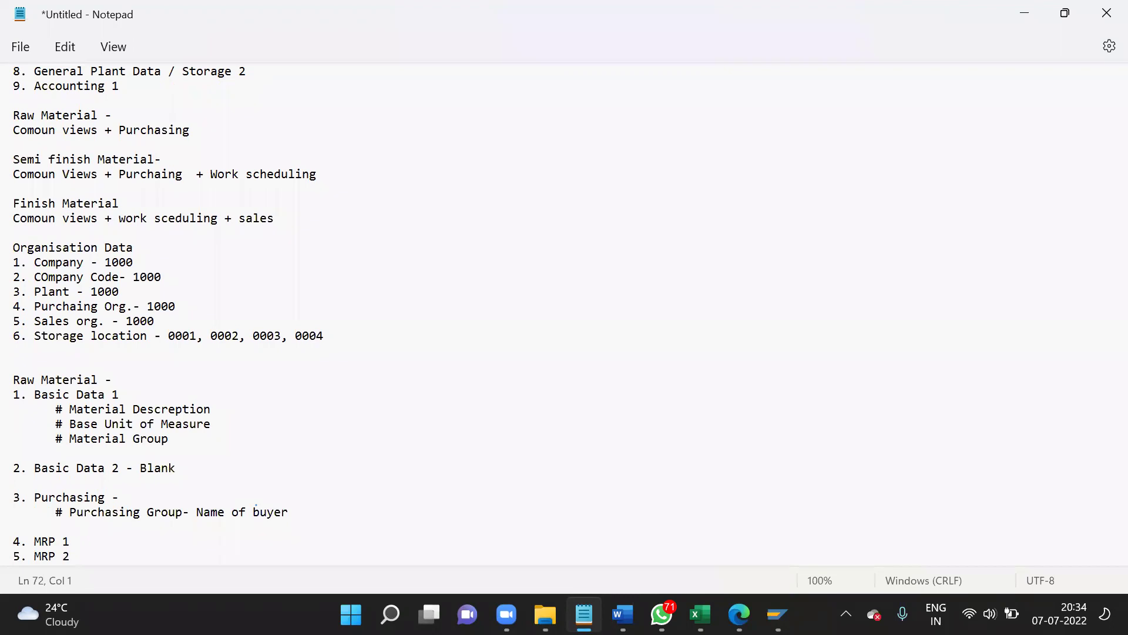
- Switch back to SAP, browse the available purchasing groups, and assign group 001 (Raw mat org) to the material
key(alt+Tab)
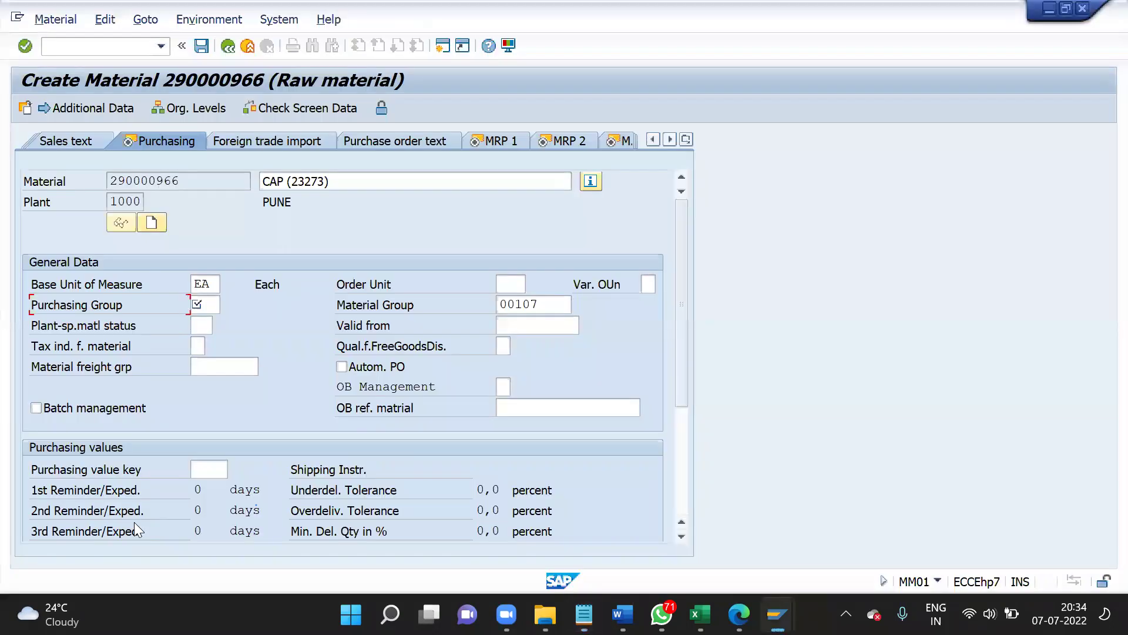
click(211, 300)
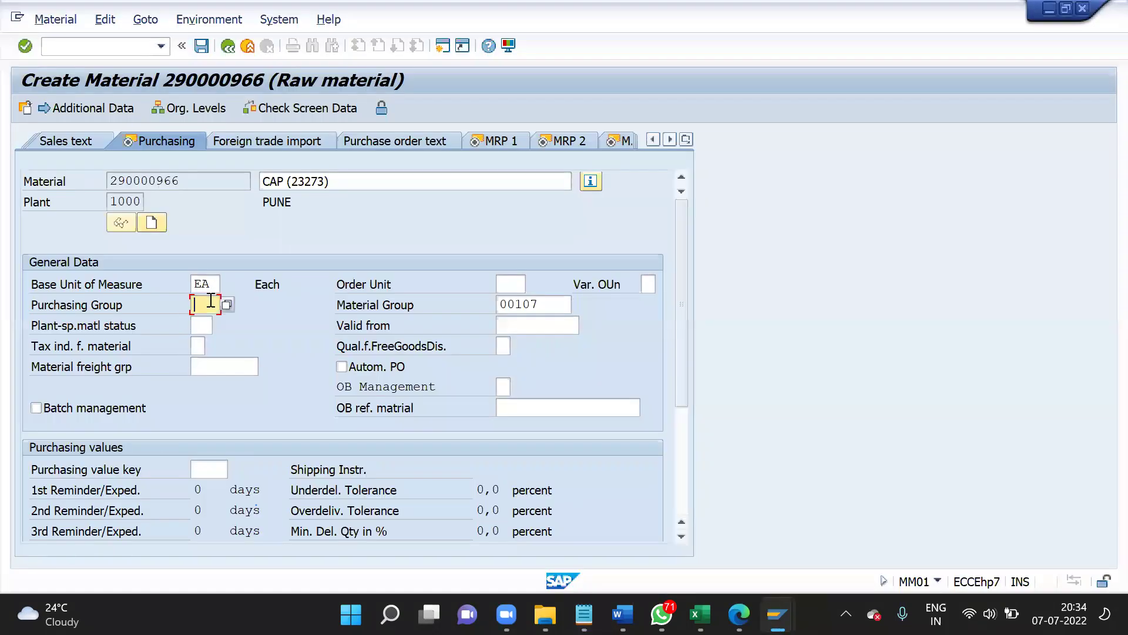
click(227, 304)
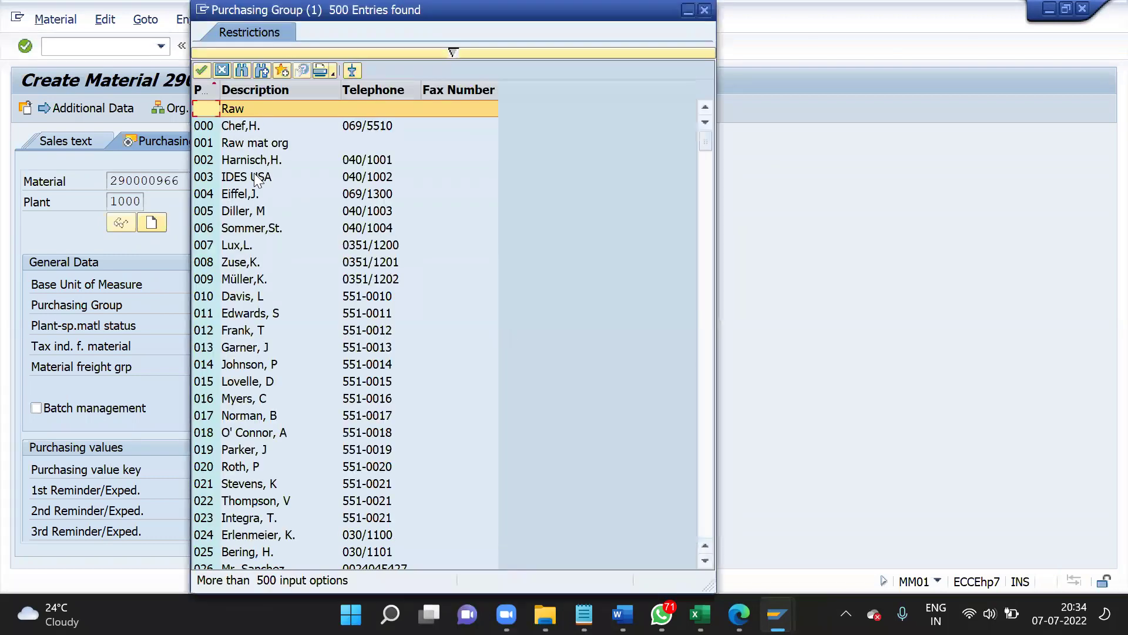
click(250, 160)
click(245, 171)
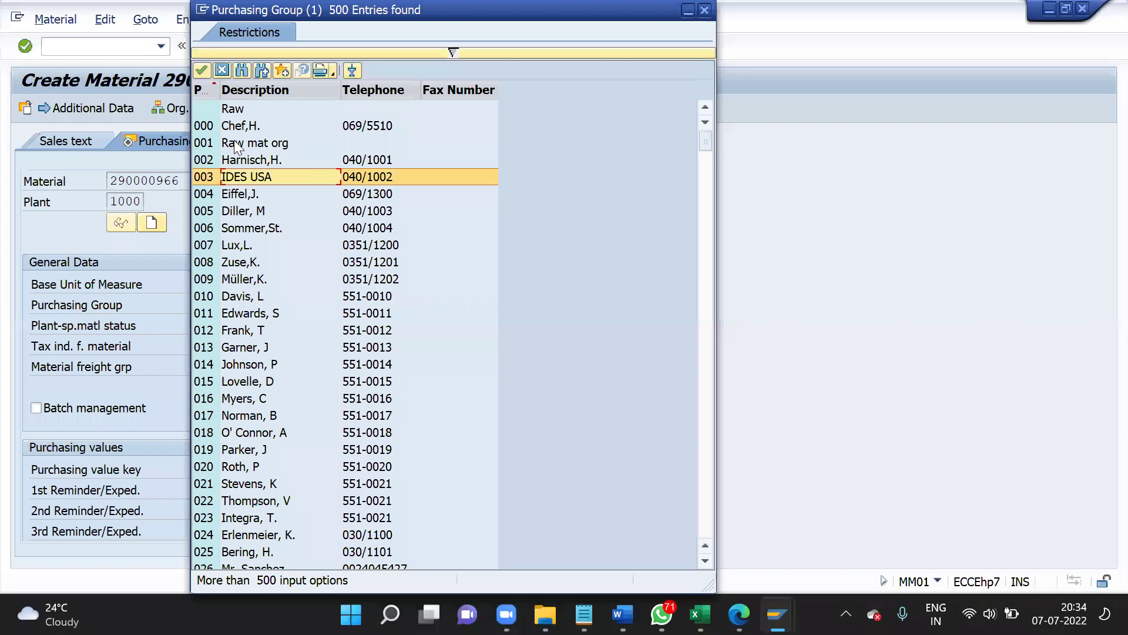
click(244, 149)
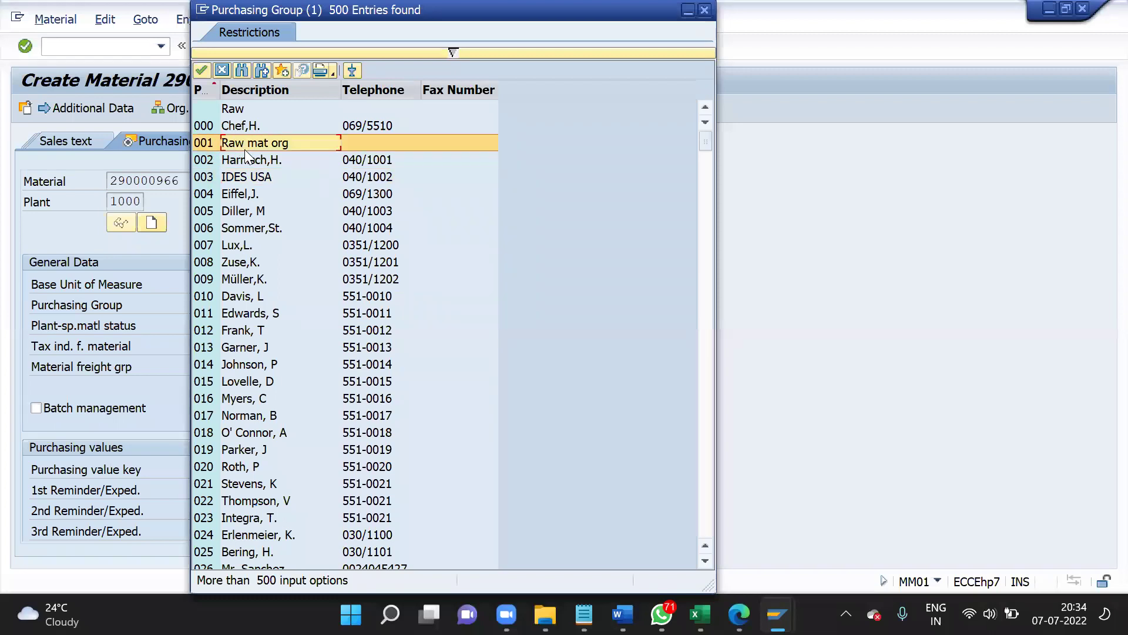
key(Page_Down)
key(Page_Down)
key(Page_Down)
key(Page_Down)
key(Page_Down)
key(Page_Down)
key(Page_Down)
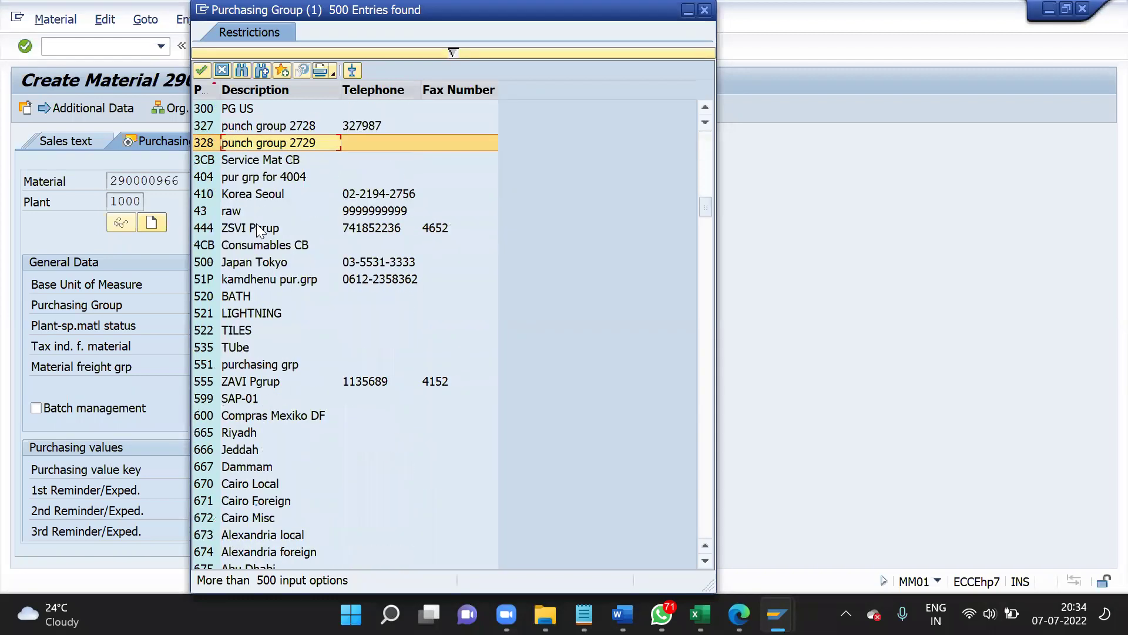
key(Page_Down)
key(Page_Down)
key(Page_Down)
key(Page_Down)
key(Page_Down)
key(Page_Down)
key(Page_Down)
key(Page_Down)
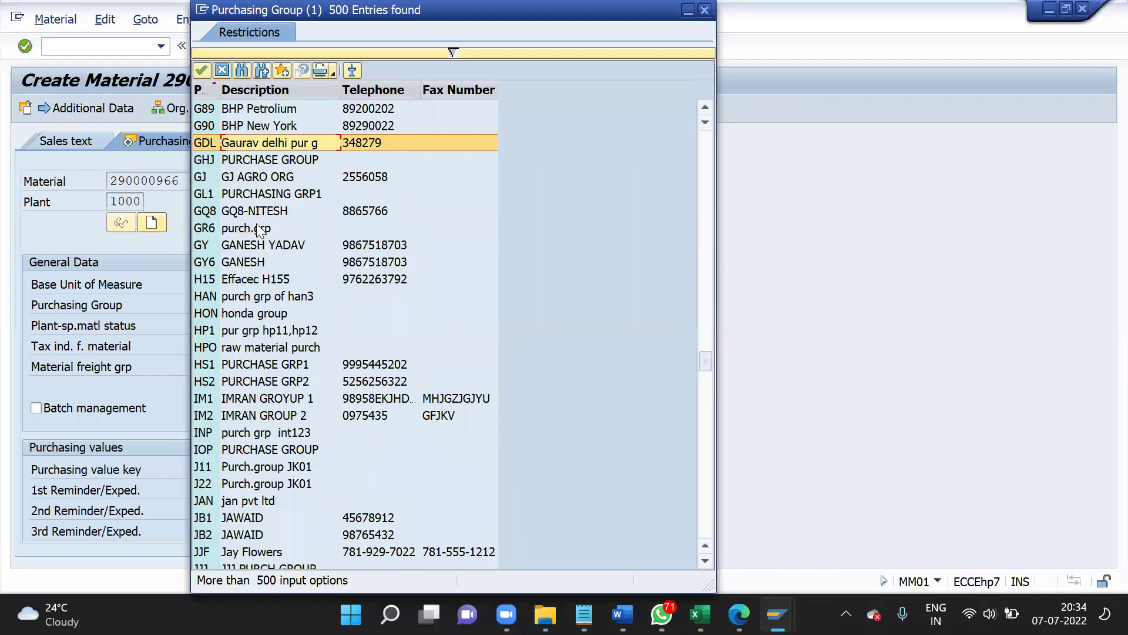
key(Page_Up)
key(Page_Up)
key(Page_Up)
key(Page_Up)
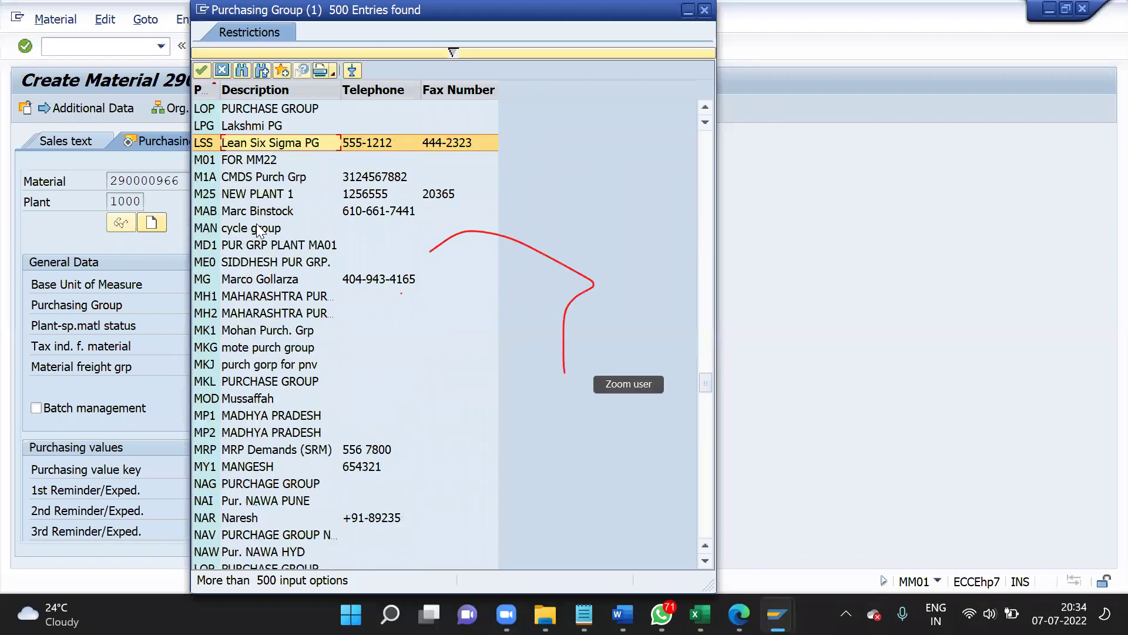
key(ctrl+Page_Up)
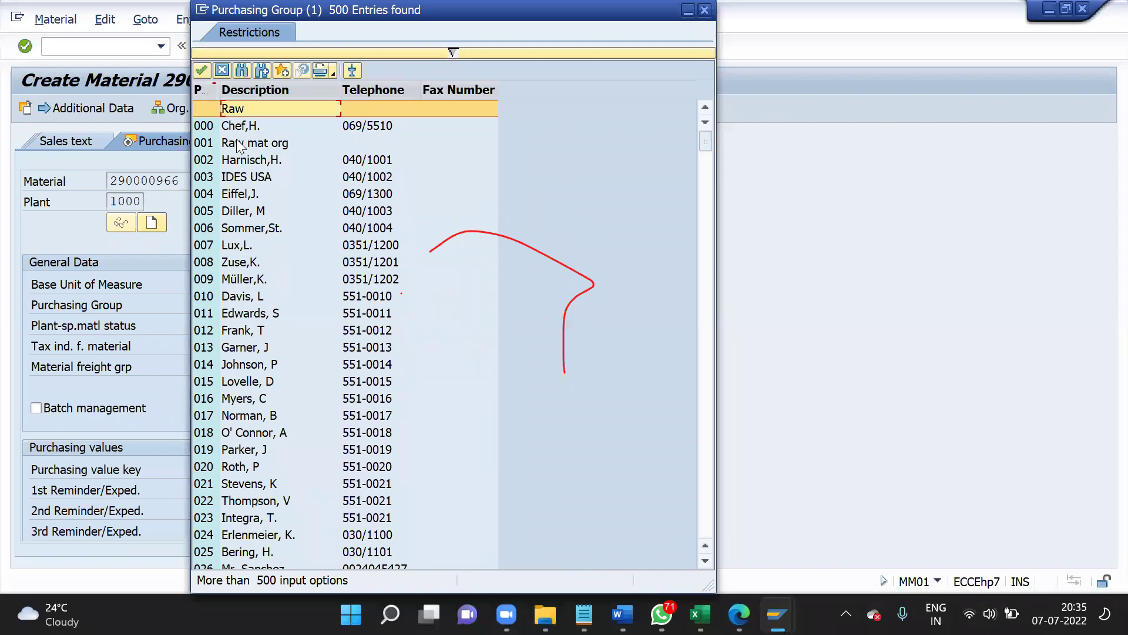
click(208, 146)
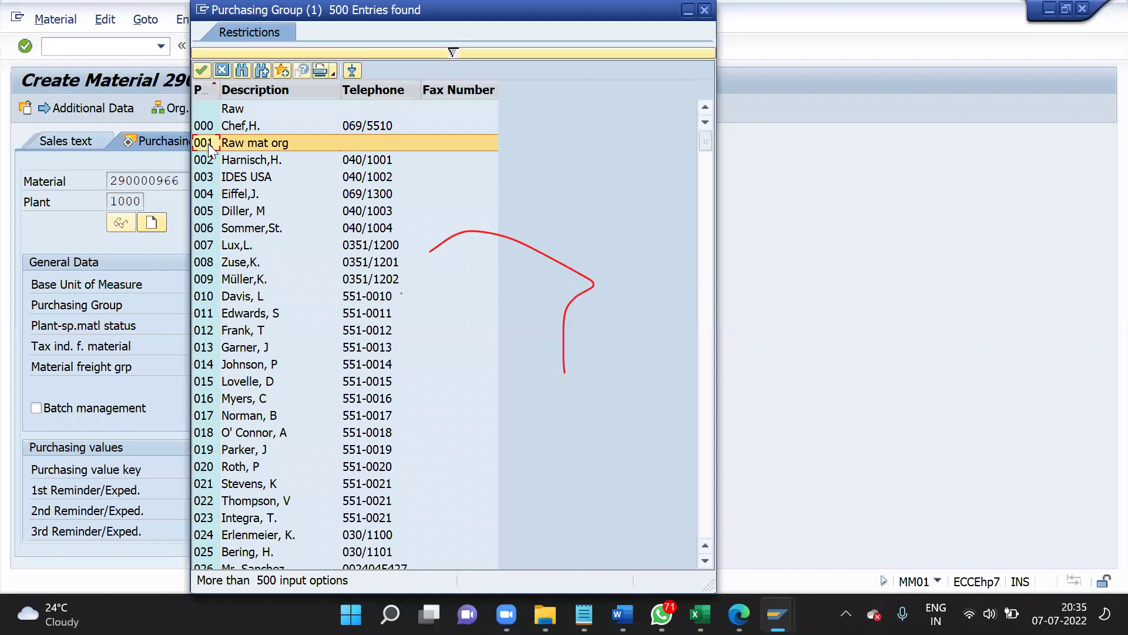
double_click(208, 144)
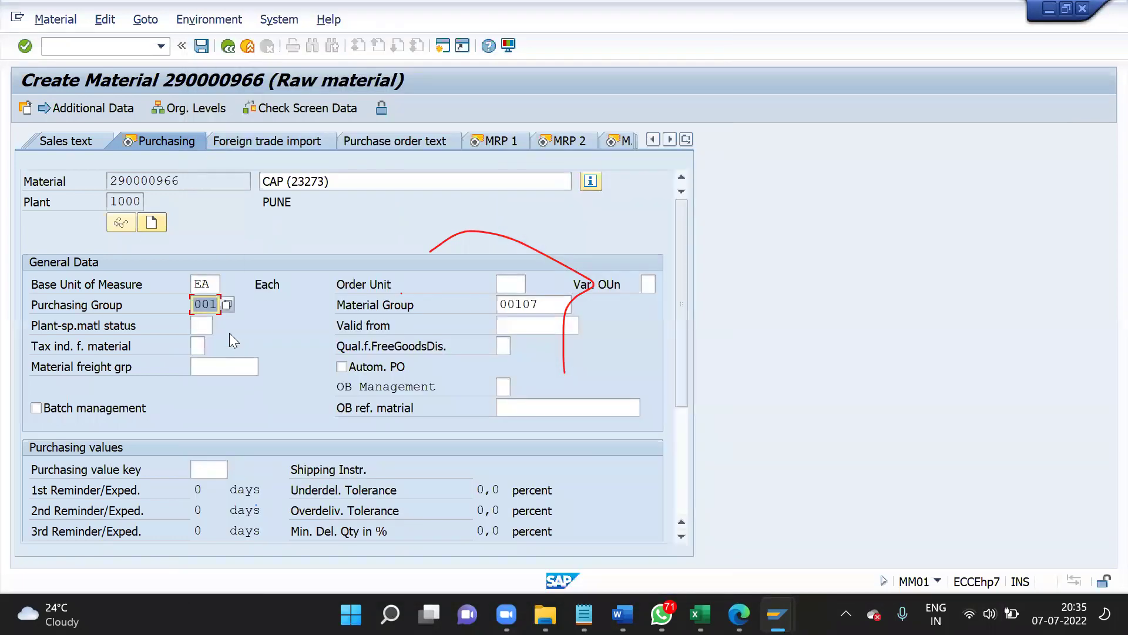
- Examine the material group and order unit fields and the available plant-specific material statuses, leaving the status empty
click(518, 304)
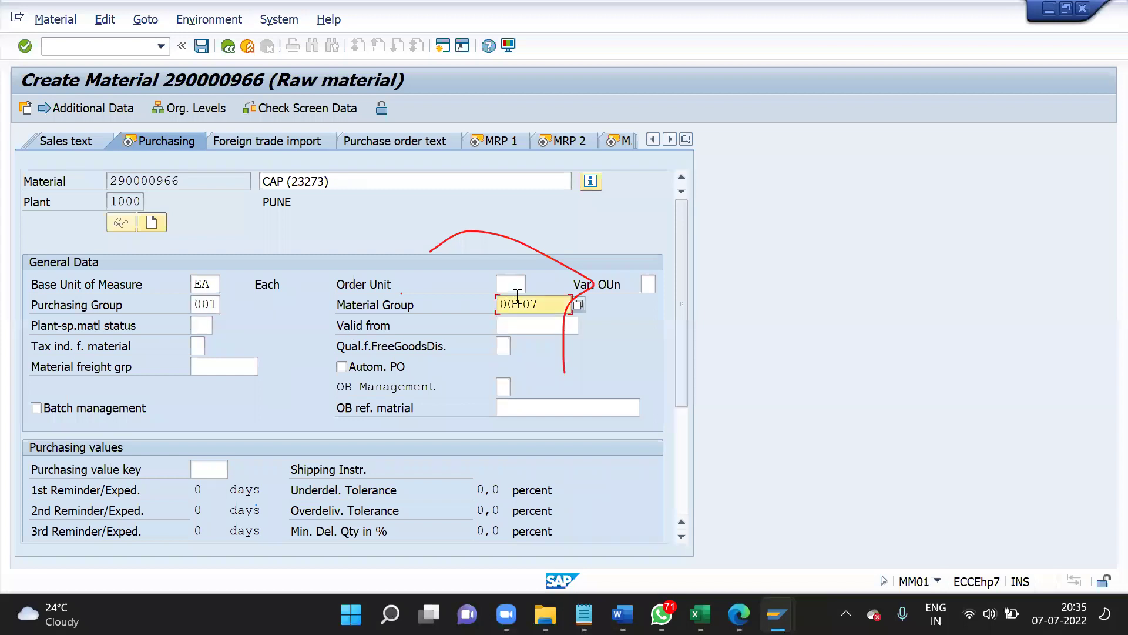
click(516, 285)
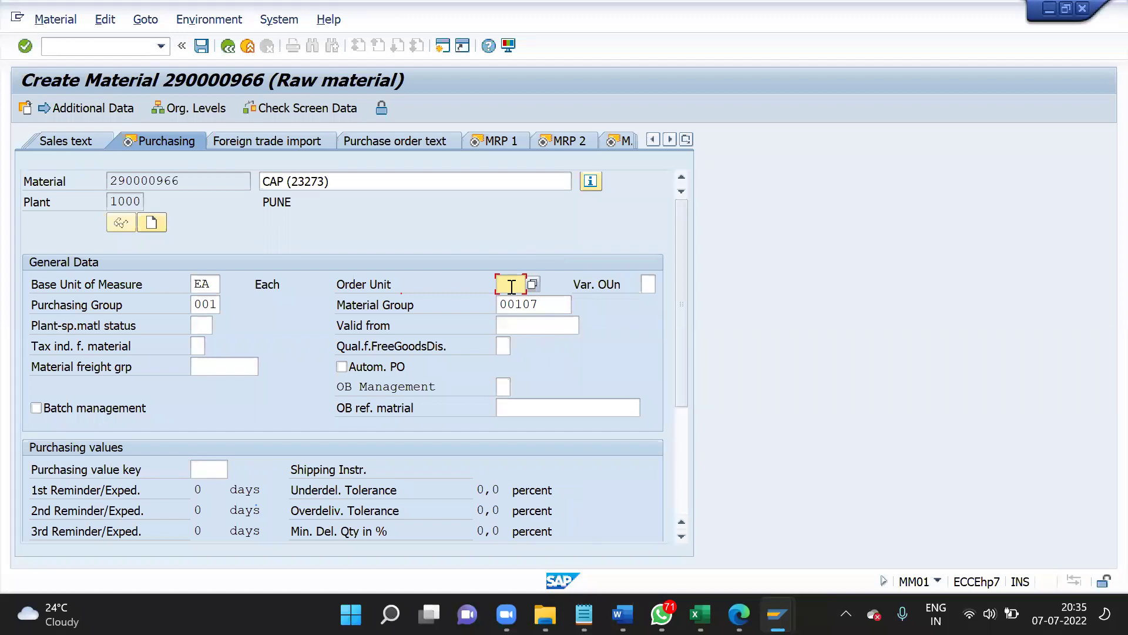
click(201, 327)
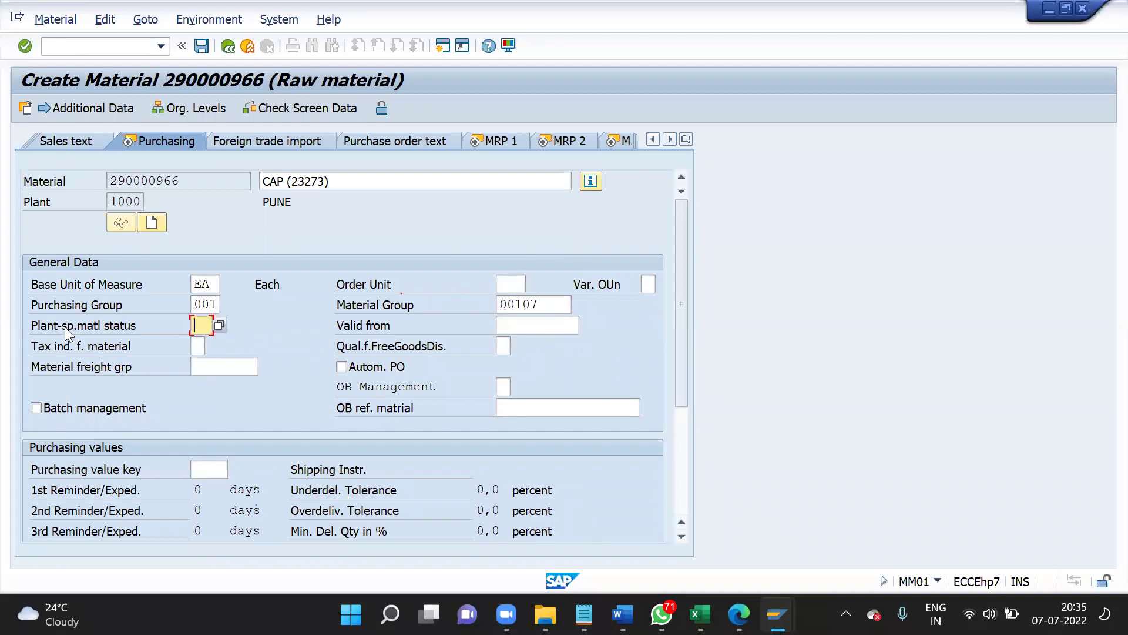
click(219, 325)
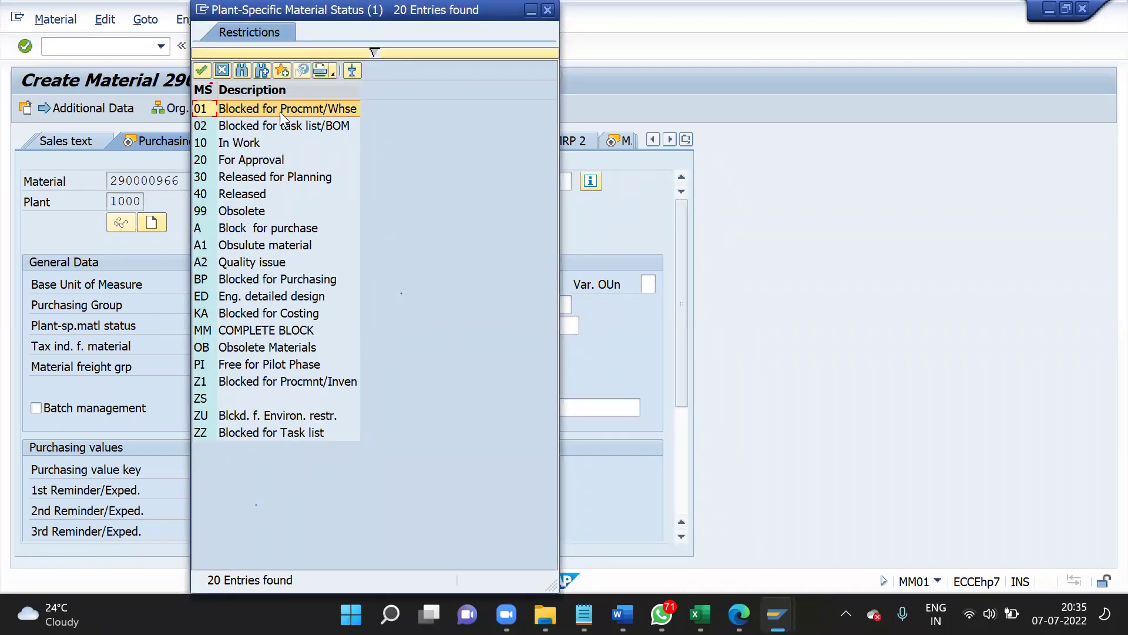
click(239, 126)
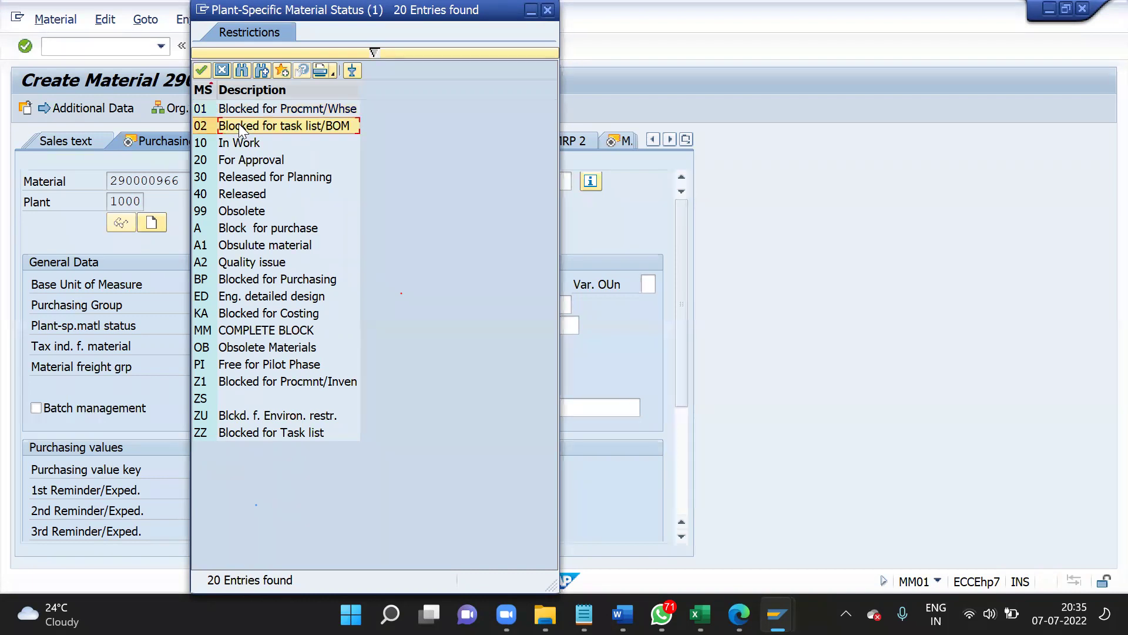
click(240, 110)
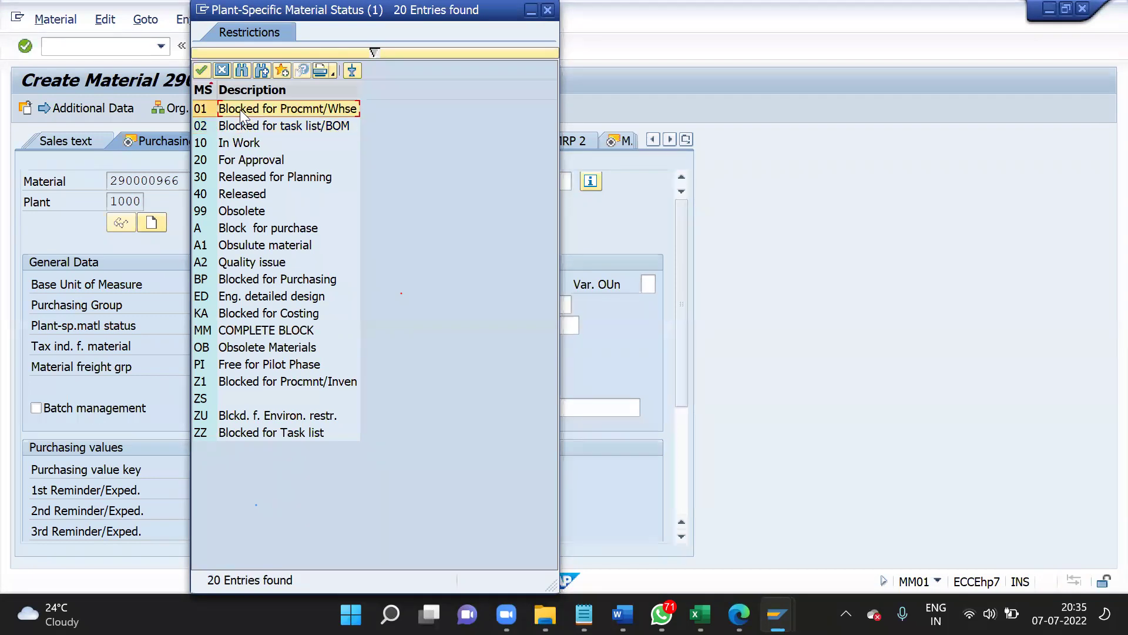
click(244, 125)
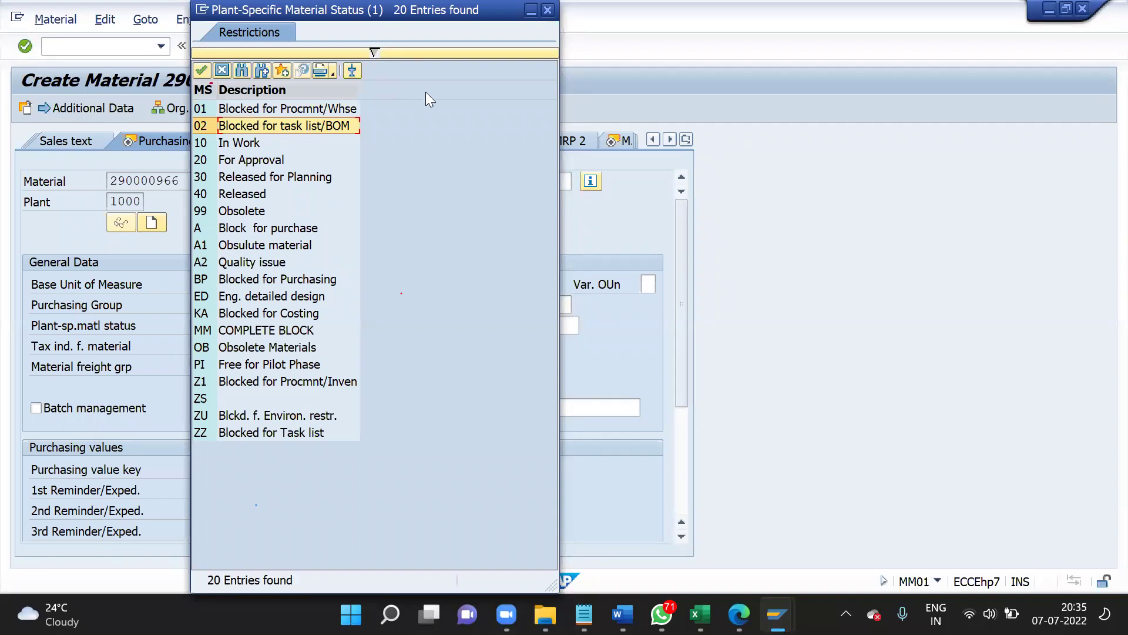
double_click(378, 114)
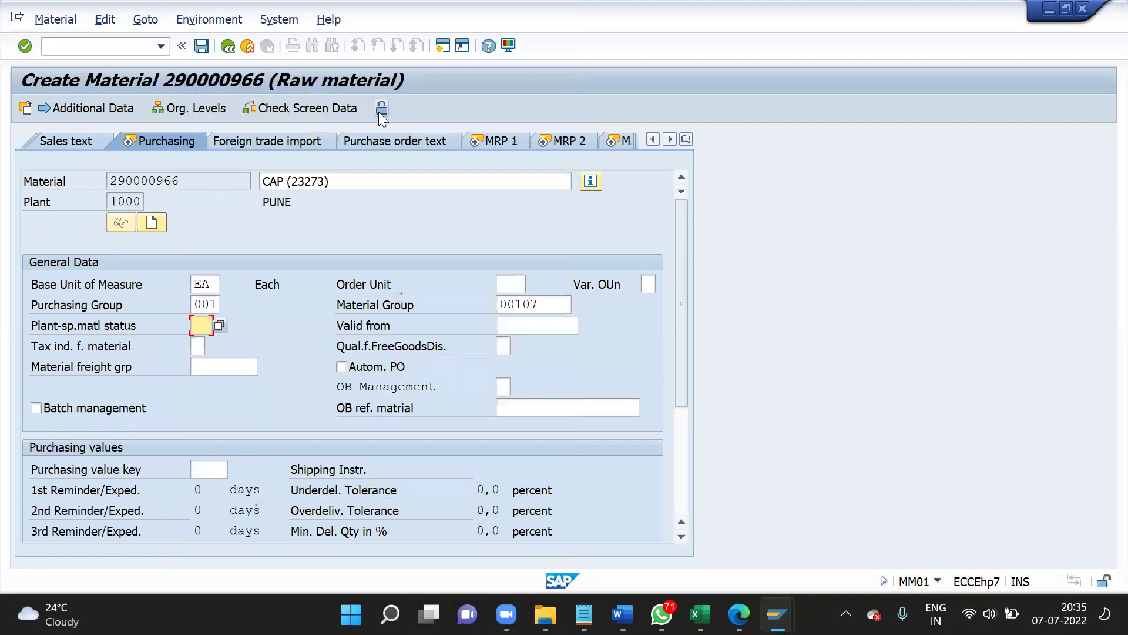
- Examine the automatic PO and batch management options in the purchasing general data
click(356, 366)
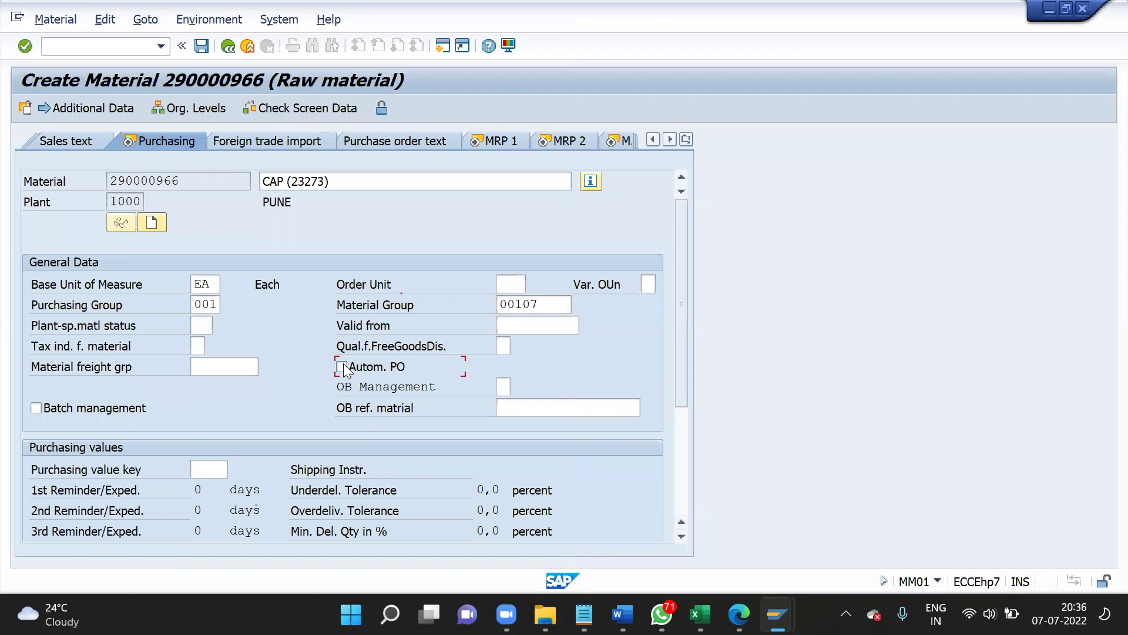
click(90, 409)
click(89, 408)
- Browse the available purchasing value keys and examine the three reminder periods of key 0927
click(210, 470)
click(234, 469)
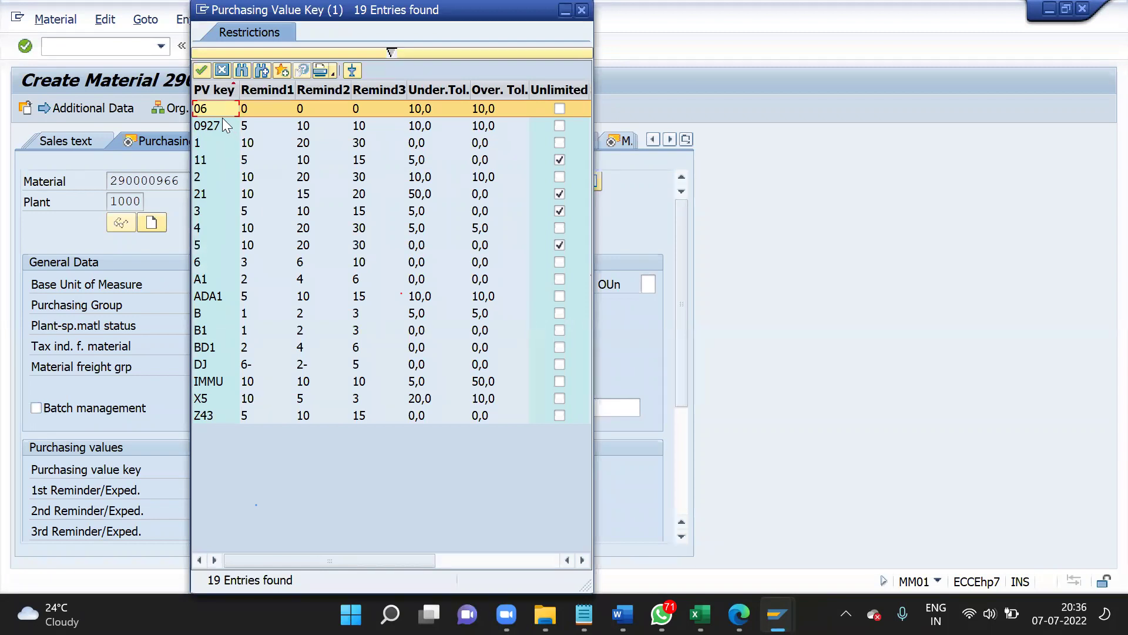
click(255, 124)
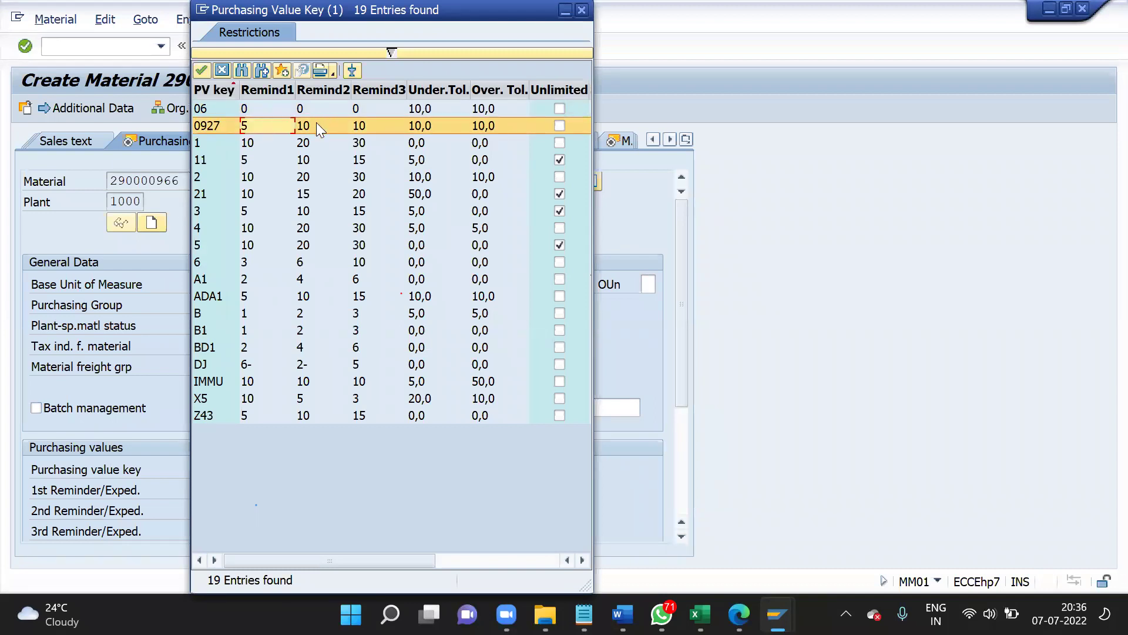
click(316, 122)
click(361, 122)
click(253, 128)
click(305, 128)
click(361, 127)
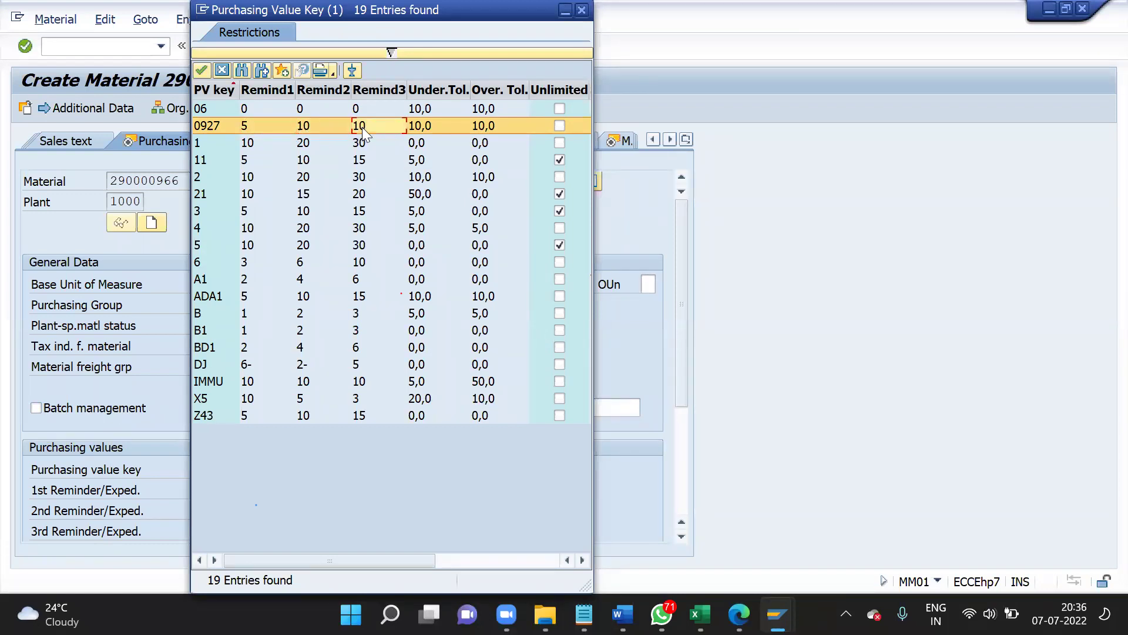
- Compare the reminder periods of purchasing value keys 06, 0927 and 1, and assign key 0927 to the material
click(259, 113)
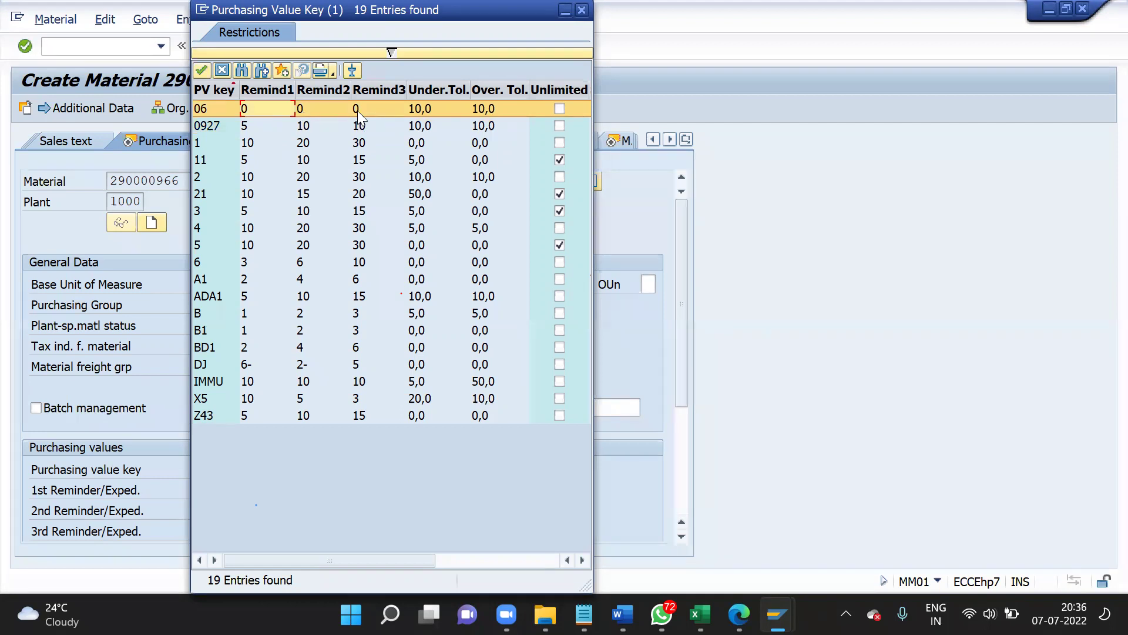
click(243, 128)
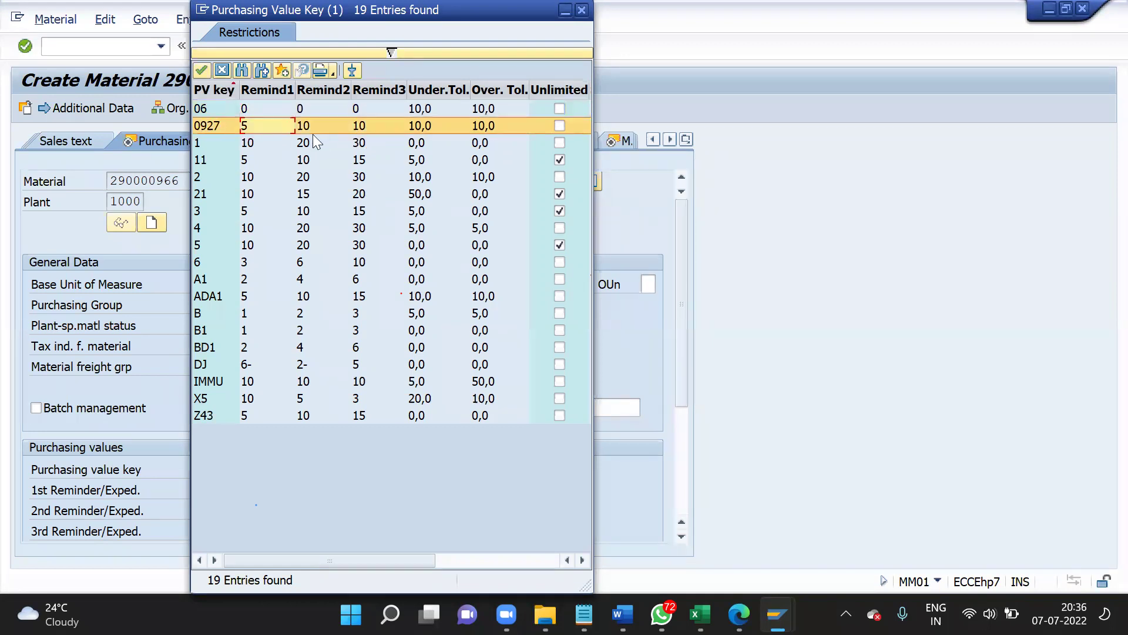
click(253, 144)
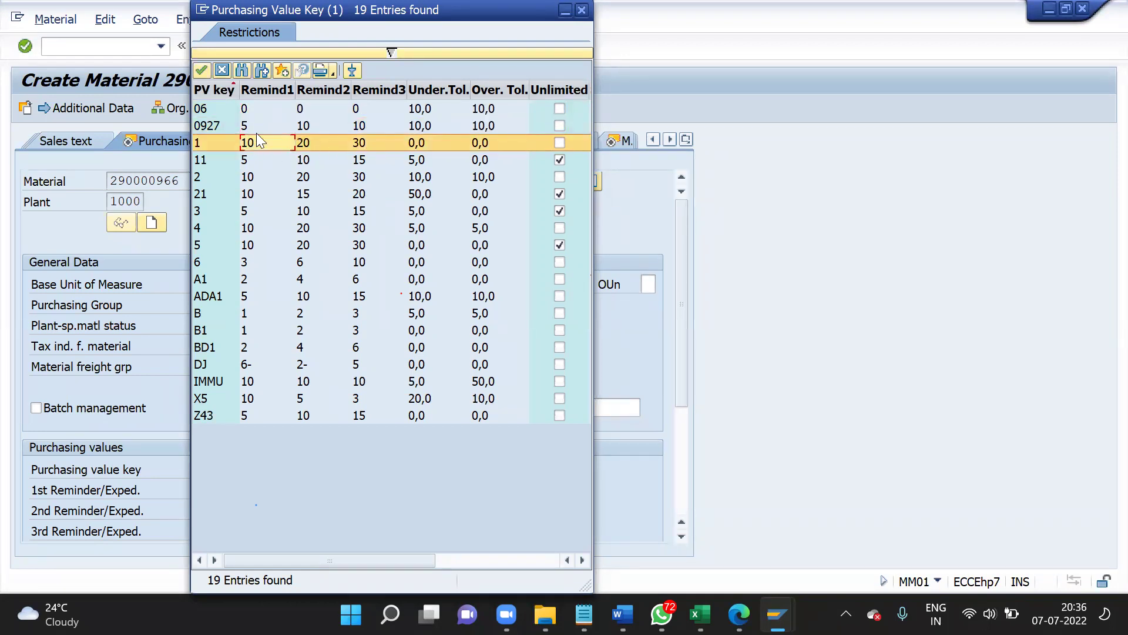
click(257, 132)
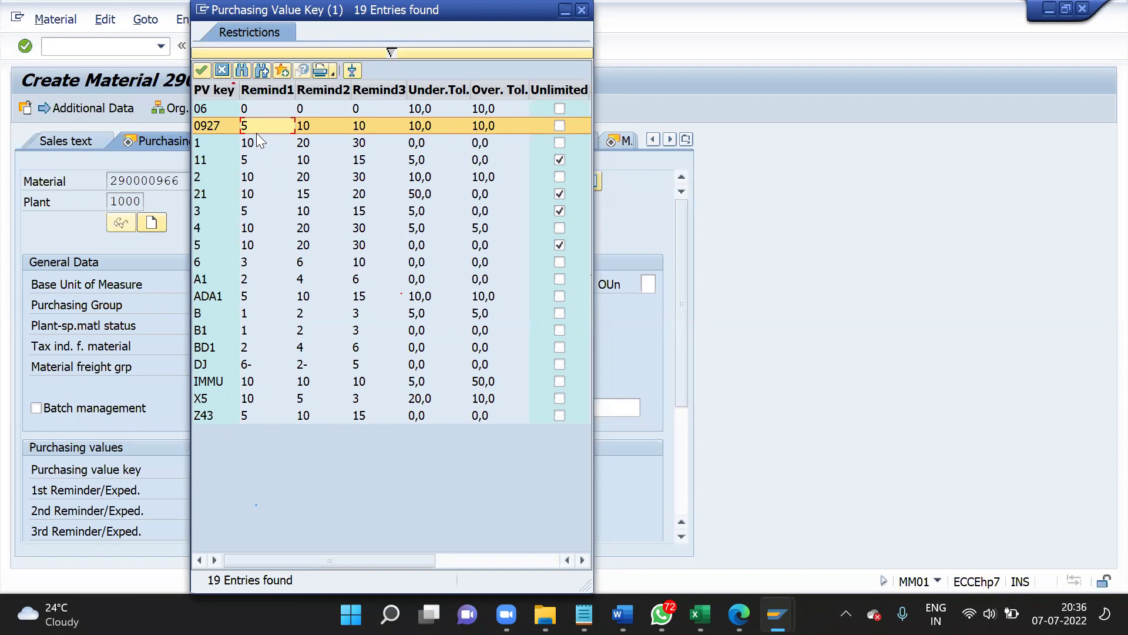
double_click(226, 124)
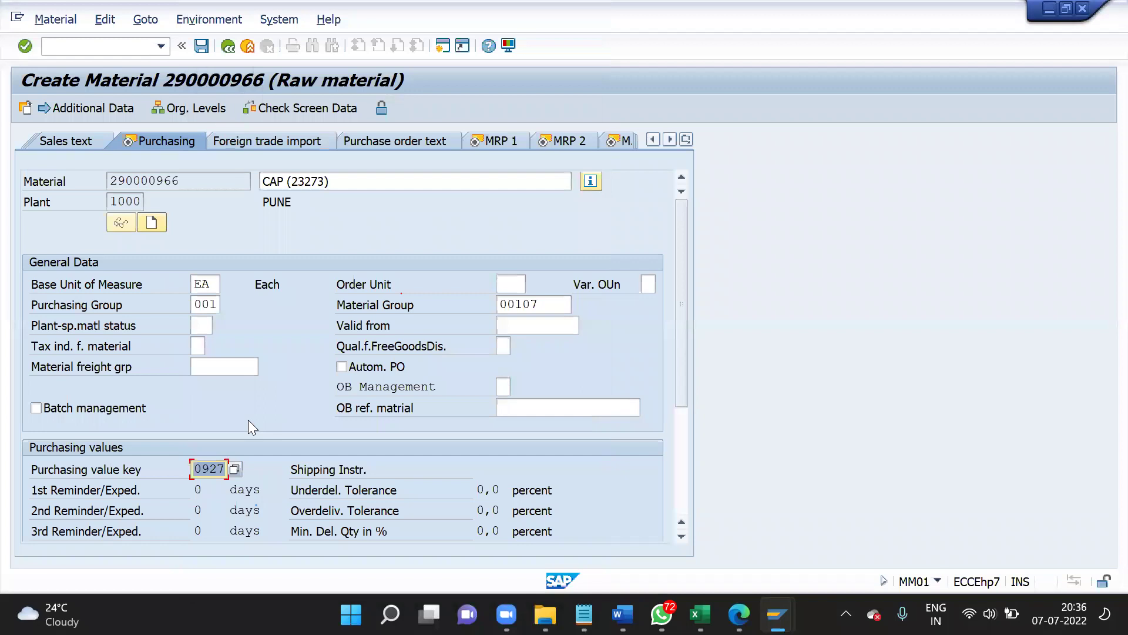
click(228, 469)
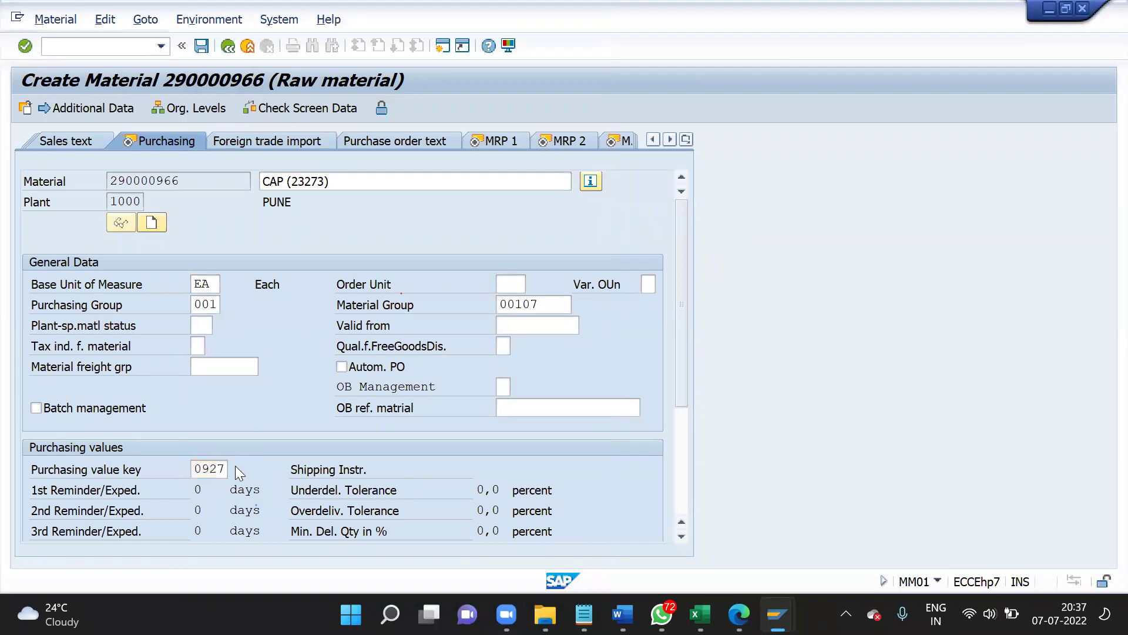
click(235, 468)
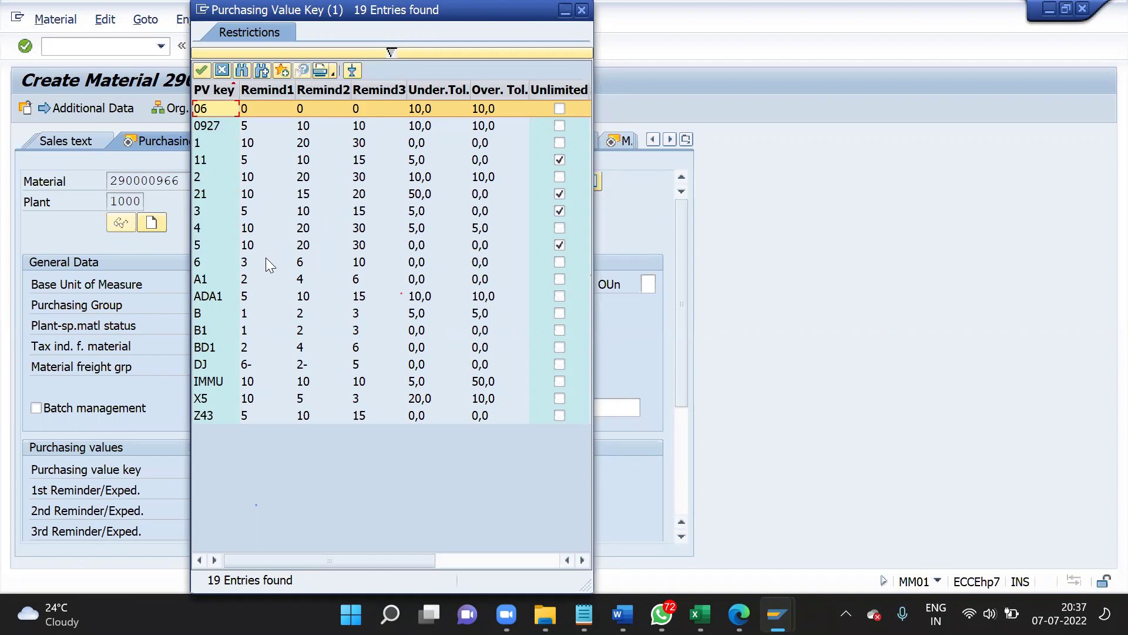
key(Escape)
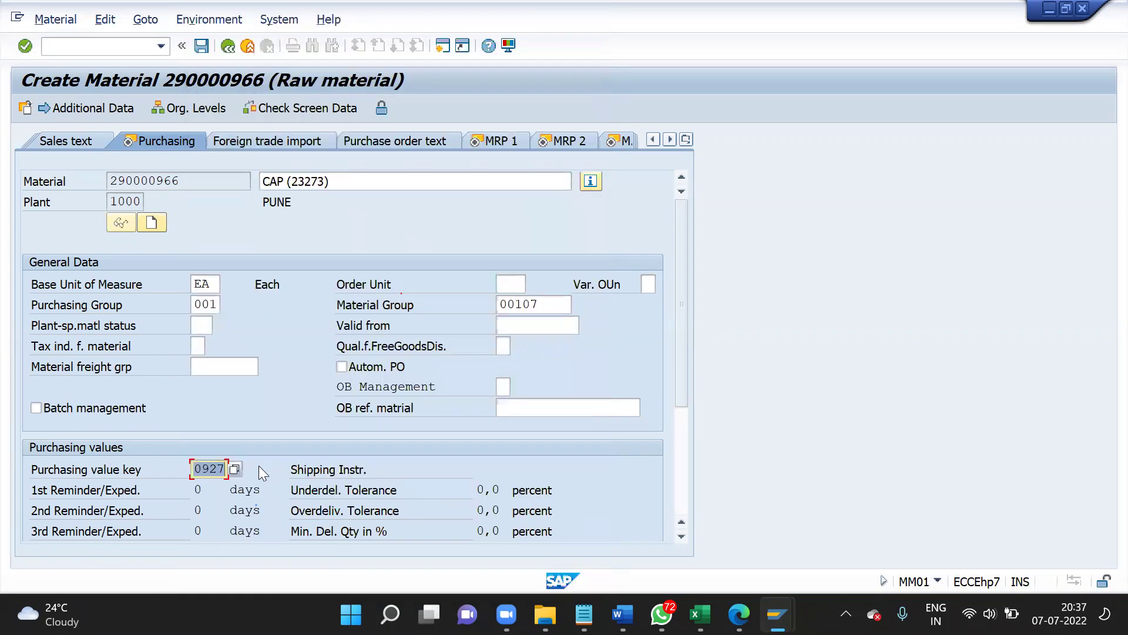
- Review the base unit, order unit, purchasing group, material group and plant-specific status fields in the purchasing general data
click(201, 279)
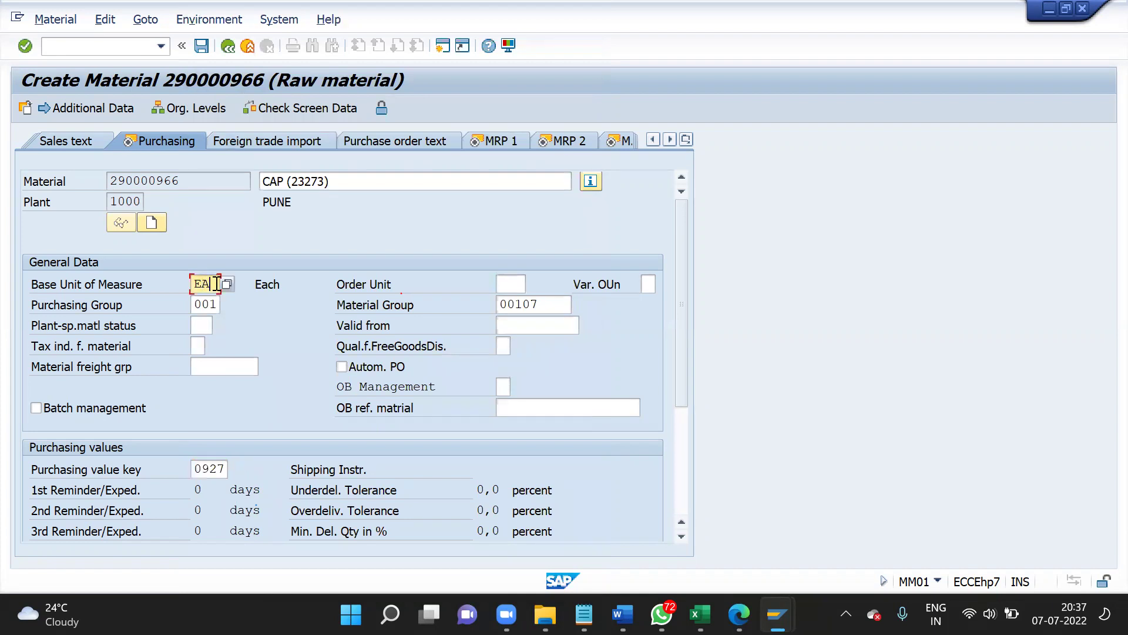
click(520, 285)
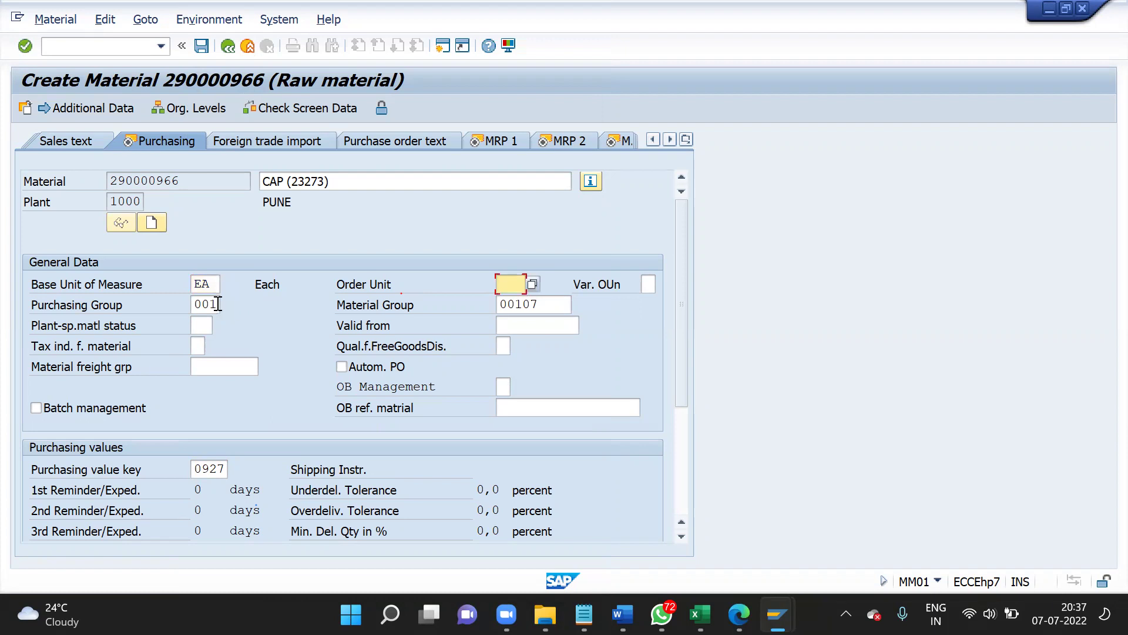
click(218, 304)
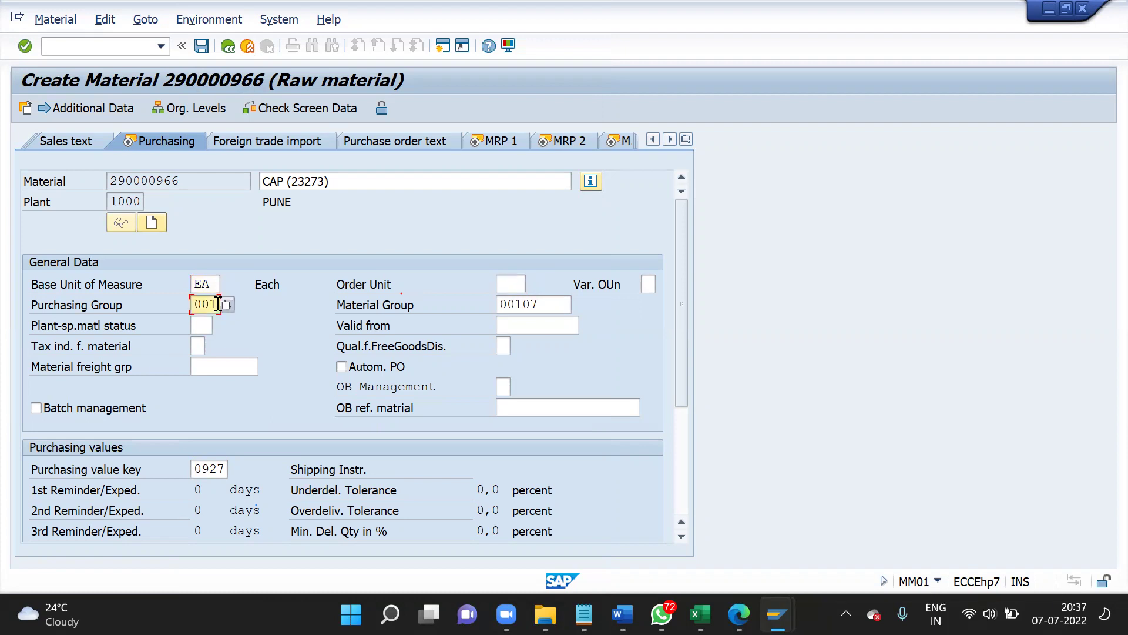
click(540, 306)
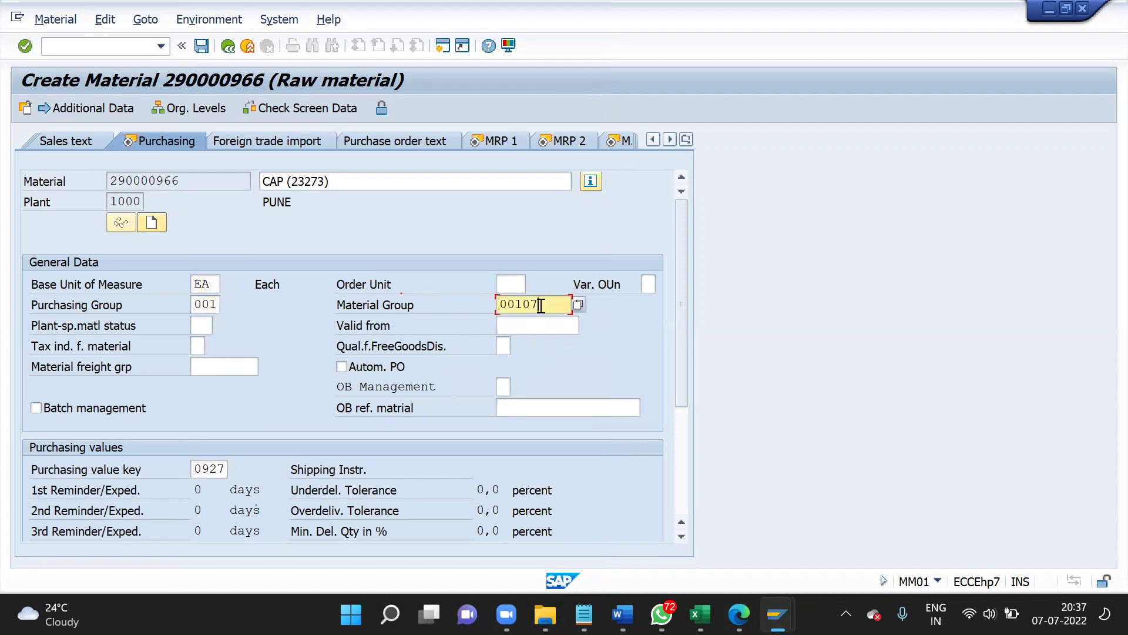
click(201, 324)
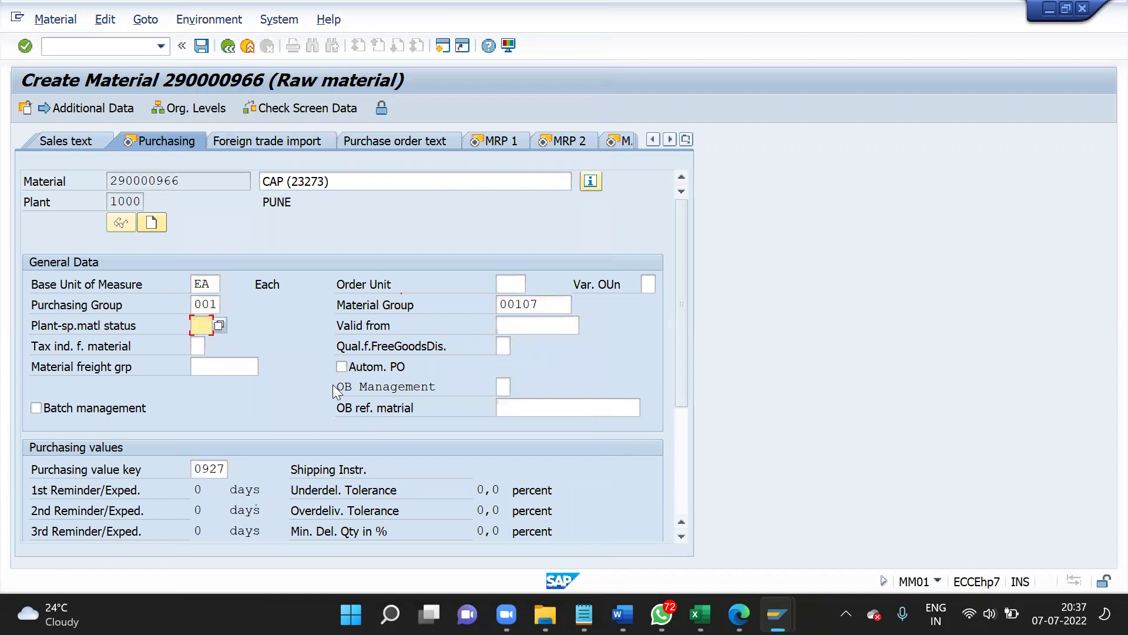
click(209, 304)
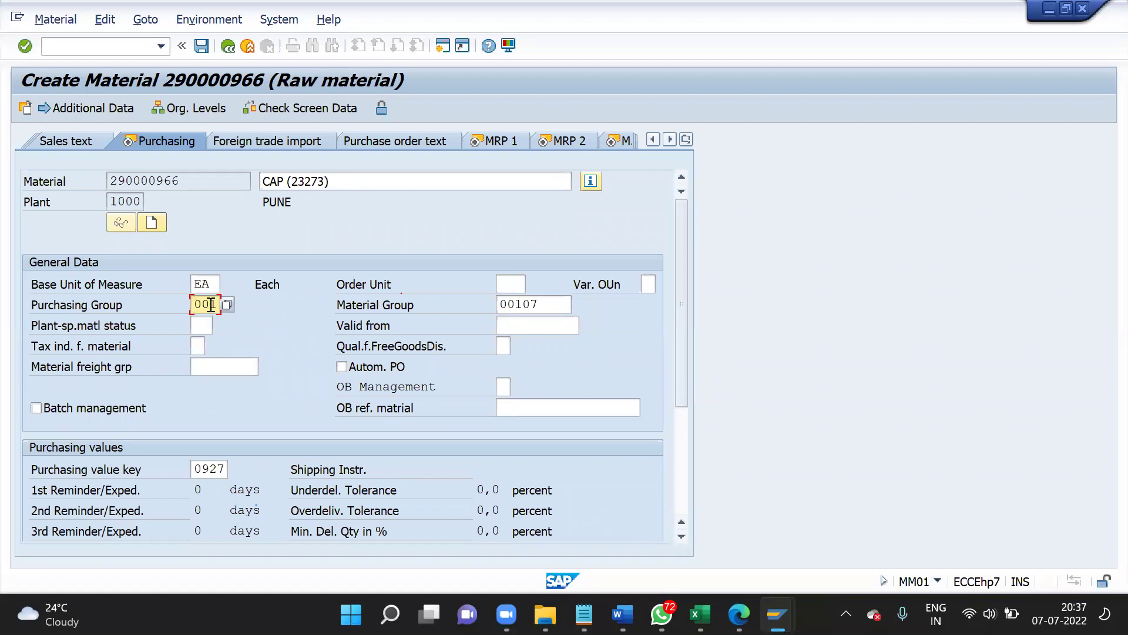
- Set the purchasing value key to 1 and confirm the purchasing data to continue to the MRP 1 view
click(225, 469)
click(235, 470)
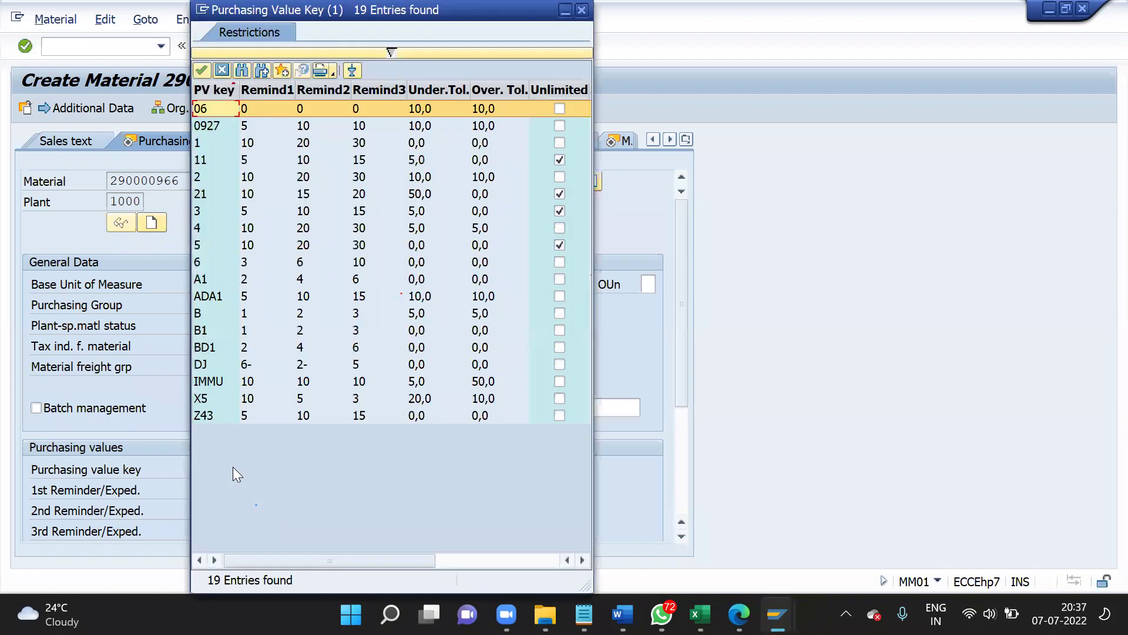
click(255, 142)
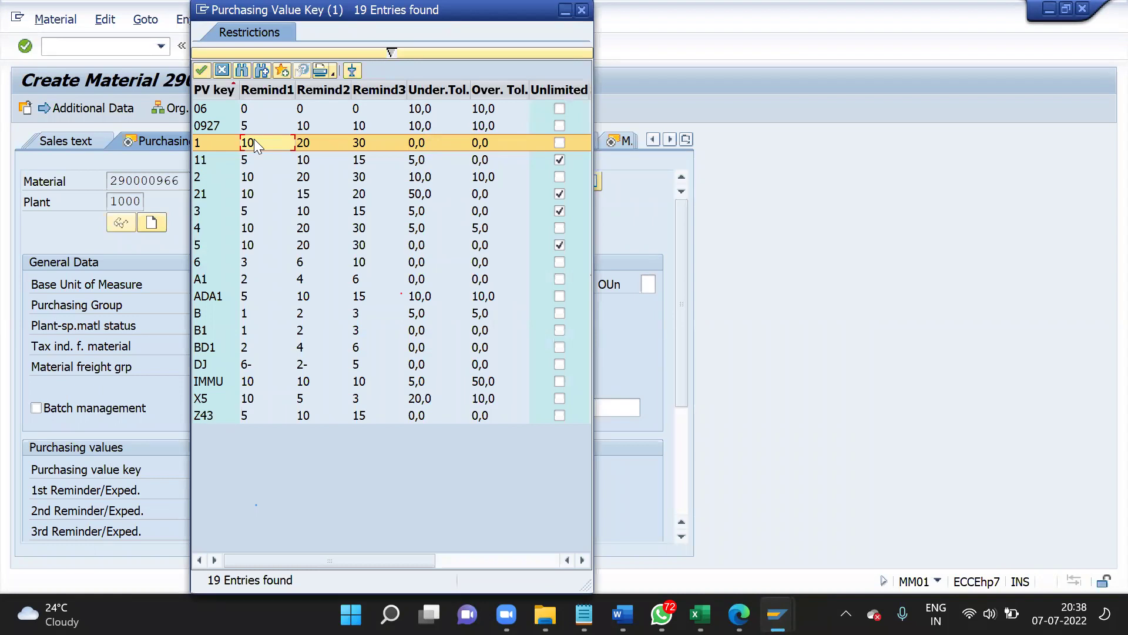
double_click(254, 142)
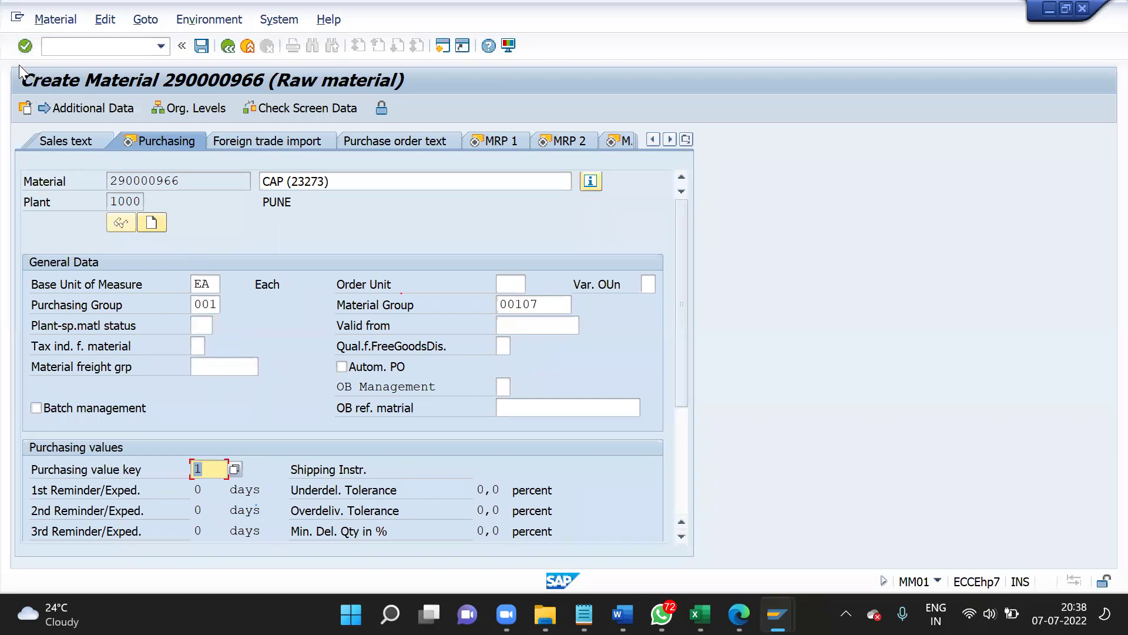
click(26, 51)
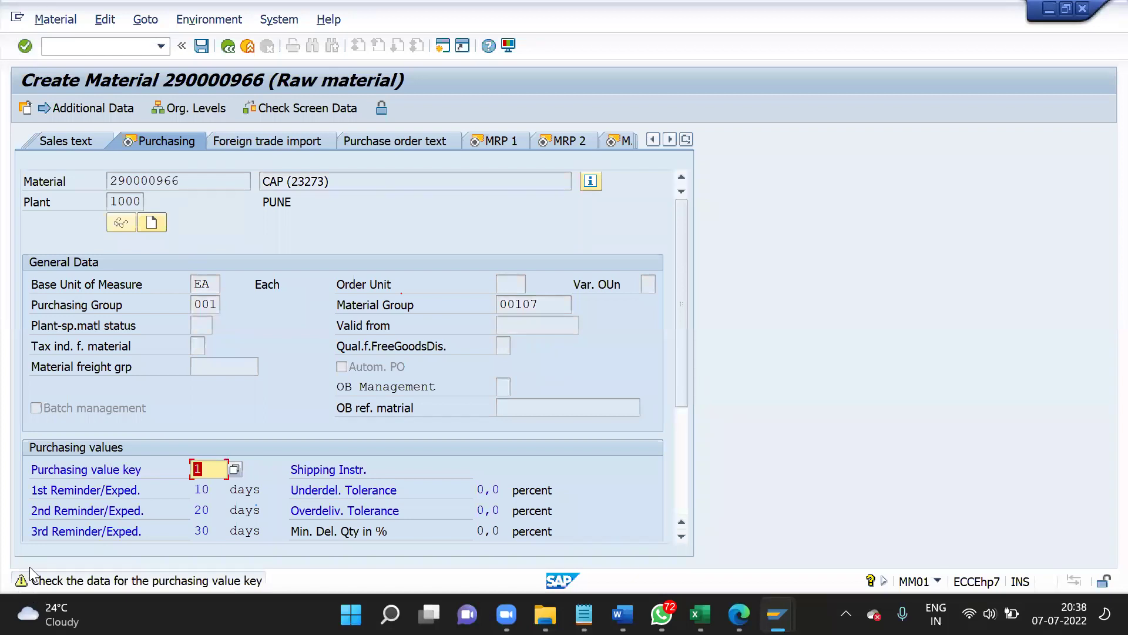
click(24, 46)
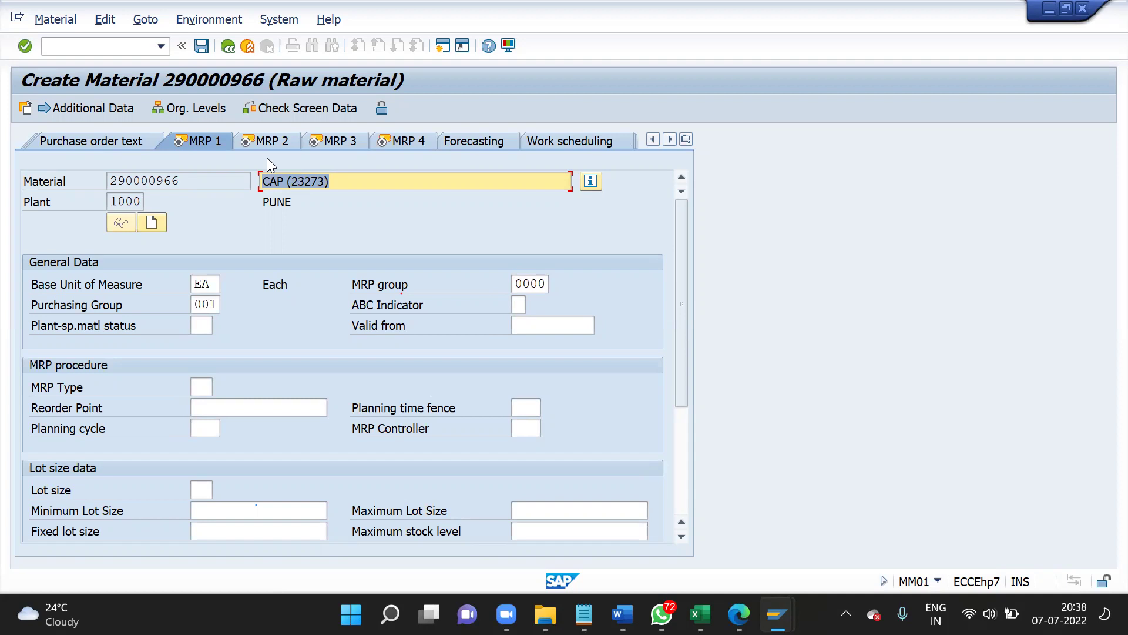
- Examine the MRP type, MRP controller and lot size fields in the MRP 1 view
click(207, 386)
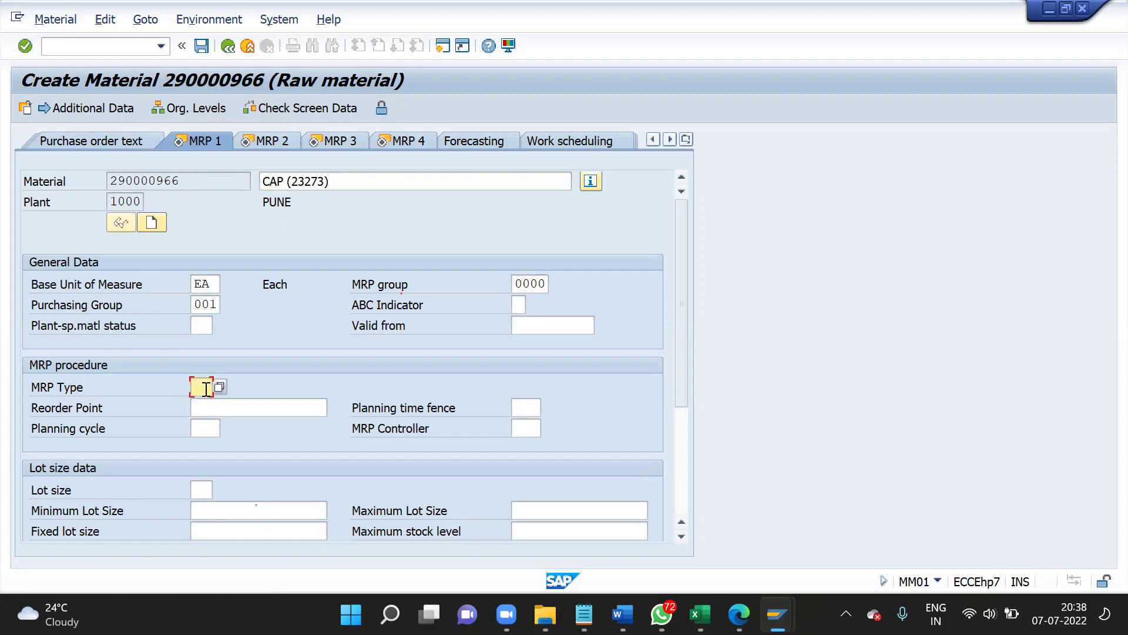
click(529, 429)
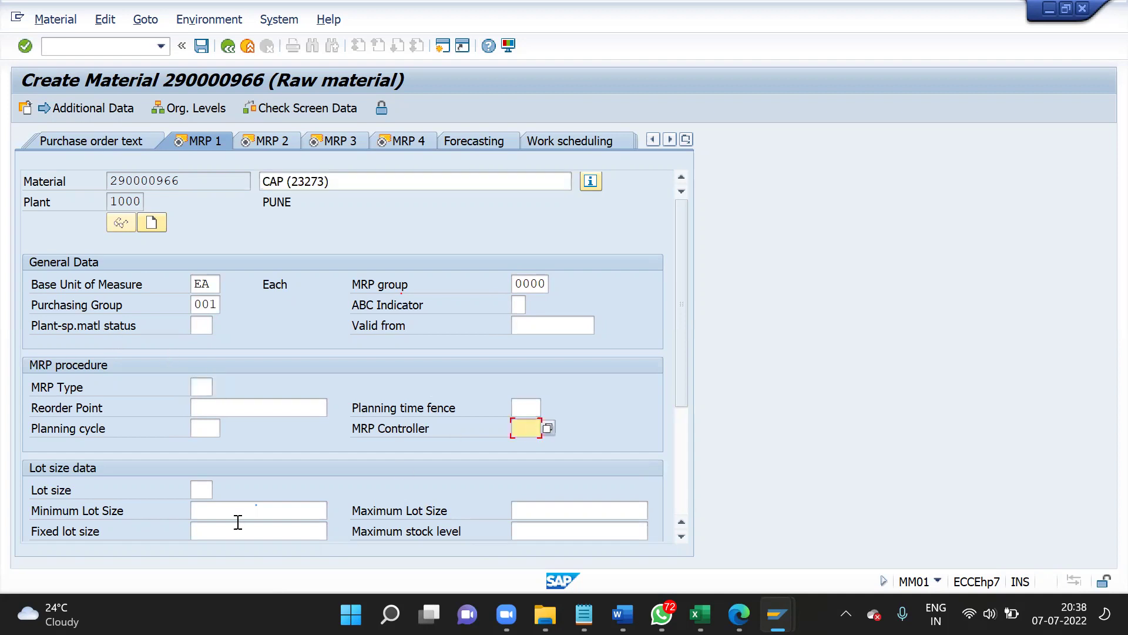
click(210, 489)
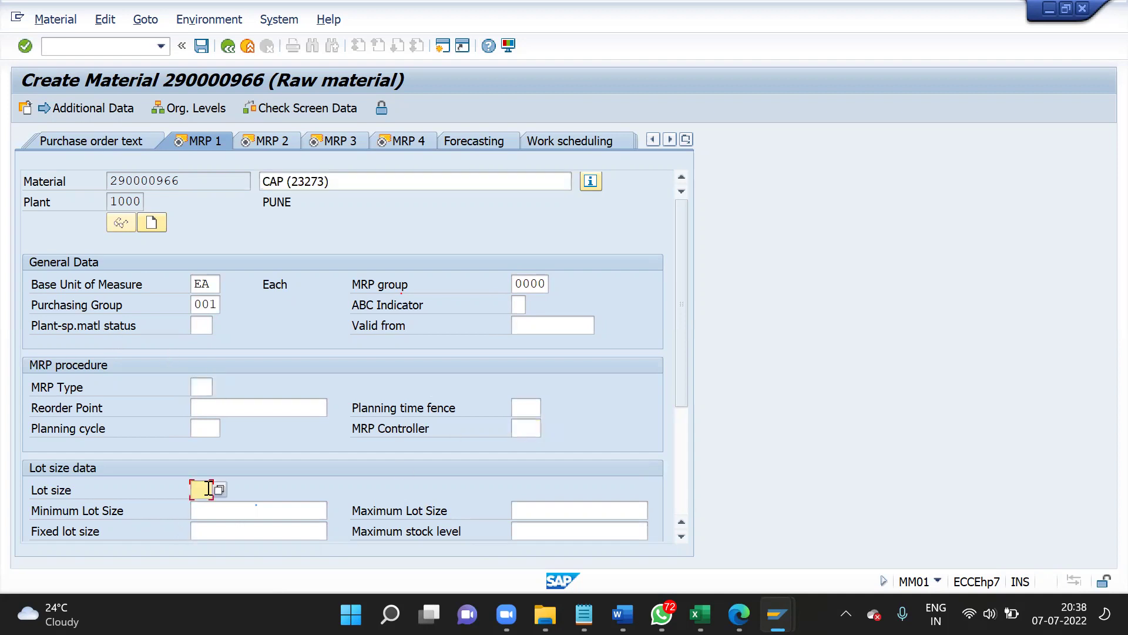
click(206, 388)
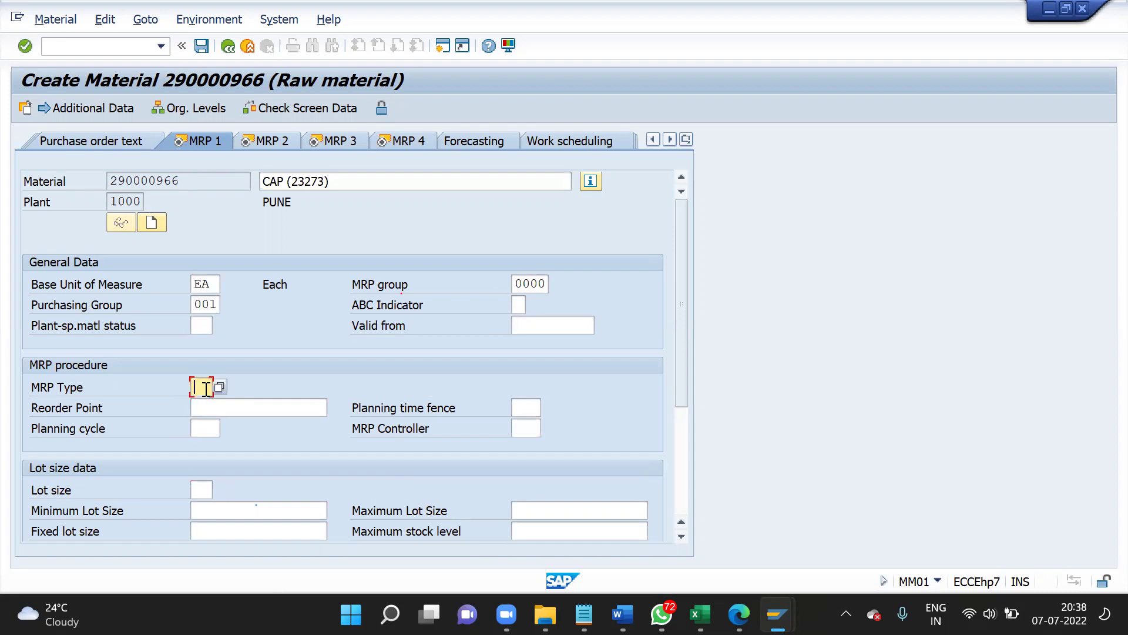
- Switch to Notepad and add the indented lines "# MRP Type" and "# MRP COntroller" under MRP 1
key(alt+Tab)
click(107, 545)
key(Return)
key(Tab)
text(# MRP Typ)
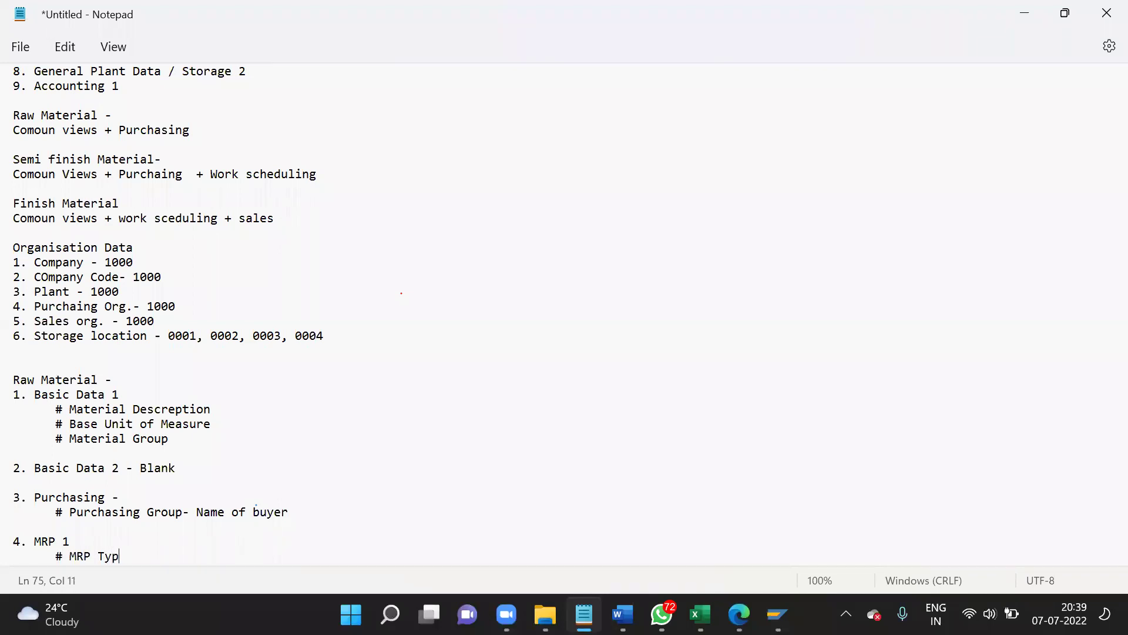
text(e)
key(Return)
key(Tab)
text(# )
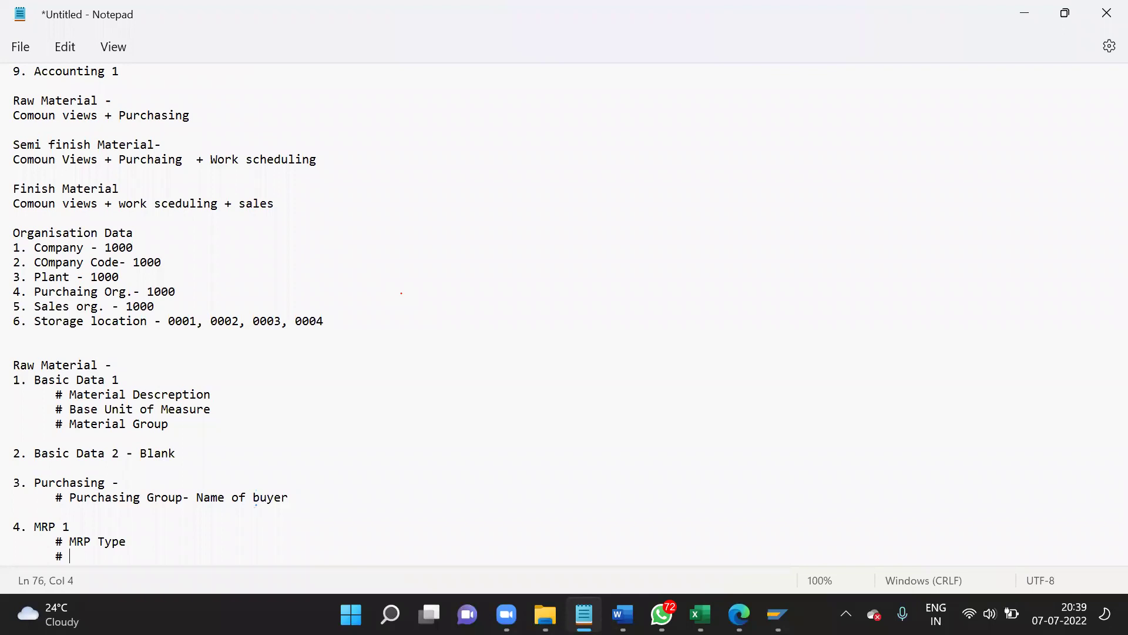
text(MRP COntroller)
- Add the indented line "# Lot size" below the MRP controller entry and insert a blank indented line below "# MRP Type"
key(Return)
key(Tab)
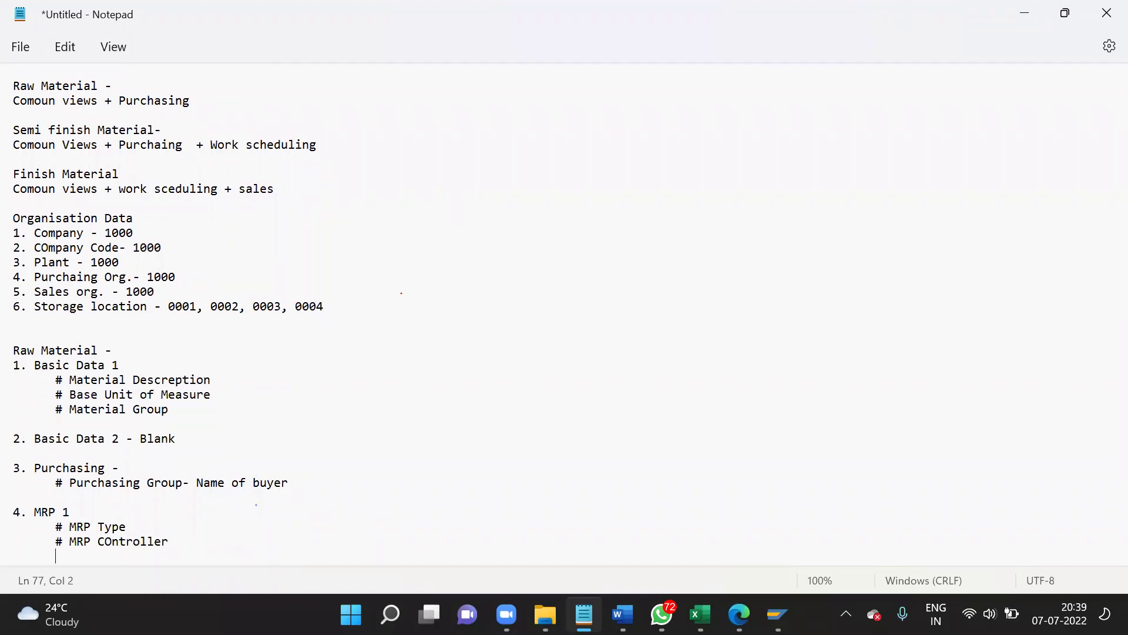
text(# Lot size)
click(146, 523)
key(Return)
key(Tab)
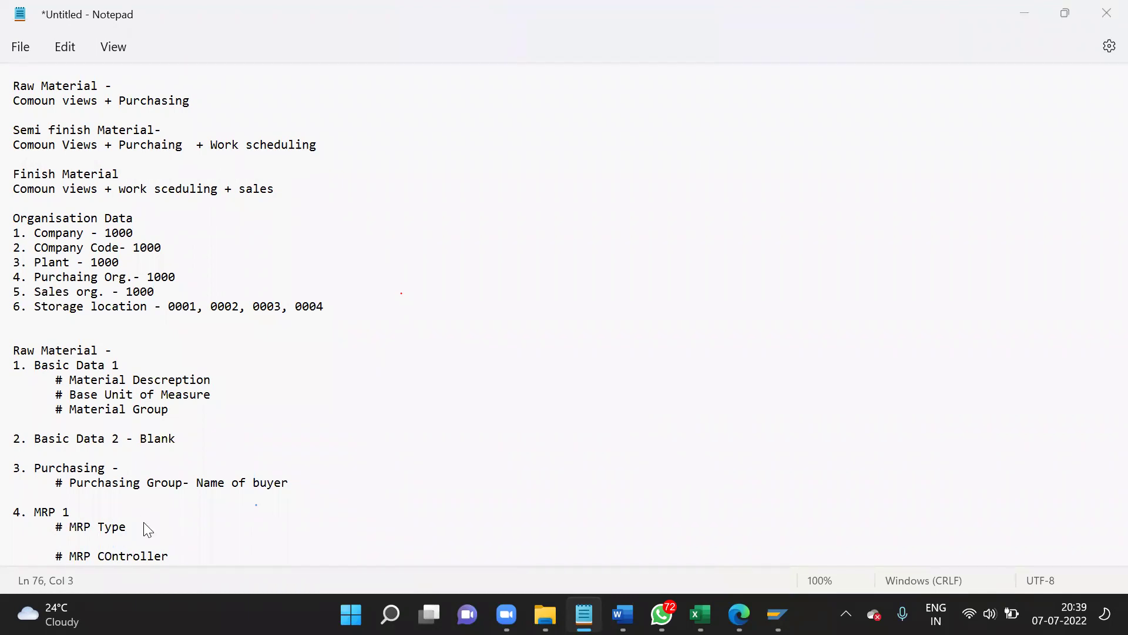
- Switch back to SAP, browse the available MRP types, and set the material's MRP type to PD (MRP)
key(alt+Tab)
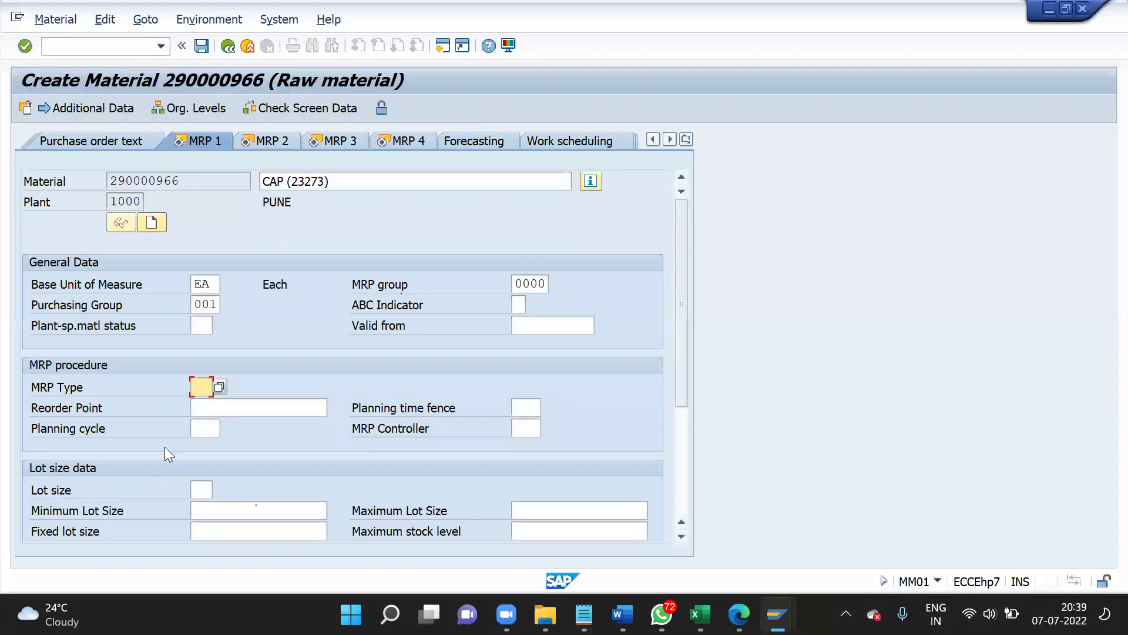
click(220, 388)
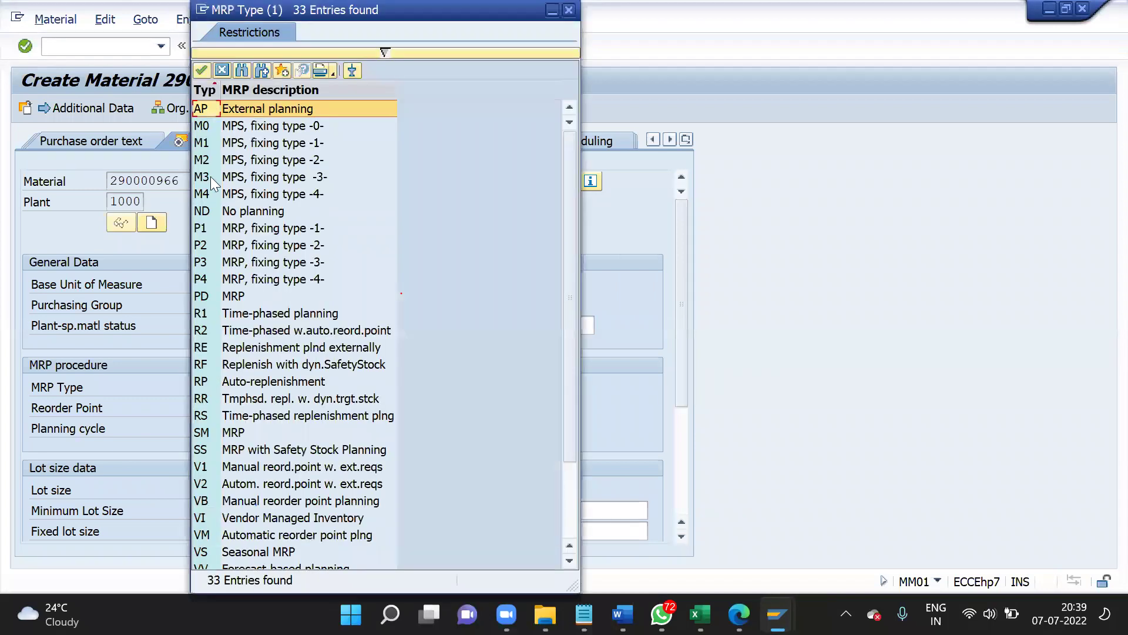
click(261, 211)
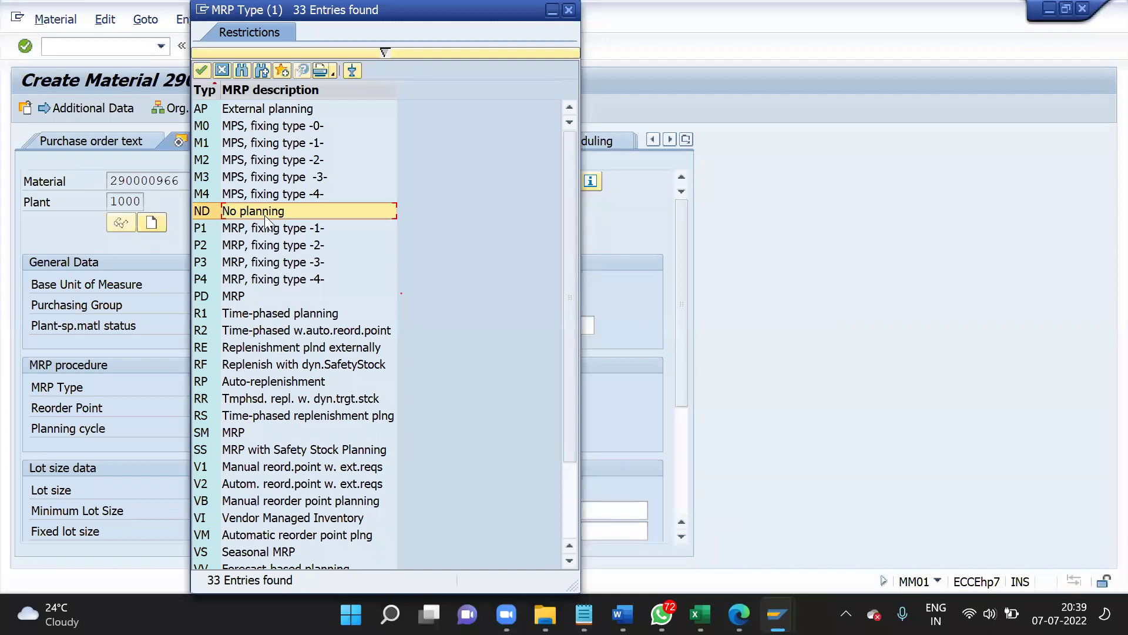
click(232, 297)
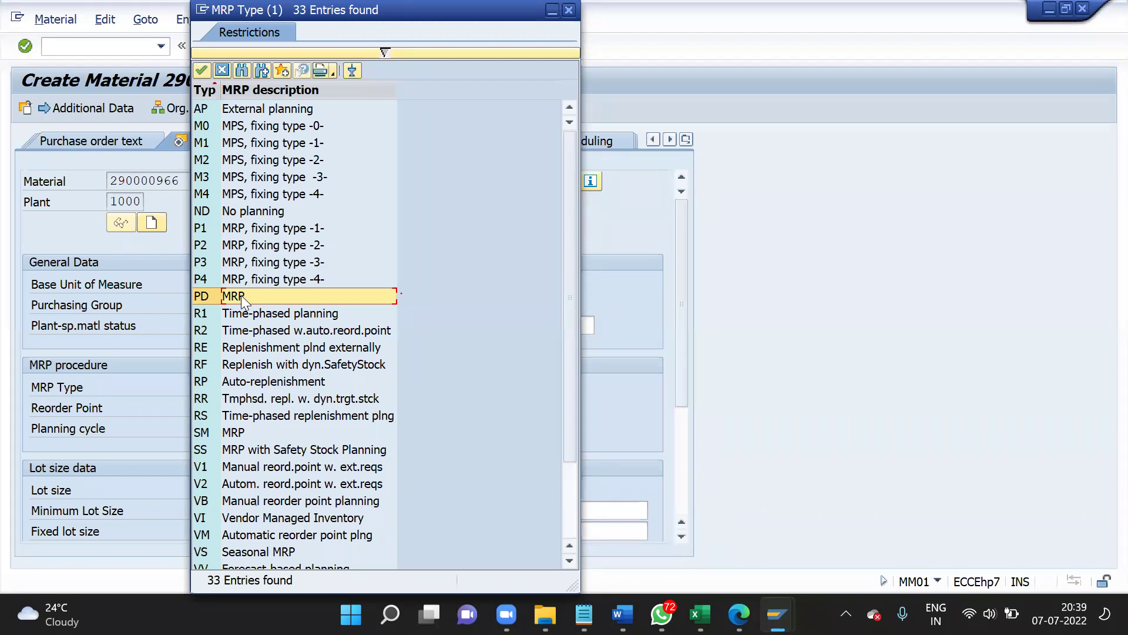
double_click(241, 295)
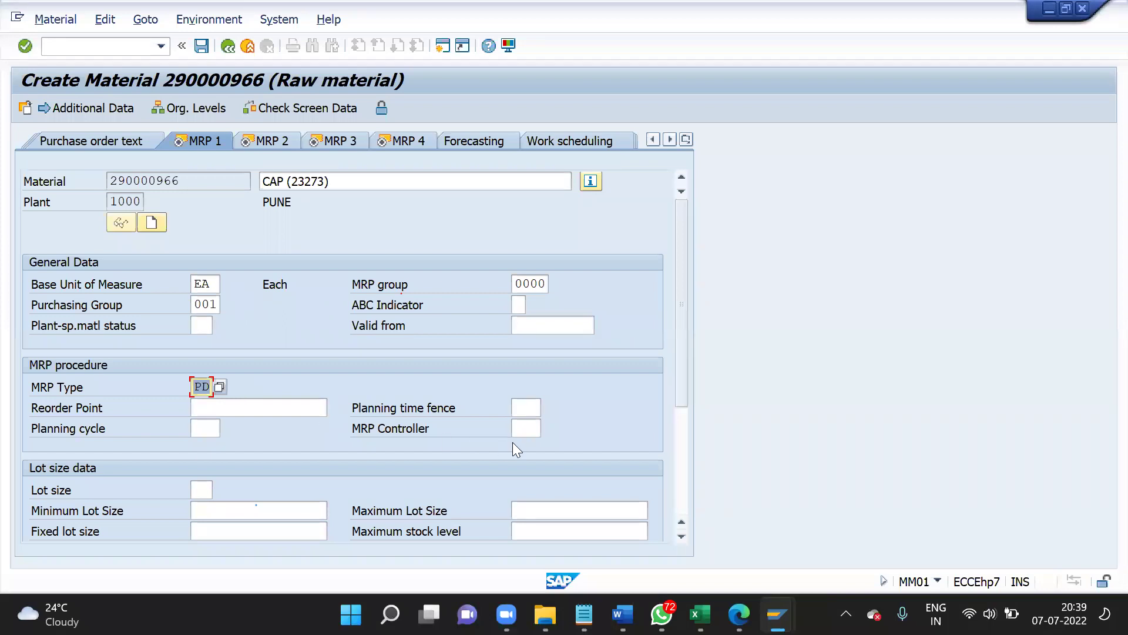
- Browse the available MRP controllers for plant 1000 and set the material's MRP controller to 001
click(533, 432)
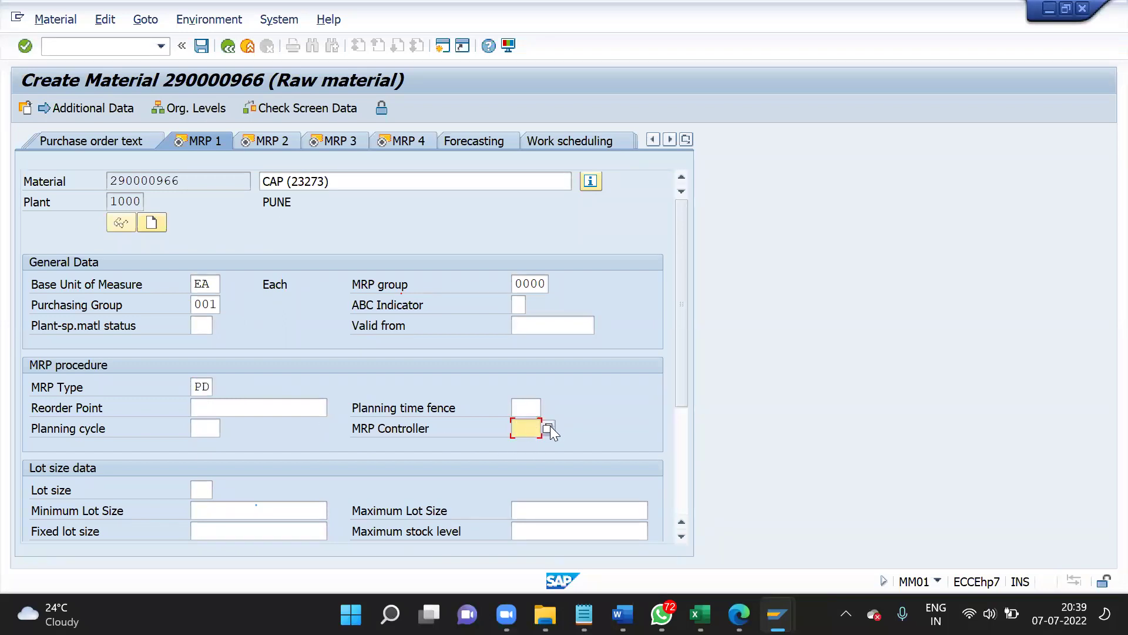
key(F4)
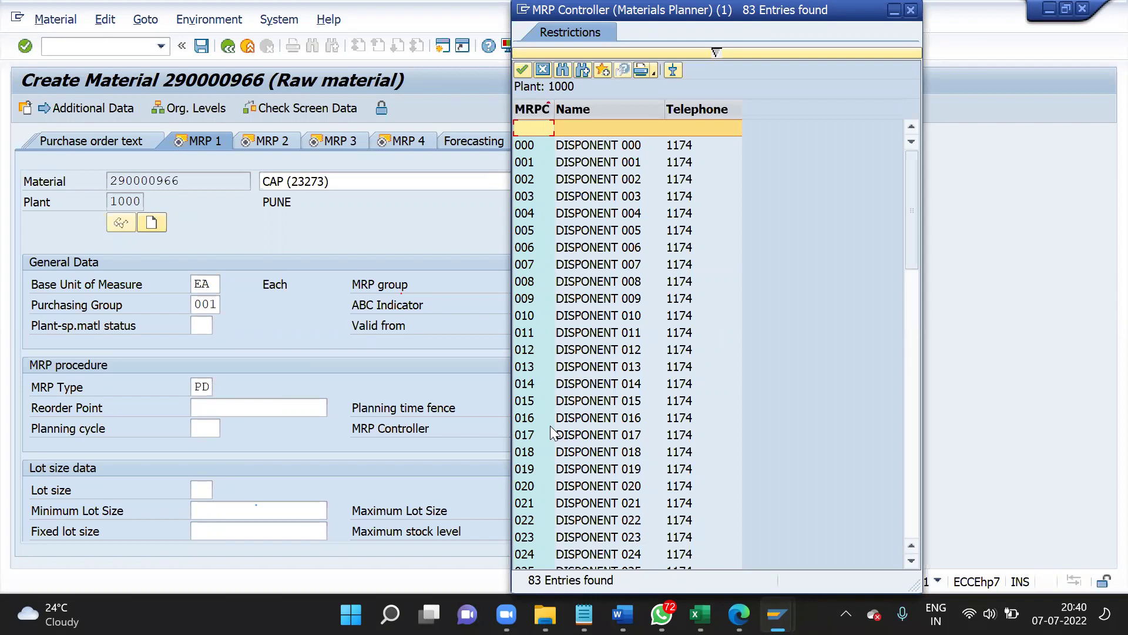
click(603, 161)
scroll(602, 161, down, 5)
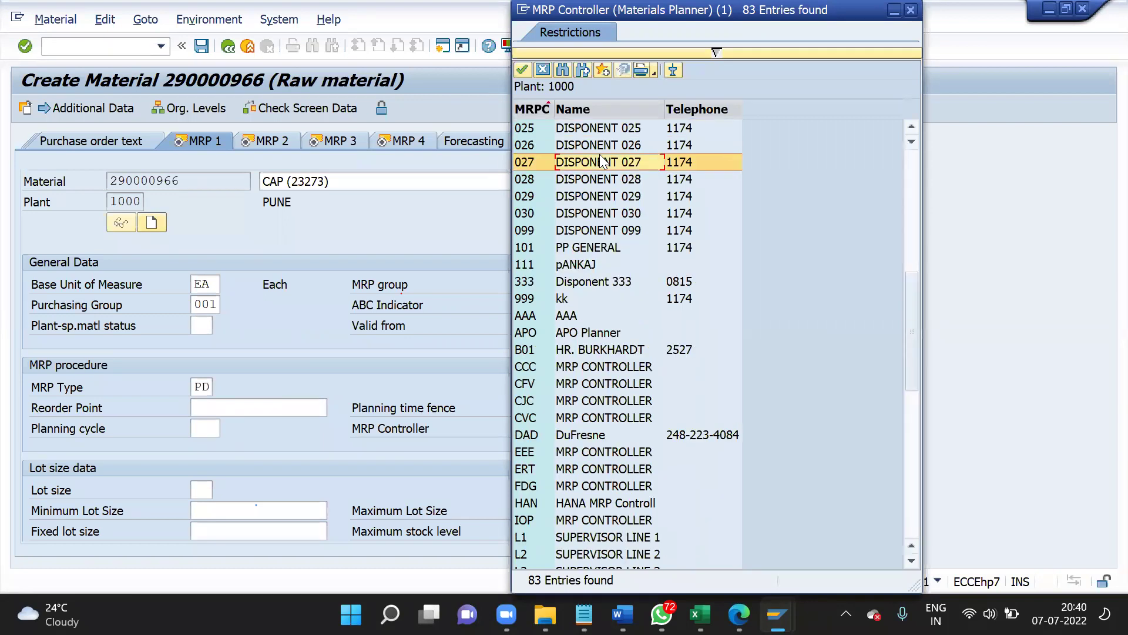
scroll(599, 154, up, 5)
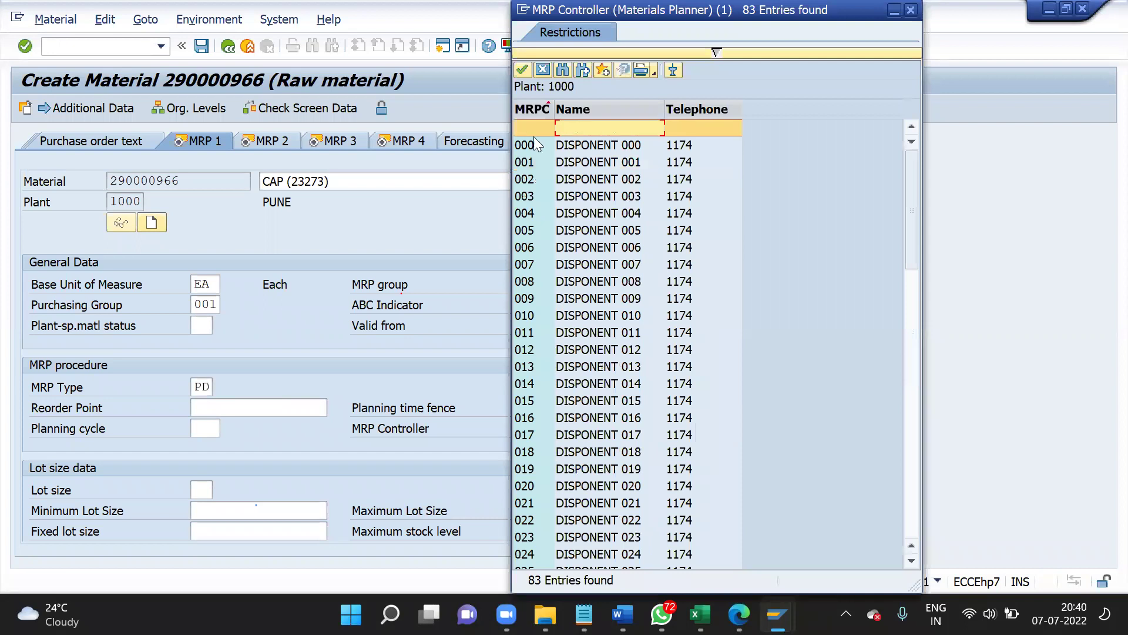
click(597, 167)
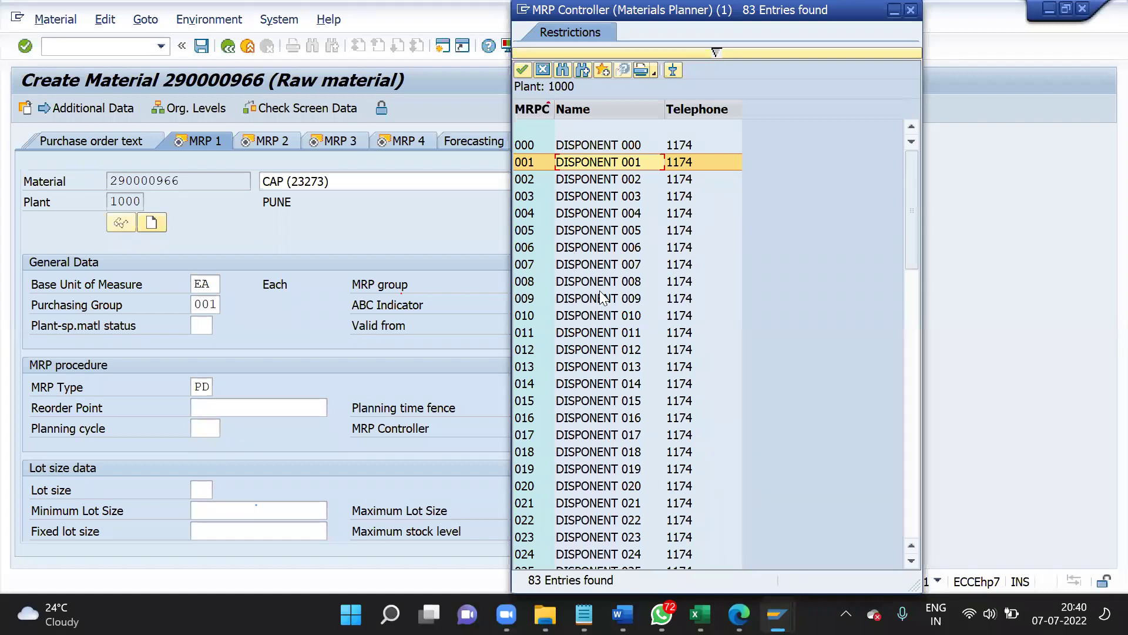
click(529, 162)
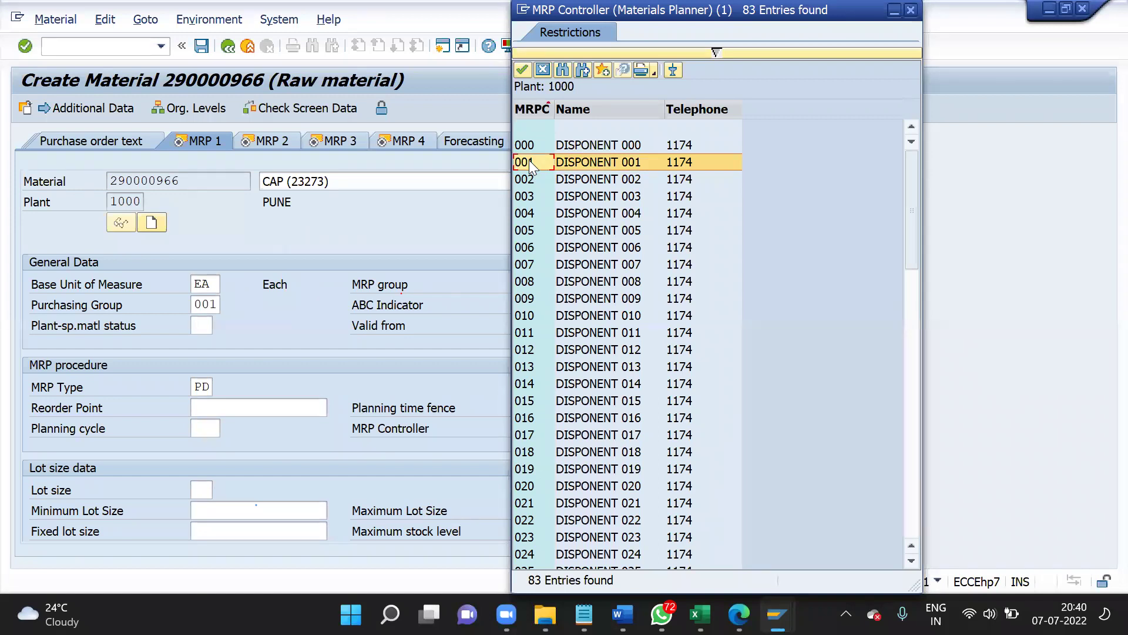
double_click(528, 160)
- Review the available lot-sizing procedures, including the day-based and fixed ones, and set the material's lot size to EX
click(208, 486)
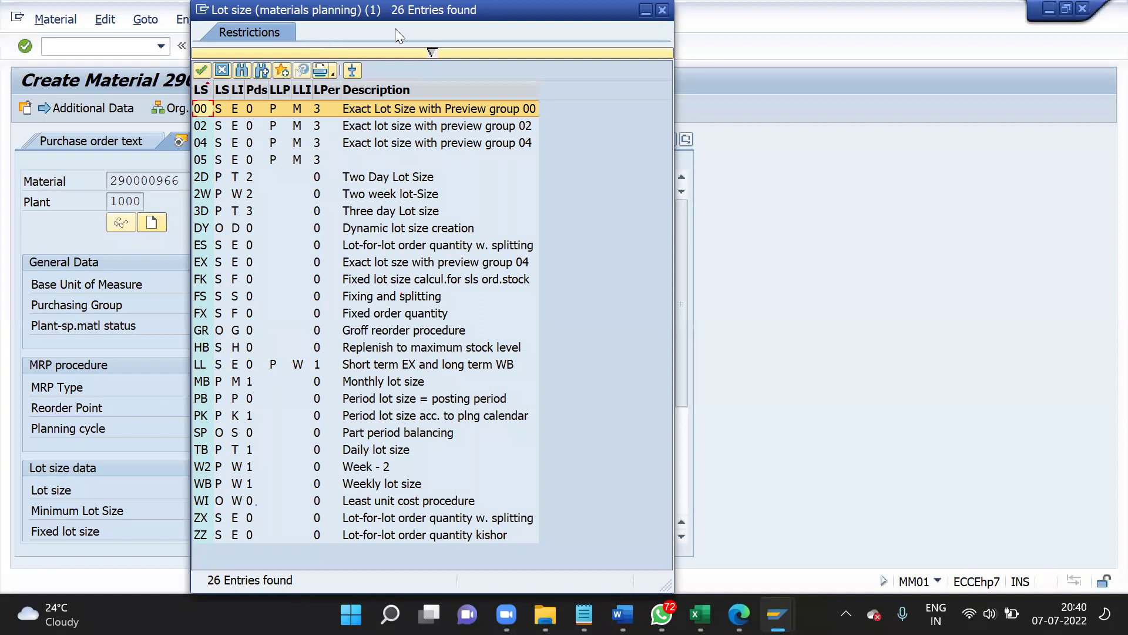
drag(322, 10, 453, 32)
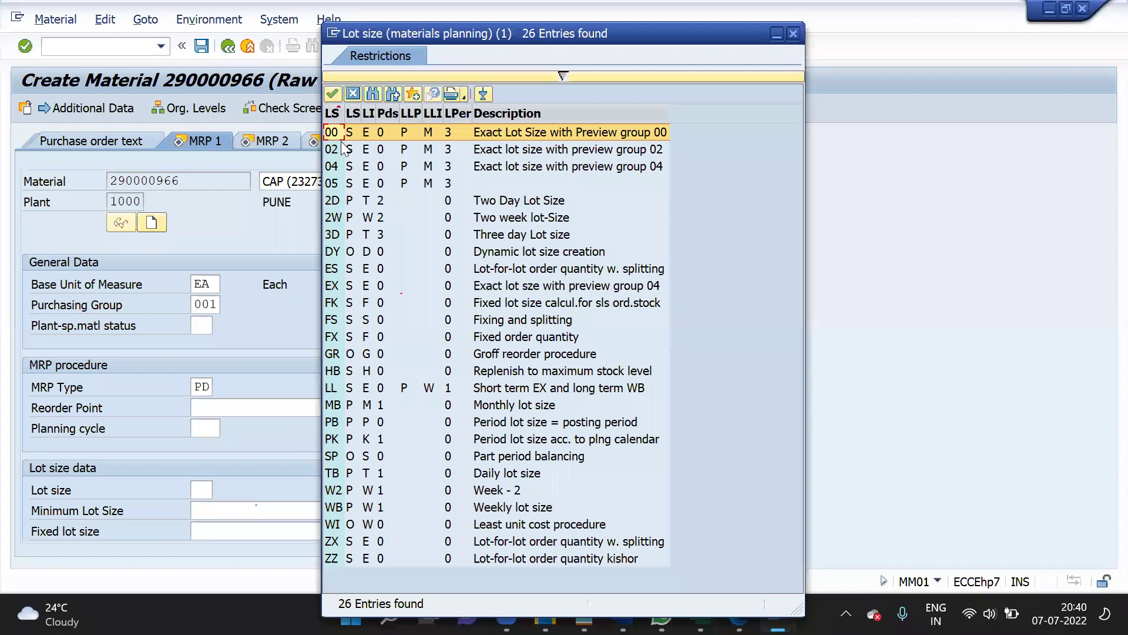
click(337, 205)
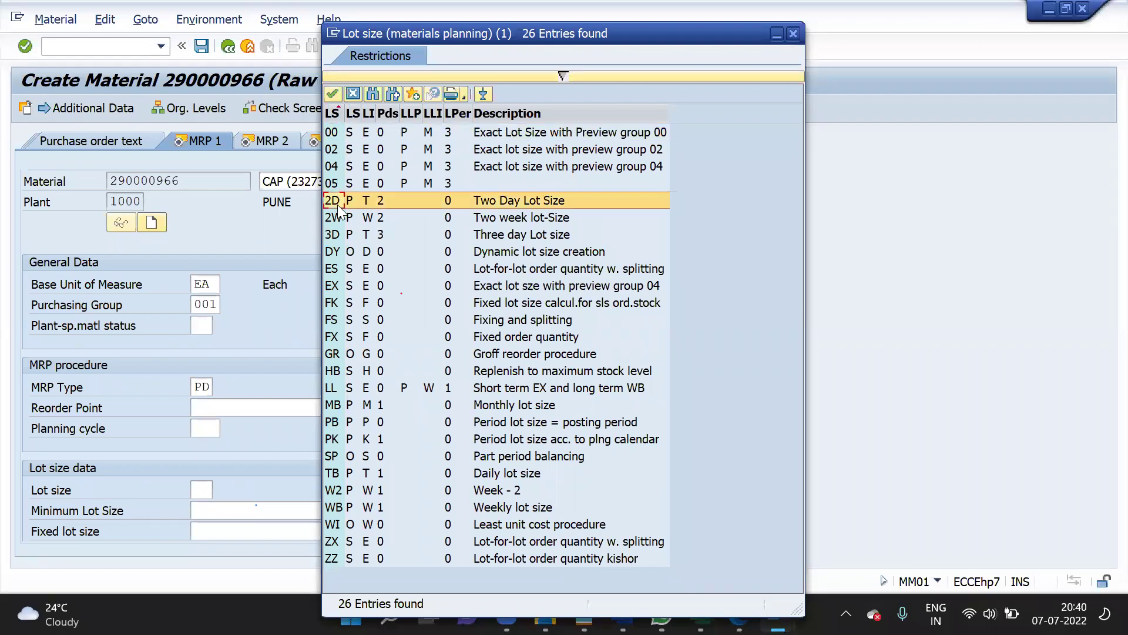
click(337, 218)
click(339, 235)
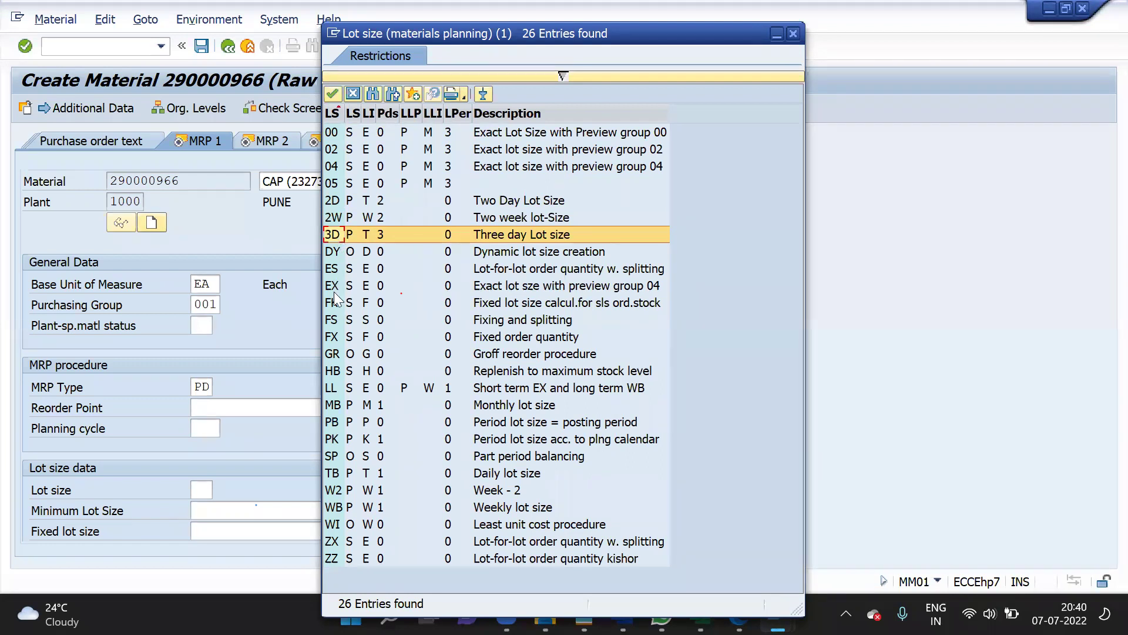
click(330, 338)
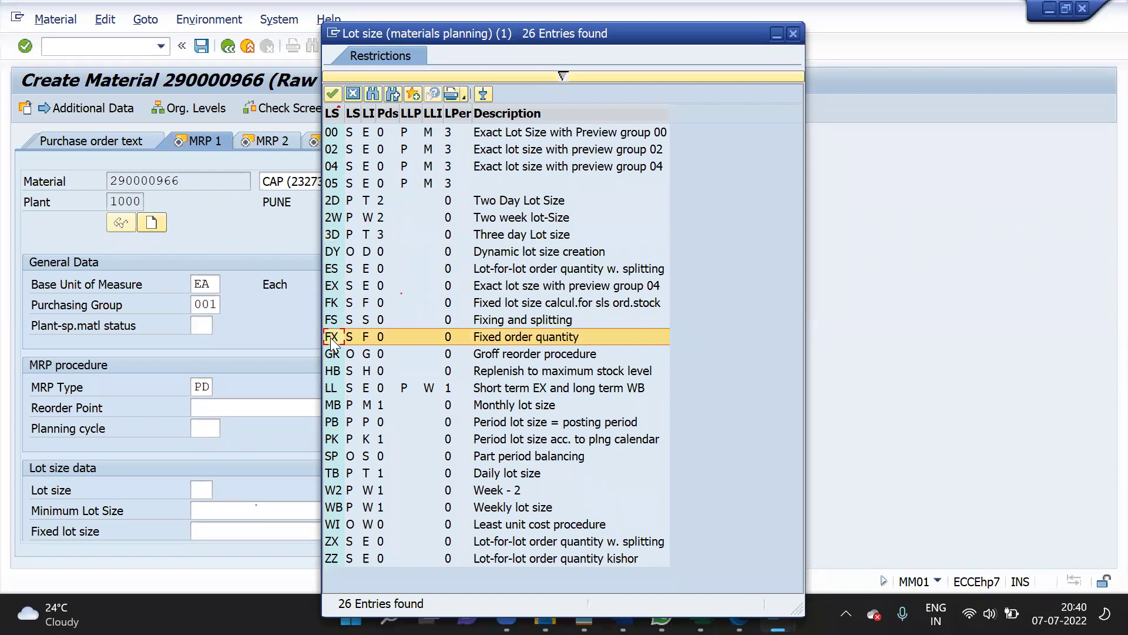
click(333, 301)
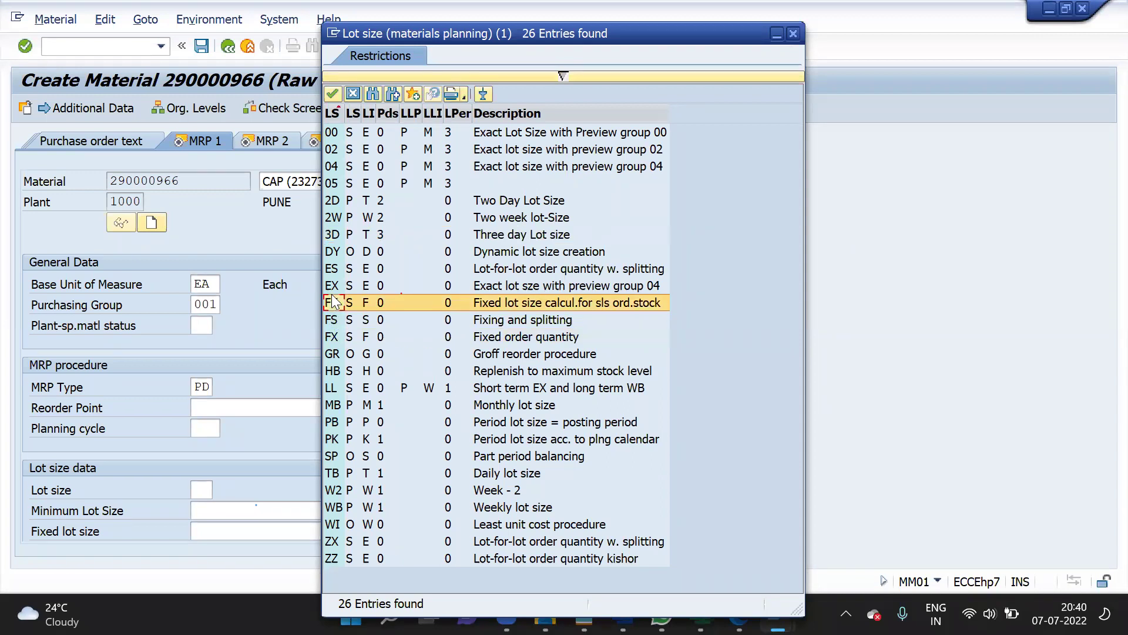
click(332, 286)
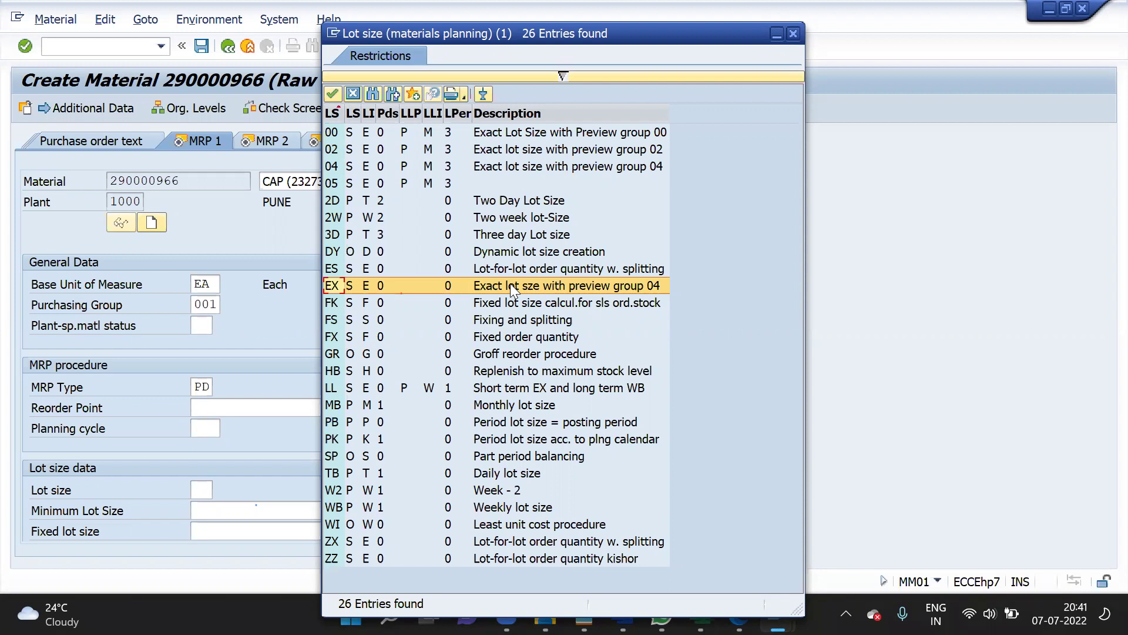
double_click(337, 284)
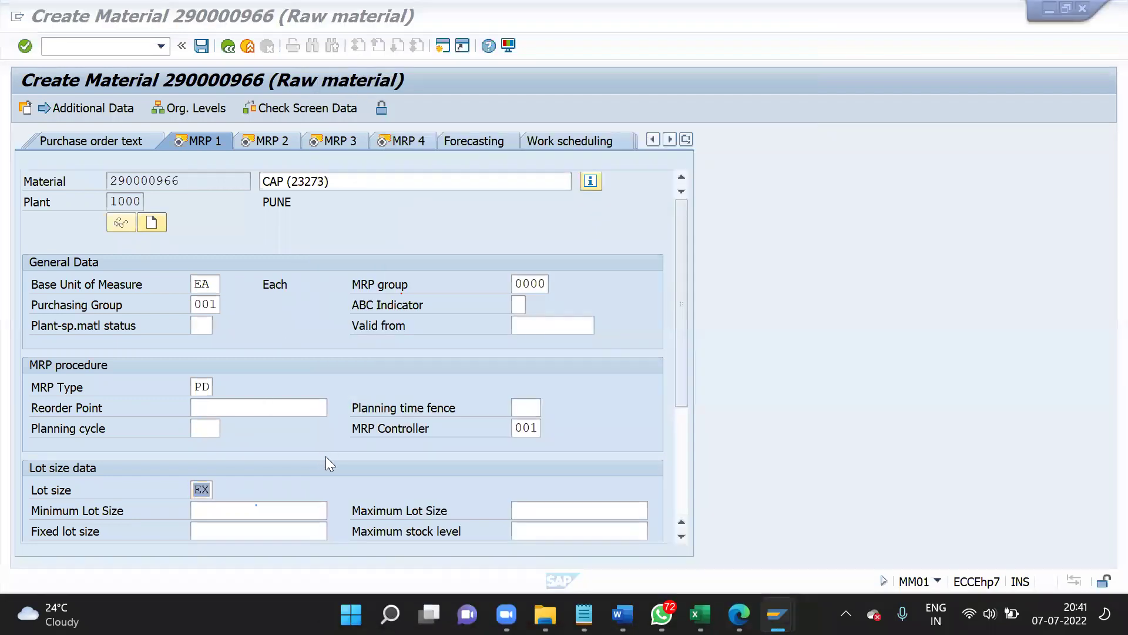
- Switch to Notepad, append "- PD" to the "# MRP Type" line and a dash to the "# MRP COntroller" line
key(alt+Tab)
click(239, 385)
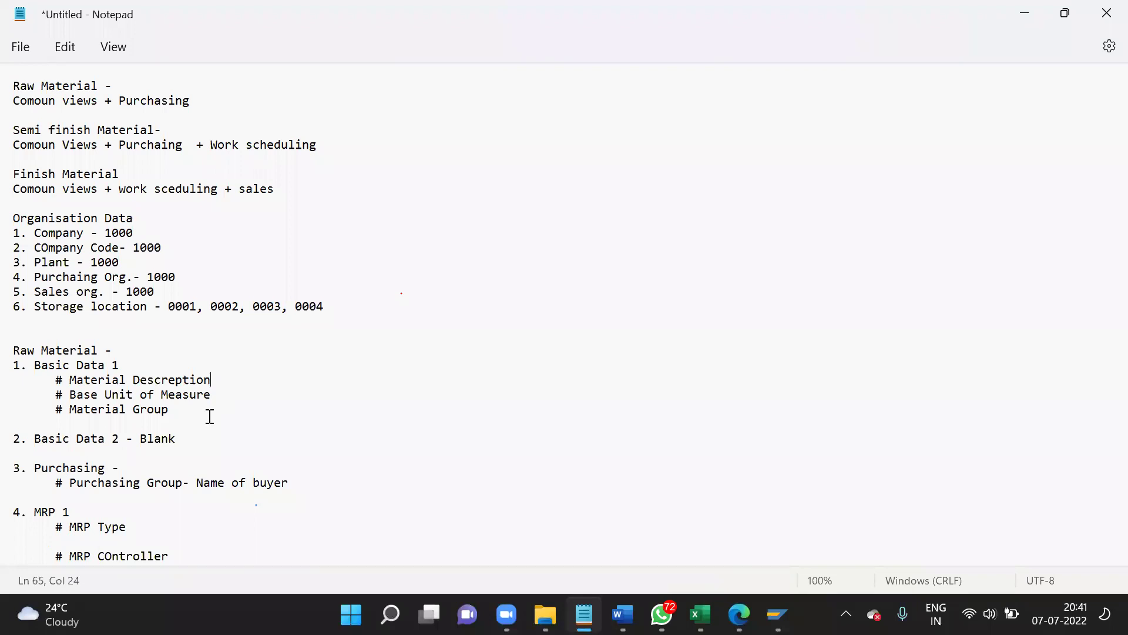
click(207, 518)
text(- PD)
click(97, 540)
click(189, 552)
text(-)
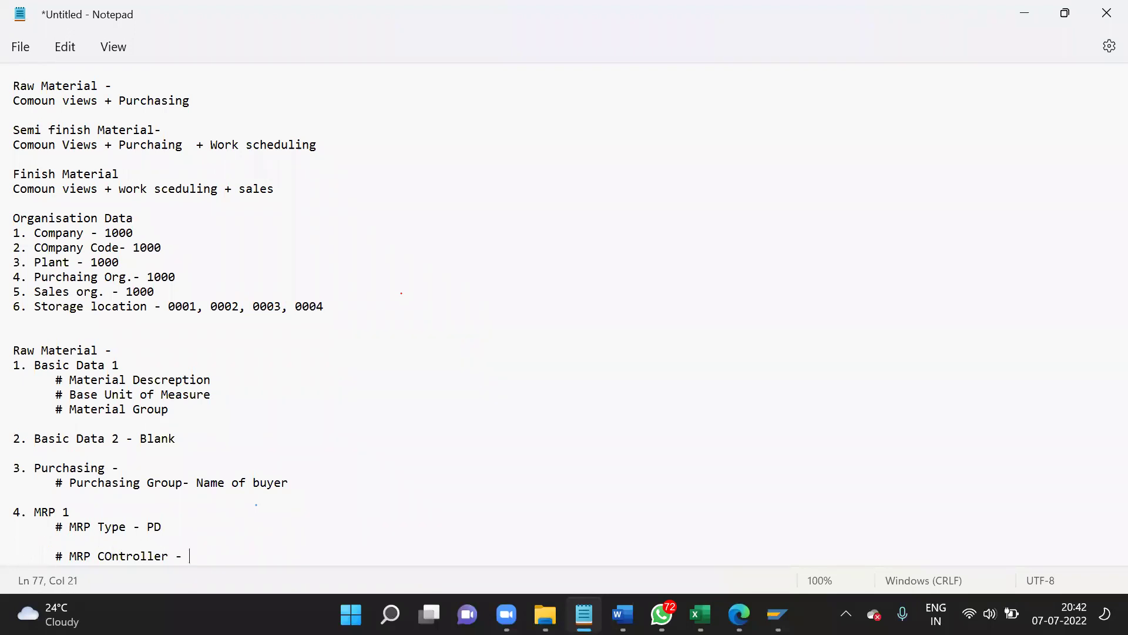